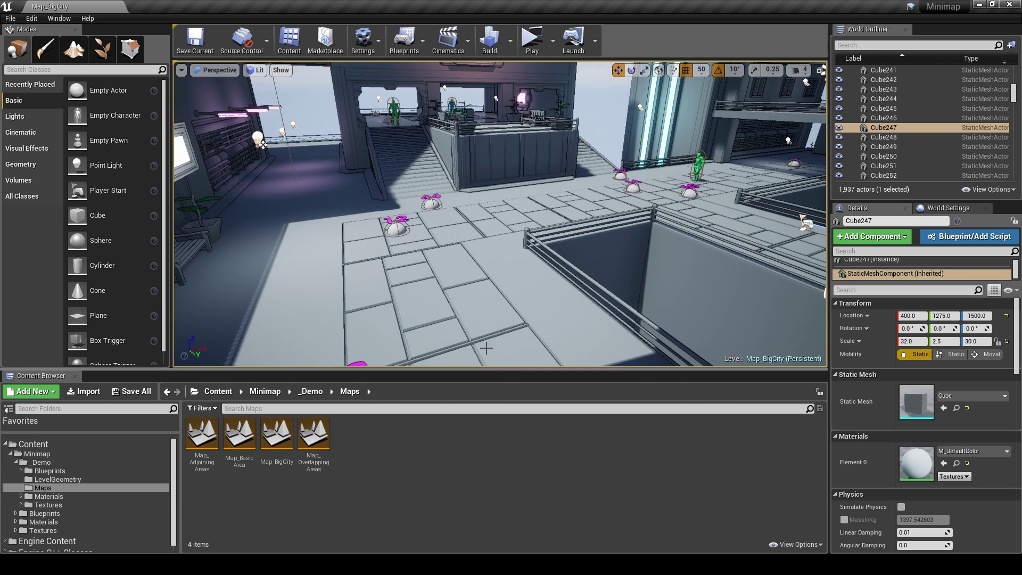
Collapse the subfolders of the project's folder tree and show the contents of the Minimap folder.
{"action": "right_click_drag", "start_coordinate": [486, 347], "coordinate": [488, 324]}
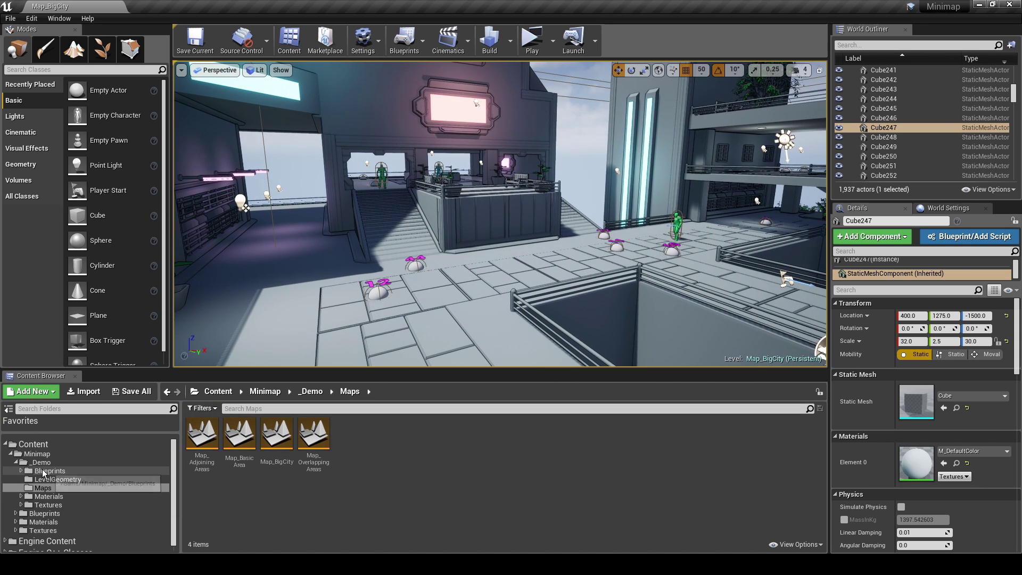
{"action": "left_click", "coordinate": [16, 463]}
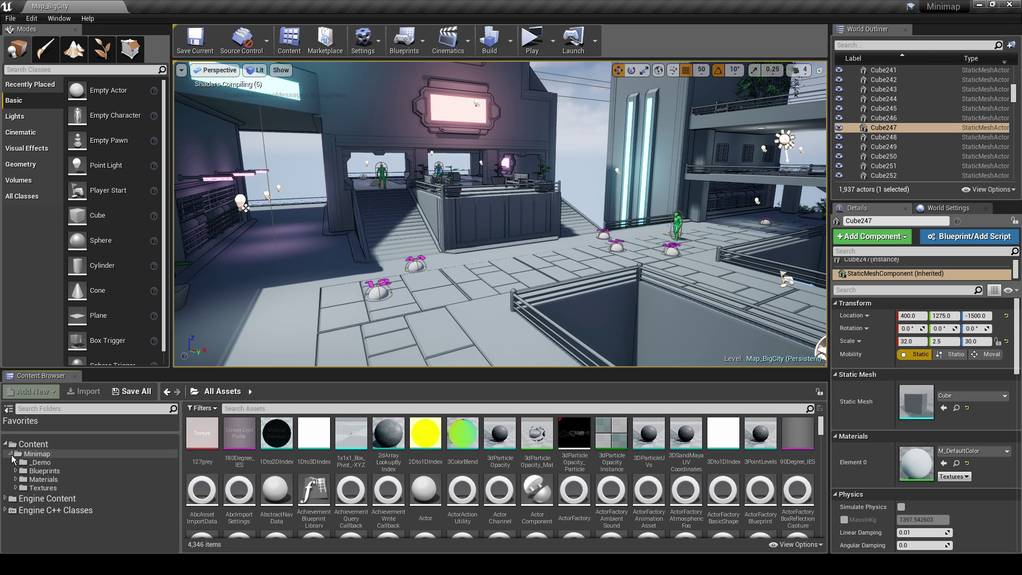
{"action": "left_click", "coordinate": [11, 454]}
{"action": "left_click", "coordinate": [31, 446]}
{"action": "left_click", "coordinate": [35, 454]}
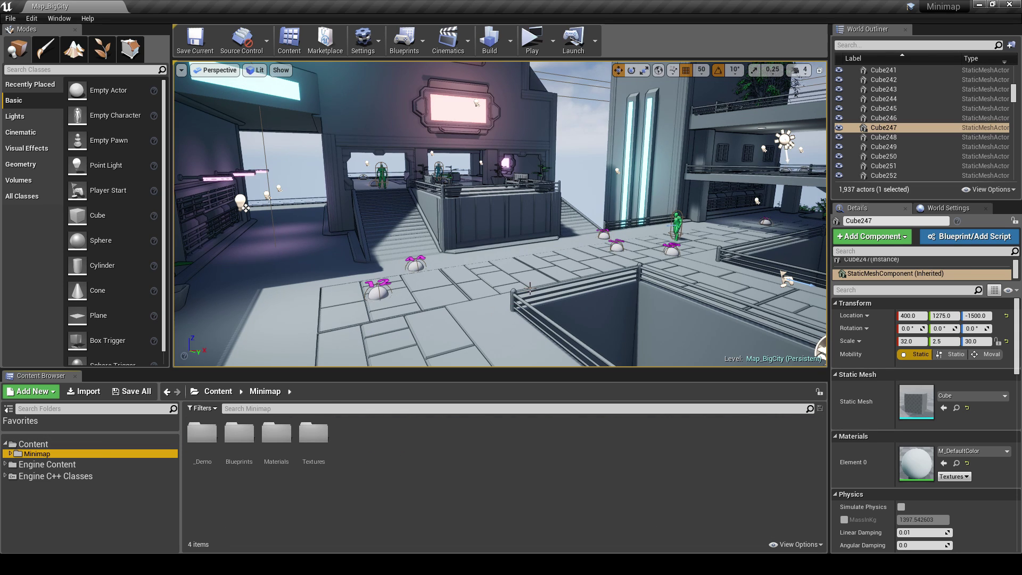
{"action": "right_click_drag", "start_coordinate": [530, 287], "coordinate": [563, 282]}
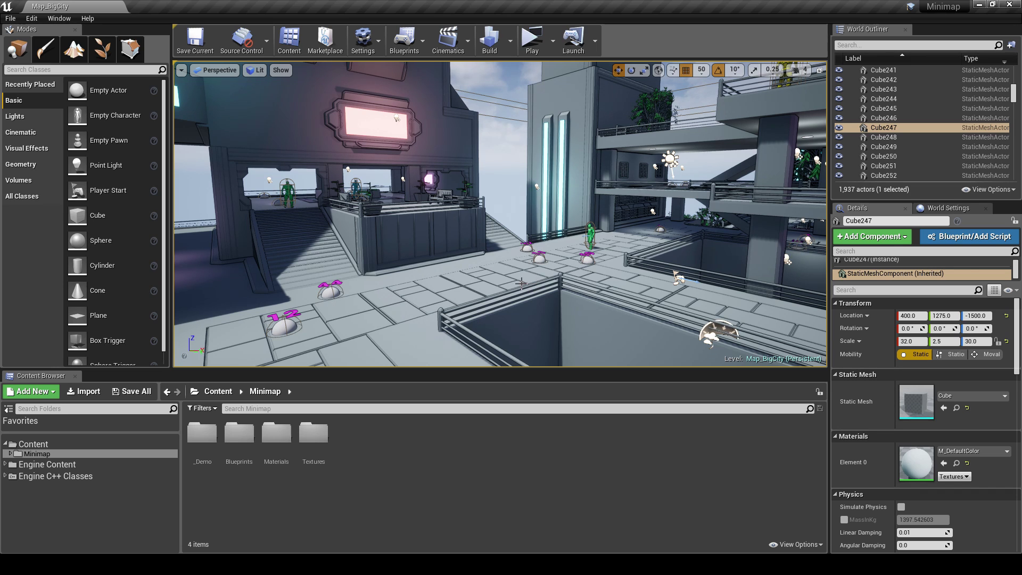
{"action": "mouse_move", "coordinate": [521, 284]}
{"action": "right_mouse_down"}
{"action": "mouse_move", "coordinate": [278, 241]}
{"action": "mouse_move", "coordinate": [538, 291]}
{"action": "right_mouse_up"}
{"action": "key", "text": "w"}
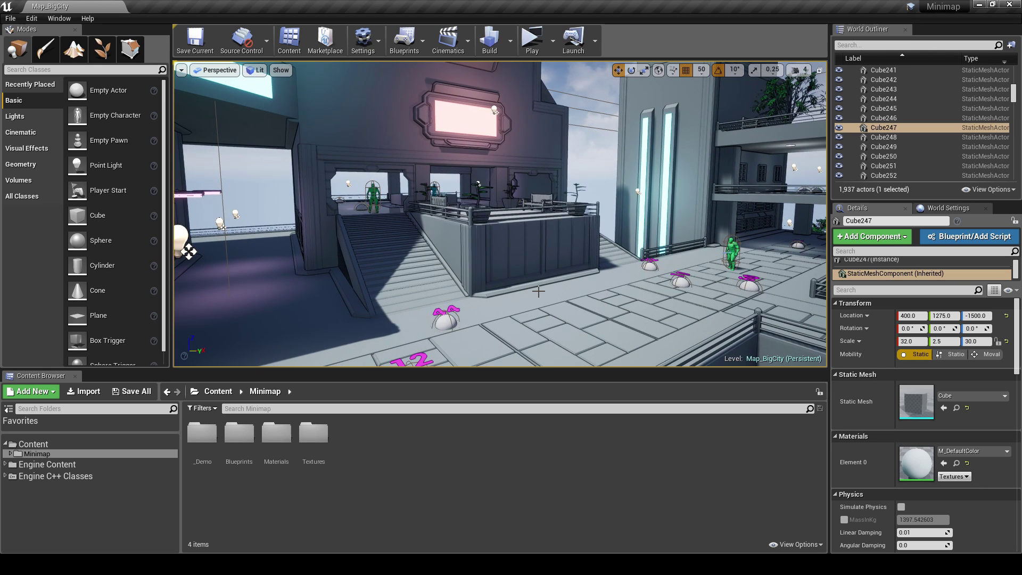
{"action": "right_click_drag", "start_coordinate": [547, 301], "coordinate": [560, 313]}
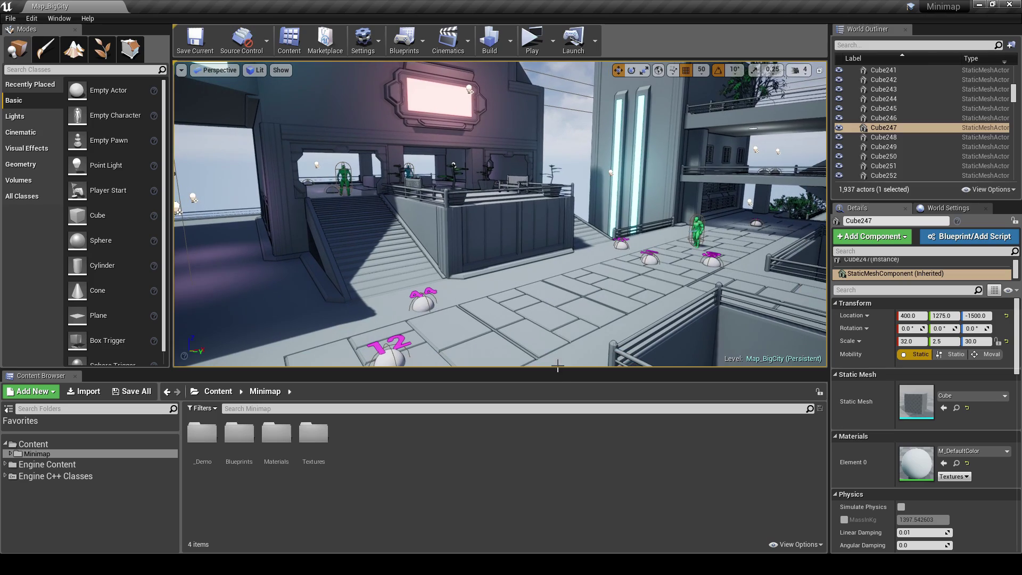
{"action": "left_click_drag", "start_coordinate": [556, 370], "coordinate": [556, 401]}
{"action": "mouse_move", "coordinate": [555, 375]}
{"action": "right_mouse_down"}
{"action": "mouse_move", "coordinate": [565, 360]}
{"action": "mouse_move", "coordinate": [573, 372]}
{"action": "mouse_move", "coordinate": [559, 381]}
{"action": "mouse_move", "coordinate": [676, 373]}
{"action": "mouse_move", "coordinate": [613, 381]}
{"action": "mouse_move", "coordinate": [552, 360]}
{"action": "right_mouse_up"}
{"action": "key", "text": "w"}
{"action": "key", "text": "s"}
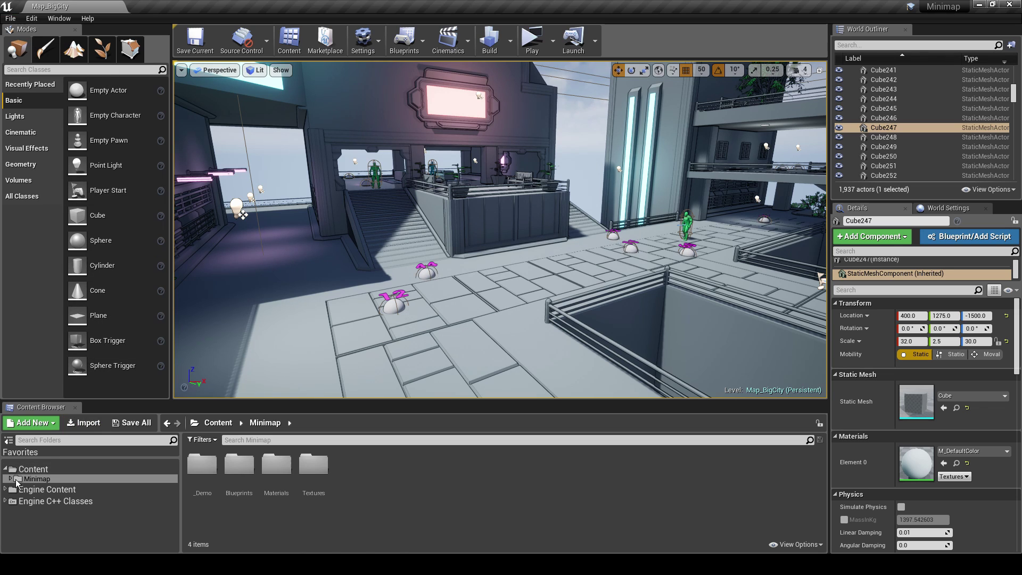
Expand the Minimap and _Demo folders and open the Maps folder to view the demo levels.
{"action": "double_click", "coordinate": [16, 479]}
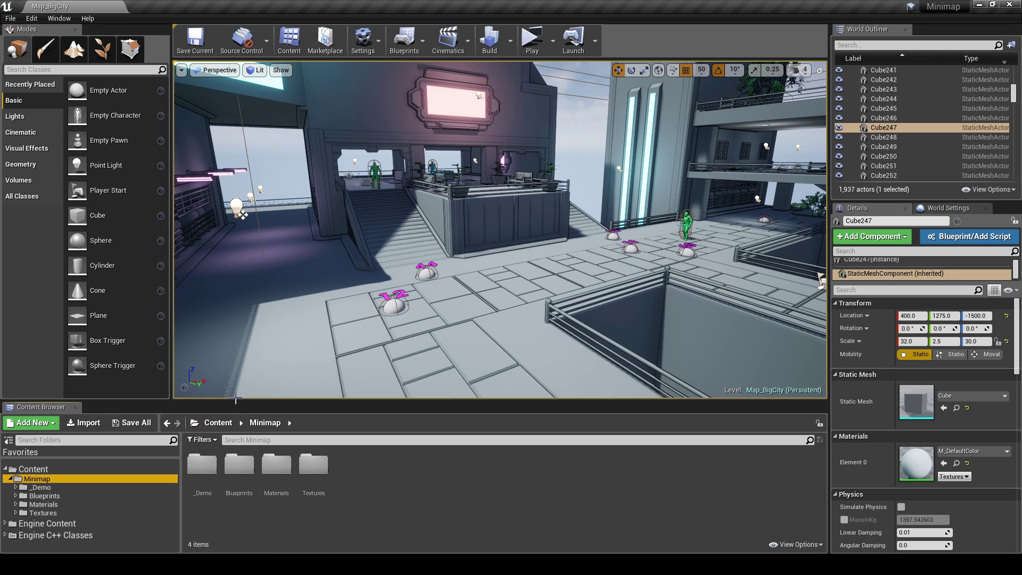
{"action": "left_click_drag", "start_coordinate": [235, 398], "coordinate": [235, 369]}
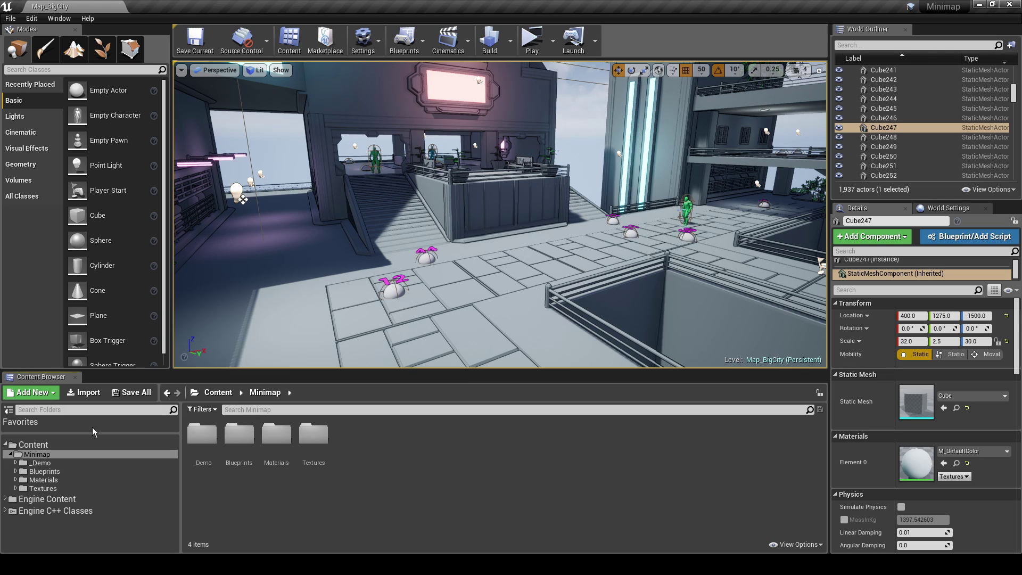
{"action": "left_click", "coordinate": [16, 463]}
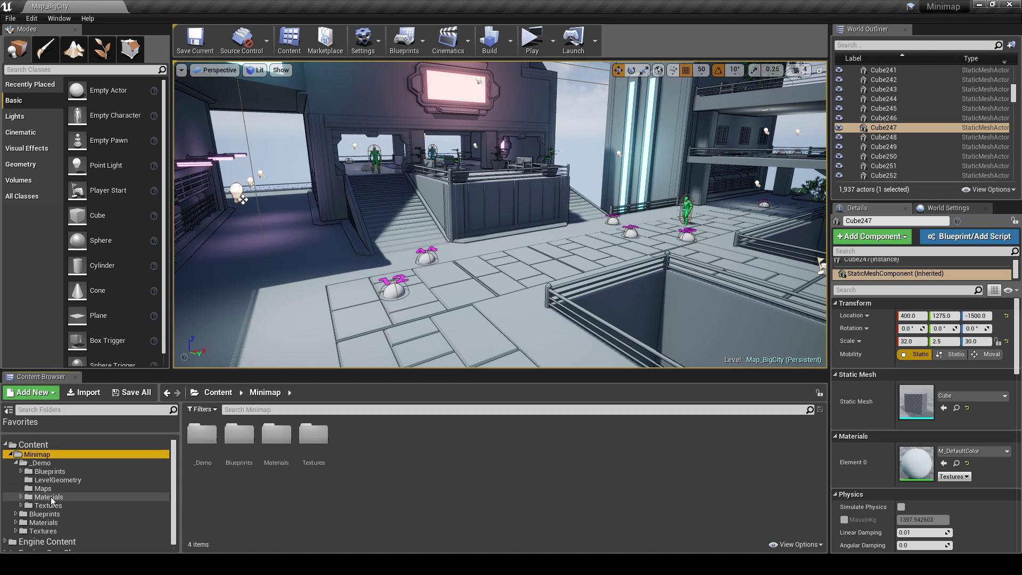
{"action": "left_click", "coordinate": [43, 488]}
{"action": "left_click", "coordinate": [279, 492]}
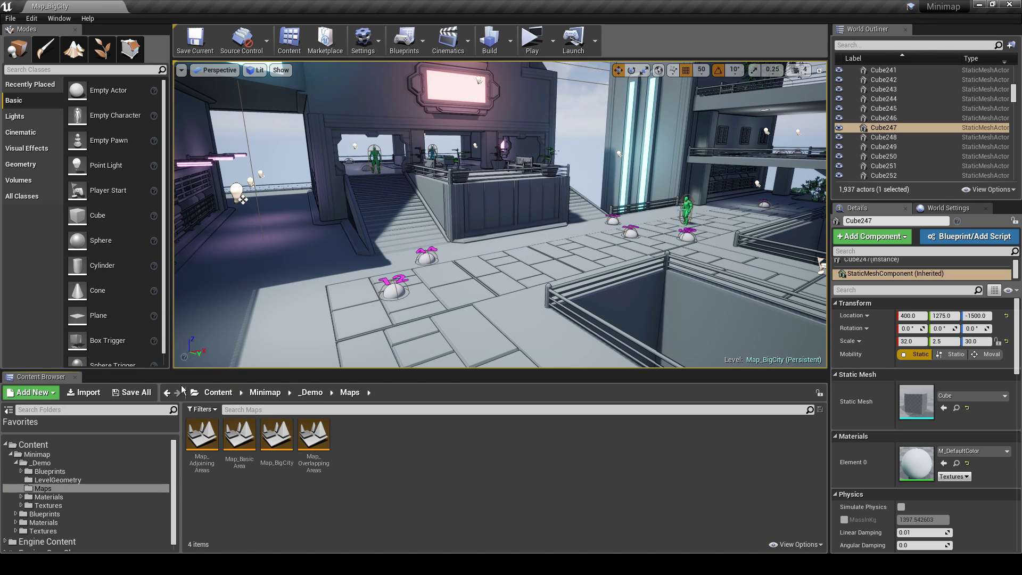
Create a new level from the Default template.
{"action": "left_click", "coordinate": [10, 19]}
{"action": "left_click", "coordinate": [43, 39]}
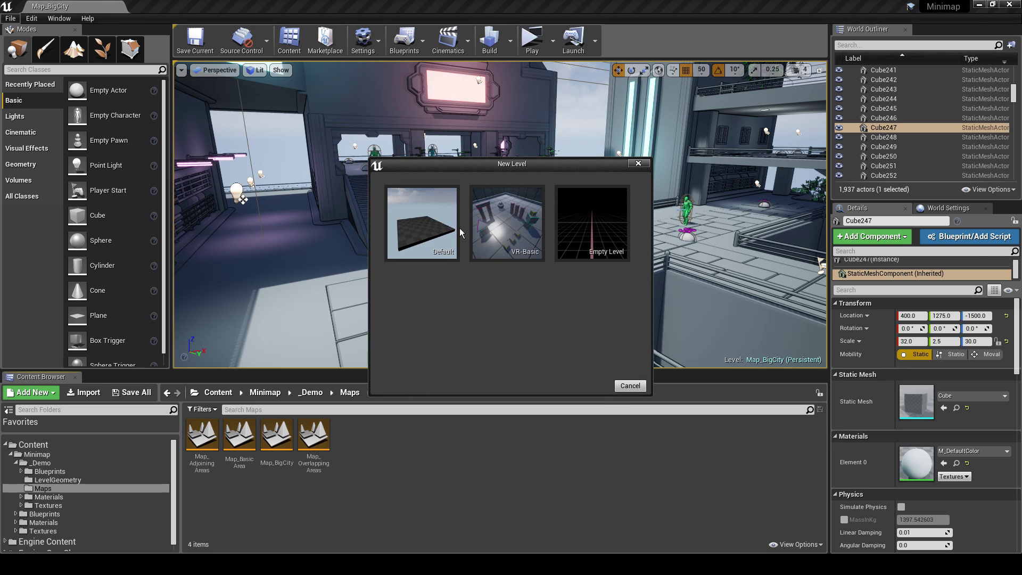
{"action": "left_click", "coordinate": [440, 224]}
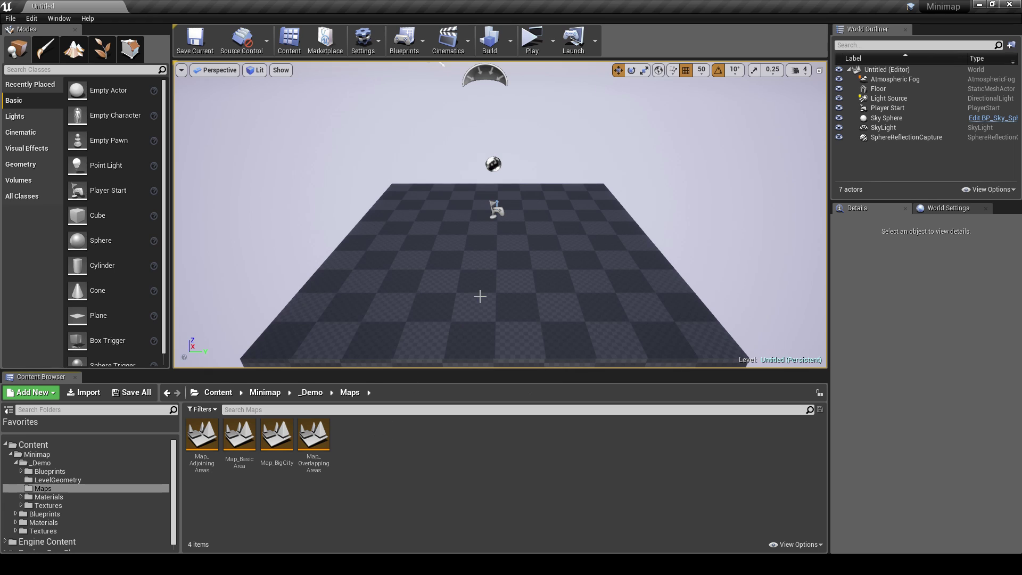
Set the new level's GameMode Override to ThirdPersonGameMode in the world settings.
{"action": "left_click", "coordinate": [950, 209]}
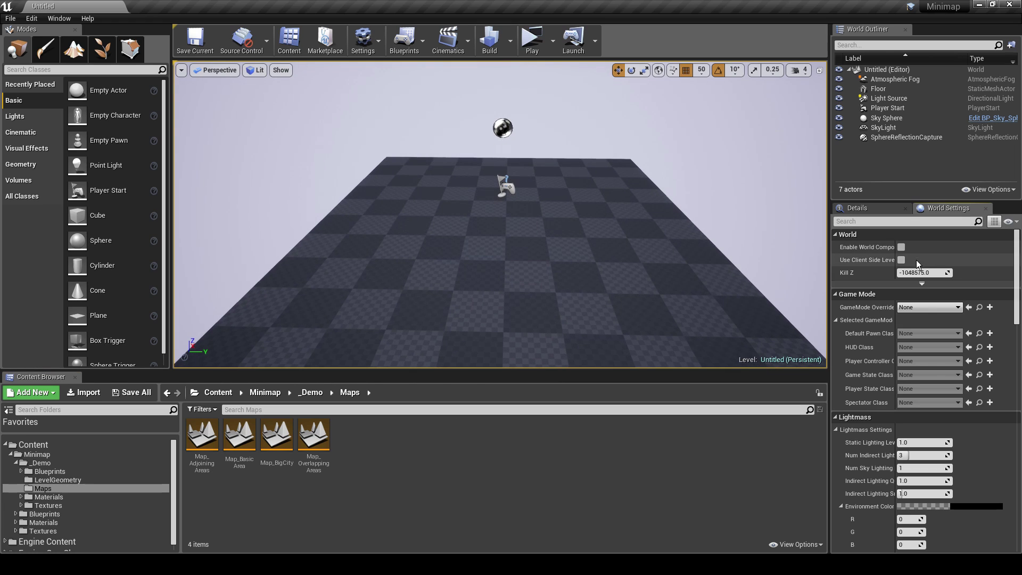
{"action": "left_click", "coordinate": [926, 306]}
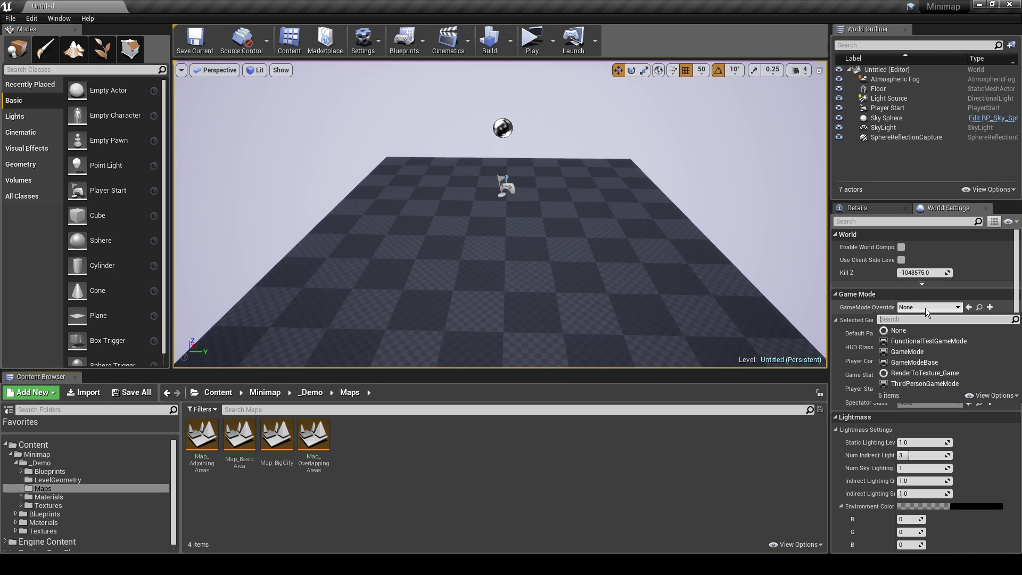
{"action": "left_click", "coordinate": [927, 384]}
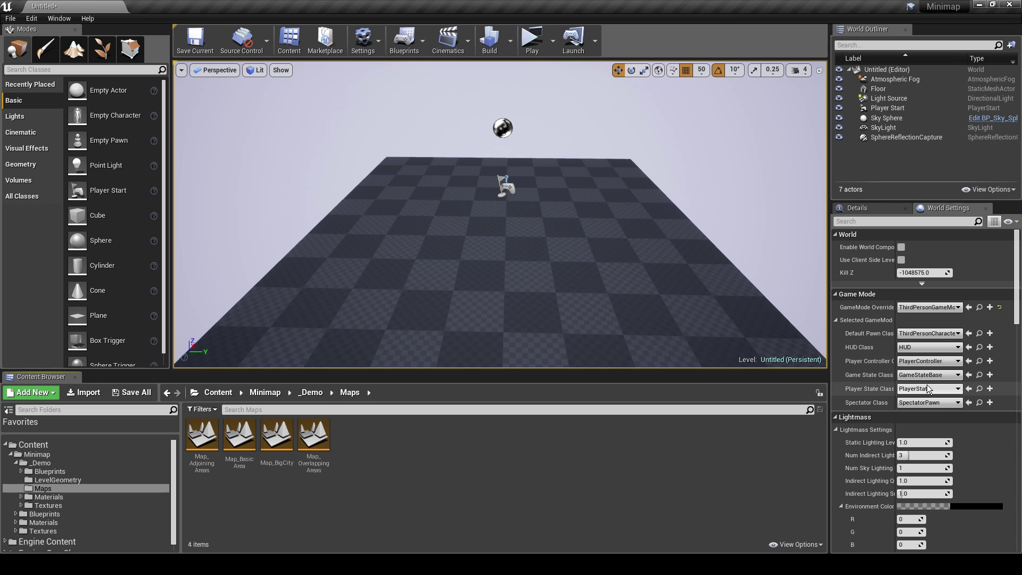
Play the level, run the third-person character across the floor, and end the preview.
{"action": "right_click_drag", "start_coordinate": [471, 248], "coordinate": [471, 229]}
{"action": "left_click", "coordinate": [533, 48]}
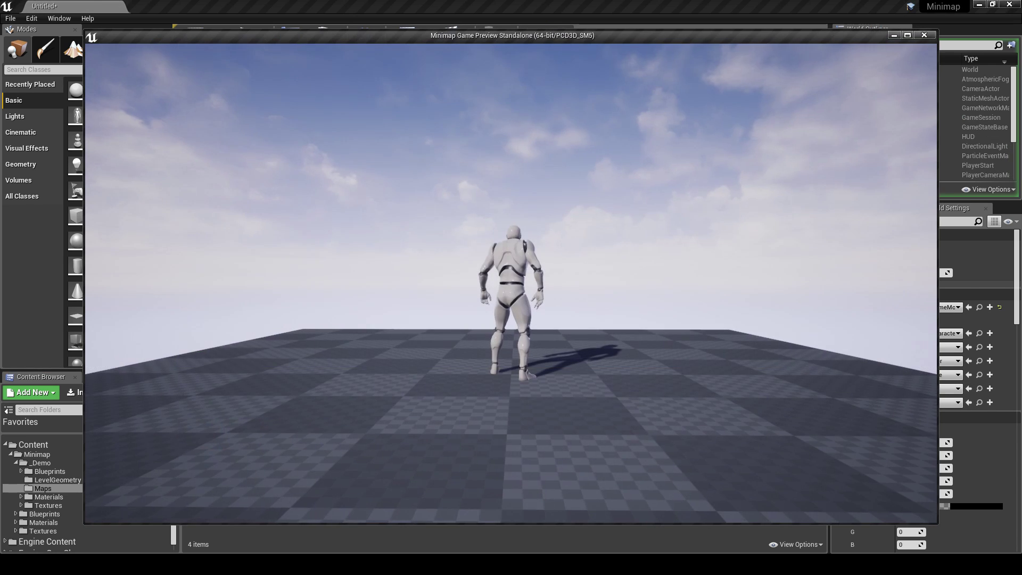
{"action": "key", "text": "w"}
{"action": "key", "text": "w"}
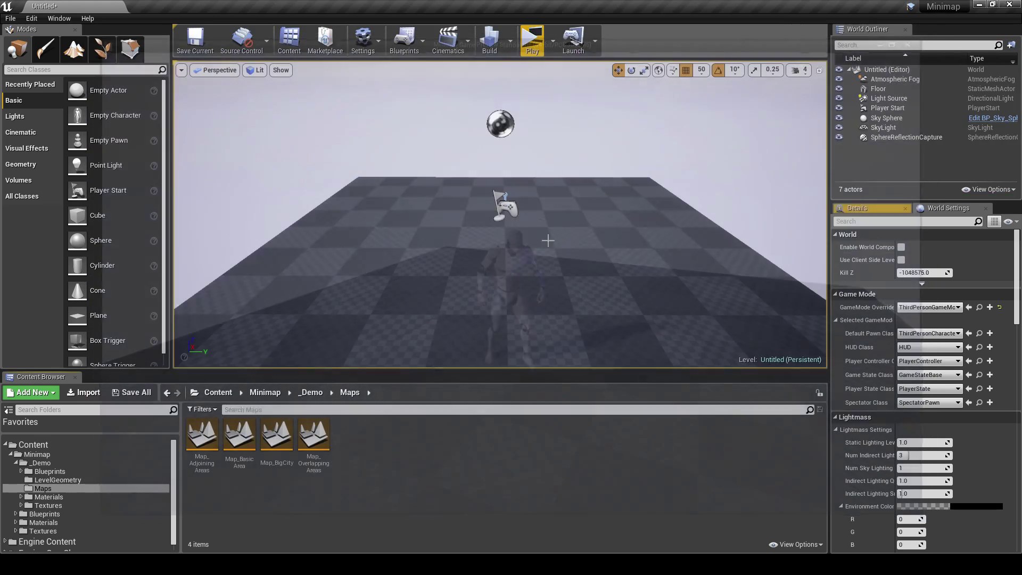
{"action": "key", "text": "Escape"}
Enlarge the floor by setting its scale to 4 in X and 2 in Y.
{"action": "left_click", "coordinate": [487, 261]}
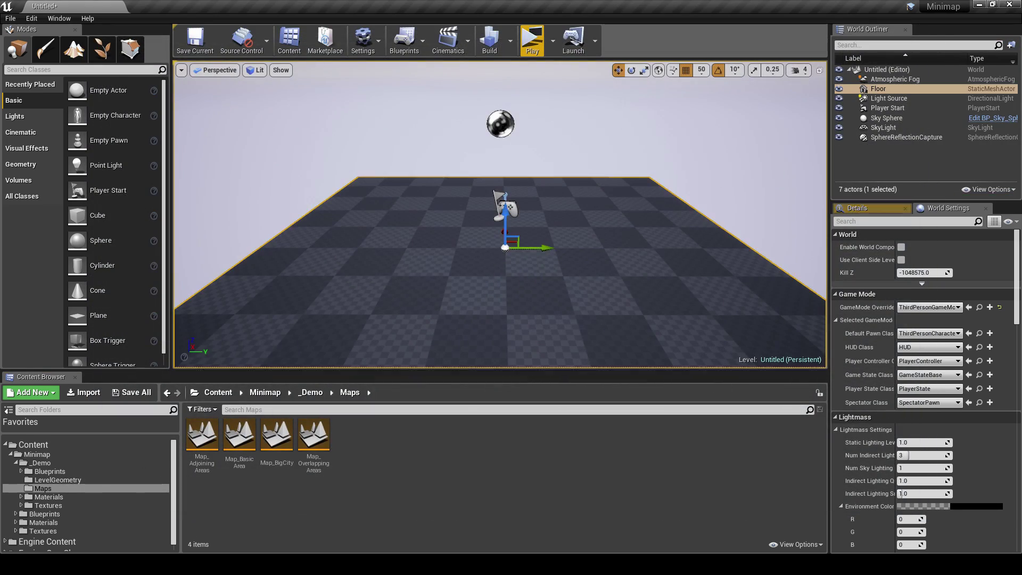
{"action": "key", "text": "s"}
{"action": "right_click_drag", "start_coordinate": [487, 261], "coordinate": [567, 288]}
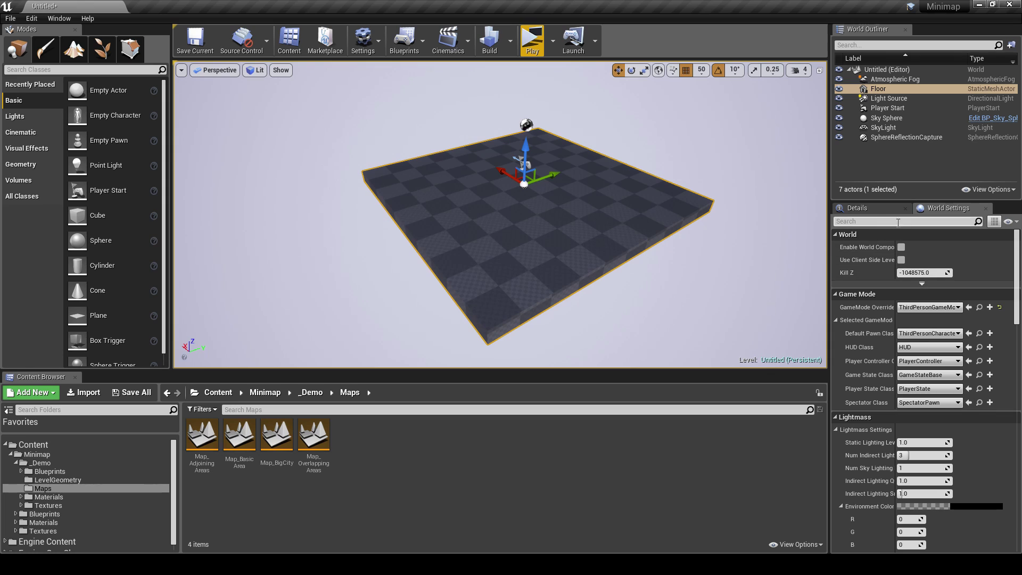
{"action": "left_click", "coordinate": [877, 210]}
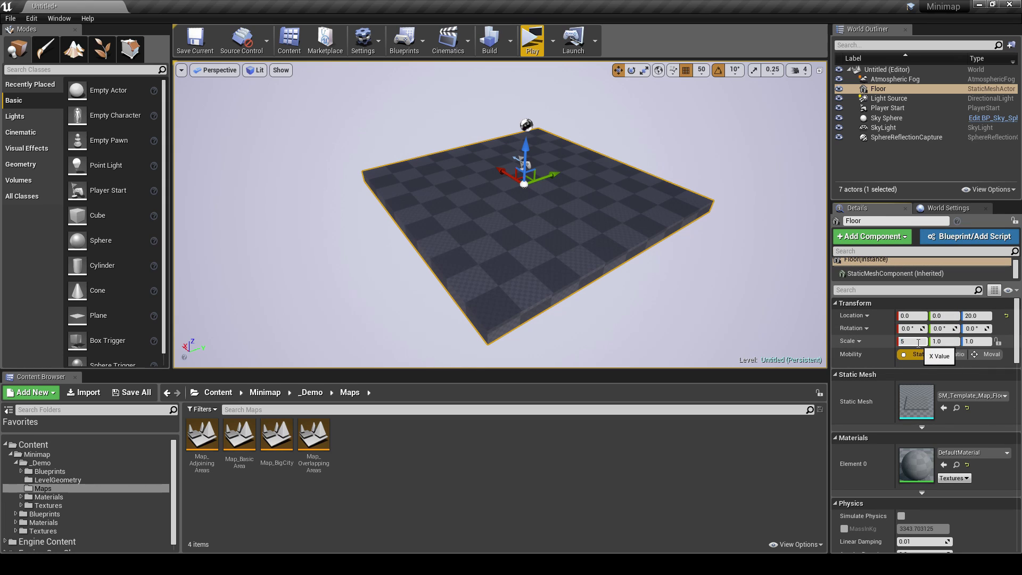
{"action": "key", "text": "Return"}
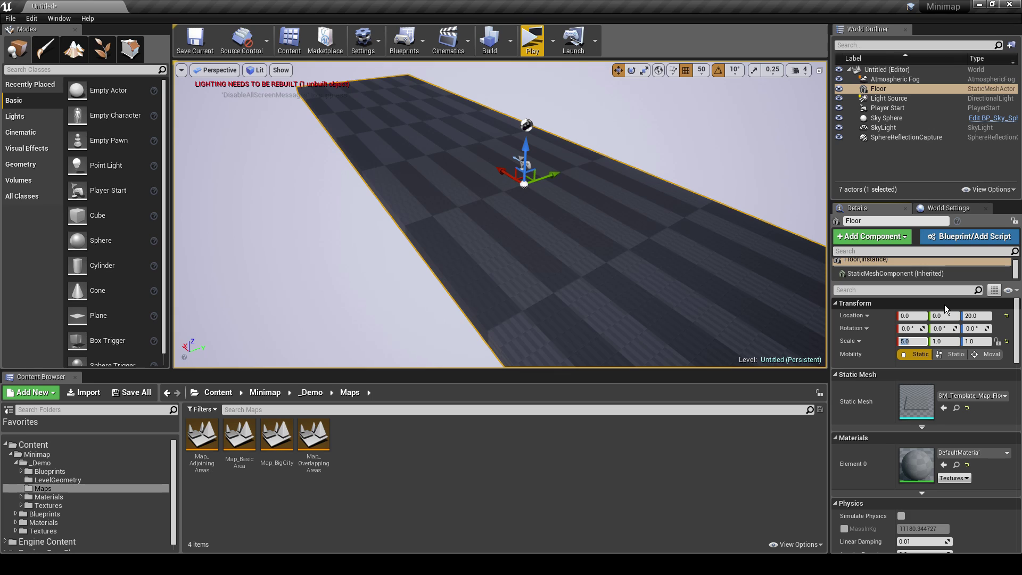
{"action": "type", "text": "4"}
{"action": "key", "text": "Return"}
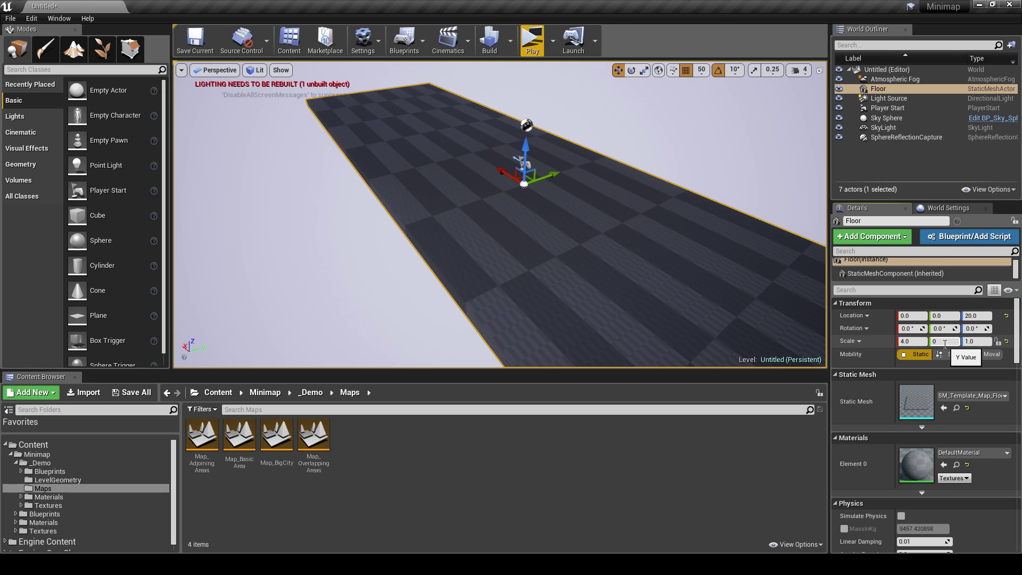
{"action": "key", "text": "Return"}
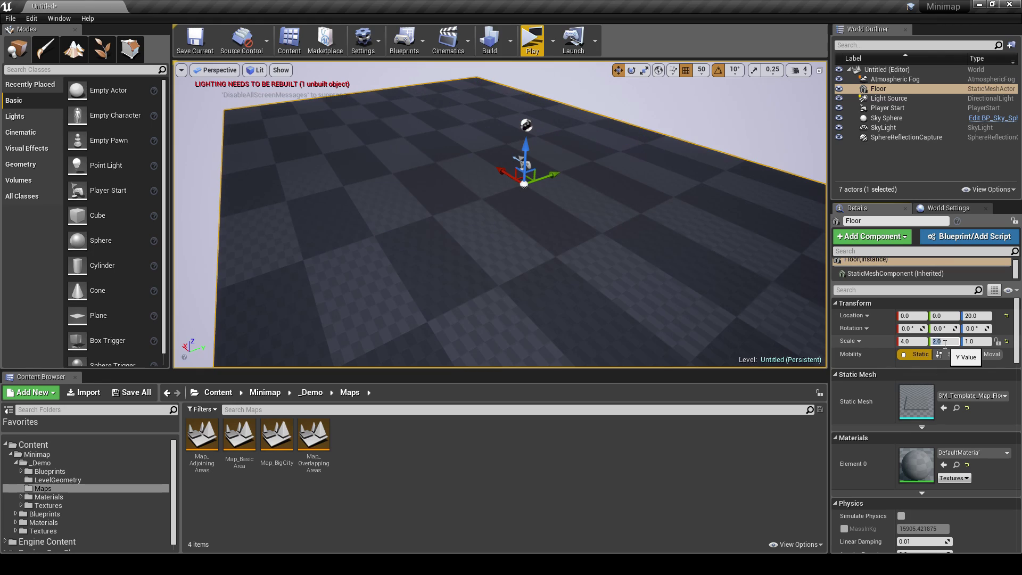
Playtest the enlarged floor by running the character around on it, and stop the preview.
{"action": "right_click_drag", "start_coordinate": [612, 224], "coordinate": [726, 196]}
{"action": "key", "text": "a"}
{"action": "left_click", "coordinate": [543, 55]}
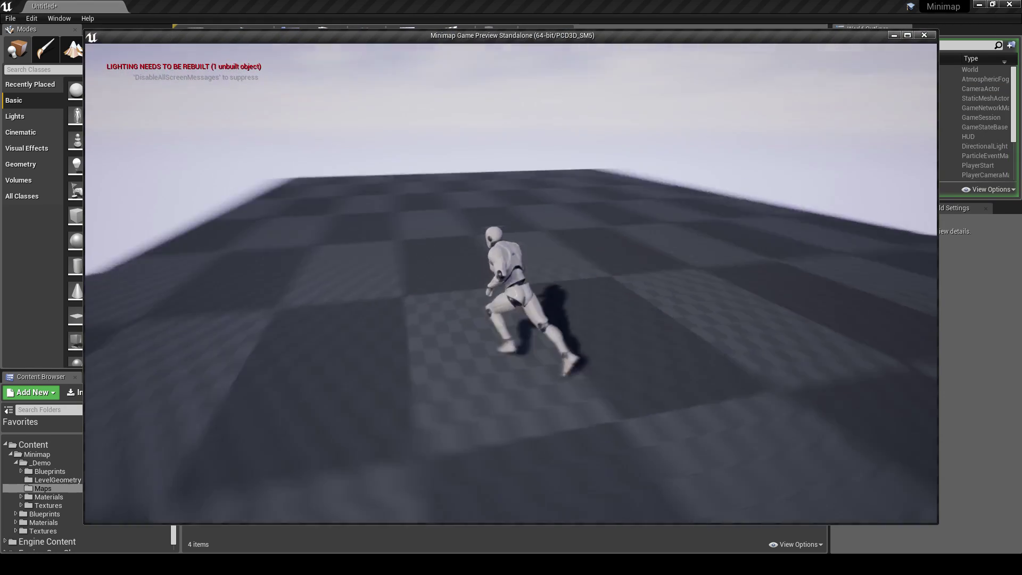
{"action": "key", "text": "w"}
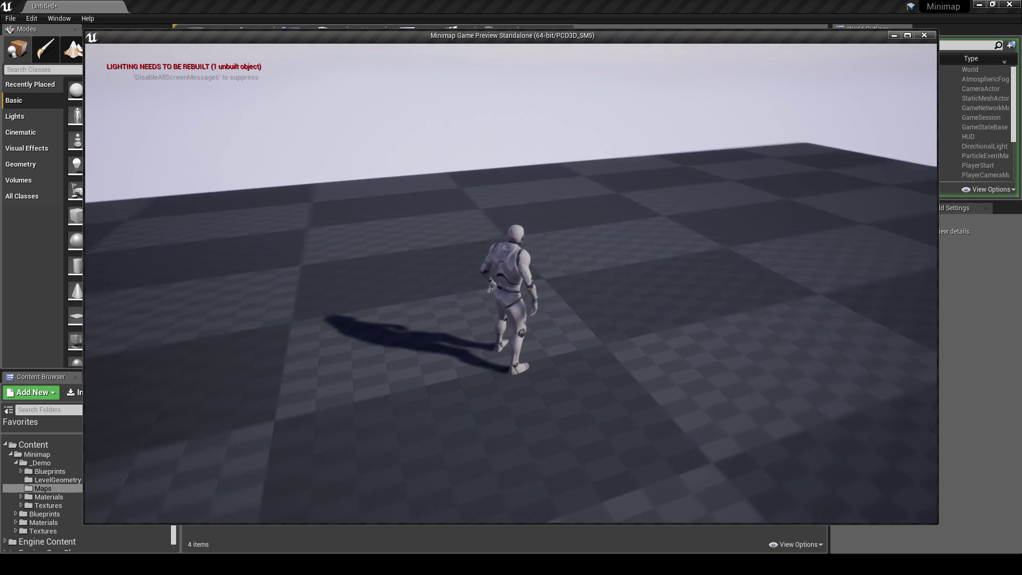
{"action": "key", "text": "a"}
{"action": "key", "text": "w"}
{"action": "key", "text": "Escape"}
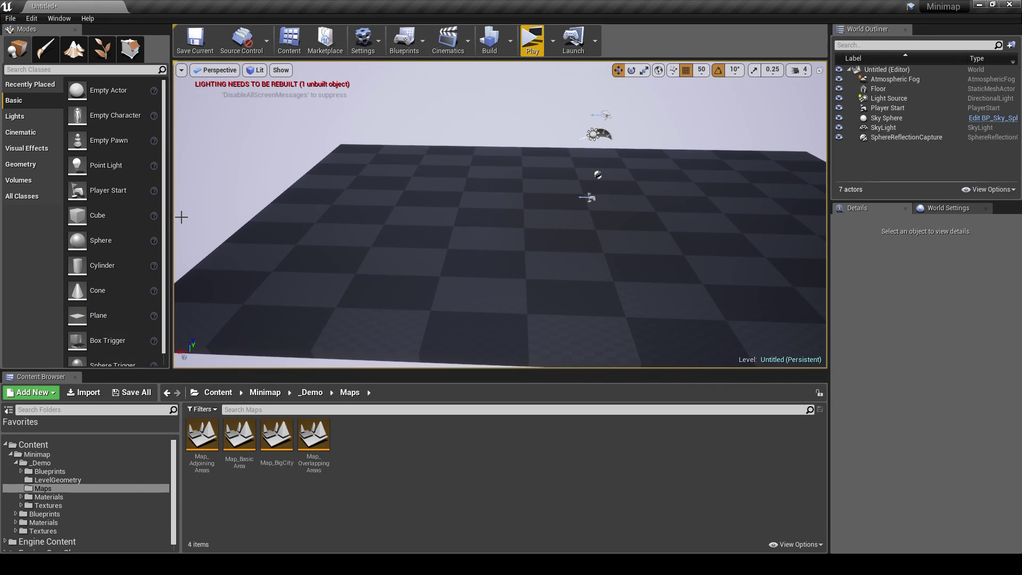
Add a cube at X 1450, Y 300, scale it to 3 in X and Y, and raise it to Z 50.
{"action": "left_click_drag", "start_coordinate": [79, 215], "coordinate": [372, 183]}
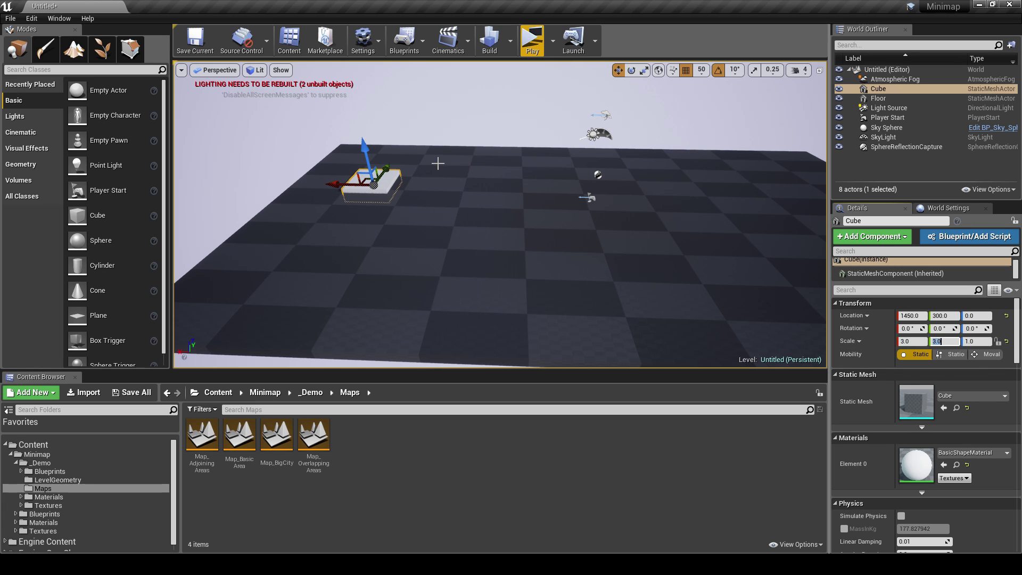
{"action": "left_click_drag", "start_coordinate": [369, 164], "coordinate": [366, 155]}
{"action": "right_click_drag", "start_coordinate": [366, 155], "coordinate": [378, 166]}
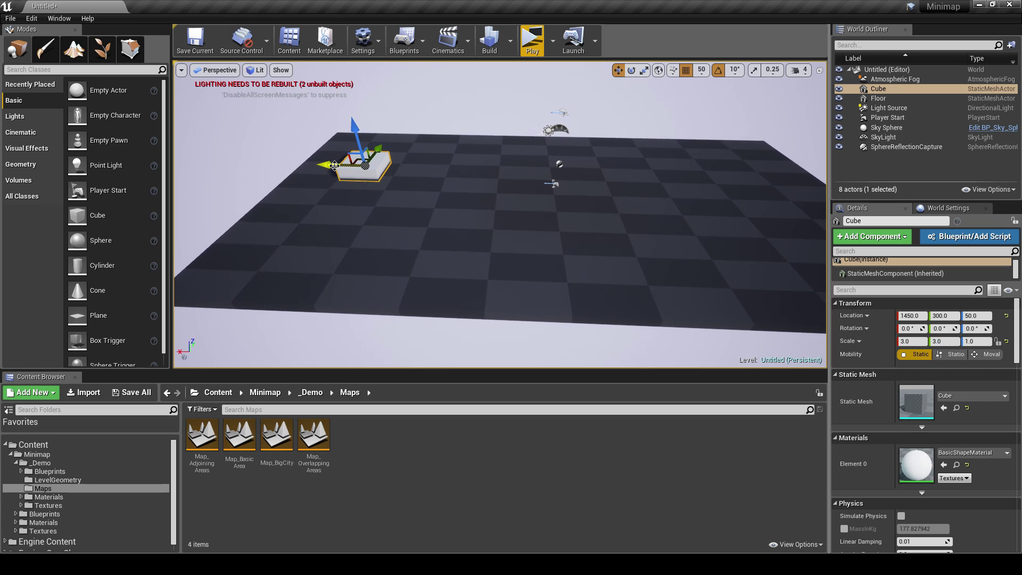
Duplicate the cube twice, one copy on the same side and one at X -1250, Y -450, giving the latter an X scale of 7.
{"action": "mouse_move", "coordinate": [331, 166]}
{"action": "left_mouse_down", "text": "alt"}
{"action": "mouse_move", "coordinate": [359, 173]}
{"action": "mouse_move", "coordinate": [344, 173]}
{"action": "left_mouse_up", "text": "alt"}
{"action": "left_click_drag", "start_coordinate": [389, 147], "coordinate": [755, 234]}
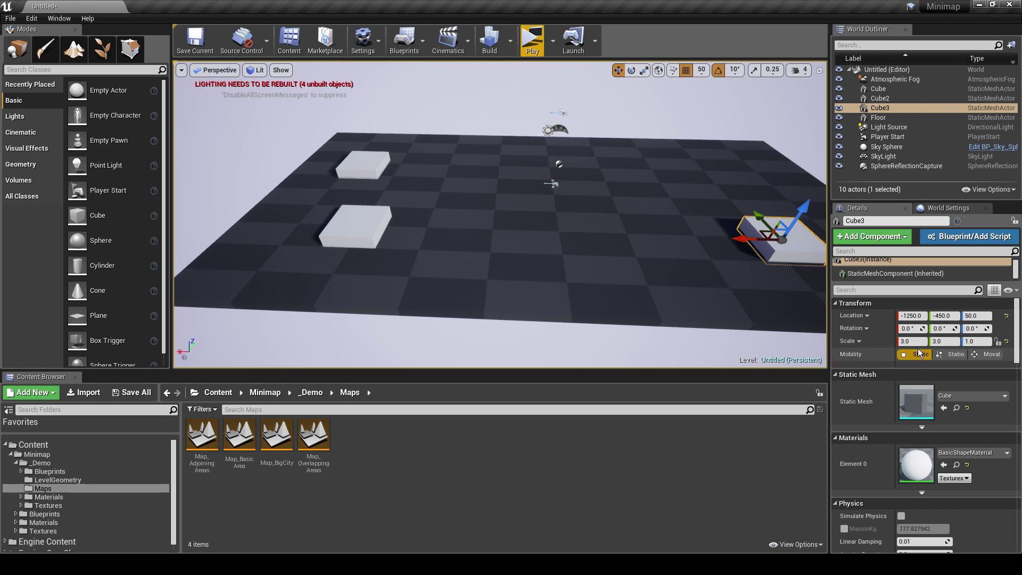
{"action": "left_click", "coordinate": [915, 342]}
{"action": "key", "text": "Return"}
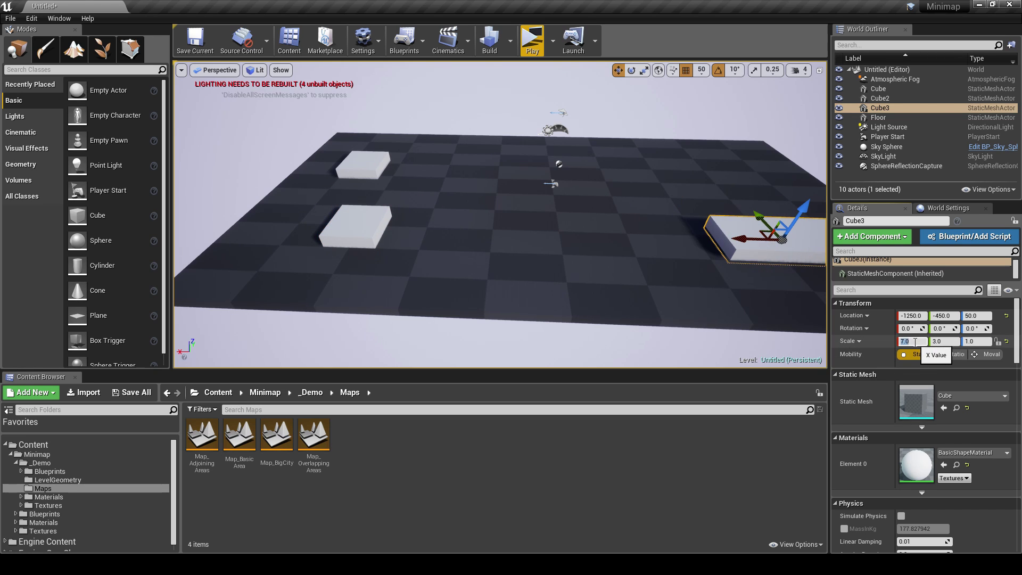
Duplicate the wide block to X -1250, Y 200 and set the copy's scale to 2 in X and 8 in Y.
{"action": "right_click_drag", "start_coordinate": [609, 222], "coordinate": [639, 222]}
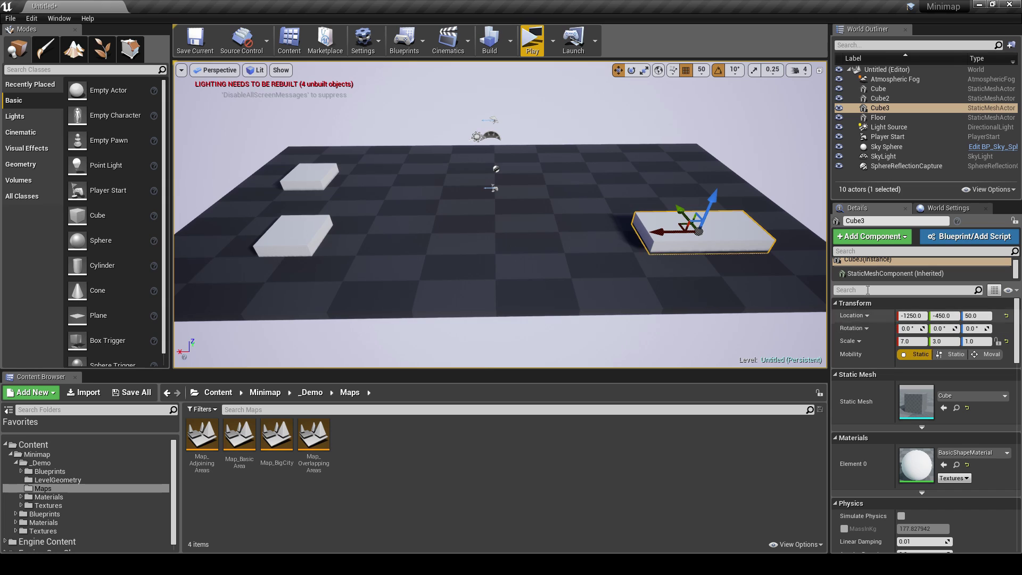
{"action": "left_click_drag", "start_coordinate": [681, 210], "coordinate": [642, 164]}
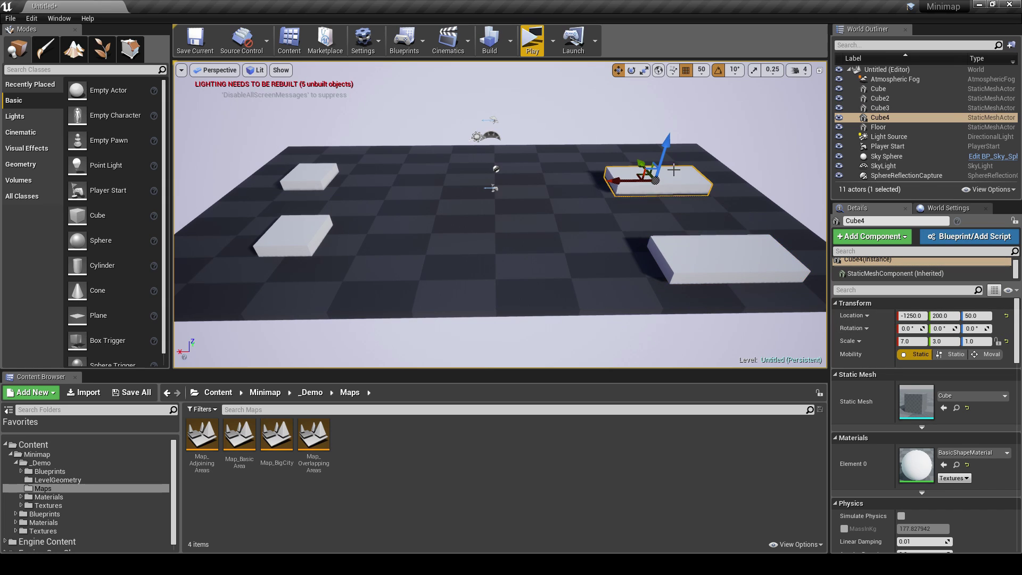
{"action": "left_click", "coordinate": [911, 342]}
{"action": "type", "text": "2"}
{"action": "left_click", "coordinate": [950, 341]}
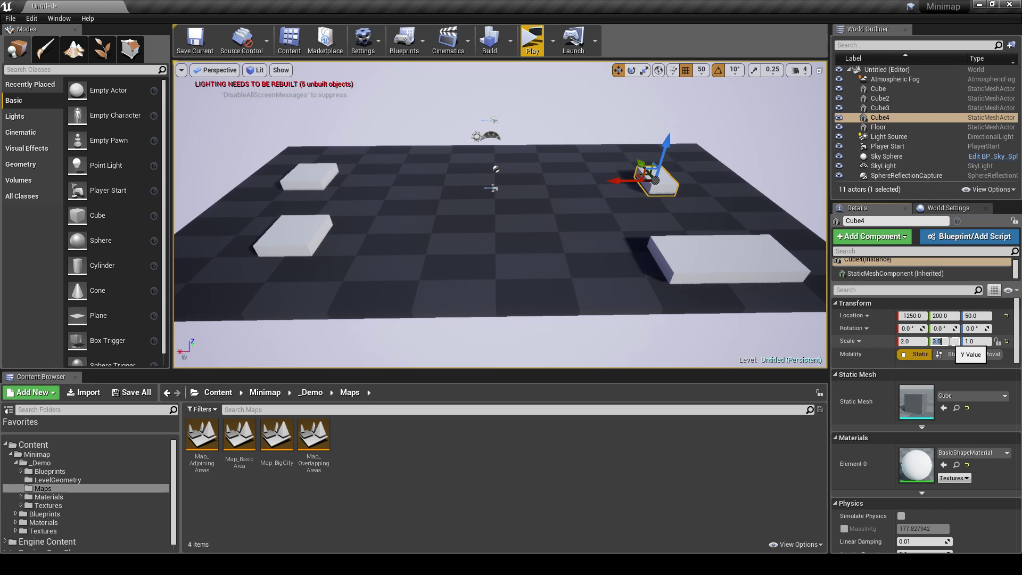
{"action": "type", "text": "8"}
{"action": "key", "text": "Return"}
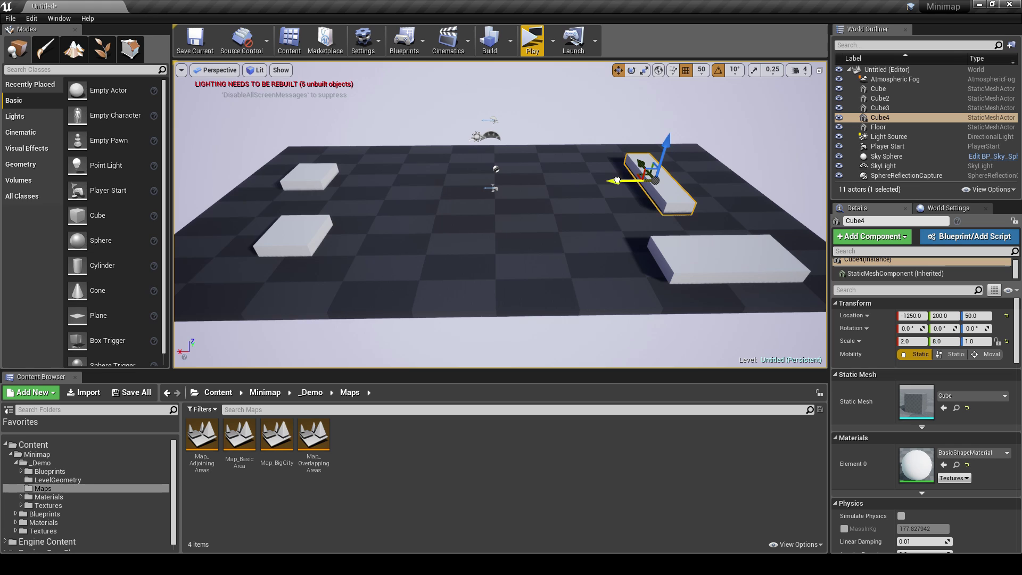
Move the narrow block along the X axis to X -950.
{"action": "left_click_drag", "start_coordinate": [616, 181], "coordinate": [577, 180]}
{"action": "right_click_drag", "start_coordinate": [504, 91], "coordinate": [471, 58]}
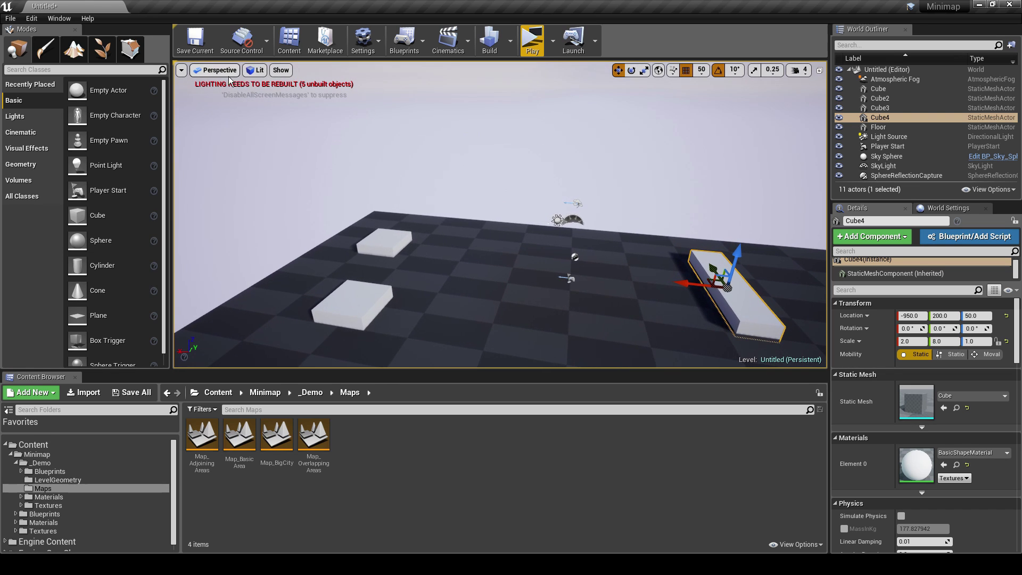
Examine the block layout in the top view, and return to the perspective view.
{"action": "left_click", "coordinate": [225, 73]}
{"action": "left_click", "coordinate": [228, 107]}
{"action": "right_click_drag", "start_coordinate": [576, 155], "coordinate": [441, 164]}
{"action": "scroll", "coordinate": [436, 164], "scroll_direction": "down", "scroll_amount": 4}
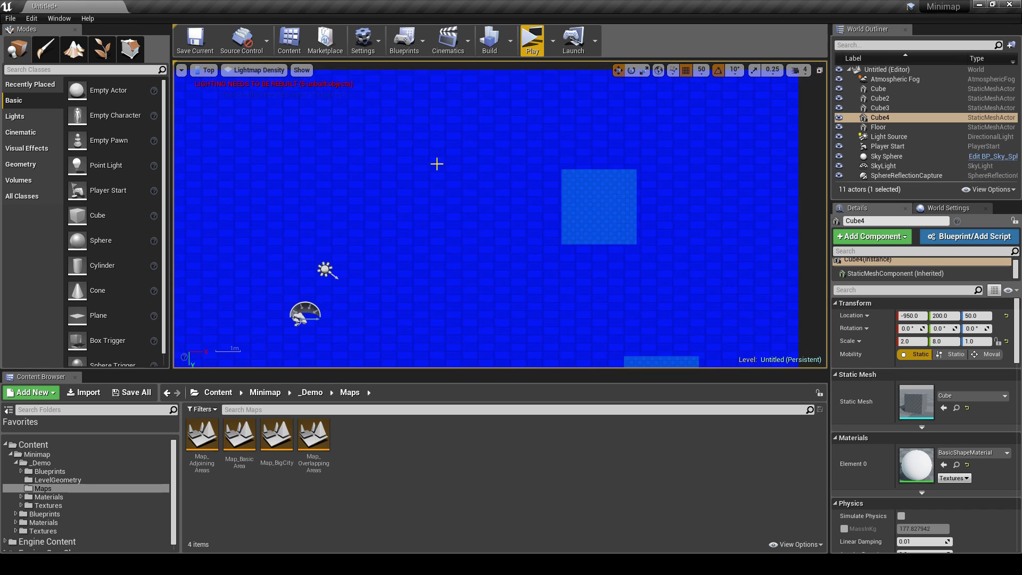
{"action": "scroll", "coordinate": [436, 164], "scroll_direction": "down", "scroll_amount": 5}
{"action": "scroll", "coordinate": [511, 180], "scroll_direction": "up", "scroll_amount": 1}
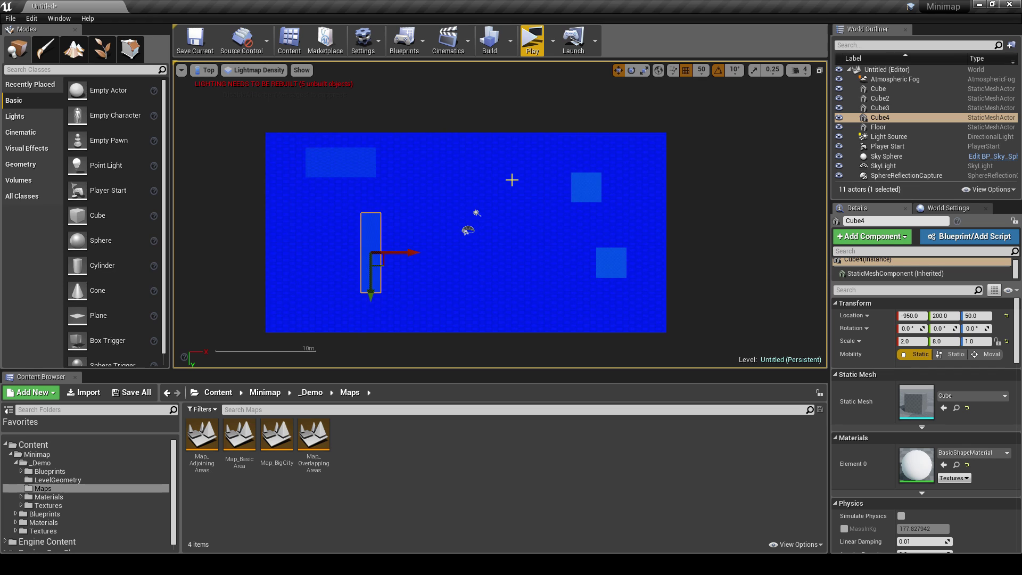
{"action": "right_click_drag", "start_coordinate": [511, 180], "coordinate": [537, 176]}
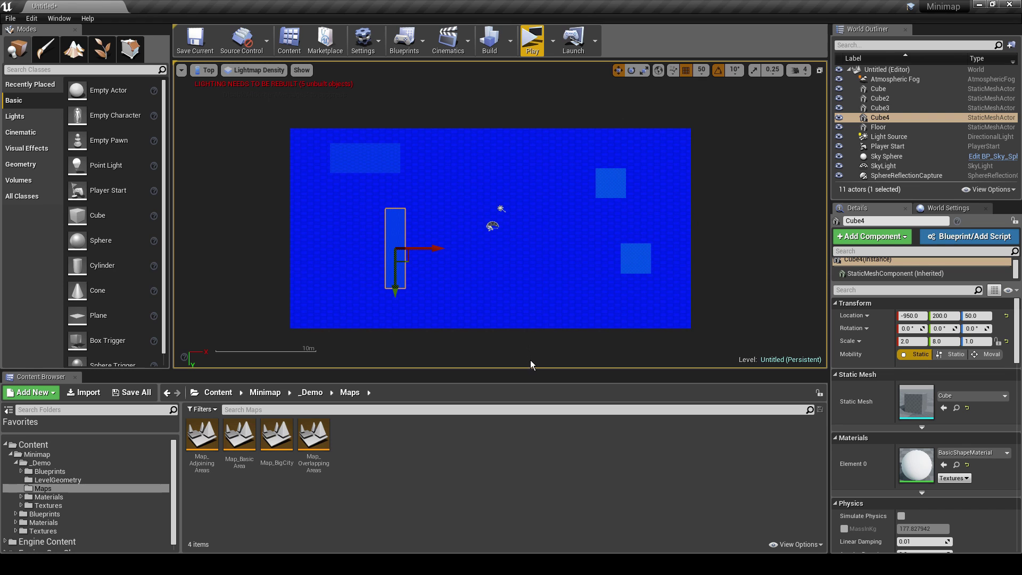
{"action": "left_click_drag", "start_coordinate": [531, 369], "coordinate": [531, 422]}
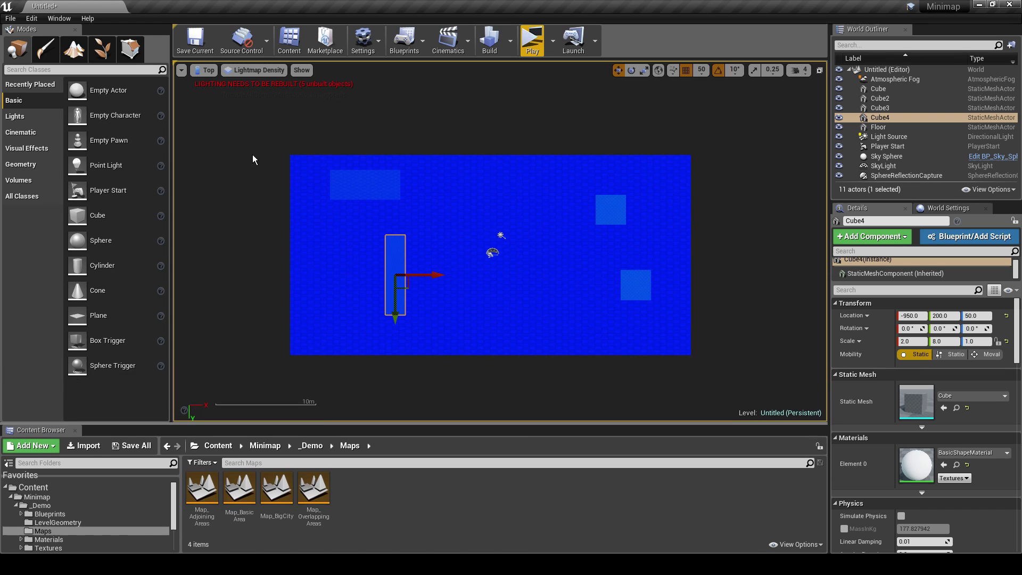
{"action": "left_click", "coordinate": [206, 71]}
{"action": "left_click", "coordinate": [223, 84]}
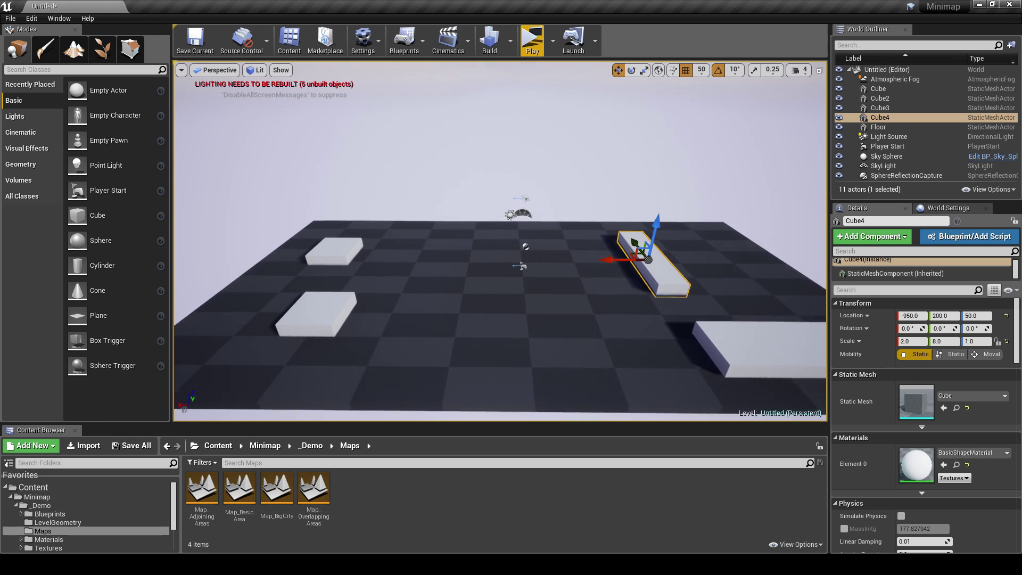
{"action": "right_click_drag", "start_coordinate": [503, 237], "coordinate": [511, 234]}
{"action": "key", "text": "w"}
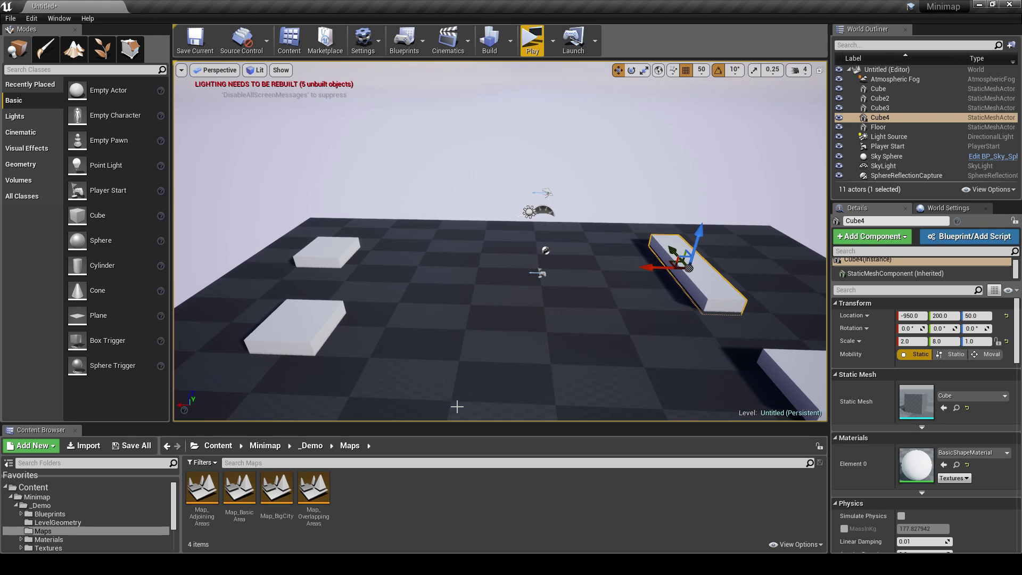
{"action": "left_click_drag", "start_coordinate": [456, 425], "coordinate": [457, 391]}
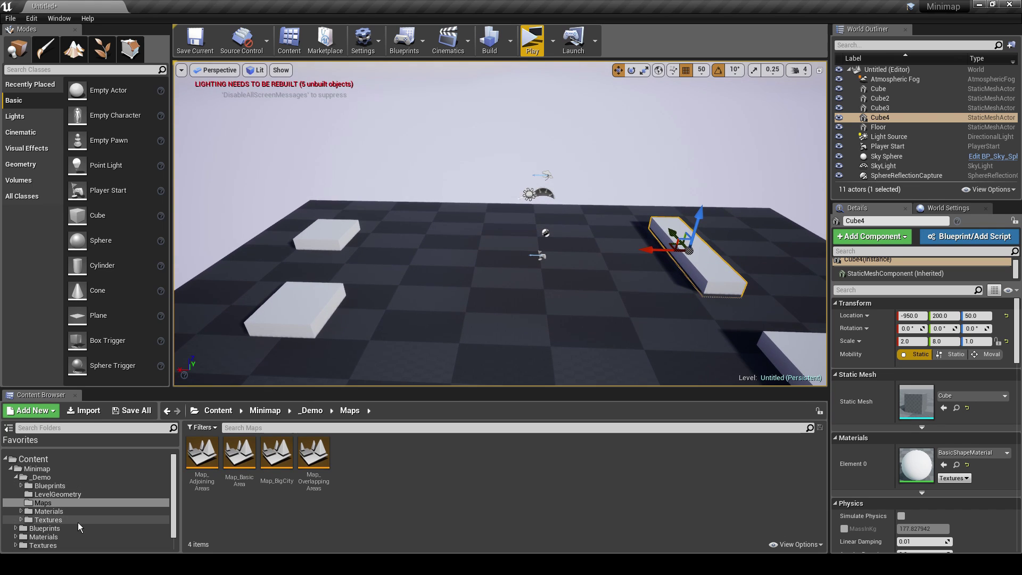
Place a BP_Minimap actor from Minimap's Blueprints folder on the floor at X 100, Y -100, Z 0.
{"action": "left_click", "coordinate": [24, 477]}
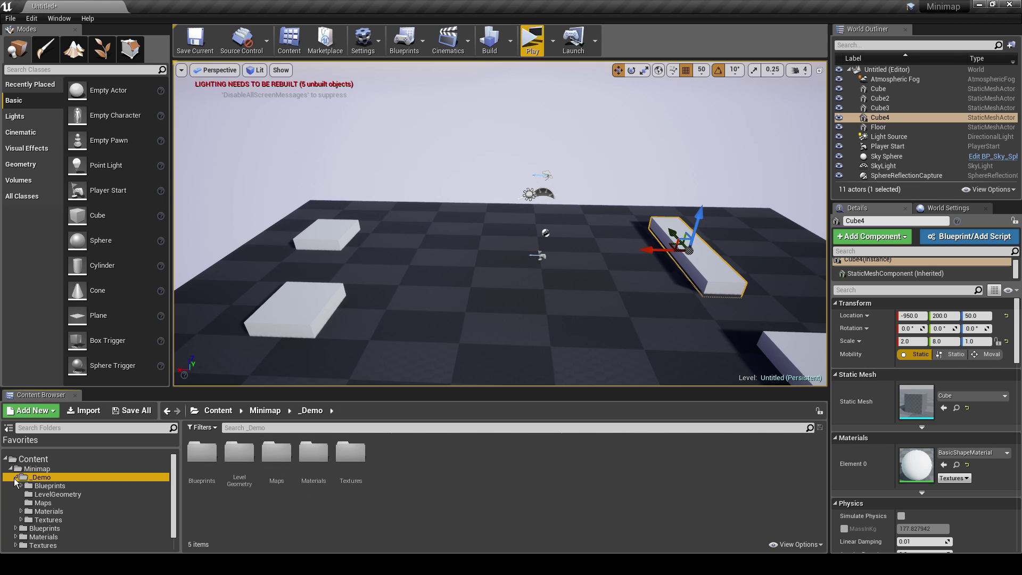
{"action": "left_click", "coordinate": [16, 477]}
{"action": "left_click", "coordinate": [17, 486]}
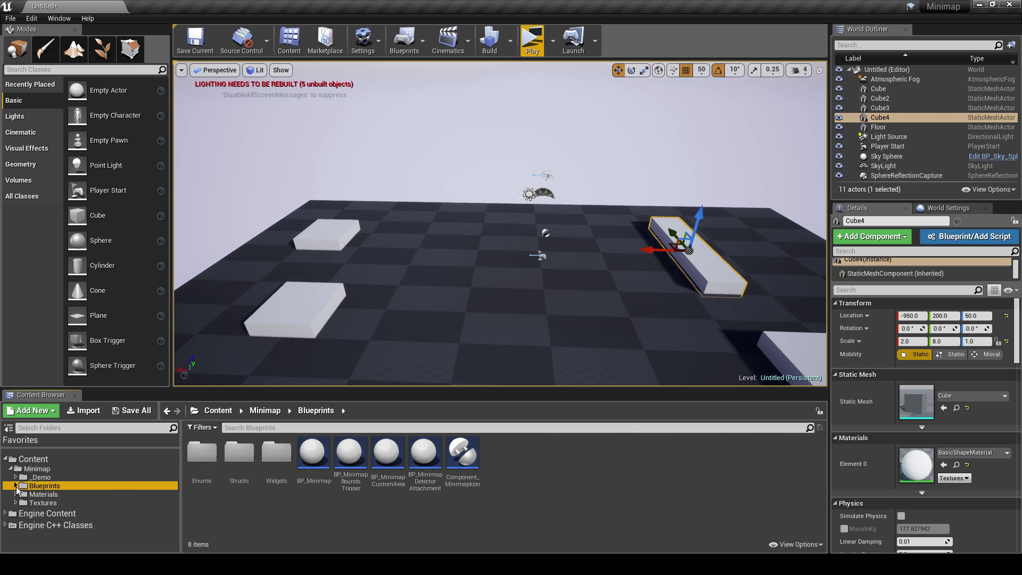
{"action": "left_click", "coordinate": [16, 486]}
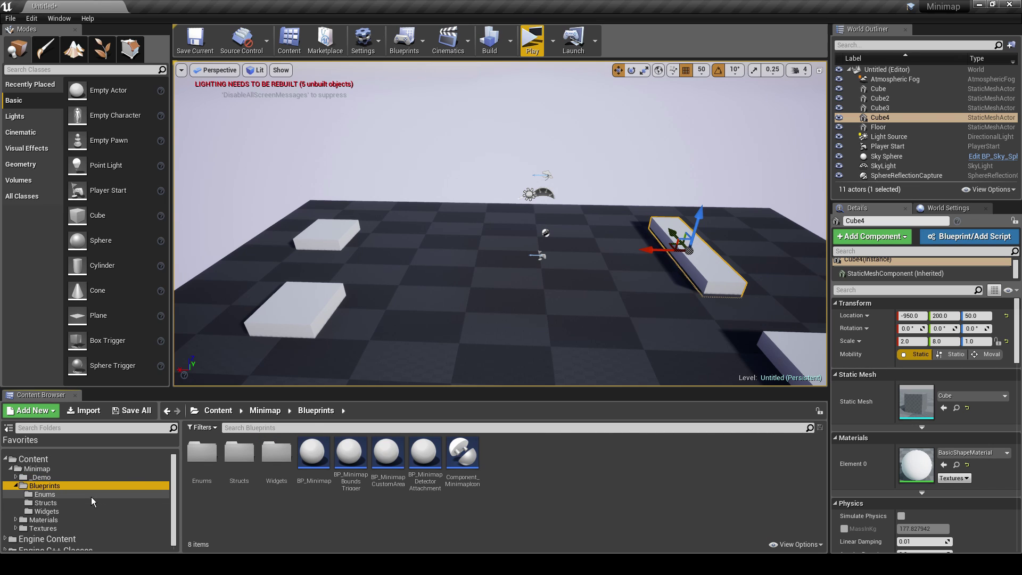
{"action": "left_click", "coordinate": [315, 451]}
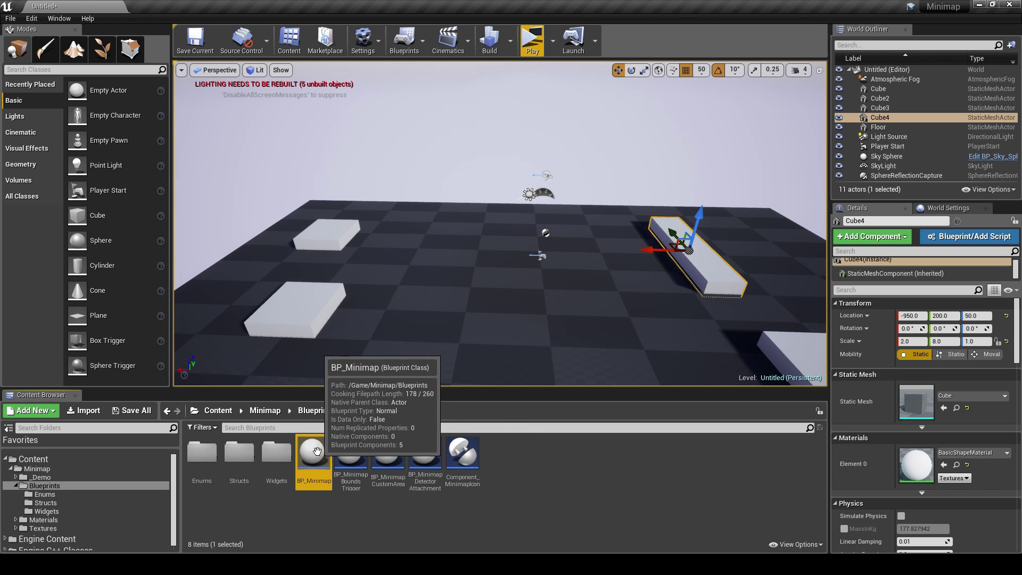
{"action": "right_click_drag", "start_coordinate": [418, 354], "coordinate": [431, 386]}
{"action": "key", "text": "s"}
{"action": "left_click_drag", "start_coordinate": [318, 449], "coordinate": [478, 199]}
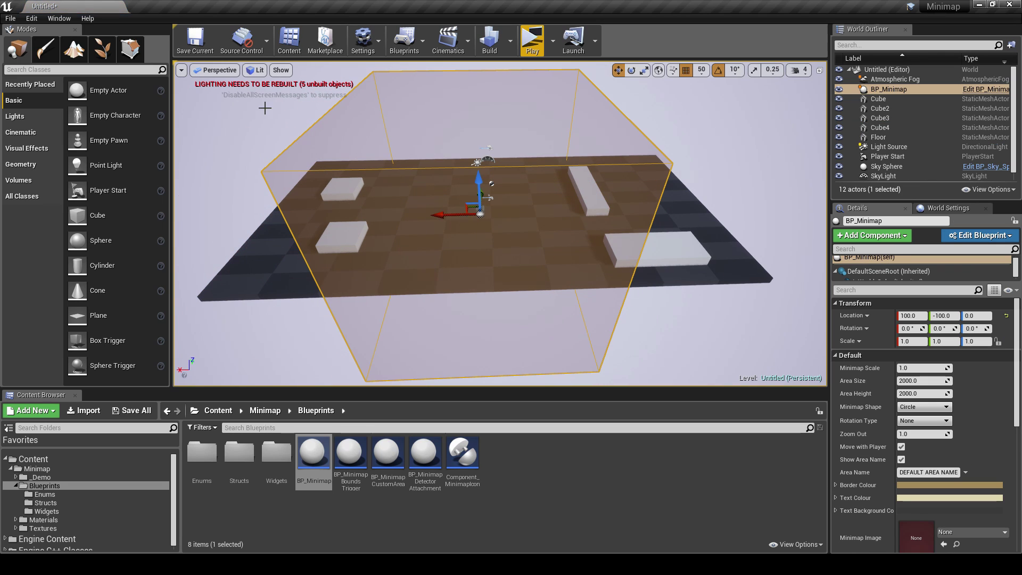
In the top view, centre BP_Minimap on the floor by setting its location to X 0, Y 0.
{"action": "left_click", "coordinate": [213, 70]}
{"action": "left_click", "coordinate": [213, 121]}
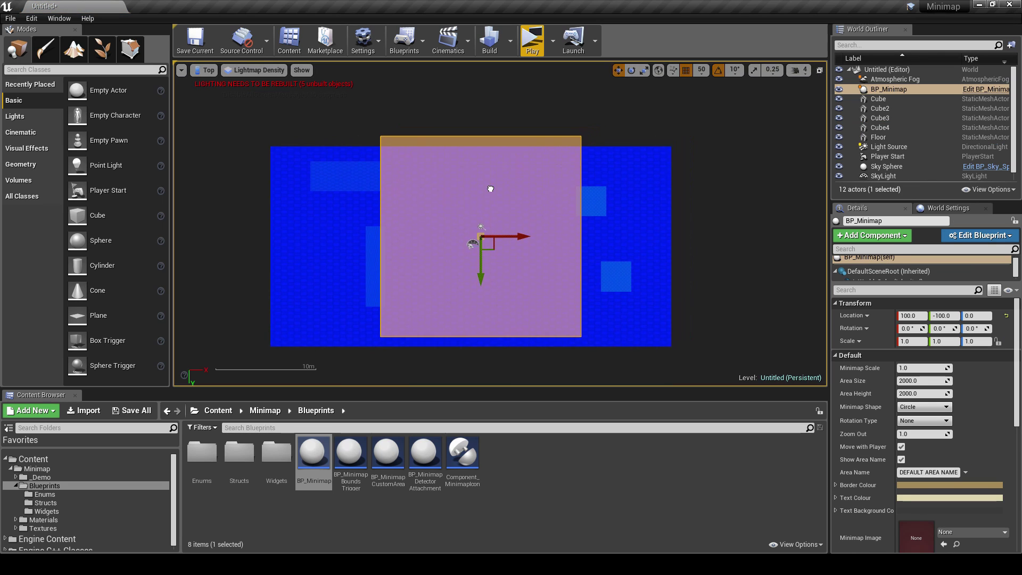
{"action": "scroll", "coordinate": [490, 189], "scroll_direction": "up", "scroll_amount": 1}
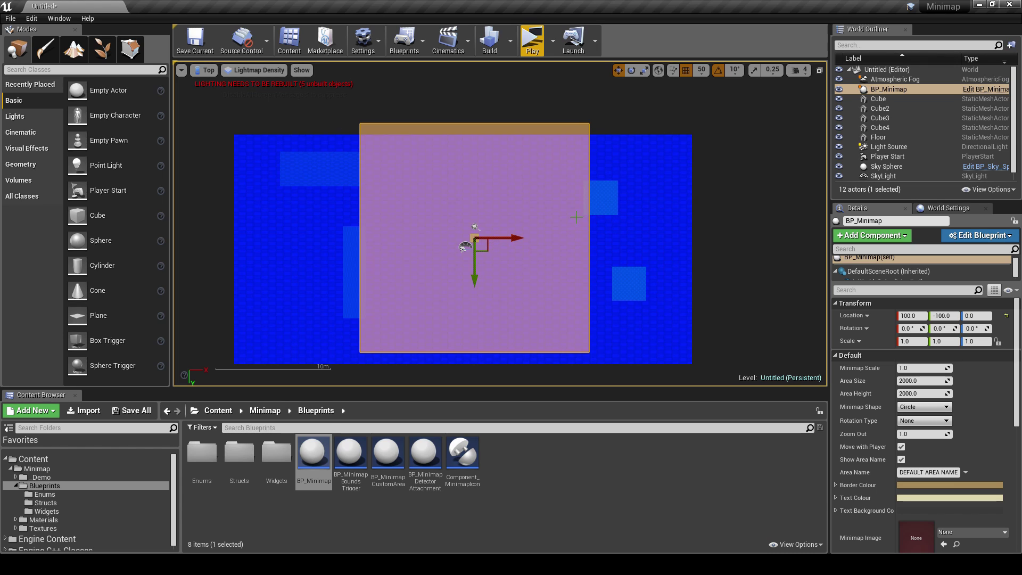
{"action": "left_click", "coordinate": [655, 182]}
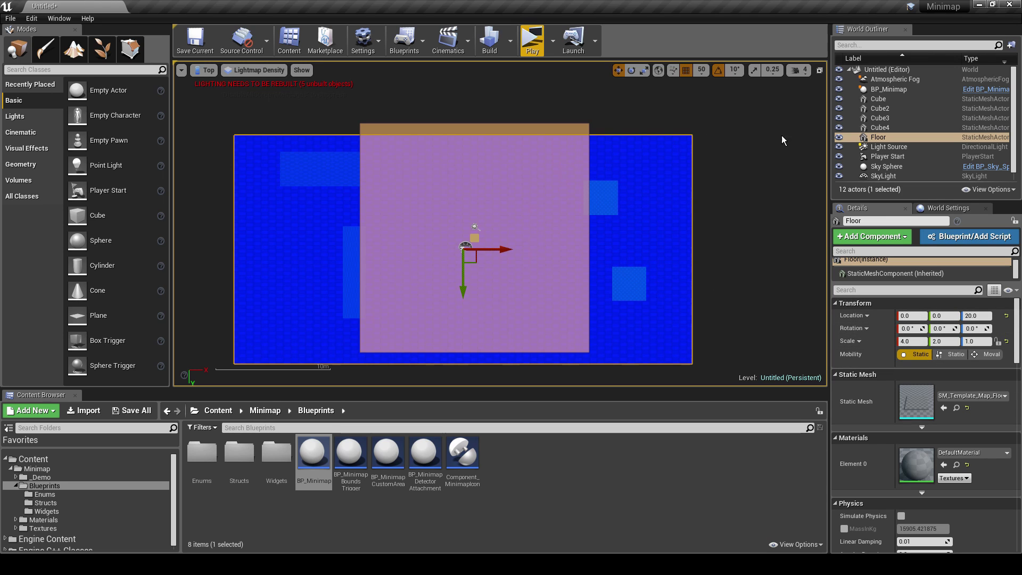
{"action": "left_click", "coordinate": [591, 135]}
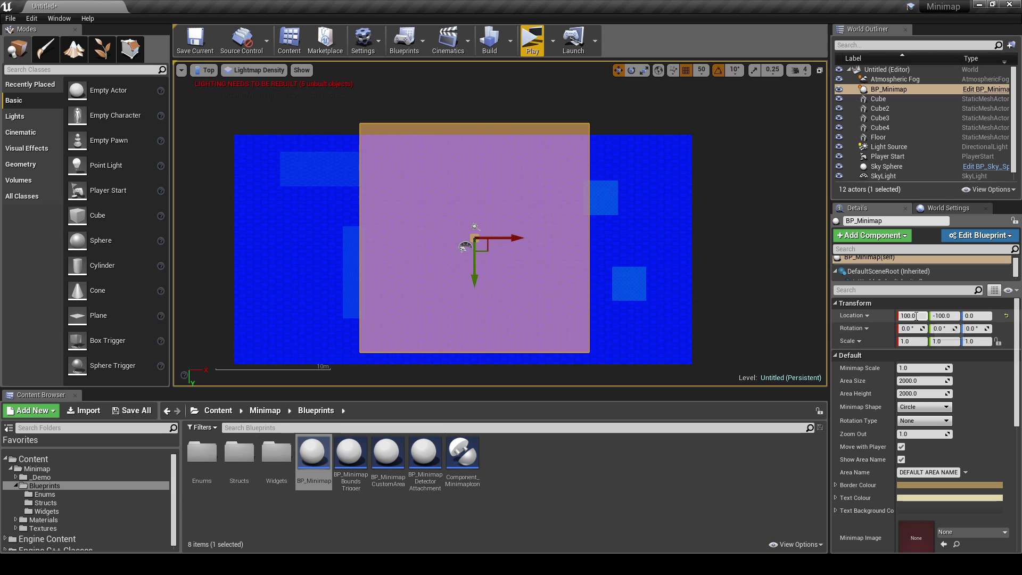
{"action": "left_click", "coordinate": [916, 315]}
{"action": "type", "text": "0"}
{"action": "key", "text": "Return"}
{"action": "type", "text": "0"}
{"action": "key", "text": "Return"}
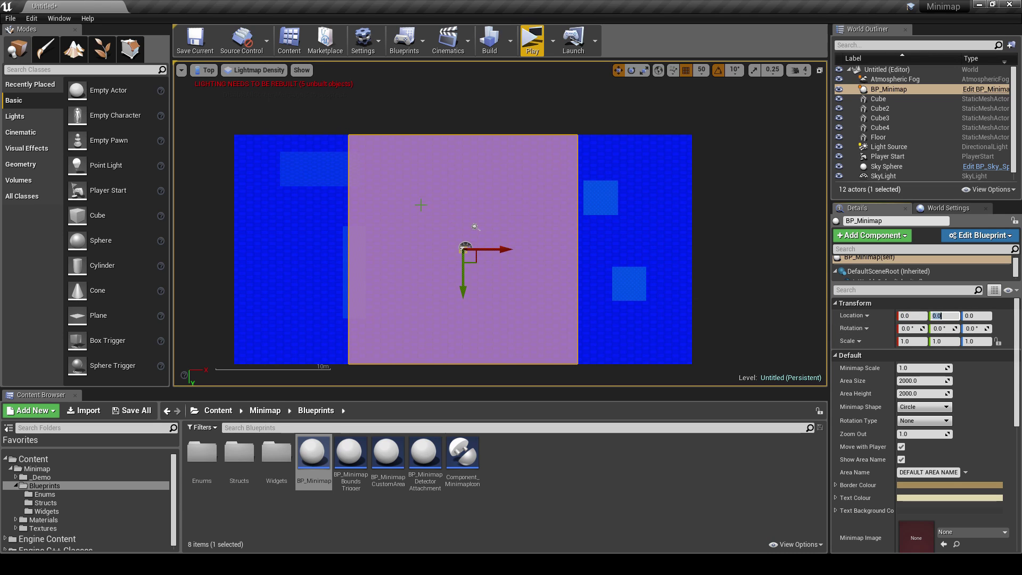
Examine the bounds of BP_Minimap around the floor and blocks in the perspective view.
{"action": "left_click", "coordinate": [208, 70]}
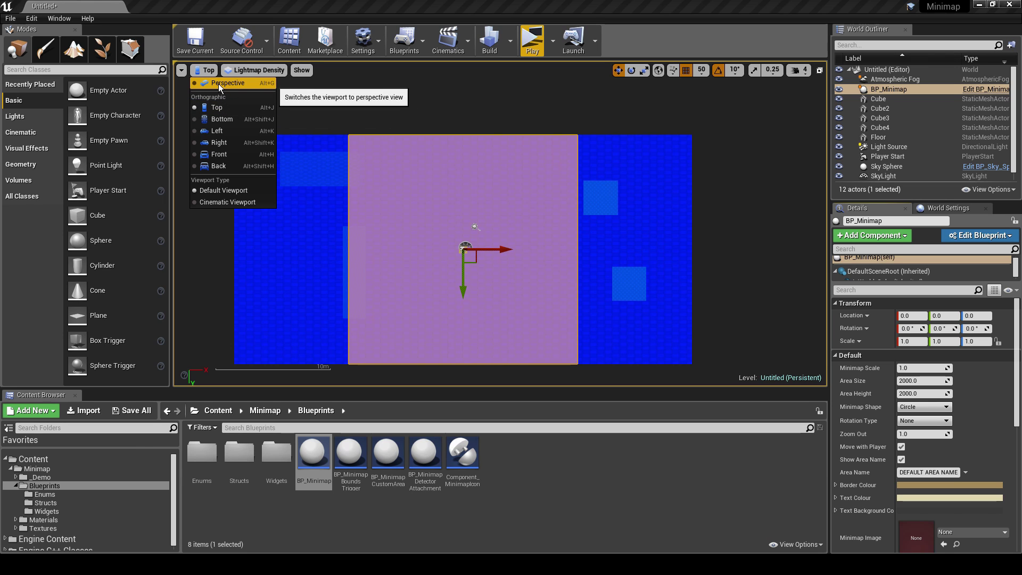
{"action": "left_click", "coordinate": [218, 84]}
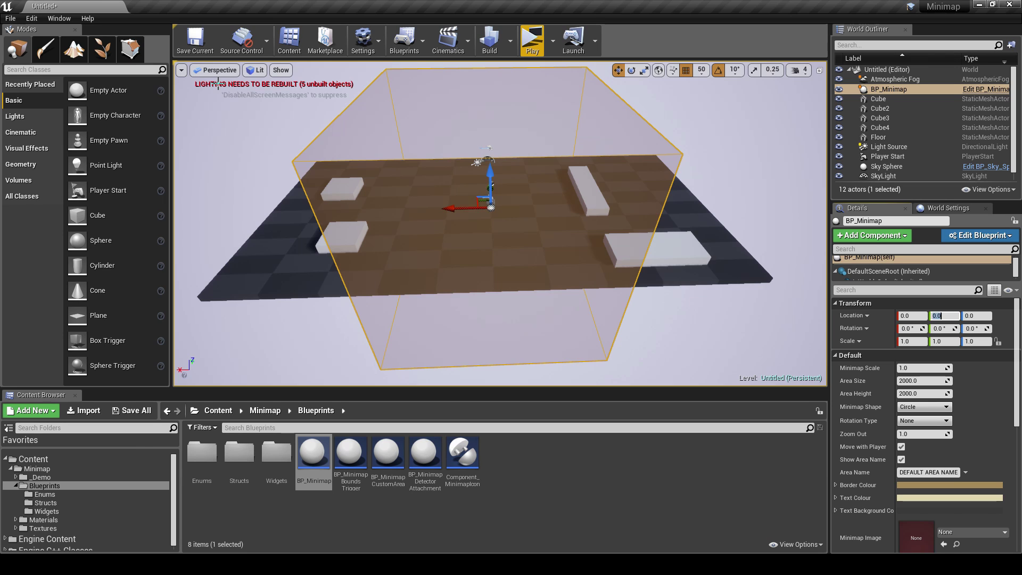
{"action": "mouse_move", "coordinate": [482, 143]}
{"action": "right_mouse_down"}
{"action": "mouse_move", "coordinate": [463, 165]}
{"action": "mouse_move", "coordinate": [476, 143]}
{"action": "right_mouse_up"}
{"action": "key", "text": "s"}
{"action": "key", "text": "a"}
{"action": "key", "text": "w"}
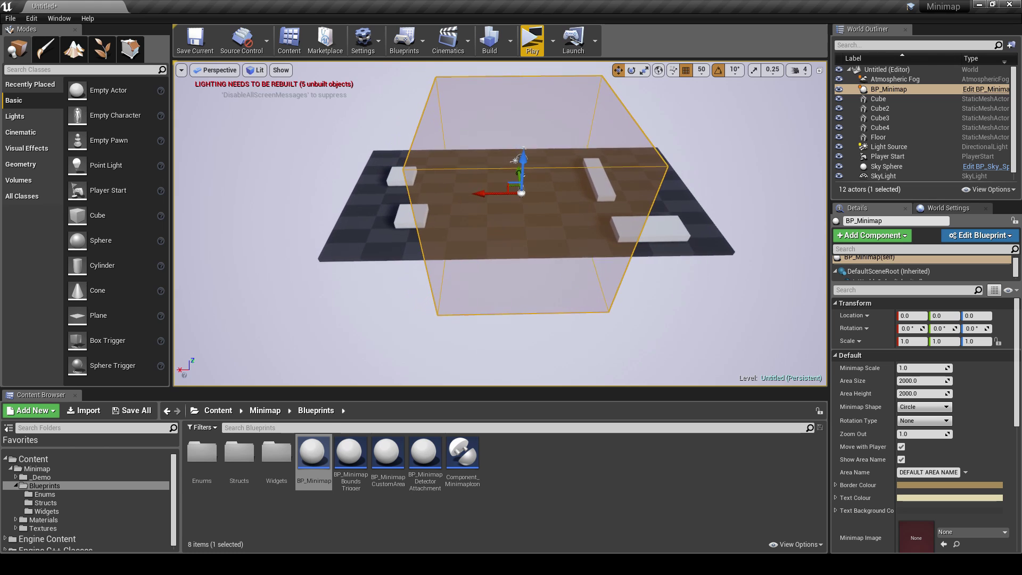
{"action": "key", "text": "d"}
{"action": "right_click_drag", "start_coordinate": [585, 160], "coordinate": [575, 192]}
{"action": "key", "text": "w"}
{"action": "key", "text": "s"}
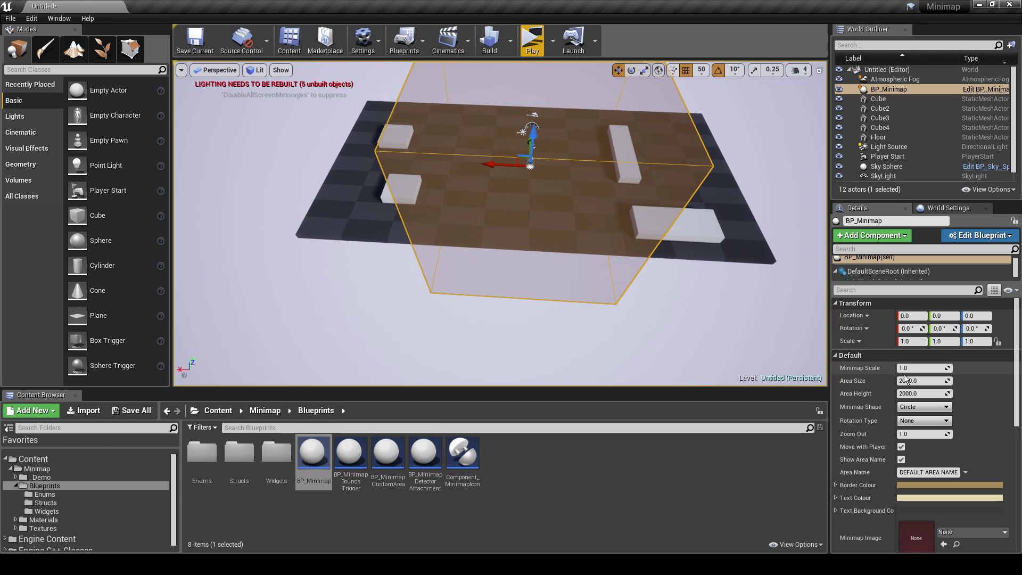
Widen the space for BP_Minimap's properties and show the level from the top.
{"action": "left_click_drag", "start_coordinate": [830, 388], "coordinate": [793, 388]}
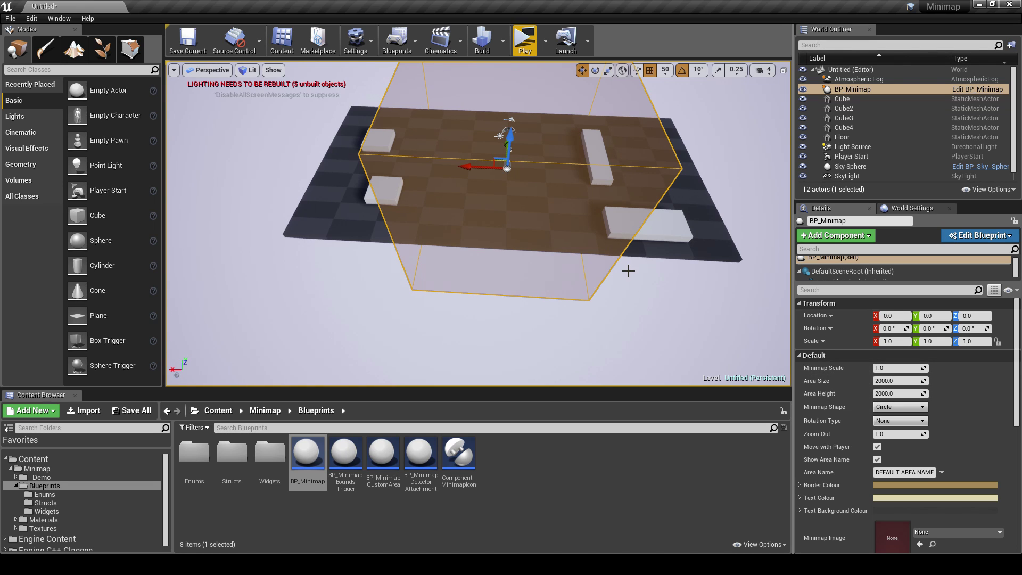
{"action": "right_click_drag", "start_coordinate": [629, 271], "coordinate": [632, 275]}
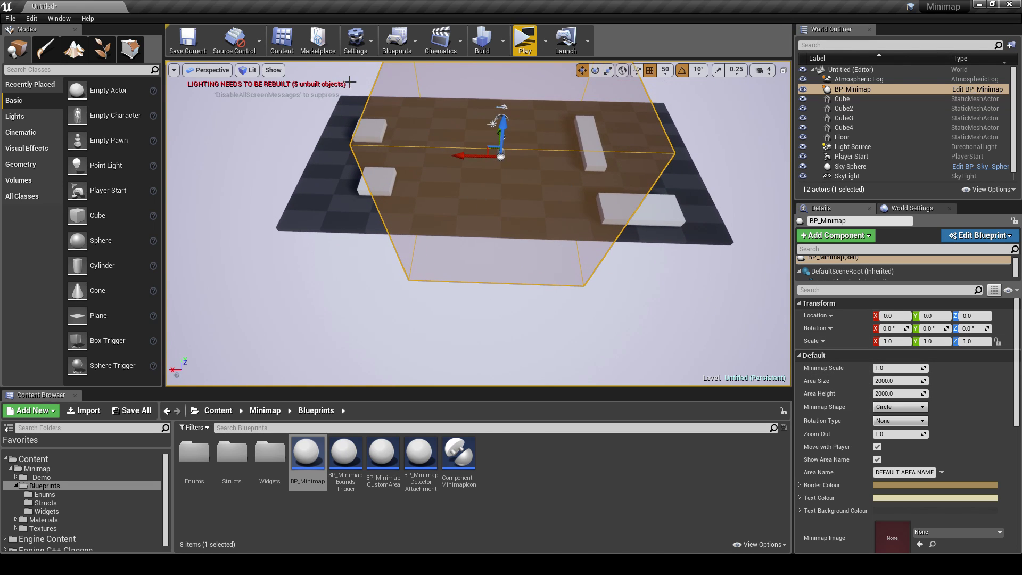
{"action": "left_click", "coordinate": [207, 70]}
{"action": "left_click", "coordinate": [219, 108]}
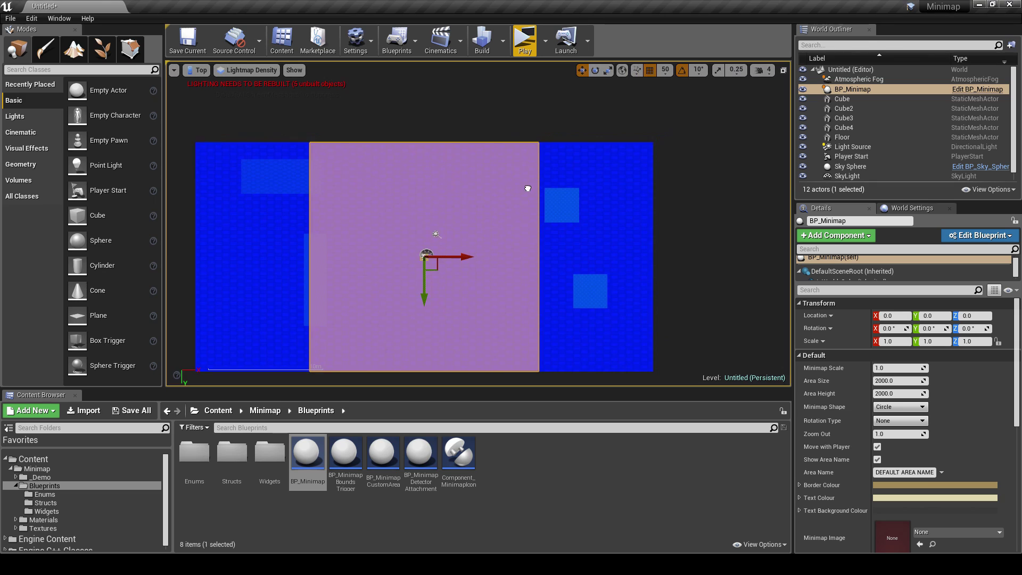
{"action": "scroll", "coordinate": [516, 189], "scroll_direction": "down", "scroll_amount": 1}
{"action": "right_click_drag", "start_coordinate": [527, 188], "coordinate": [525, 186]}
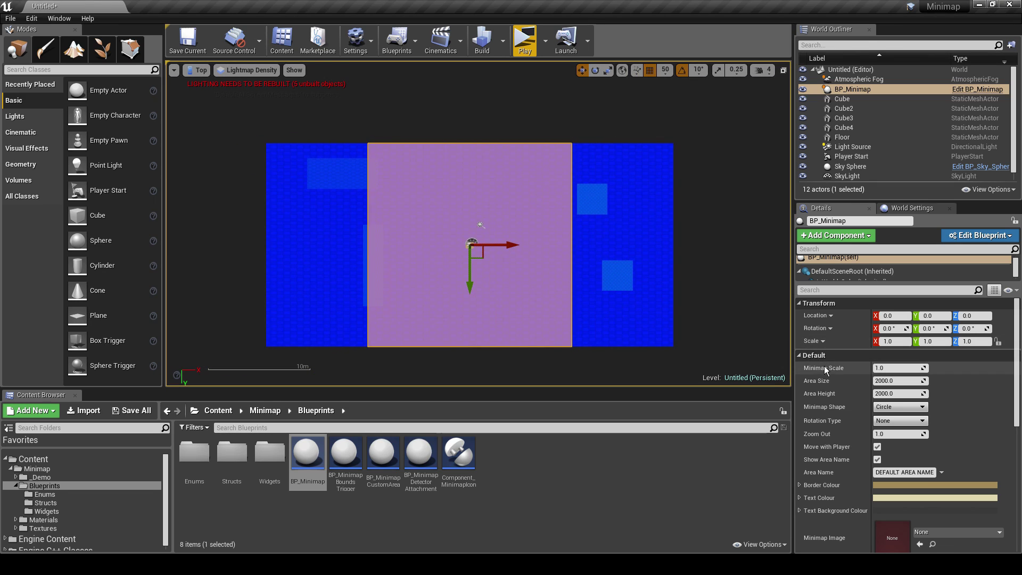
Set BP_Minimap's Area Size to 4000.
{"action": "left_click", "coordinate": [897, 380]}
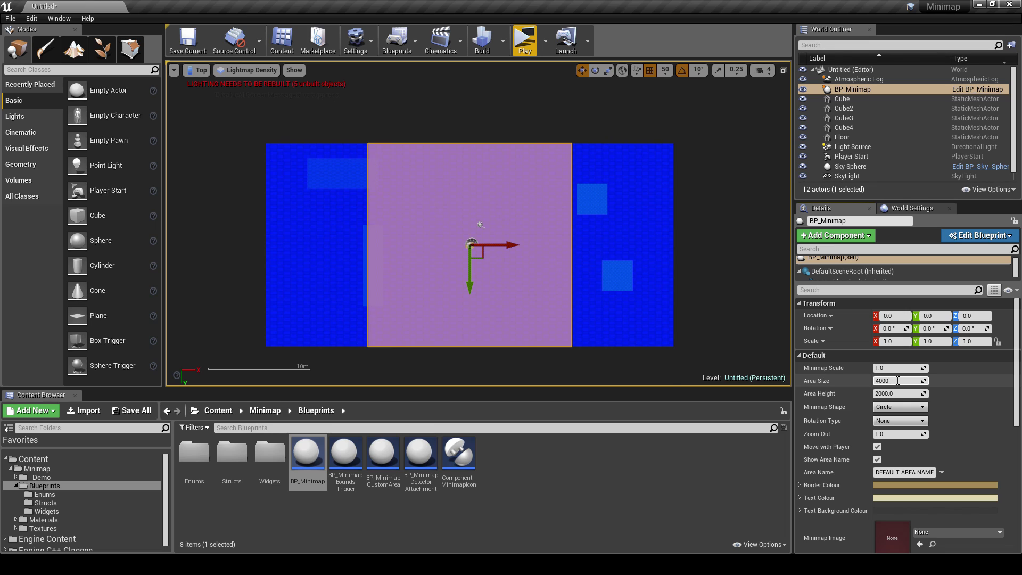
{"action": "key", "text": "Return"}
{"action": "scroll", "coordinate": [485, 190], "scroll_direction": "down", "scroll_amount": 2}
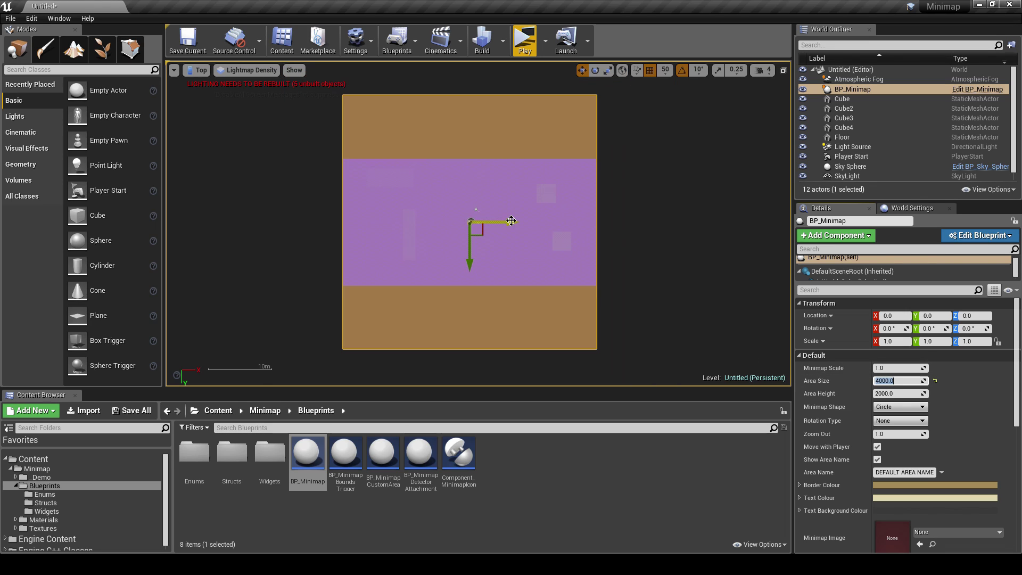
Enlarge the viewport and examine from above how the minimap area covers the floor.
{"action": "right_click_drag", "start_coordinate": [510, 222], "coordinate": [504, 222]}
{"action": "scroll", "coordinate": [400, 202], "scroll_direction": "up", "scroll_amount": 1}
{"action": "scroll", "coordinate": [428, 204], "scroll_direction": "down", "scroll_amount": 1}
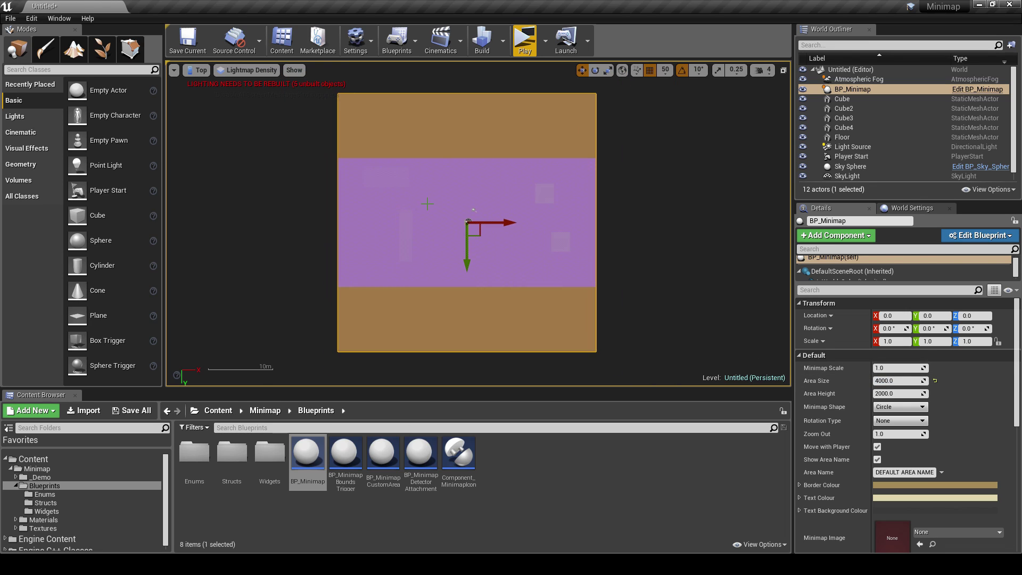
{"action": "right_click_drag", "start_coordinate": [456, 164], "coordinate": [454, 178]}
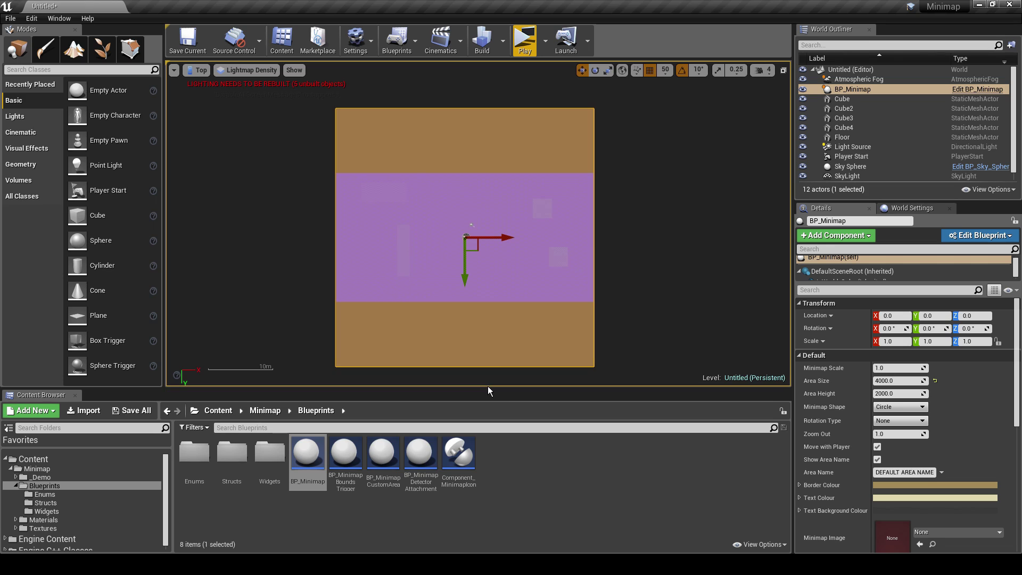
{"action": "left_click_drag", "start_coordinate": [487, 388], "coordinate": [486, 470]}
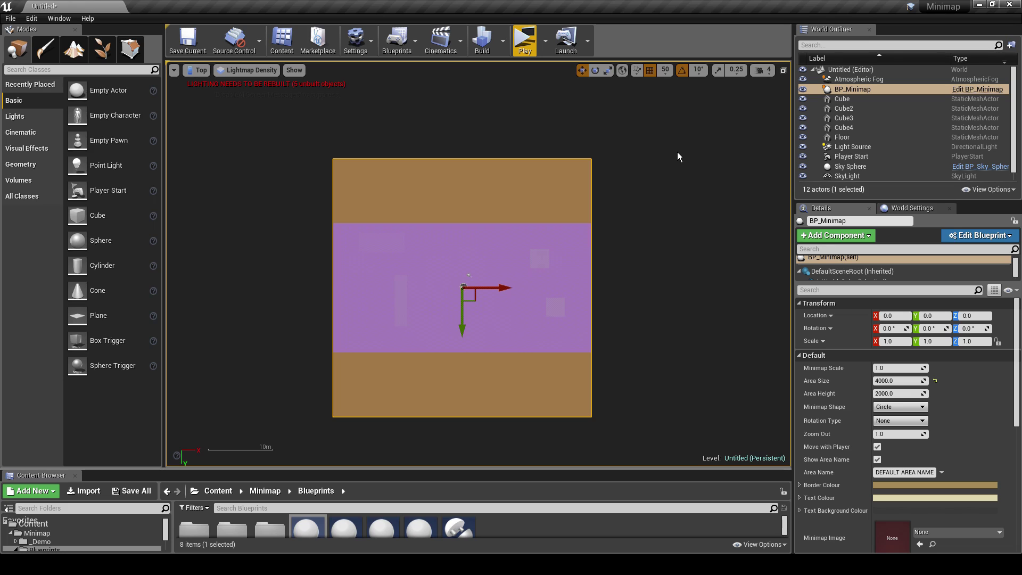
{"action": "scroll", "coordinate": [433, 258], "scroll_direction": "up", "scroll_amount": 1}
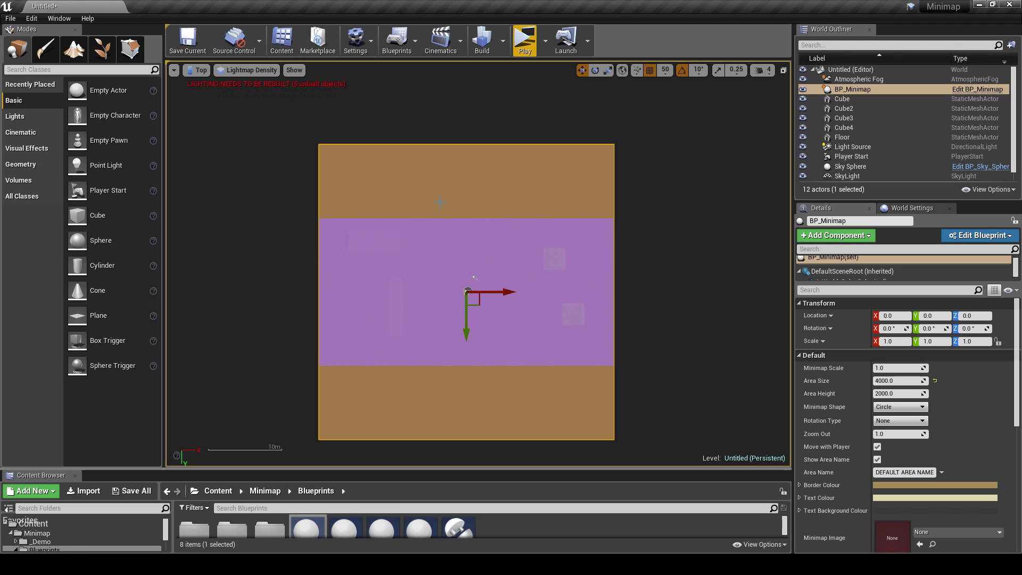
{"action": "scroll", "coordinate": [474, 206], "scroll_direction": "down", "scroll_amount": 1}
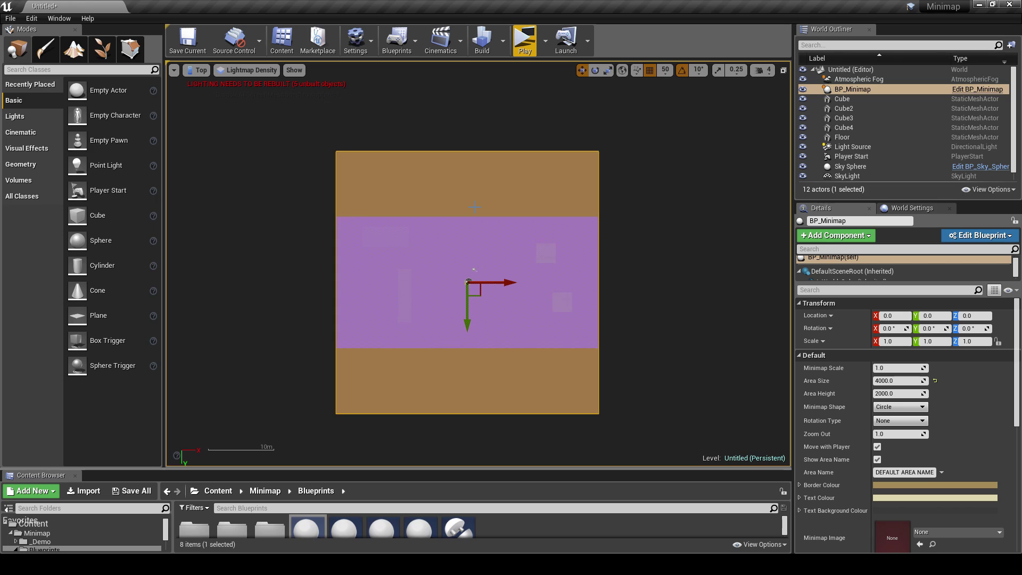
{"action": "scroll", "coordinate": [475, 206], "scroll_direction": "up", "scroll_amount": 1}
{"action": "scroll", "coordinate": [474, 206], "scroll_direction": "down", "scroll_amount": 1}
Set BP_Minimap's Area Size to 4200 so it extends slightly beyond the floor's edges.
{"action": "left_click", "coordinate": [896, 380]}
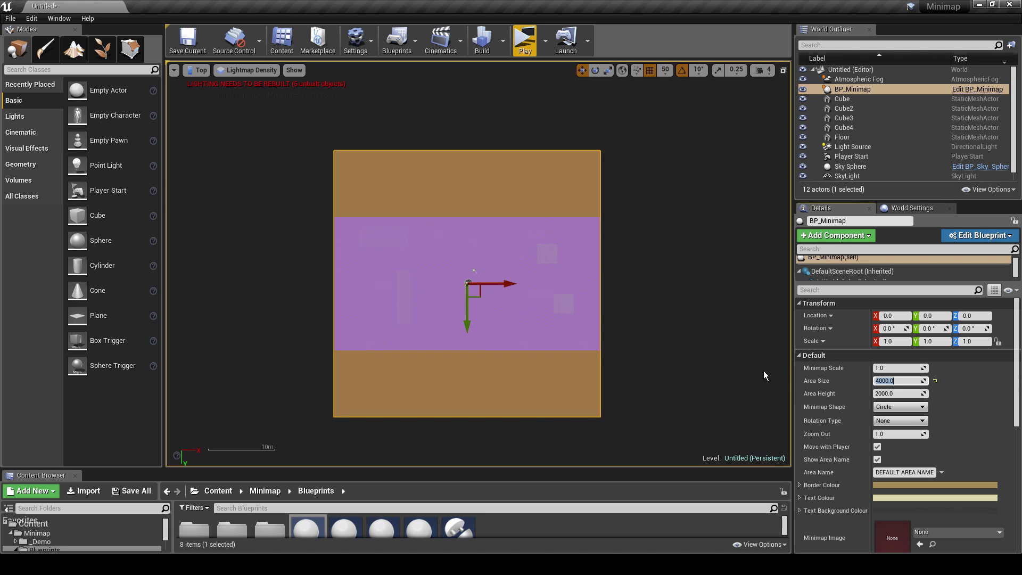
{"action": "type", "text": "4200"}
{"action": "key", "text": "Return"}
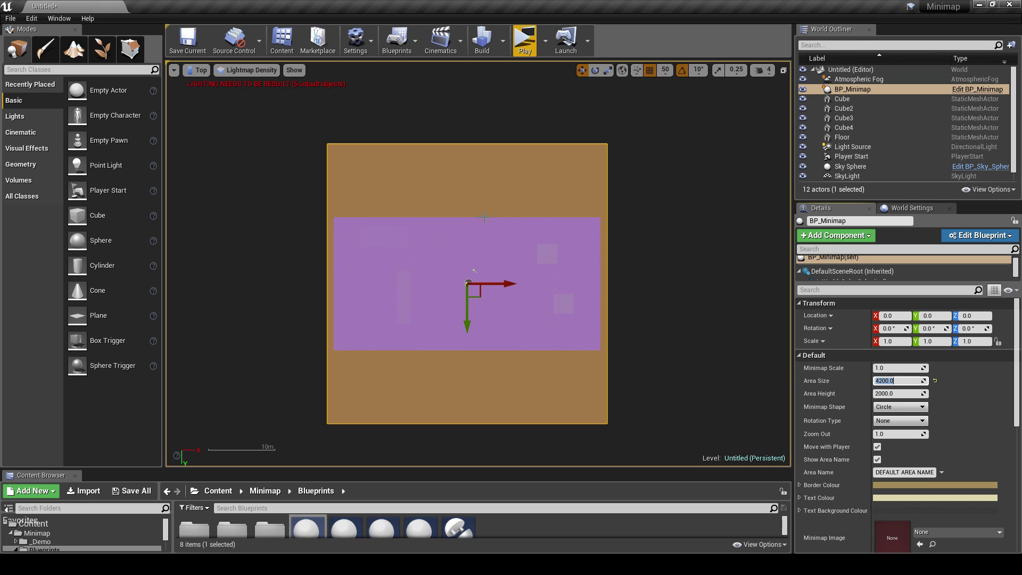
Make the viewport taller and centre BP_Minimap's area in the top view.
{"action": "scroll", "coordinate": [458, 229], "scroll_direction": "up", "scroll_amount": 2}
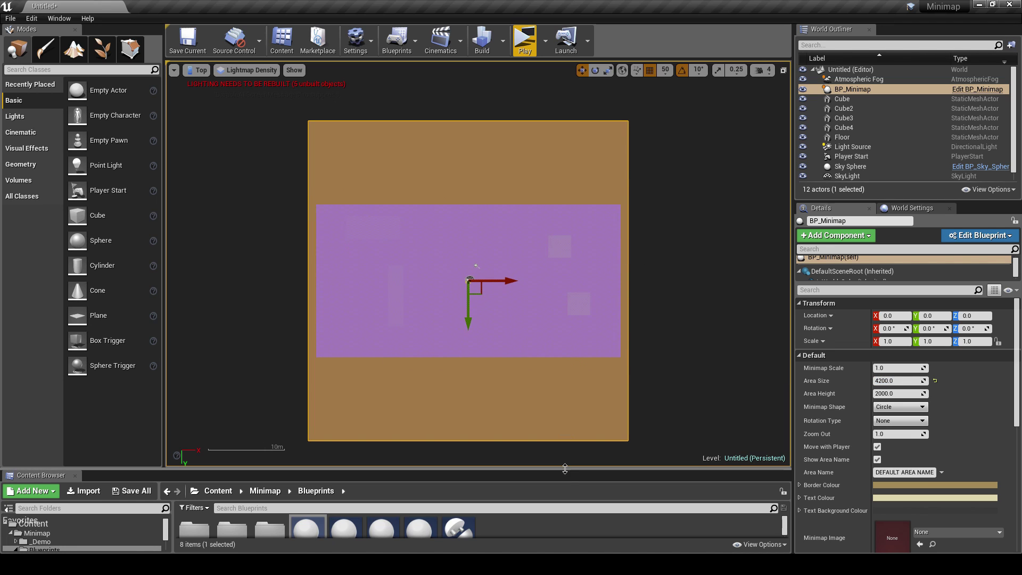
{"action": "left_click_drag", "start_coordinate": [567, 469], "coordinate": [566, 503]}
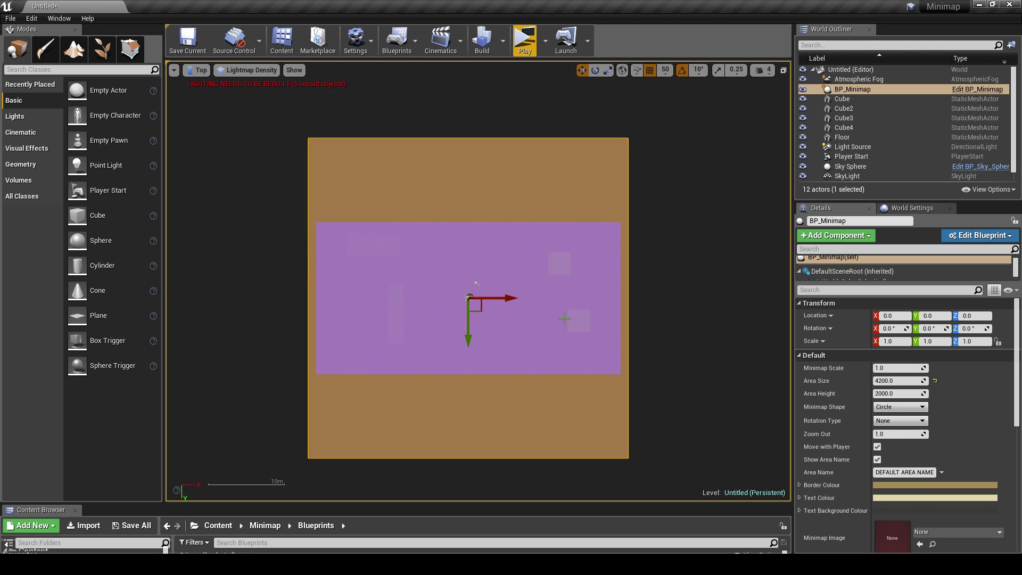
{"action": "right_click_drag", "start_coordinate": [694, 291], "coordinate": [705, 293]}
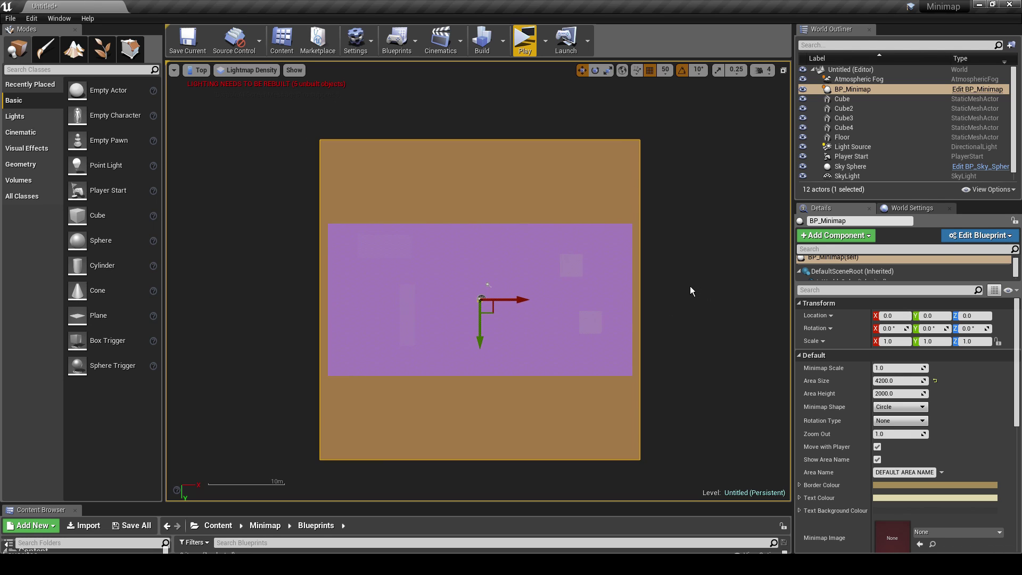
Show the level in perspective and look over the floor and its blocks.
{"action": "left_click", "coordinate": [199, 69]}
{"action": "left_click", "coordinate": [216, 83]}
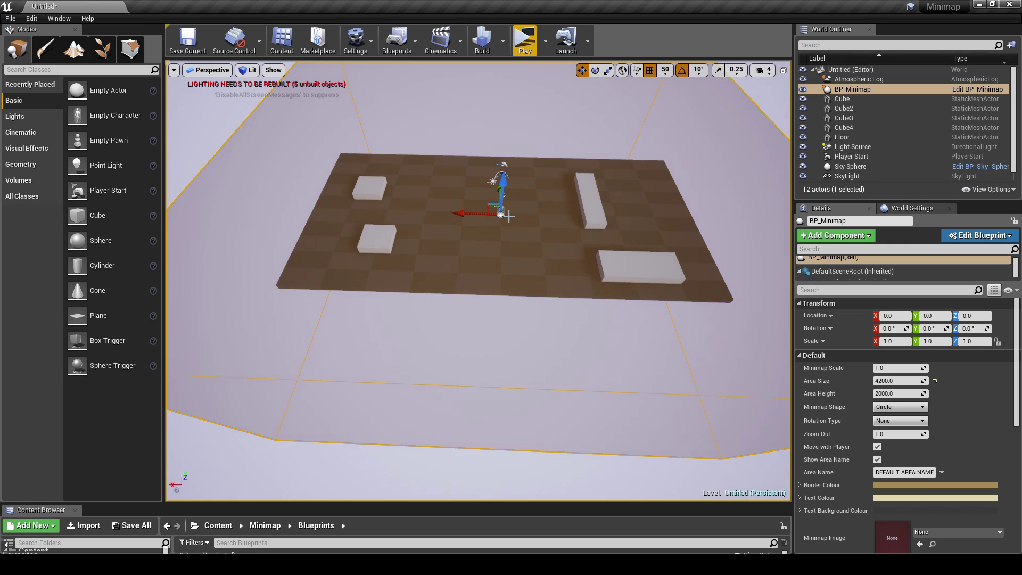
{"action": "right_click_drag", "start_coordinate": [506, 221], "coordinate": [510, 245]}
{"action": "key", "text": "alt+0"}
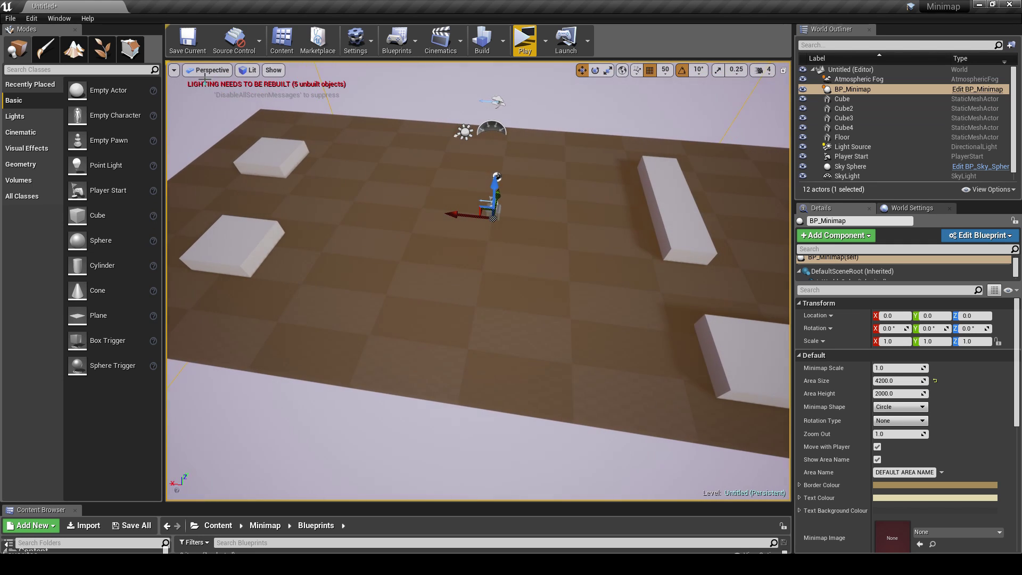
Return to the top view and frame BP_Minimap's entire square area as large as the viewport allows.
{"action": "left_click", "coordinate": [200, 69]}
{"action": "left_click", "coordinate": [215, 106]}
{"action": "scroll", "coordinate": [487, 285], "scroll_direction": "down", "scroll_amount": 2}
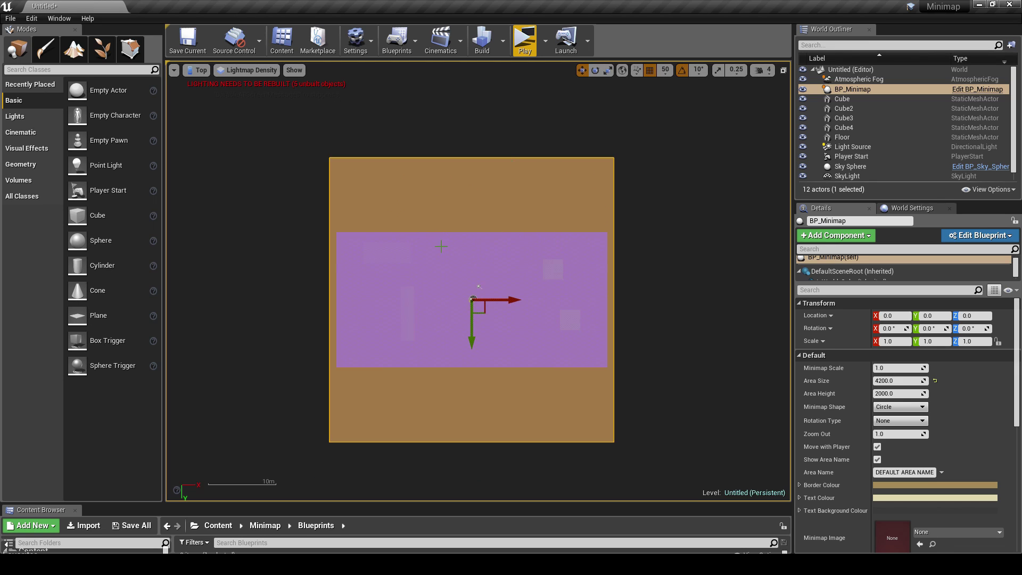
{"action": "right_click_drag", "start_coordinate": [519, 219], "coordinate": [513, 226]}
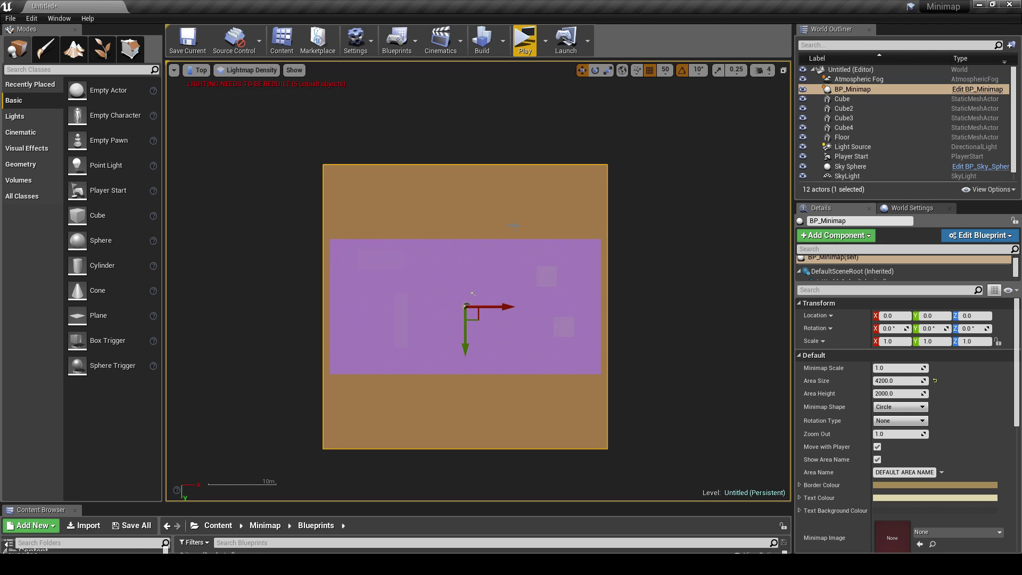
{"action": "scroll", "coordinate": [530, 220], "scroll_direction": "up", "scroll_amount": 3}
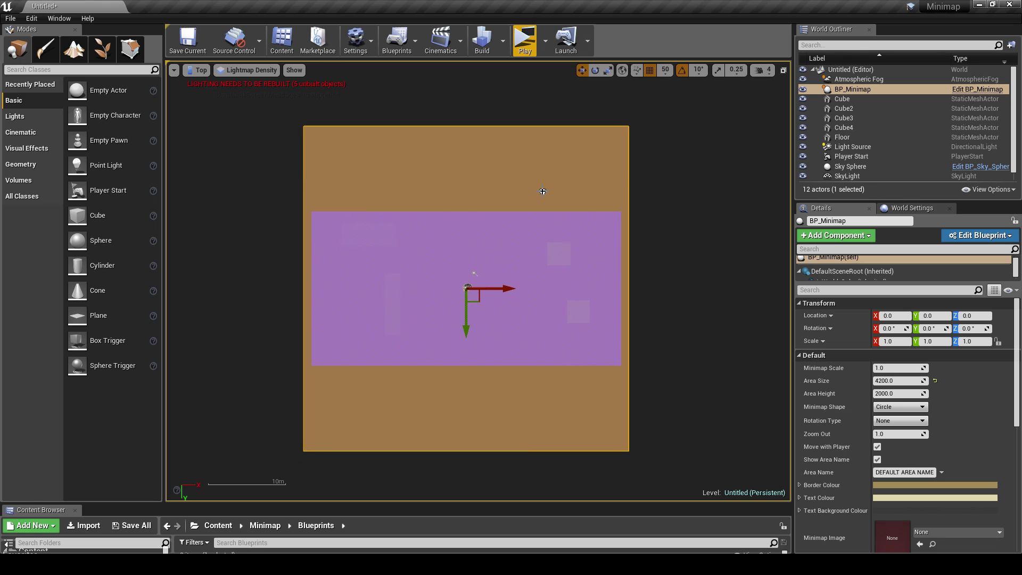
{"action": "scroll", "coordinate": [539, 189], "scroll_direction": "up", "scroll_amount": 2}
{"action": "right_click_drag", "start_coordinate": [539, 189], "coordinate": [557, 176]}
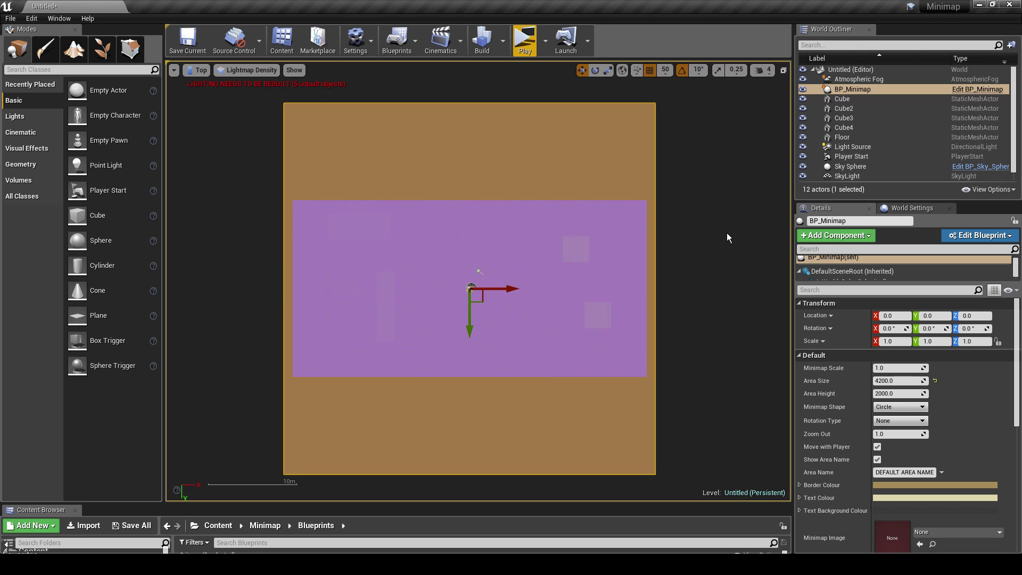
Capture exactly the square minimap area as a screenshot titled MinimapTest and save it to the desktop.
{"action": "key", "text": "Print"}
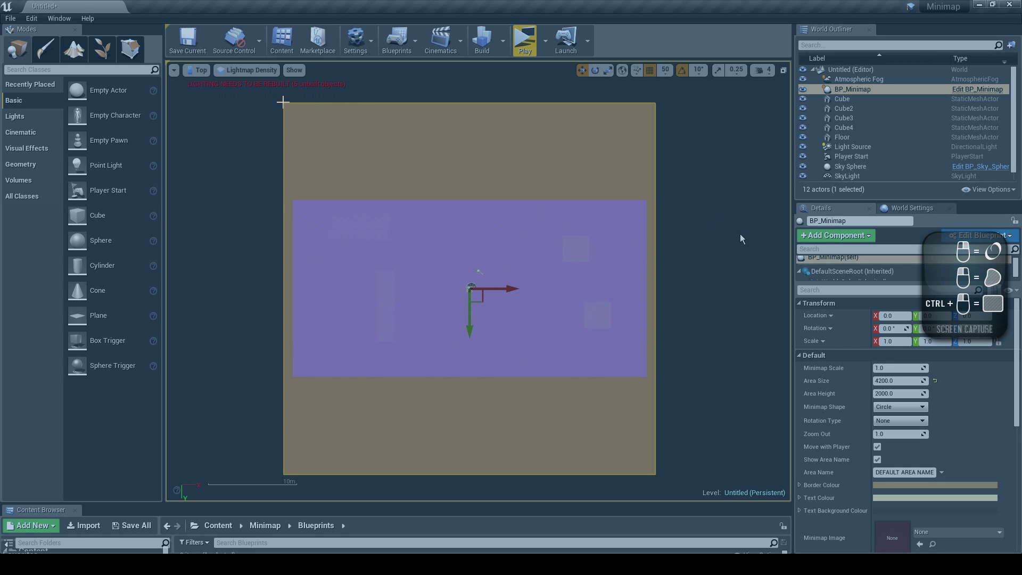
{"action": "left_click_drag", "start_coordinate": [283, 101], "coordinate": [655, 474]}
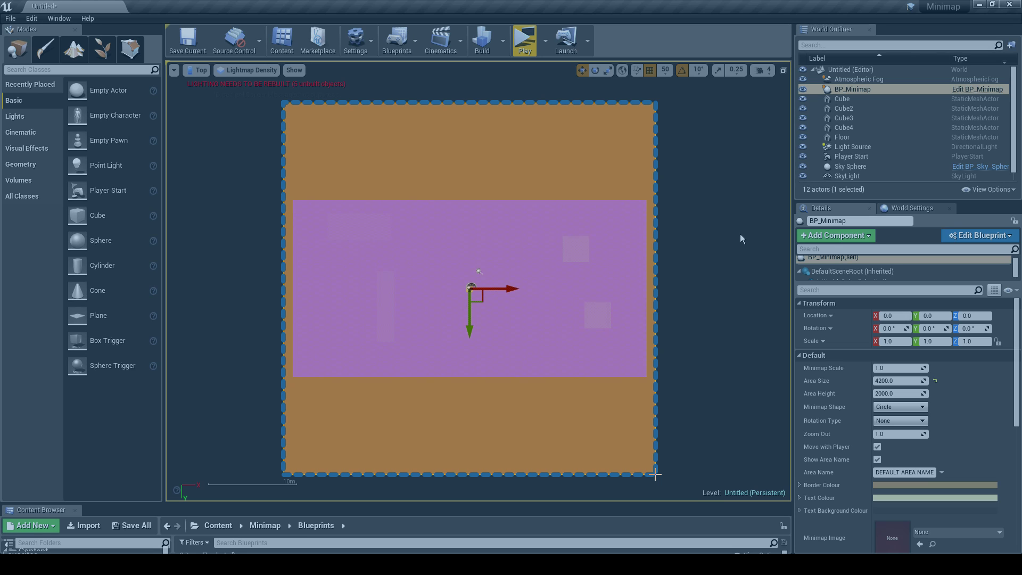
{"action": "left_click_drag", "start_coordinate": [655, 474], "coordinate": [655, 474]}
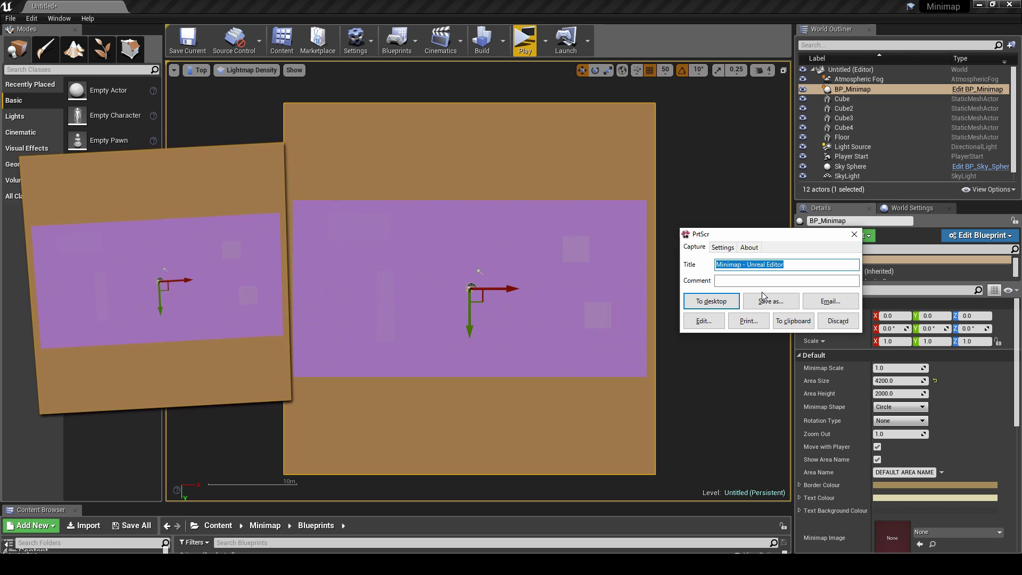
{"action": "type", "text": "MinimapTest"}
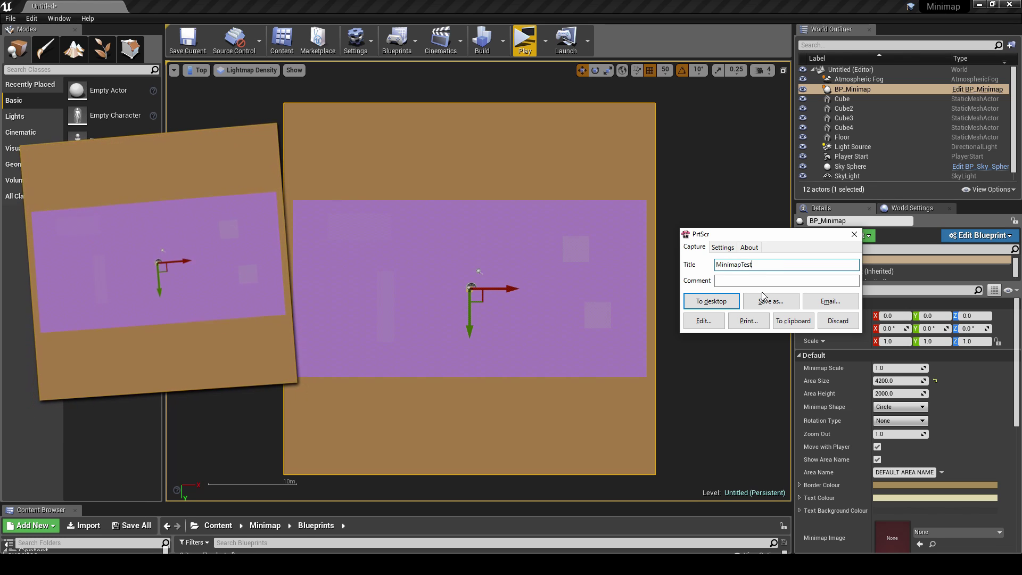
{"action": "left_click", "coordinate": [731, 306]}
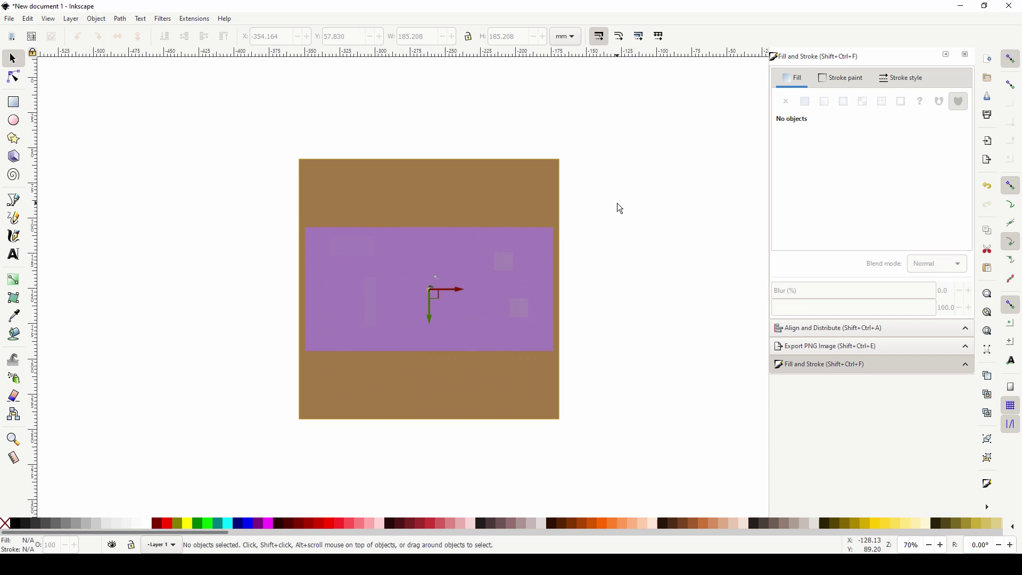
In Inkscape, turn off snapping for drawing rectangles over the imported minimap screenshot.
{"action": "scroll", "coordinate": [622, 208], "scroll_direction": "left", "scroll_amount": 1, "text": "shift"}
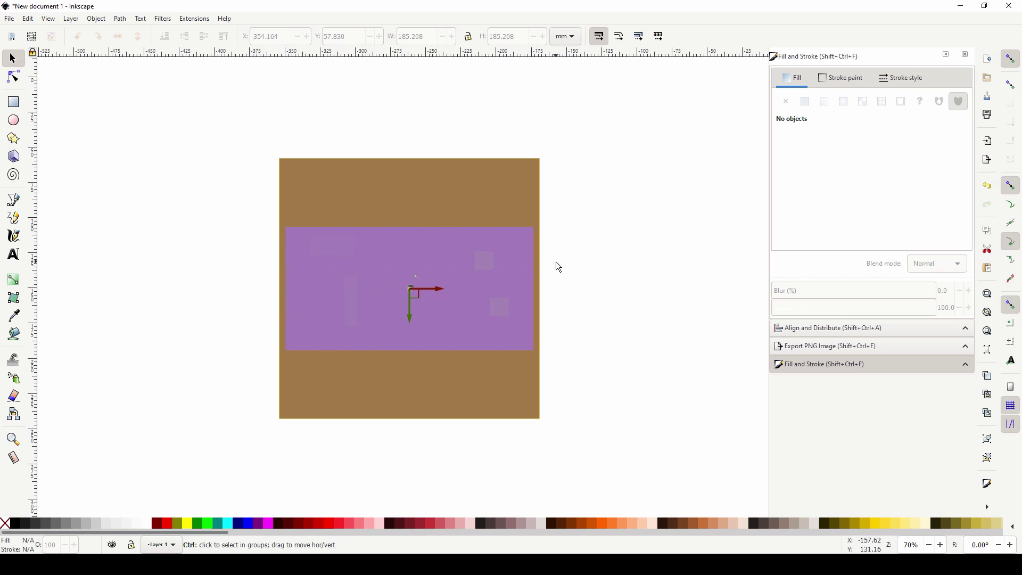
{"action": "scroll", "coordinate": [556, 265], "scroll_direction": "up", "scroll_amount": 1, "text": "ctrl"}
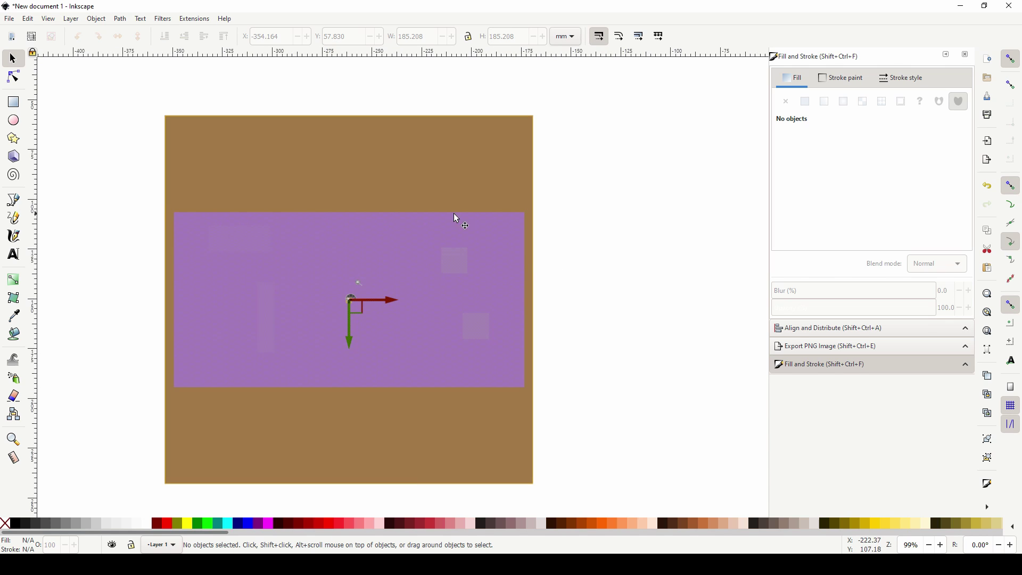
{"action": "middle_click_drag", "start_coordinate": [135, 219], "coordinate": [143, 213]}
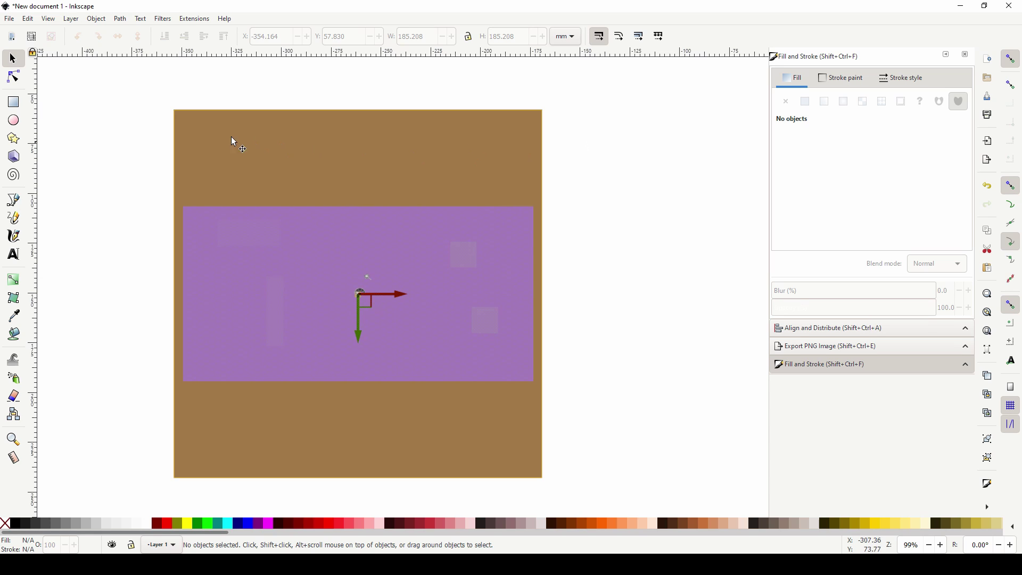
{"action": "key", "text": "r"}
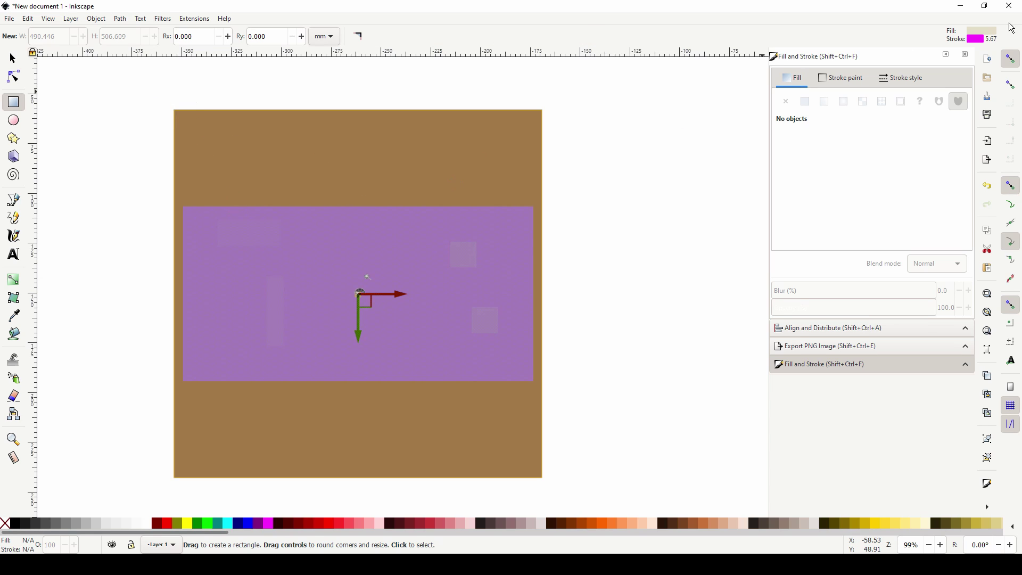
{"action": "left_click", "coordinate": [1009, 58]}
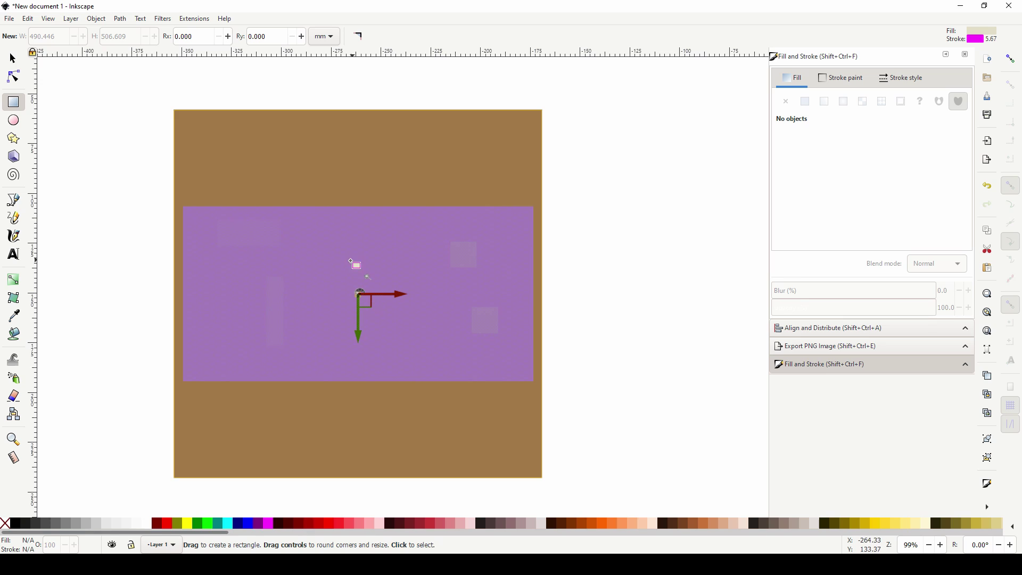
Draw a rectangle about 176 by 88 mm over the purple floor area of the screenshot.
{"action": "middle_click_drag", "start_coordinate": [316, 252], "coordinate": [330, 257]}
{"action": "scroll", "coordinate": [330, 256], "scroll_direction": "up", "scroll_amount": 1, "text": "ctrl"}
{"action": "scroll", "coordinate": [330, 256], "scroll_direction": "down", "scroll_amount": 1, "text": "ctrl"}
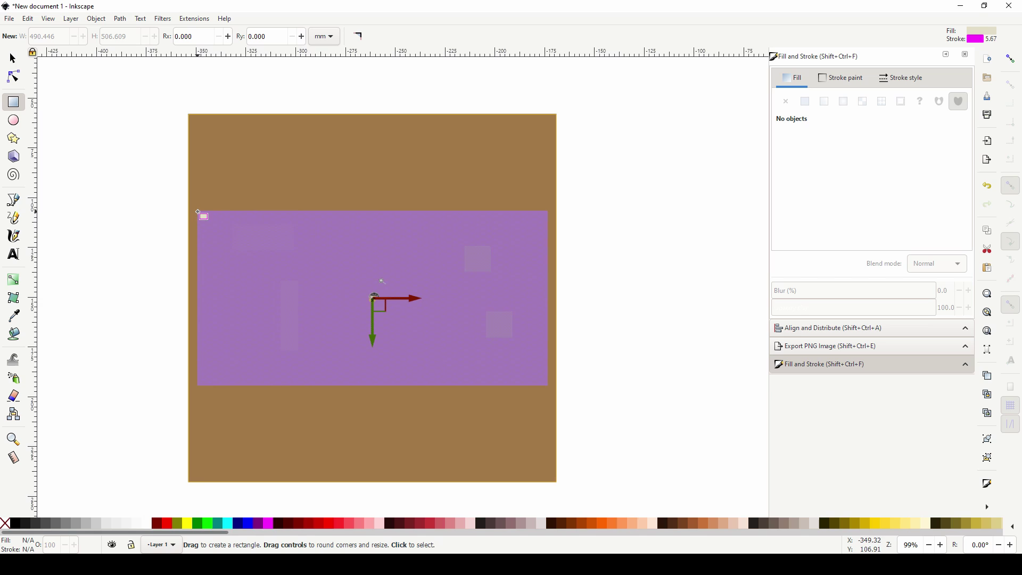
{"action": "left_click_drag", "start_coordinate": [197, 211], "coordinate": [323, 277]}
{"action": "left_click_drag", "start_coordinate": [396, 310], "coordinate": [548, 387]}
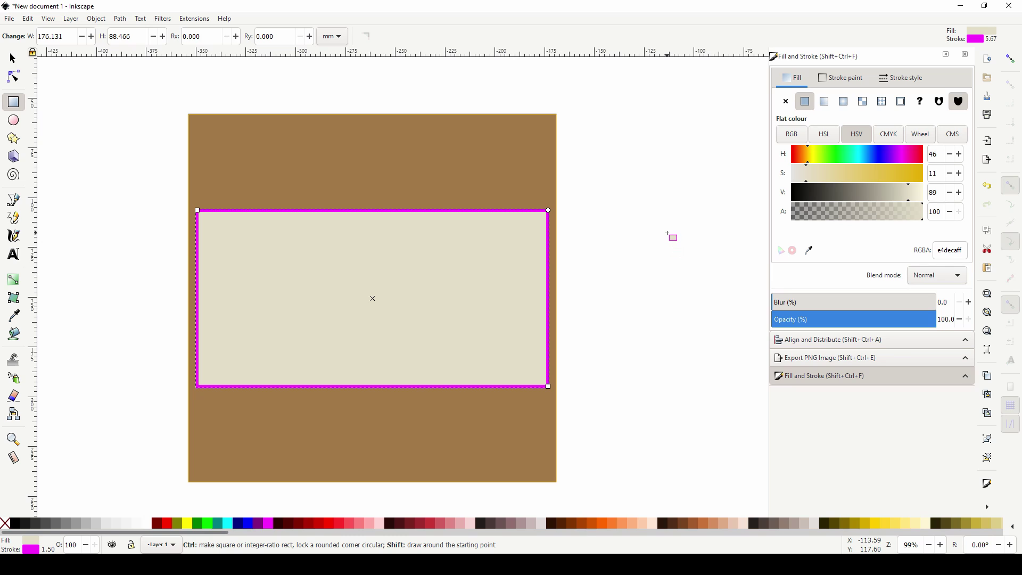
Remove the floor rectangle's stroke and stretch its upper edge slightly to a height of about 88.7 mm.
{"action": "left_click", "coordinate": [4, 524], "text": "shift"}
{"action": "key", "text": "s"}
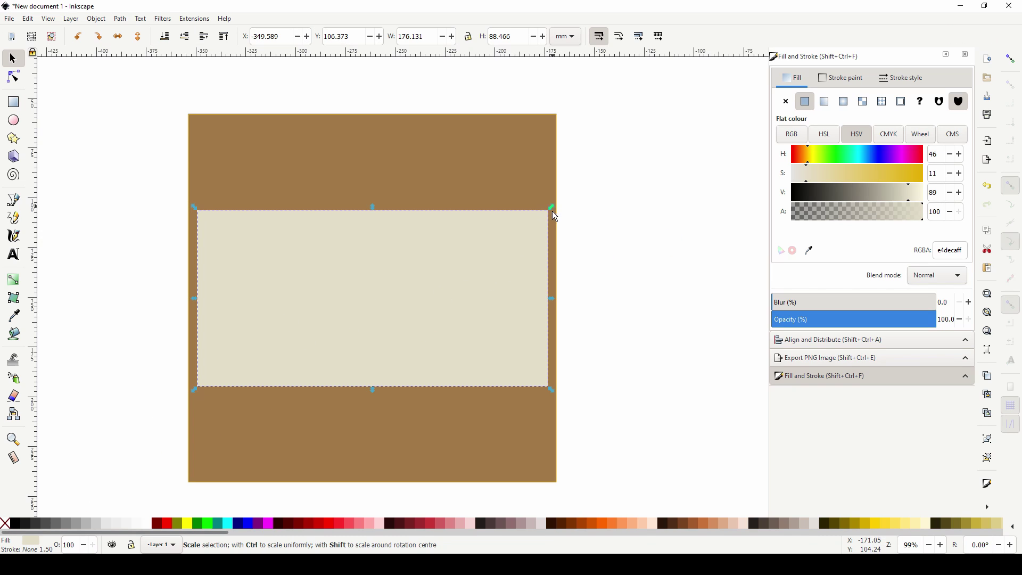
{"action": "left_click_drag", "start_coordinate": [550, 209], "coordinate": [553, 206]}
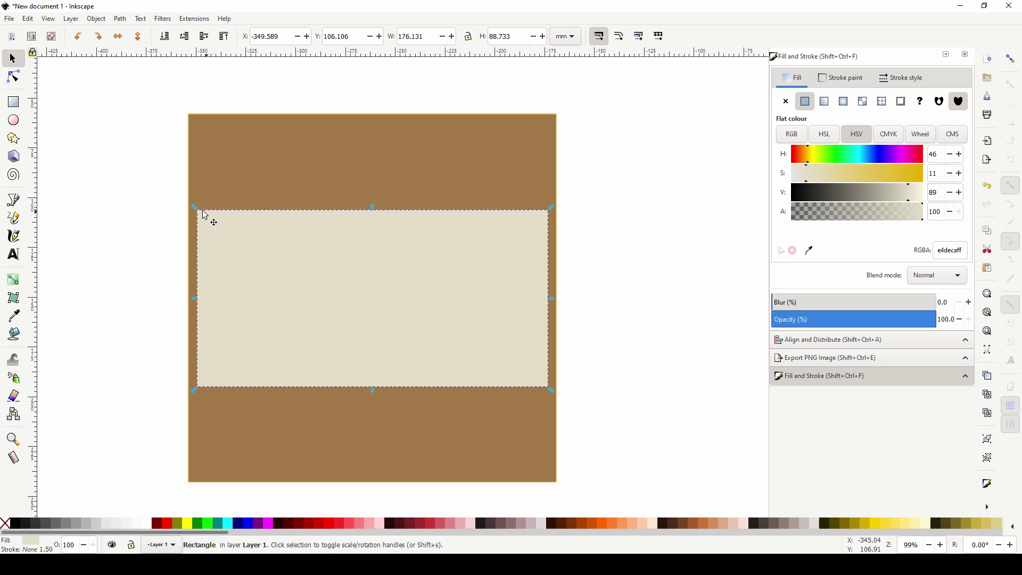
{"action": "left_click_drag", "start_coordinate": [193, 208], "coordinate": [193, 208]}
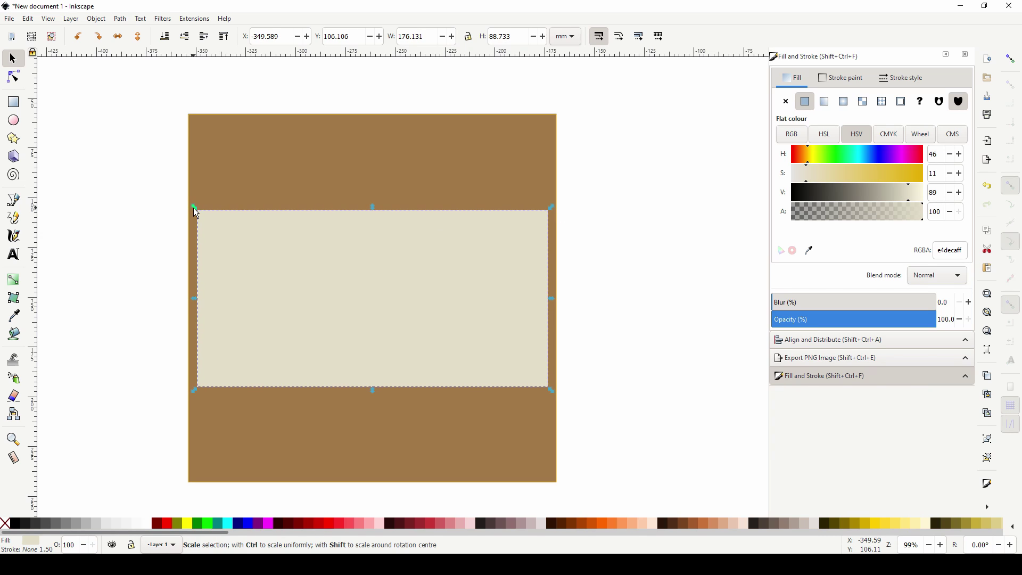
{"action": "left_click", "coordinate": [622, 289]}
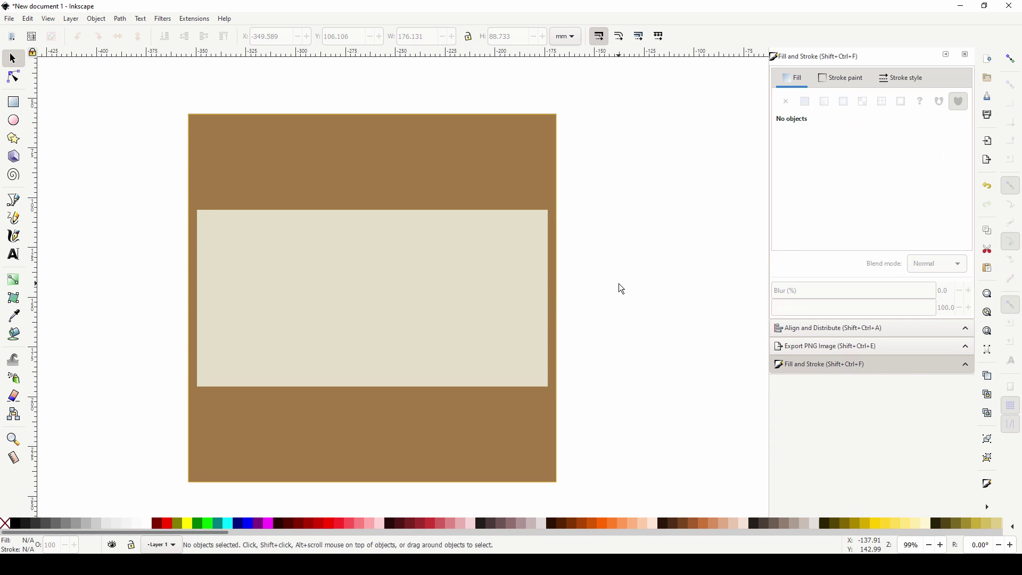
Set the floor rectangle's opacity to 50%.
{"action": "left_click", "coordinate": [485, 290]}
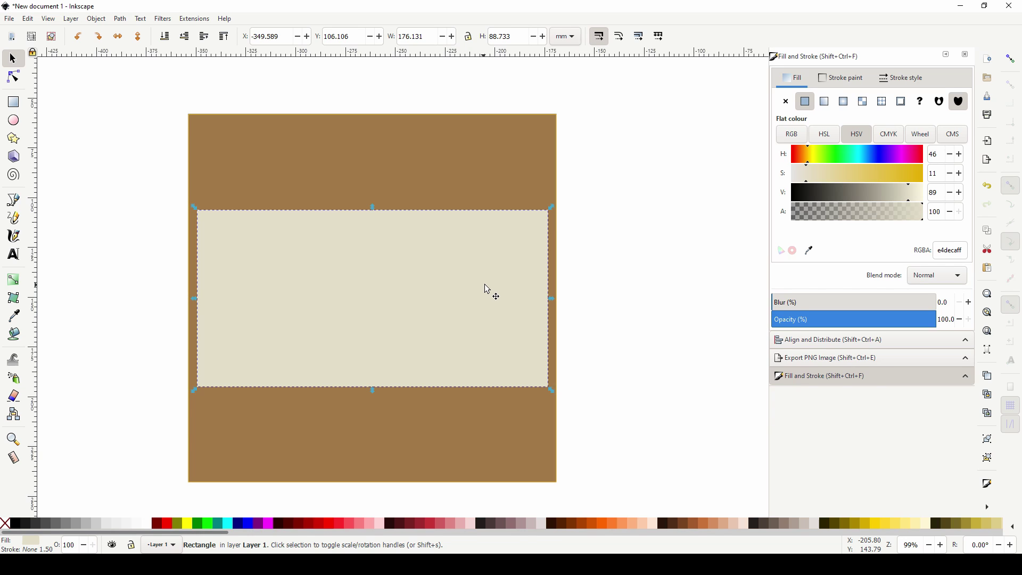
{"action": "left_click", "coordinate": [662, 286]}
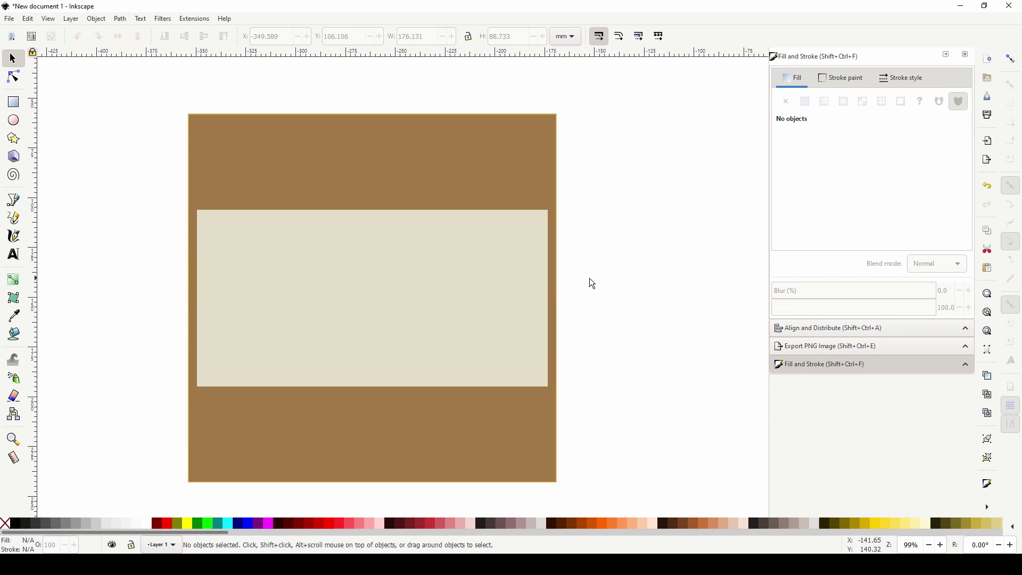
{"action": "left_click", "coordinate": [409, 272]}
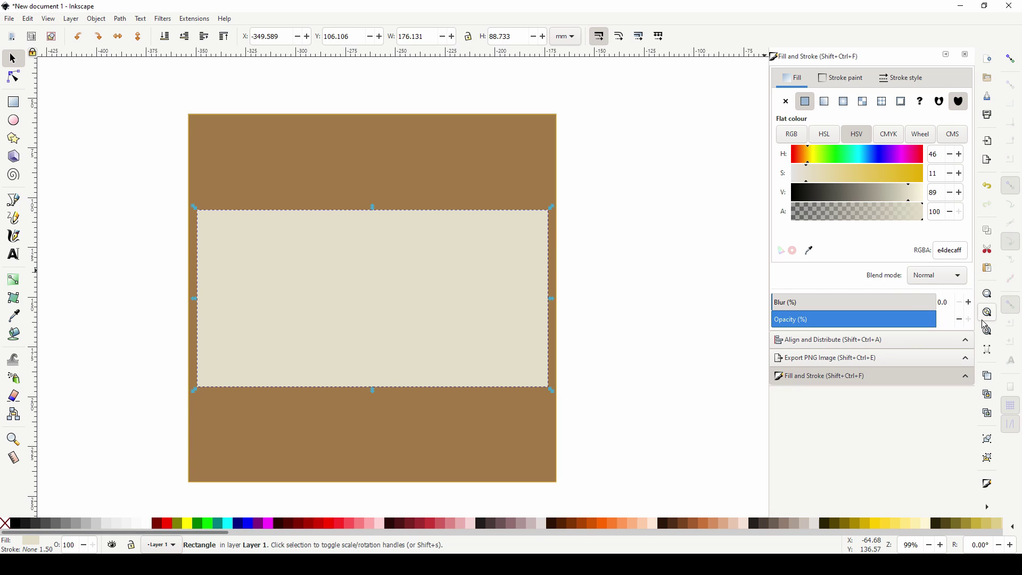
{"action": "key", "text": "Return"}
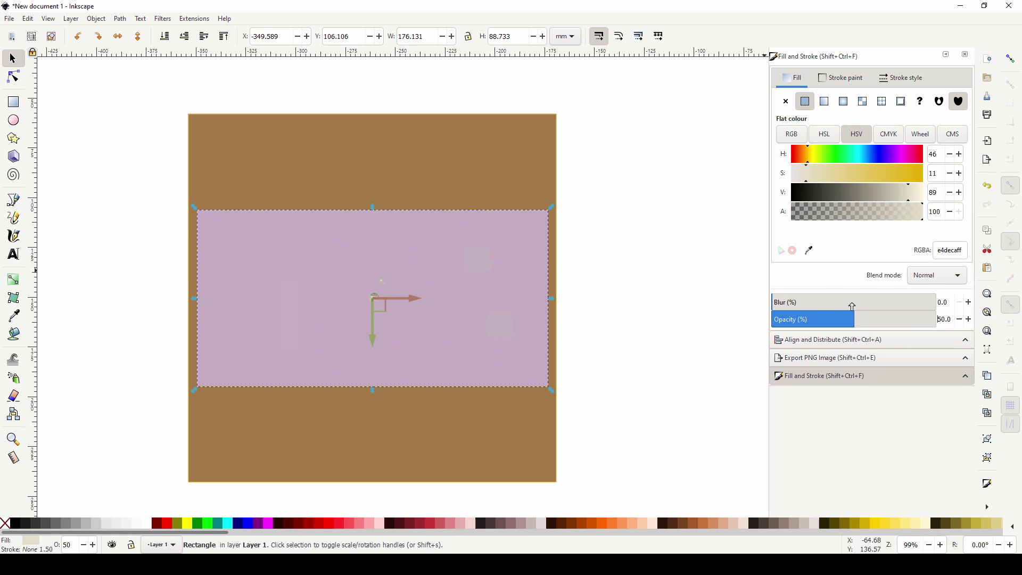
{"action": "left_click", "coordinate": [624, 269]}
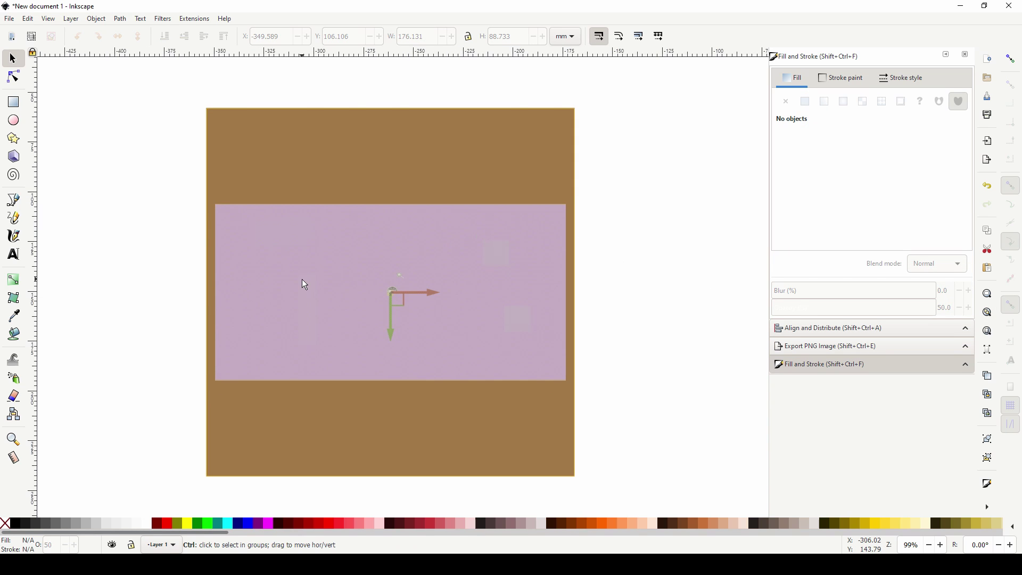
Lower the floor rectangle's opacity to 20% for tracing the blocks underneath.
{"action": "scroll", "coordinate": [301, 279], "scroll_direction": "up", "scroll_amount": 1, "text": "ctrl"}
{"action": "left_click", "coordinate": [549, 268]}
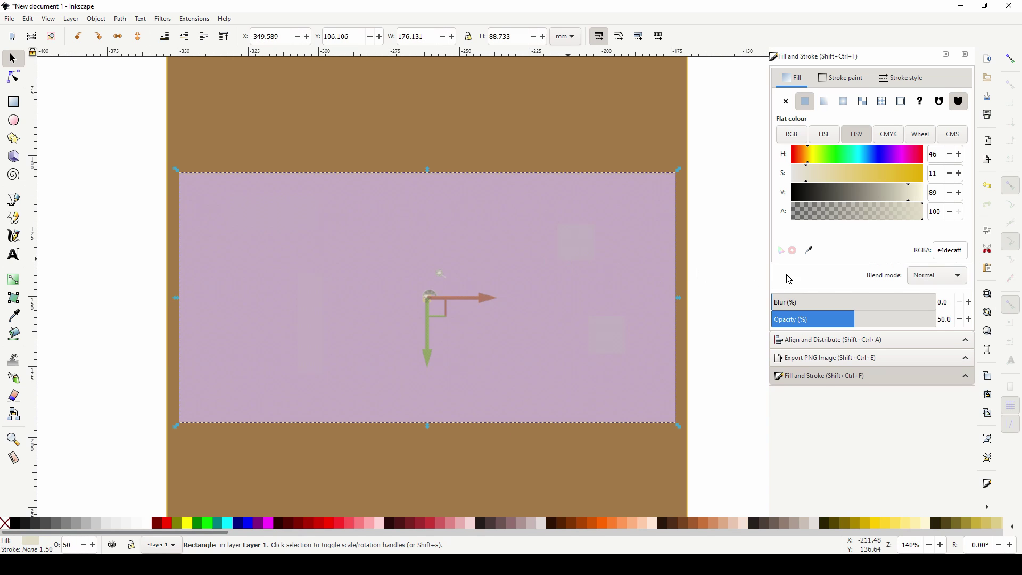
{"action": "double_click", "coordinate": [951, 320]}
{"action": "type", "text": "20"}
{"action": "key", "text": "Return"}
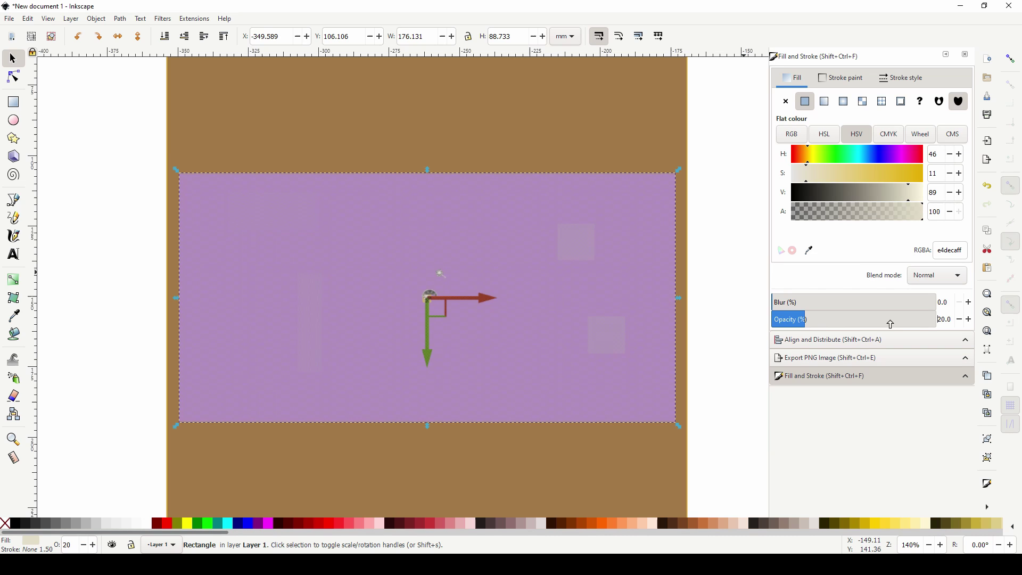
{"action": "left_click", "coordinate": [727, 284]}
Draw four rectangles over the blocks in the screenshot, about 32 × 14, 10 × 36, 13 × 13 and 13 × 14 mm.
{"action": "key", "text": "r"}
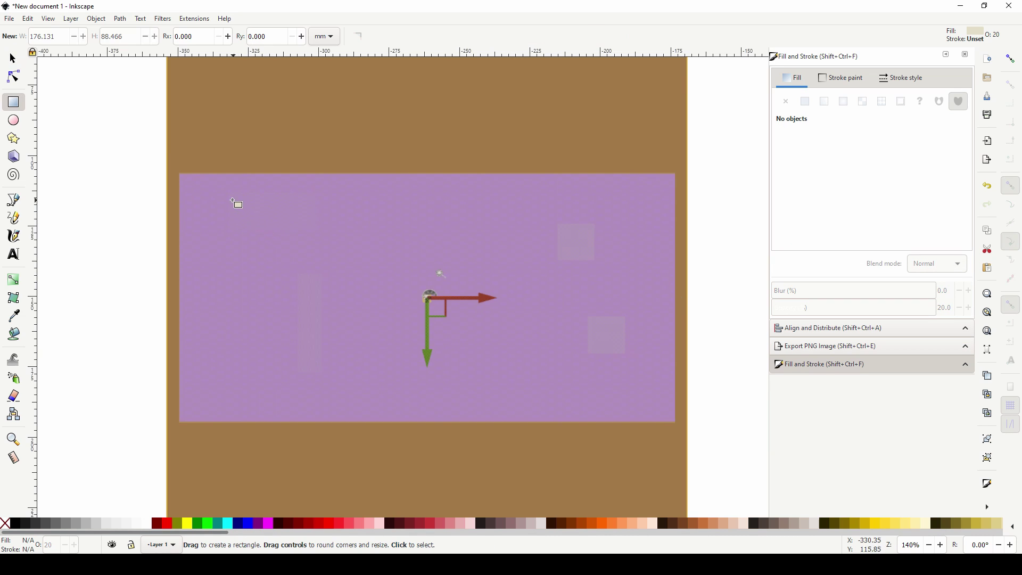
{"action": "left_click_drag", "start_coordinate": [229, 193], "coordinate": [318, 231]}
{"action": "left_click_drag", "start_coordinate": [297, 273], "coordinate": [324, 375]}
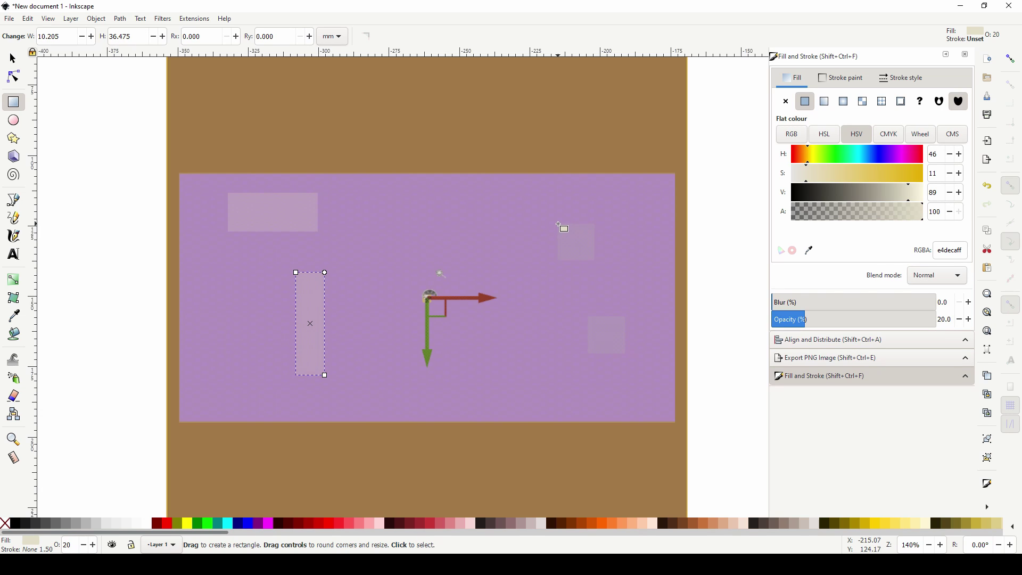
{"action": "left_click_drag", "start_coordinate": [559, 224], "coordinate": [595, 261]}
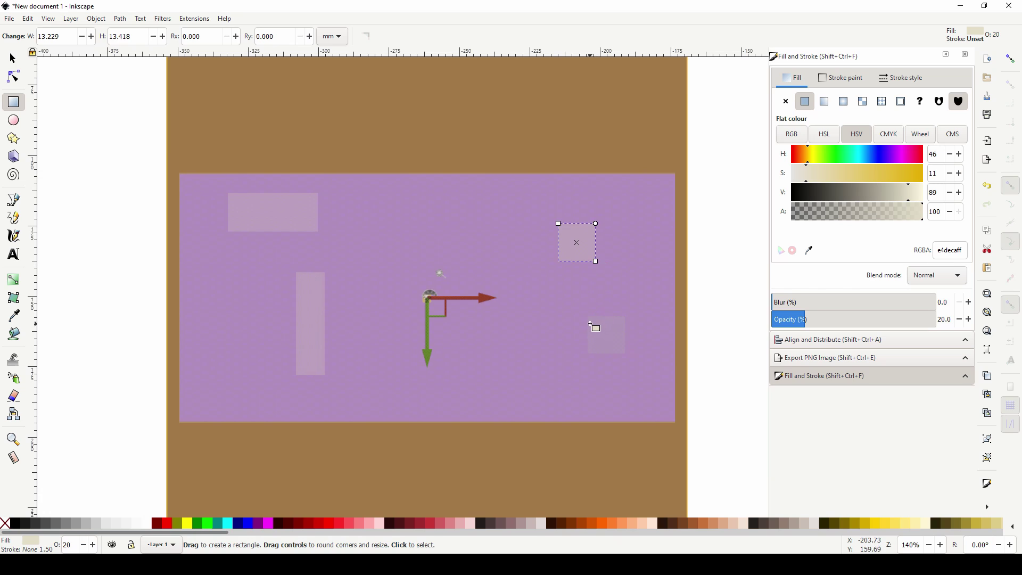
{"action": "left_click_drag", "start_coordinate": [589, 317], "coordinate": [626, 355]}
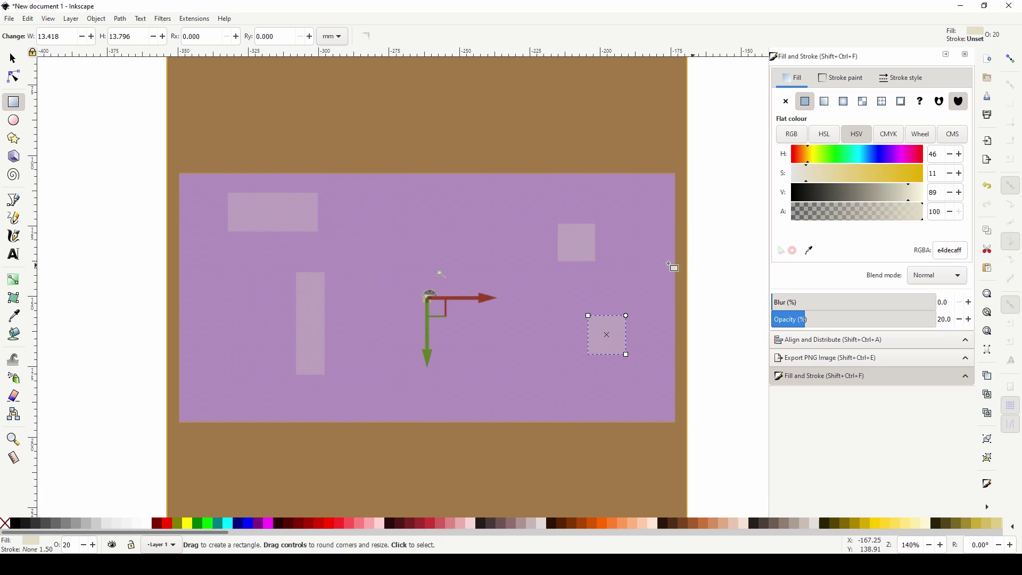
Fill all four block rectangles with the greyish pink c8b7b7 and set their opacity to 100%.
{"action": "key", "text": "s"}
{"action": "left_click", "coordinate": [695, 258]}
{"action": "left_click", "coordinate": [305, 226]}
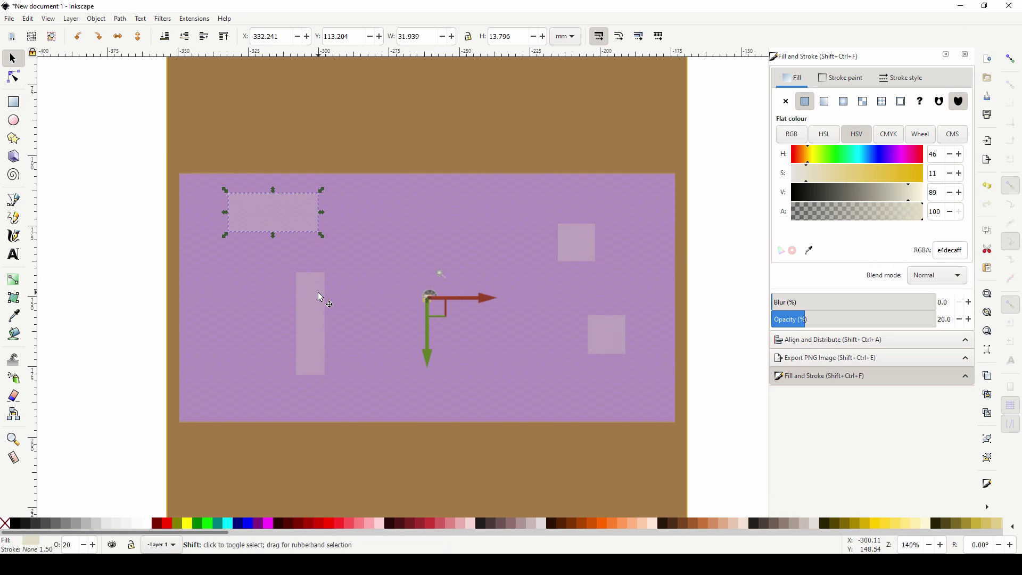
{"action": "left_click", "coordinate": [322, 298], "text": "shift"}
{"action": "left_click", "coordinate": [583, 254], "text": "shift"}
{"action": "left_click", "coordinate": [607, 328], "text": "shift"}
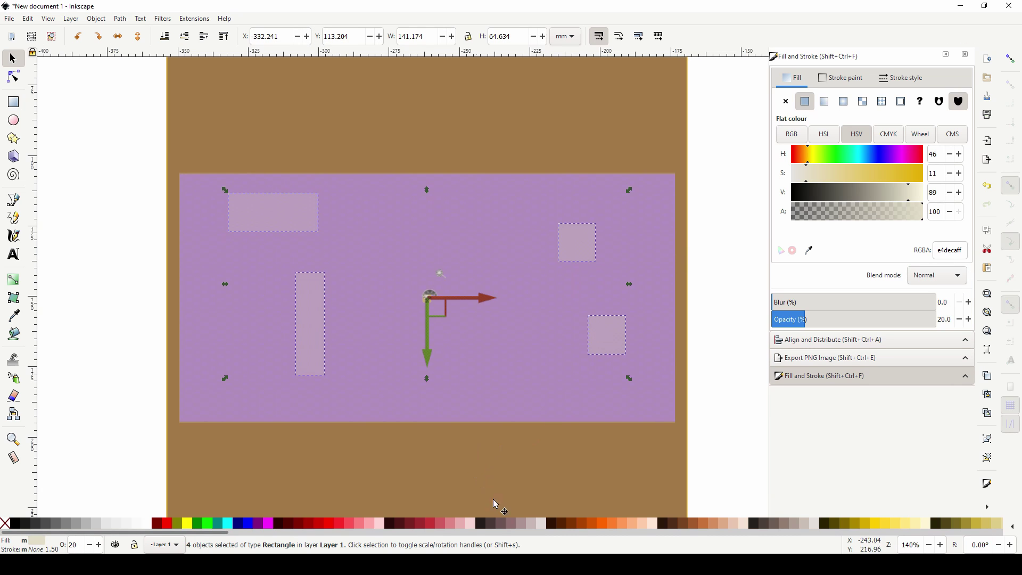
{"action": "left_click", "coordinate": [532, 524]}
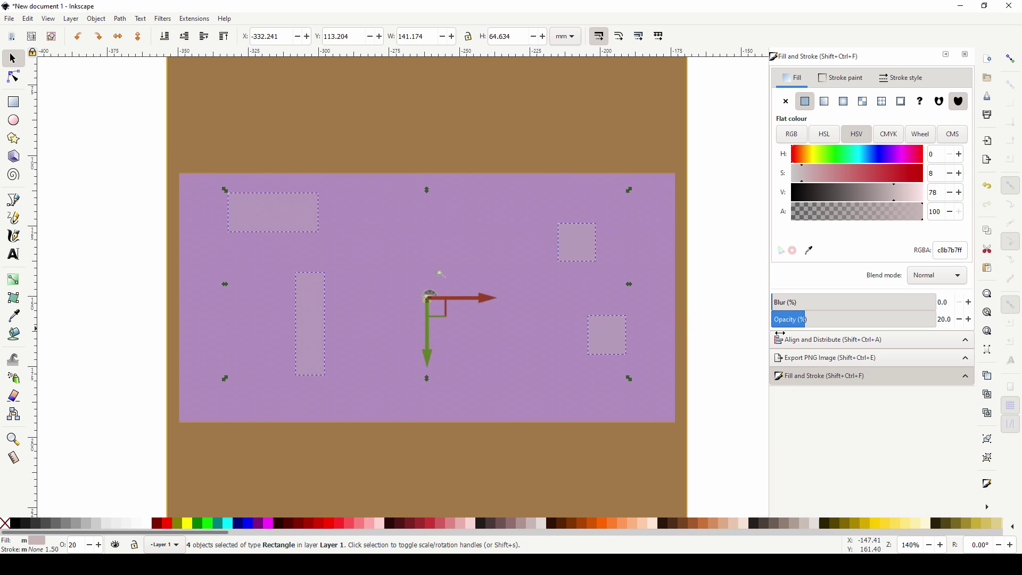
{"action": "left_click_drag", "start_coordinate": [951, 319], "coordinate": [914, 321]}
{"action": "type", "text": "100"}
{"action": "key", "text": "Return"}
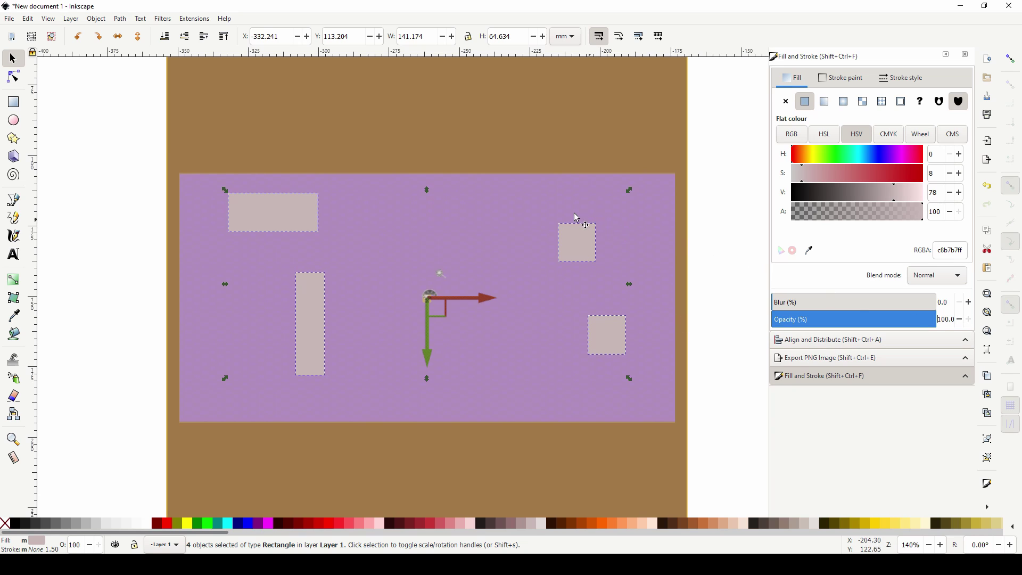
Set the large floor rectangle's opacity to 100%.
{"action": "left_click", "coordinate": [634, 238]}
{"action": "left_click_drag", "start_coordinate": [953, 321], "coordinate": [906, 323]}
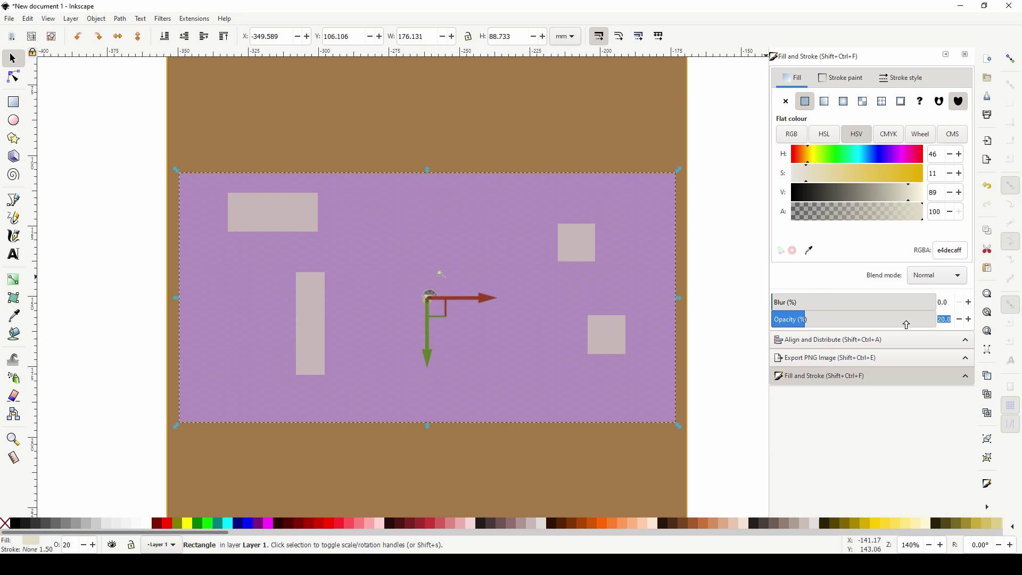
{"action": "type", "text": "100"}
{"action": "key", "text": "Return"}
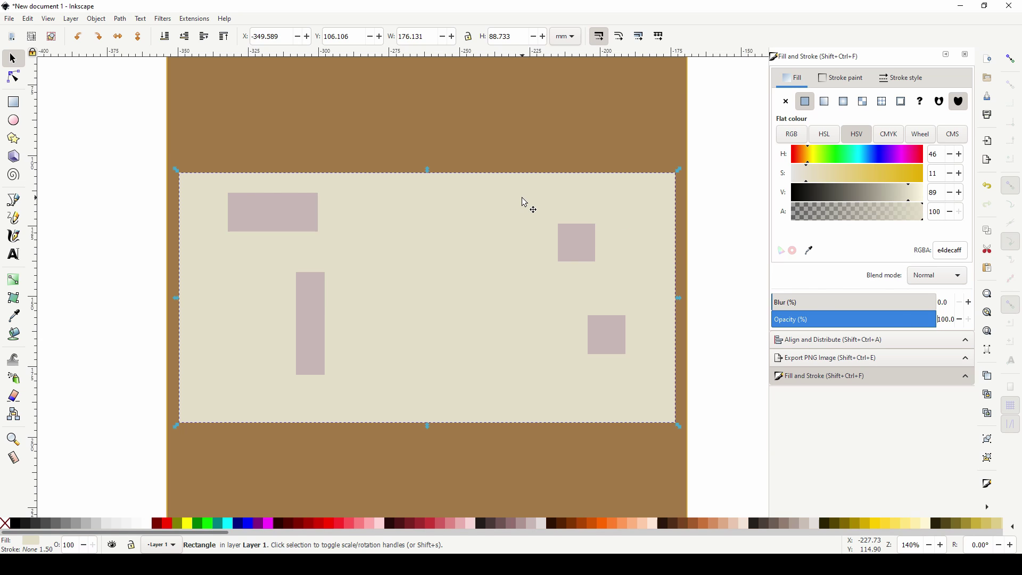
{"action": "scroll", "coordinate": [522, 197], "scroll_direction": "down", "scroll_amount": 1, "text": "ctrl"}
{"action": "left_click", "coordinate": [653, 230]}
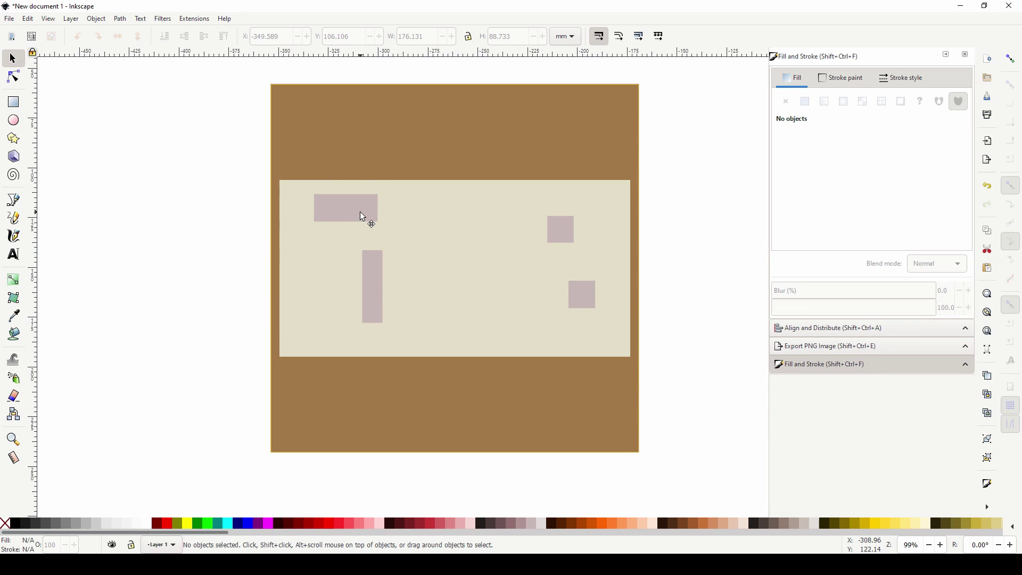
{"action": "left_click", "coordinate": [373, 267]}
{"action": "left_click", "coordinate": [564, 234]}
{"action": "left_click", "coordinate": [581, 299]}
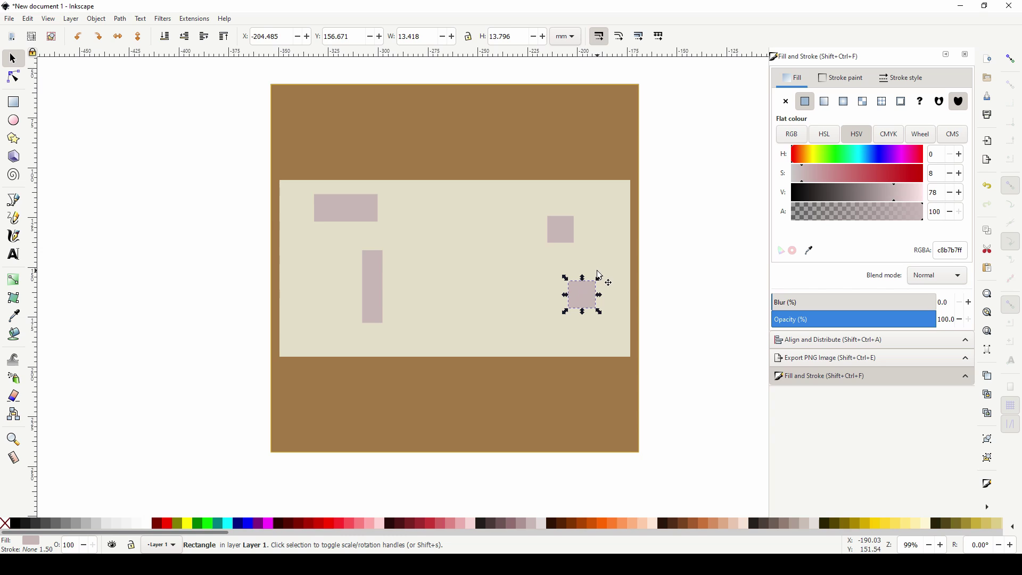
{"action": "left_click", "coordinate": [672, 255]}
{"action": "middle_click_drag", "start_coordinate": [671, 255], "coordinate": [612, 279]}
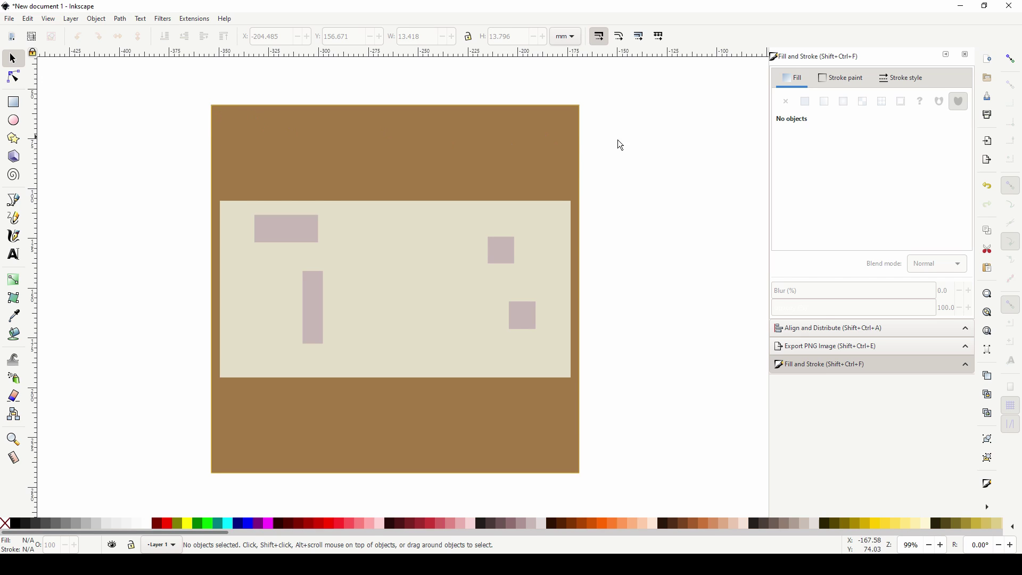
{"action": "left_click", "coordinate": [367, 141]}
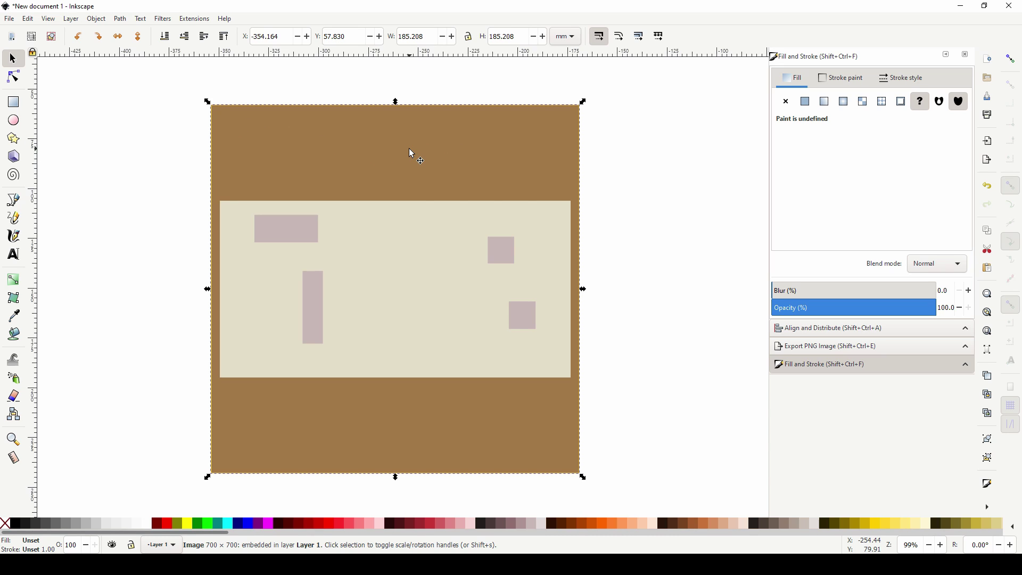
{"action": "left_click", "coordinate": [648, 185]}
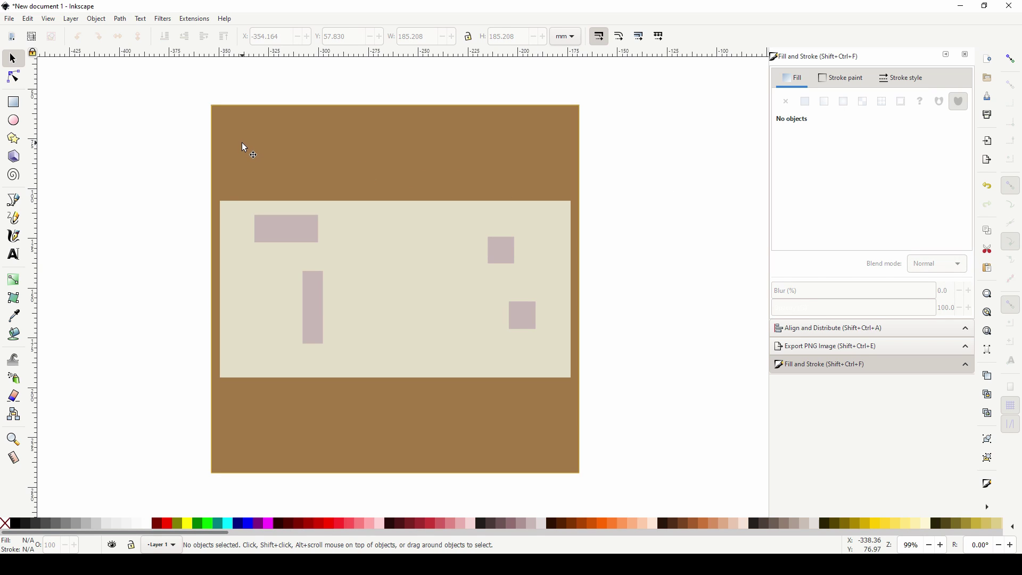
Draw a background rectangle about 186 by 185 mm covering the whole square screenshot.
{"action": "key", "text": "r"}
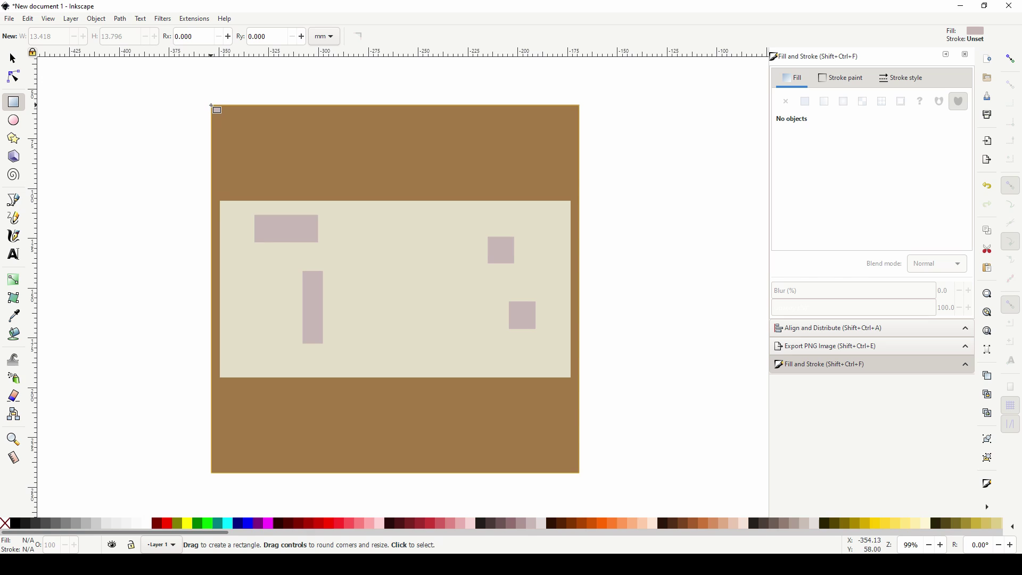
{"action": "left_click_drag", "start_coordinate": [210, 106], "coordinate": [581, 473]}
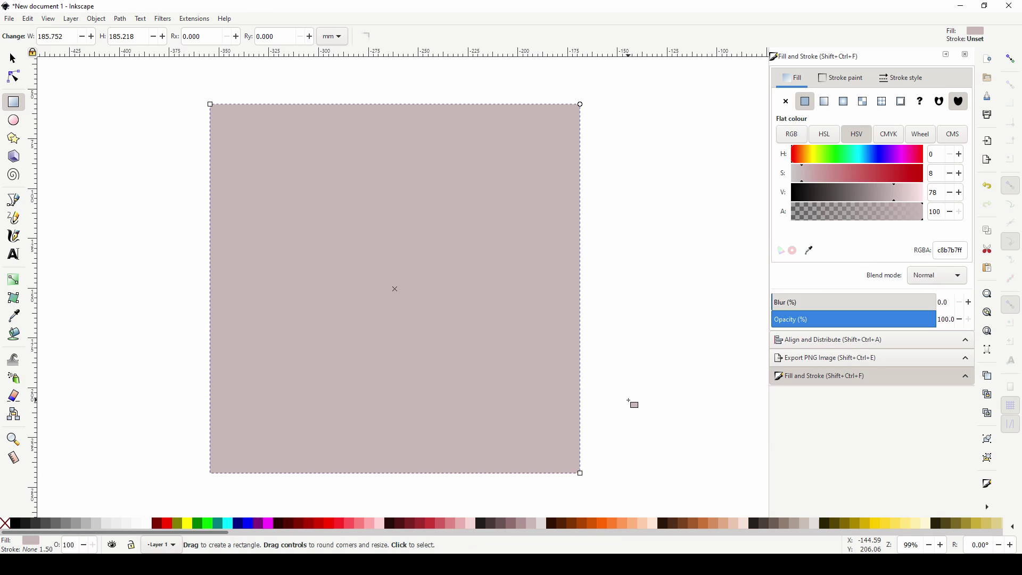
{"action": "key", "text": "Escape"}
{"action": "key", "text": "s"}
{"action": "left_click", "coordinate": [465, 283]}
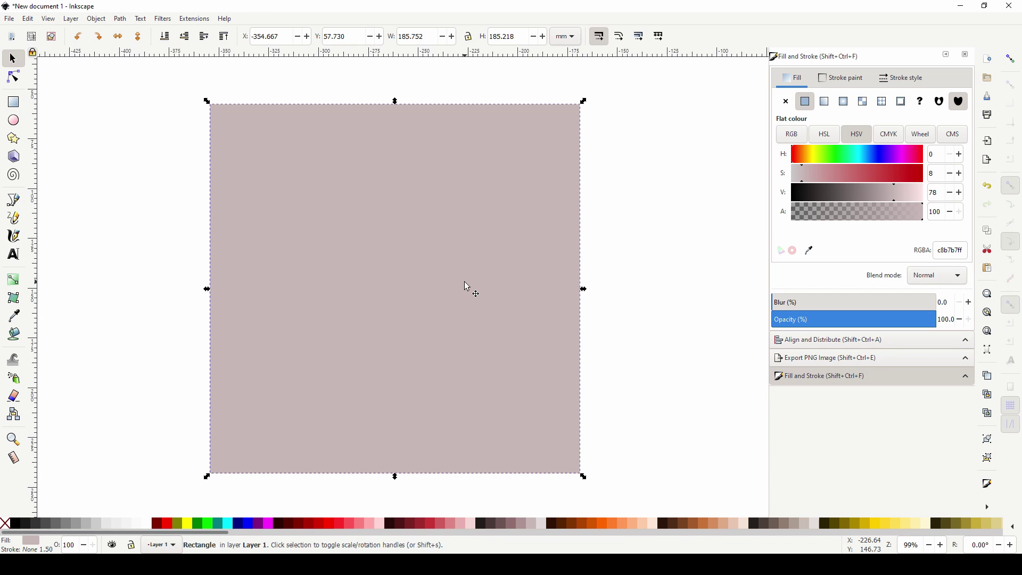
Reorder the background rectangle so it lies directly above the screenshot and beneath the floor and block rectangles.
{"action": "key", "text": "End"}
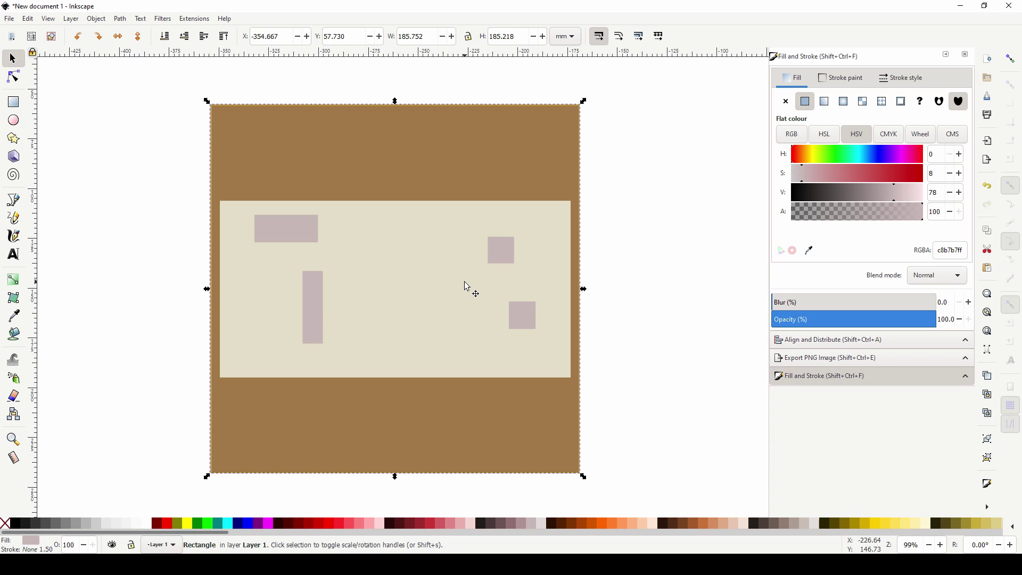
{"action": "key", "text": "Page_Up"}
{"action": "left_click", "coordinate": [607, 224]}
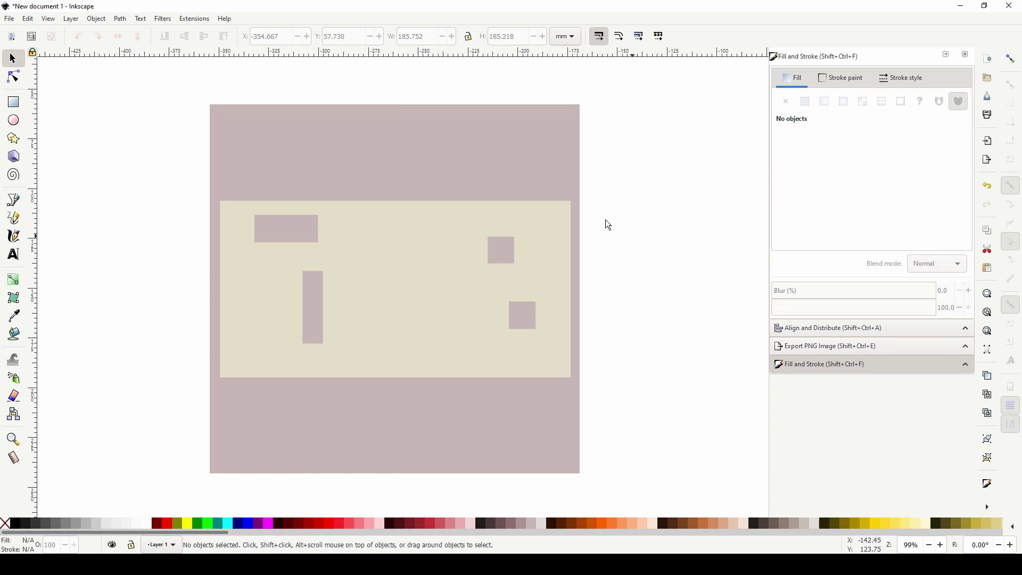
{"action": "left_click_drag", "start_coordinate": [498, 170], "coordinate": [456, 195]}
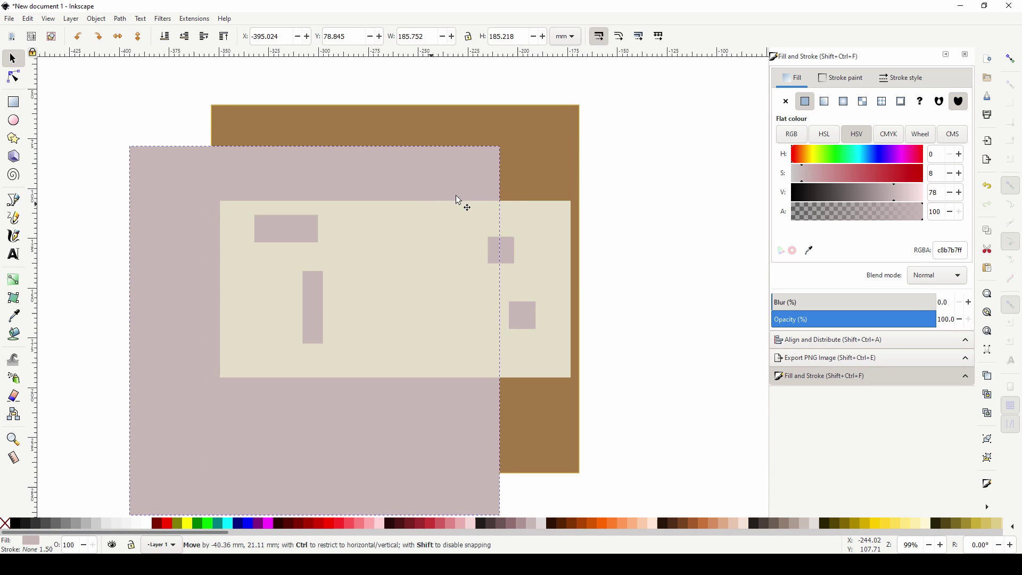
{"action": "left_click", "coordinate": [546, 156]}
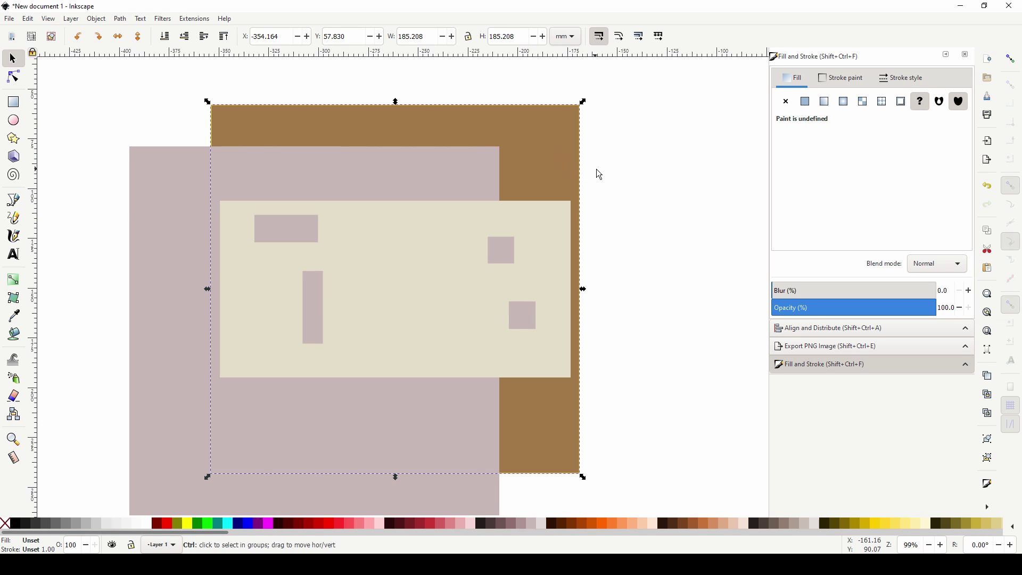
{"action": "key", "text": "ctrl+z"}
{"action": "scroll", "coordinate": [605, 203], "scroll_direction": "down", "scroll_amount": 1, "text": "ctrl"}
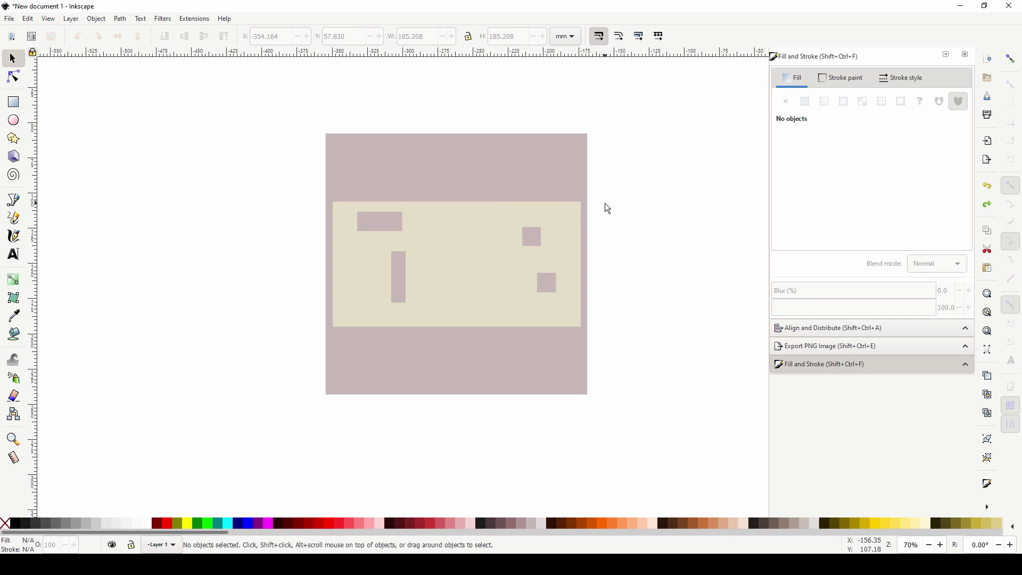
Fill the background rectangle with 90% Grey.
{"action": "left_click", "coordinate": [541, 178]}
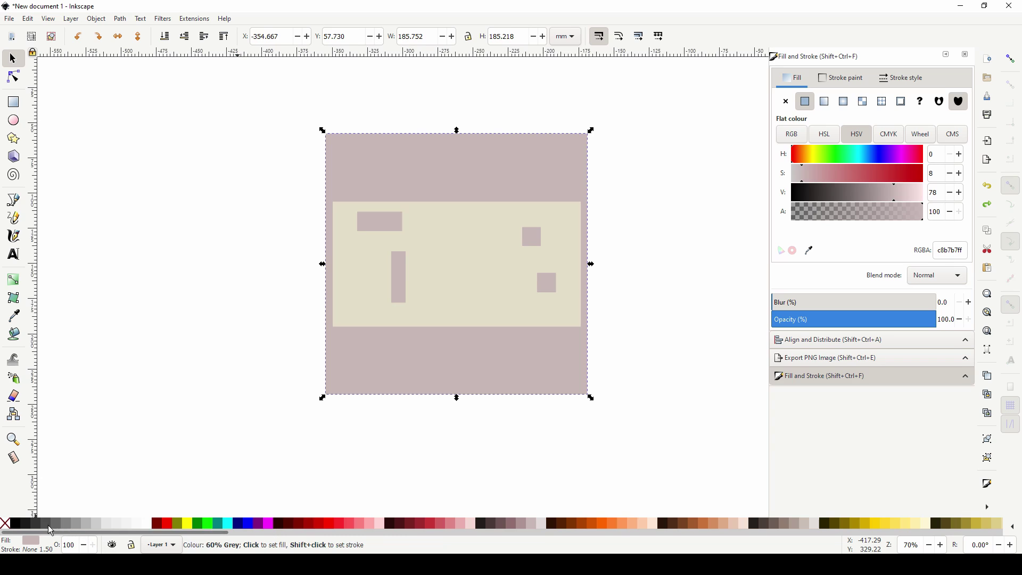
{"action": "left_click", "coordinate": [28, 525]}
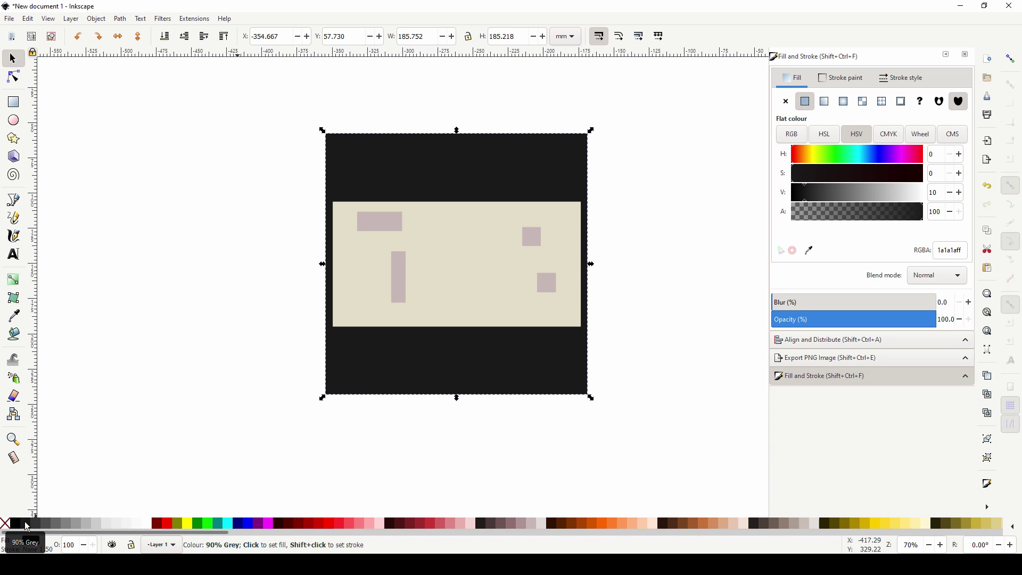
{"action": "left_click", "coordinate": [166, 353]}
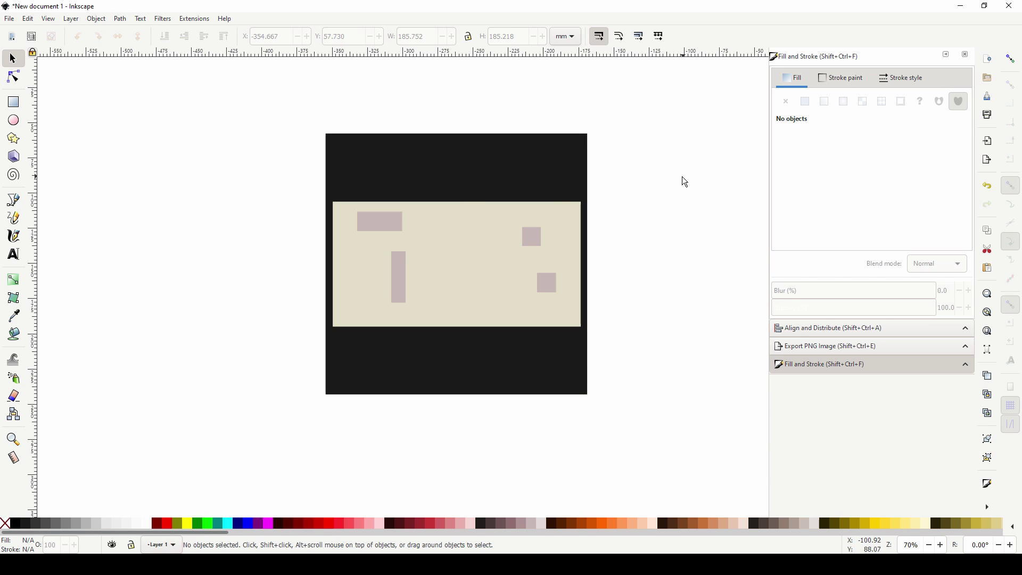
{"action": "scroll", "coordinate": [541, 183], "scroll_direction": "up", "scroll_amount": 1, "text": "ctrl"}
{"action": "scroll", "coordinate": [541, 183], "scroll_direction": "down", "scroll_amount": 1, "text": "ctrl"}
{"action": "left_click_drag", "start_coordinate": [544, 166], "coordinate": [417, 194]}
{"action": "mouse_move", "coordinate": [602, 187]}
{"action": "middle_mouse_down"}
{"action": "mouse_move", "coordinate": [366, 232]}
{"action": "mouse_move", "coordinate": [499, 228]}
{"action": "mouse_move", "coordinate": [439, 228]}
{"action": "middle_mouse_up"}
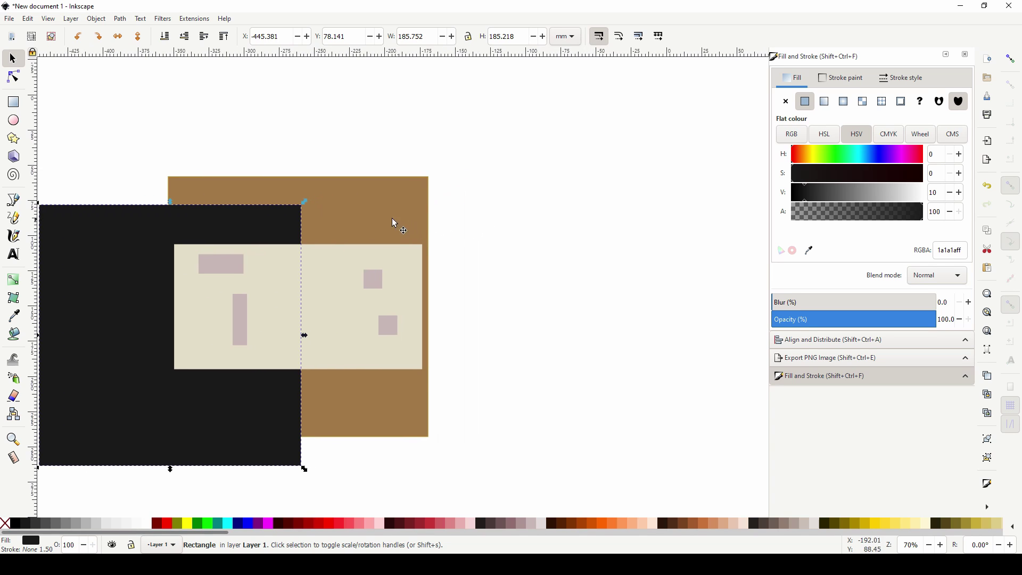
{"action": "left_click_drag", "start_coordinate": [392, 219], "coordinate": [727, 209]}
{"action": "key", "text": "ctrl+z"}
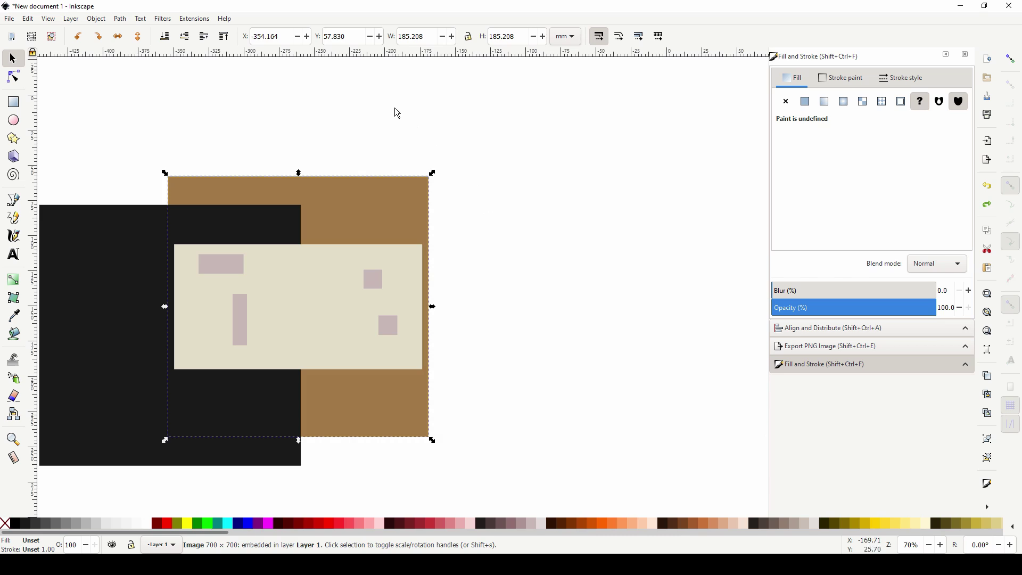
{"action": "left_click", "coordinate": [394, 108]}
{"action": "scroll", "coordinate": [464, 201], "scroll_direction": "down", "scroll_amount": 1, "text": "ctrl"}
{"action": "key", "text": "ctrl+z"}
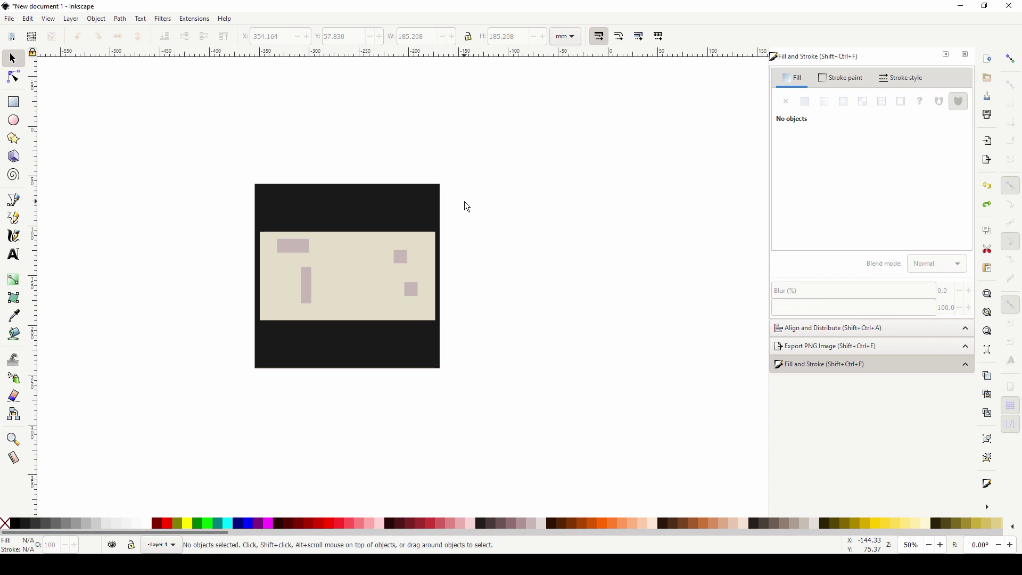
Move the screenshot out from behind the dark background to the empty canvas area right of the traced map, keeping the background in place.
{"action": "left_click", "coordinate": [402, 212]}
{"action": "key", "text": "ctrl+shift+z"}
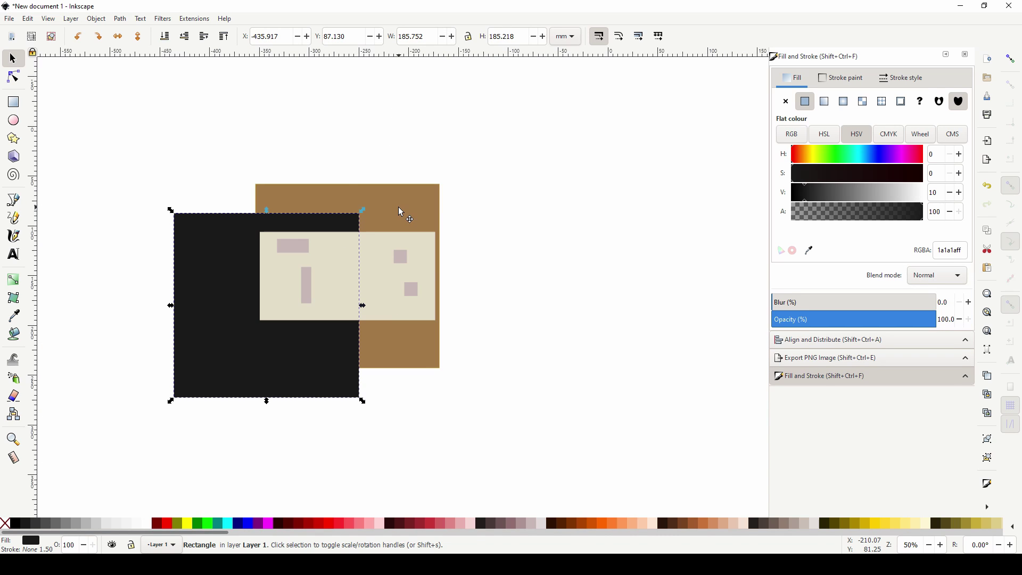
{"action": "left_click", "coordinate": [402, 213]}
{"action": "key", "text": "ctrl+z"}
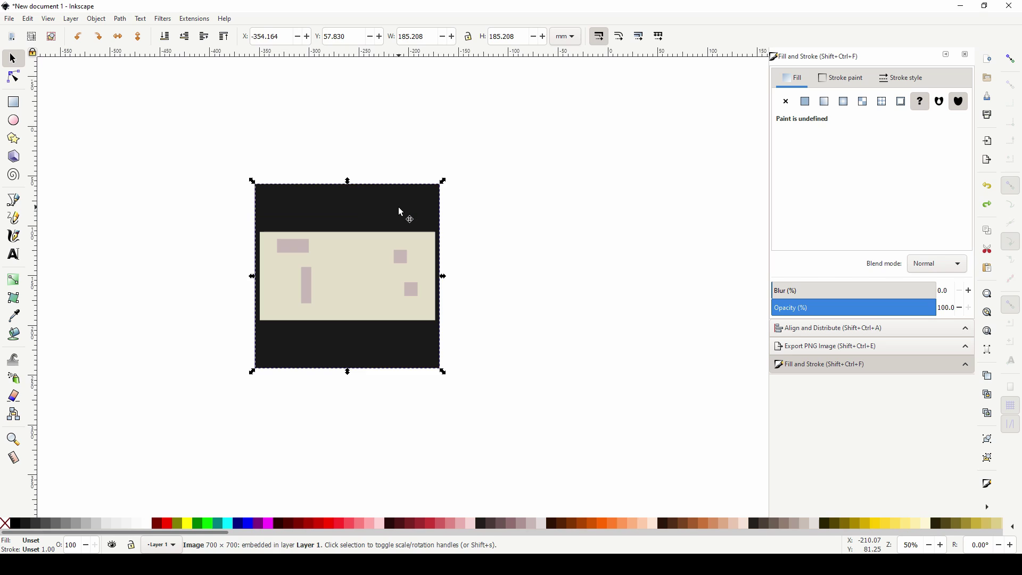
{"action": "key", "text": "Up"}
{"action": "key", "text": "Up"}
{"action": "key", "text": "Up"}
{"action": "key", "text": "Up"}
{"action": "key", "text": "Up"}
{"action": "key", "text": "Up"}
{"action": "key", "text": "Up"}
{"action": "key", "text": "Up"}
{"action": "key", "text": "Up"}
{"action": "key", "text": "Up"}
{"action": "key", "text": "Up"}
{"action": "key", "text": "Up"}
{"action": "key", "text": "Up"}
{"action": "key", "text": "Up"}
{"action": "key", "text": "Up"}
{"action": "key", "text": "Up"}
{"action": "key", "text": "Up"}
{"action": "key", "text": "Up"}
{"action": "key", "text": "Up"}
{"action": "key", "text": "Up"}
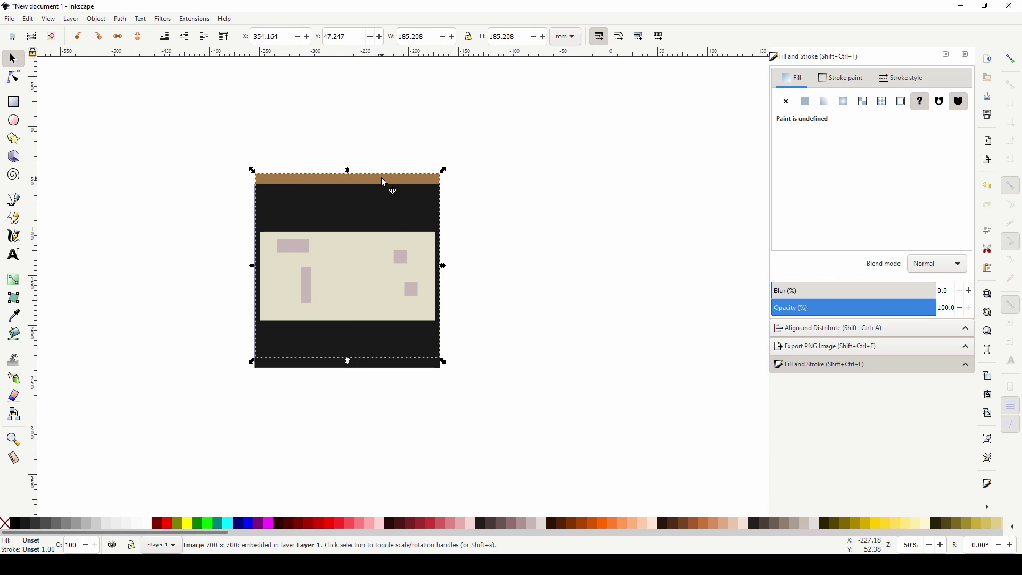
{"action": "left_click_drag", "start_coordinate": [383, 183], "coordinate": [661, 191]}
{"action": "left_click", "coordinate": [493, 161]}
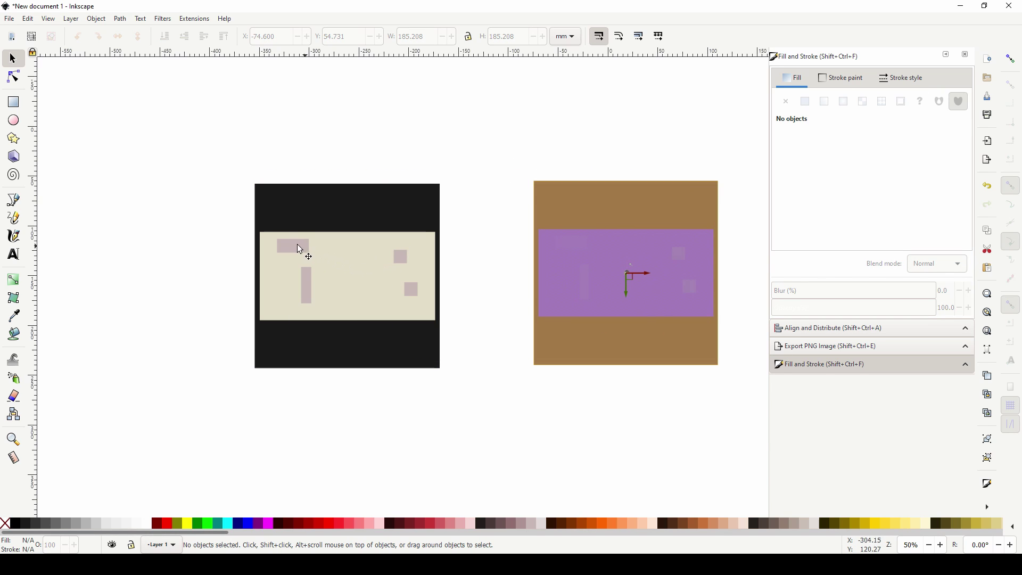
Try moving the floor with its blocks and the dark background separately, undoing each move.
{"action": "left_click_drag", "start_coordinate": [209, 152], "coordinate": [484, 391]}
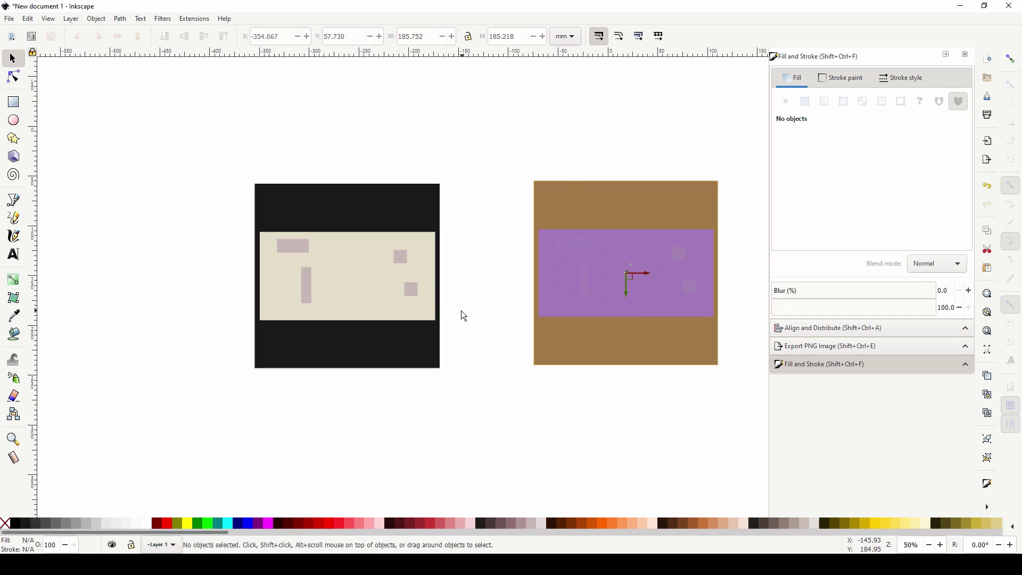
{"action": "left_click", "coordinate": [461, 310]}
{"action": "scroll", "coordinate": [447, 309], "scroll_direction": "up", "scroll_amount": 1, "text": "ctrl"}
{"action": "left_click_drag", "start_coordinate": [142, 183], "coordinate": [491, 346]}
{"action": "mouse_move", "coordinate": [343, 270]}
{"action": "left_mouse_down"}
{"action": "mouse_move", "coordinate": [353, 285]}
{"action": "mouse_move", "coordinate": [342, 261]}
{"action": "mouse_move", "coordinate": [357, 272]}
{"action": "mouse_move", "coordinate": [339, 280]}
{"action": "left_mouse_up"}
{"action": "key", "text": "ctrl+z"}
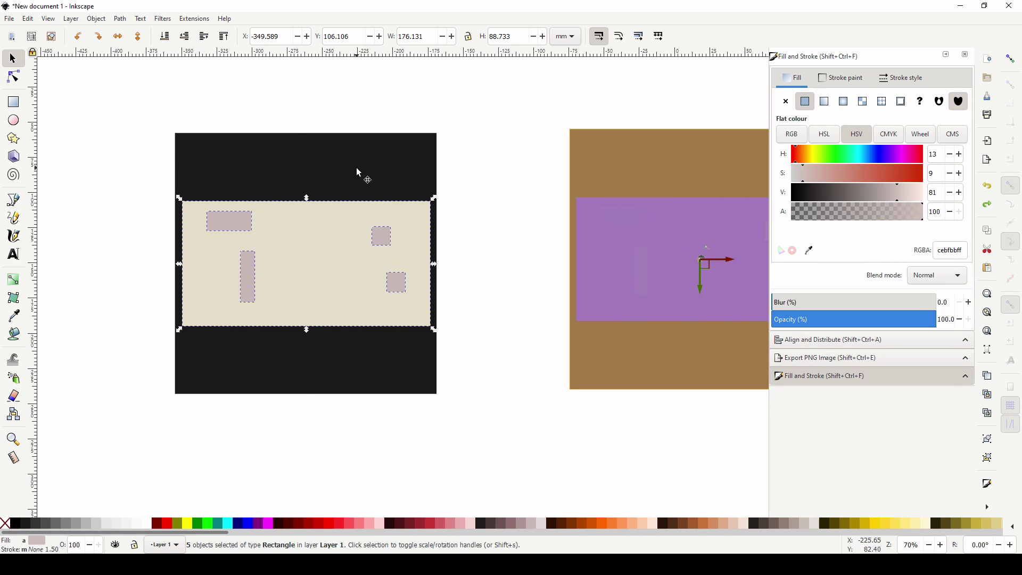
{"action": "left_click", "coordinate": [355, 168]}
{"action": "mouse_move", "coordinate": [354, 169]}
{"action": "left_mouse_down"}
{"action": "mouse_move", "coordinate": [327, 169]}
{"action": "mouse_move", "coordinate": [346, 158]}
{"action": "mouse_move", "coordinate": [360, 167]}
{"action": "mouse_move", "coordinate": [355, 200]}
{"action": "mouse_move", "coordinate": [346, 183]}
{"action": "left_mouse_up"}
{"action": "key", "text": "ctrl+z"}
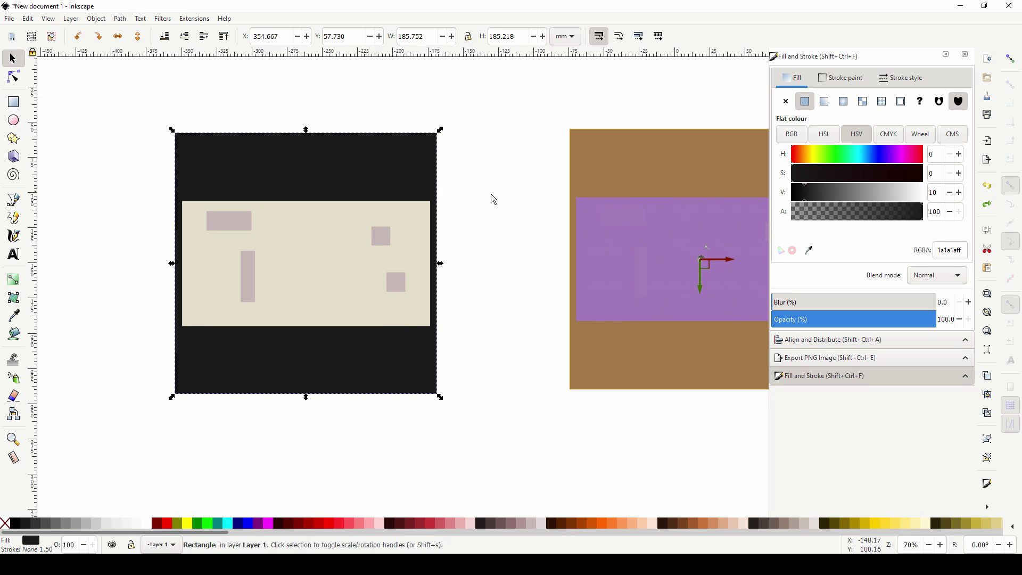
Select all six rectangles of the traced map and set their PNG export width to 1024 pixels.
{"action": "left_click", "coordinate": [462, 200]}
{"action": "left_click_drag", "start_coordinate": [109, 101], "coordinate": [442, 431]}
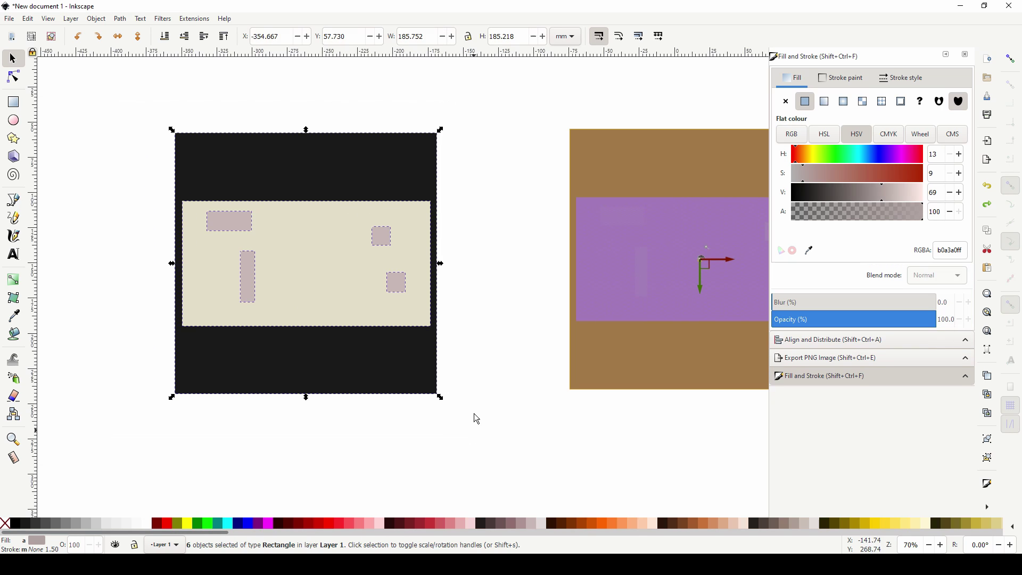
{"action": "key", "text": "ctrl+shift+e"}
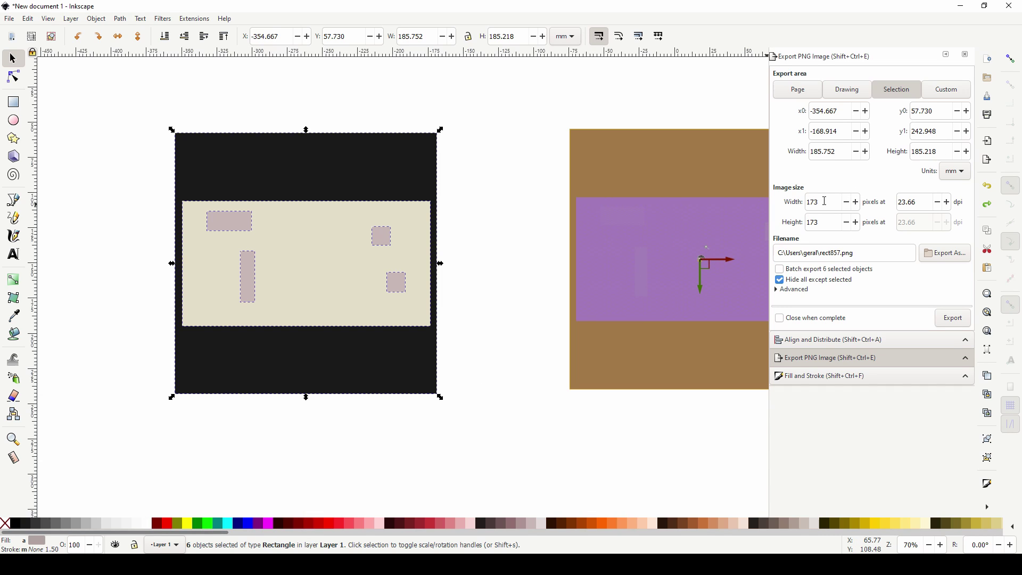
{"action": "left_click_drag", "start_coordinate": [825, 202], "coordinate": [801, 205]}
{"action": "type", "text": "1024"}
{"action": "left_click", "coordinate": [826, 222]}
Resize the dark background rectangle to exactly 185 mm wide and 185 mm high.
{"action": "left_click", "coordinate": [525, 183]}
{"action": "left_click", "coordinate": [391, 175]}
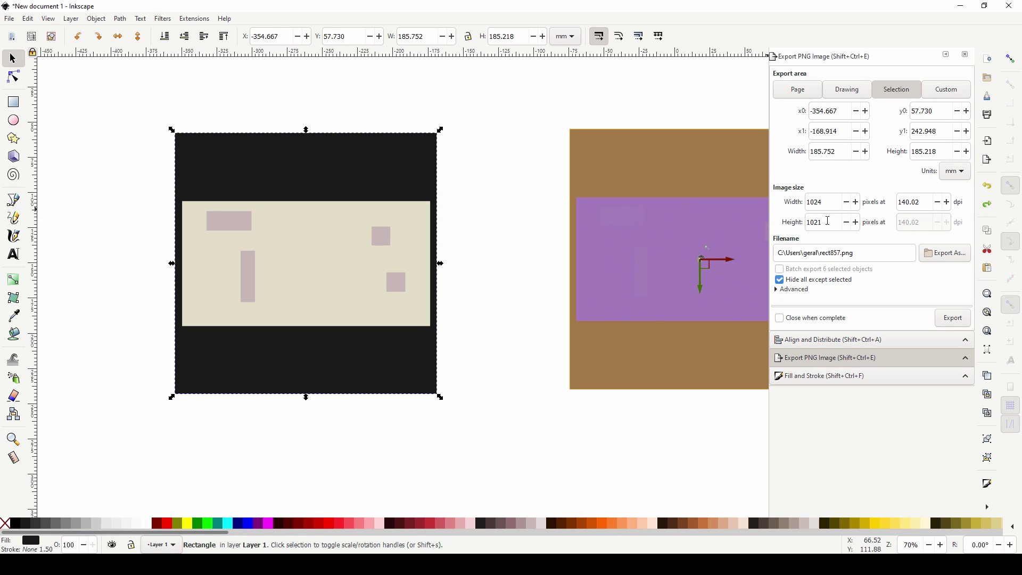
{"action": "double_click", "coordinate": [512, 36]}
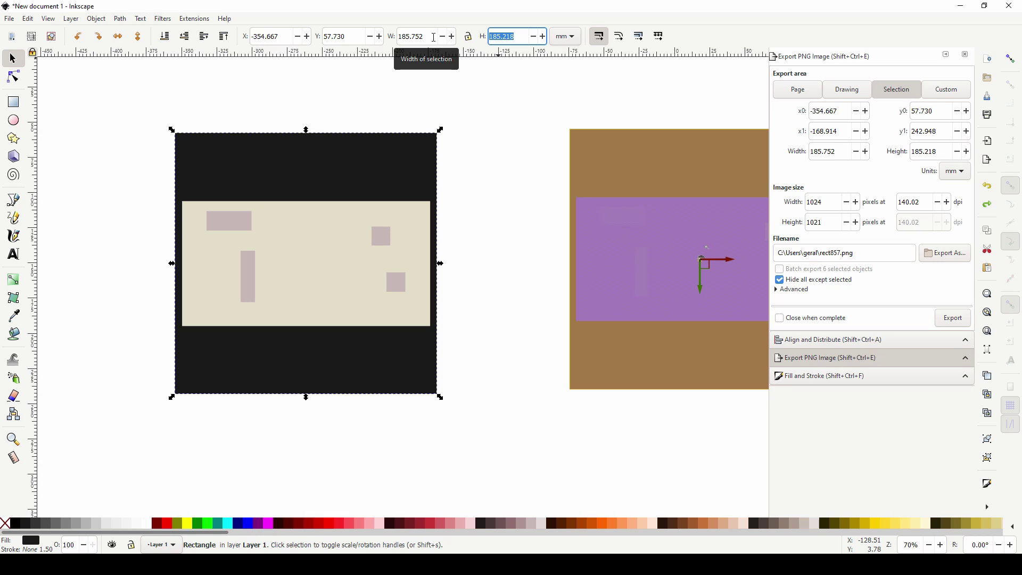
{"action": "double_click", "coordinate": [439, 36]}
{"action": "type", "text": "18"}
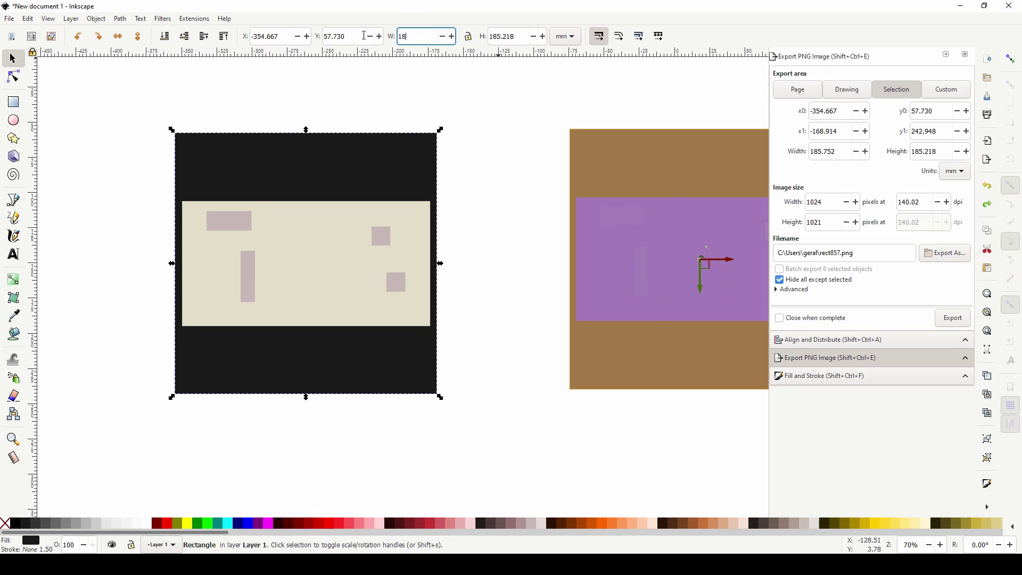
{"action": "type", "text": "5"}
{"action": "key", "text": "Return"}
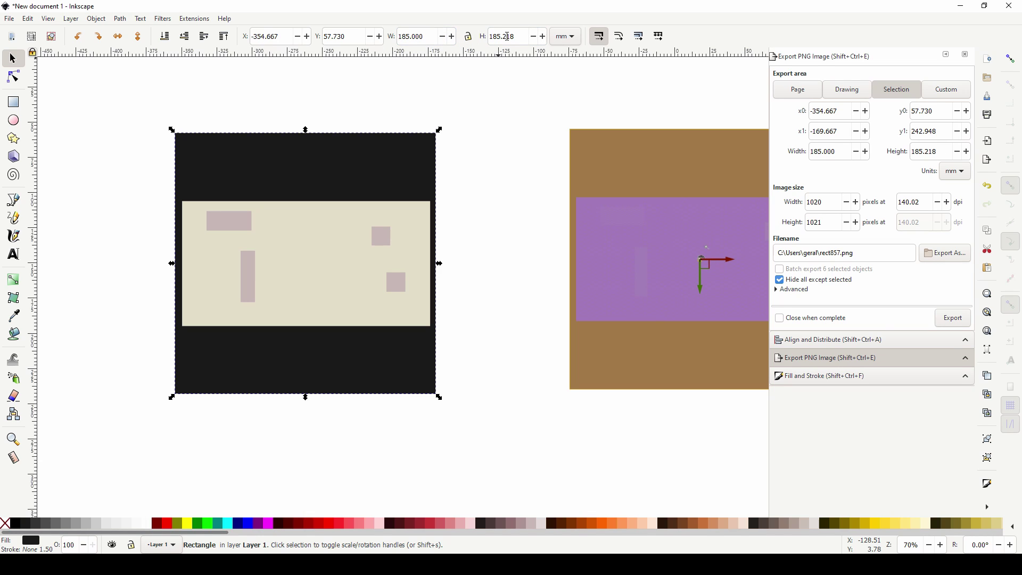
{"action": "double_click", "coordinate": [507, 36]}
{"action": "type", "text": "185"}
{"action": "key", "text": "Return"}
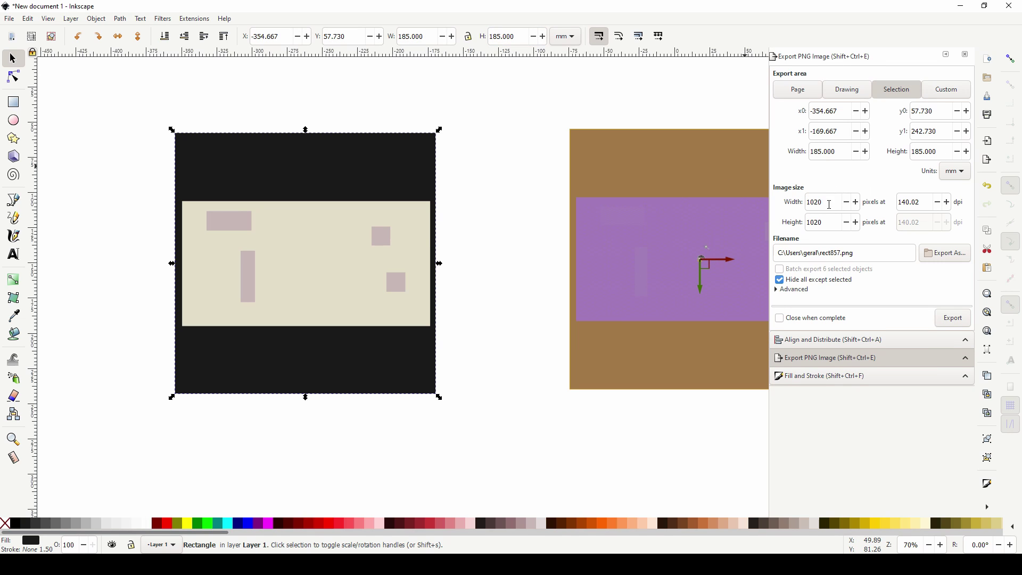
Set the PNG export image size to 1024 by 1024 pixels and open the export file name for editing.
{"action": "double_click", "coordinate": [830, 204]}
{"action": "type", "text": "1024"}
{"action": "left_click", "coordinate": [826, 222]}
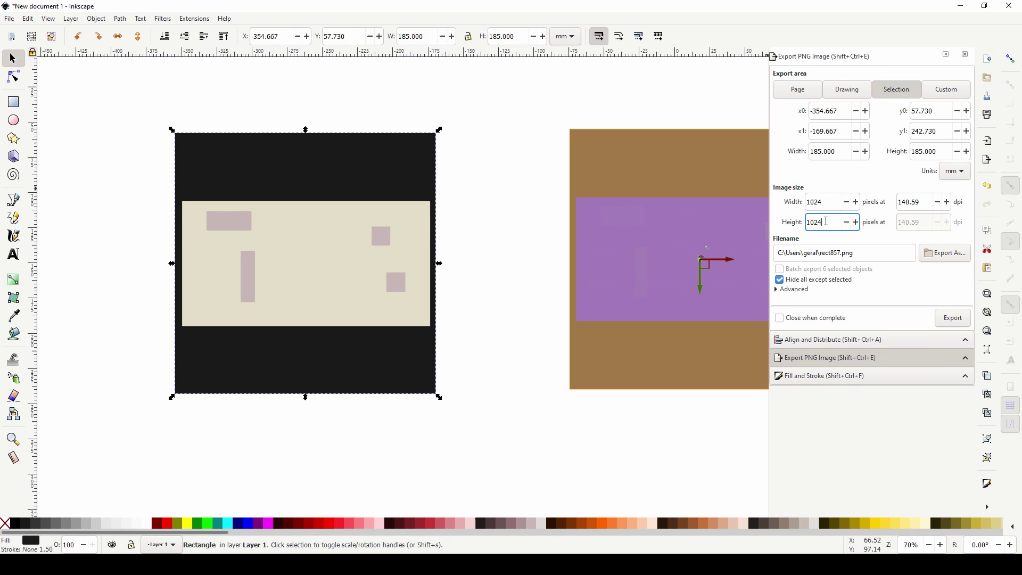
{"action": "left_click", "coordinate": [858, 255]}
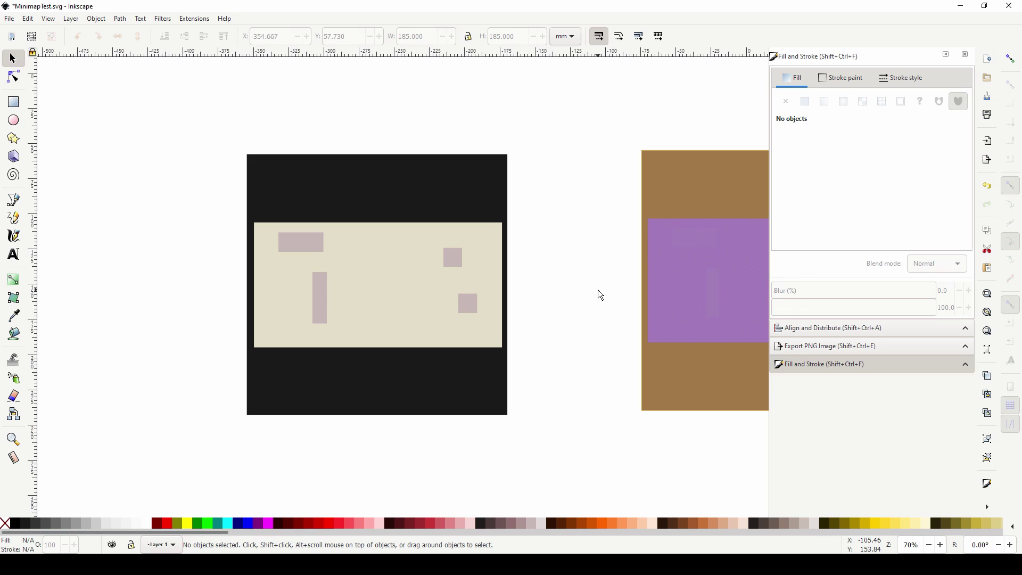
Examine the outer border of the dark background and the margin between it and the floor rectangle.
{"action": "middle_click_drag", "start_coordinate": [577, 269], "coordinate": [576, 277]}
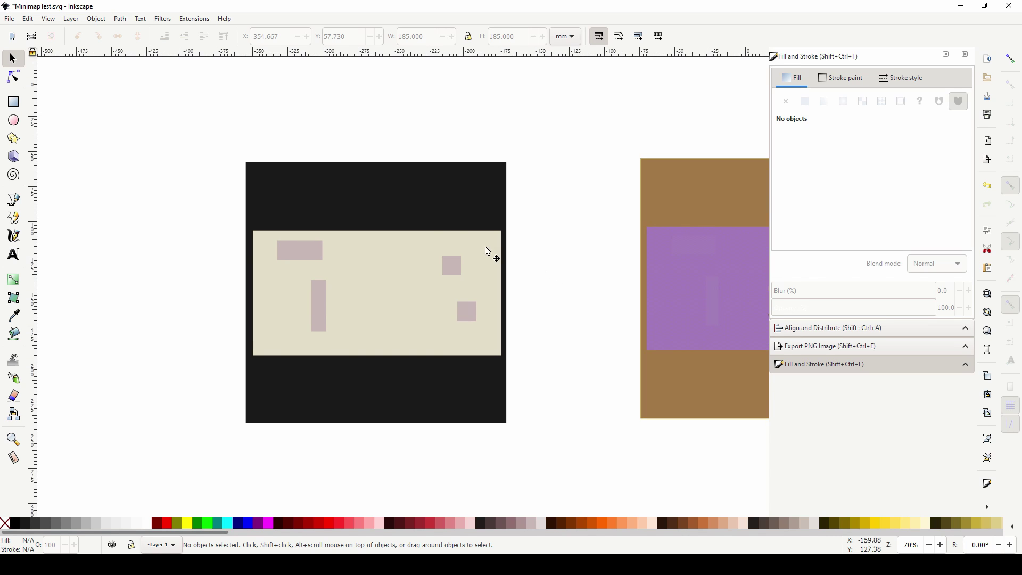
{"action": "left_click", "coordinate": [335, 197]}
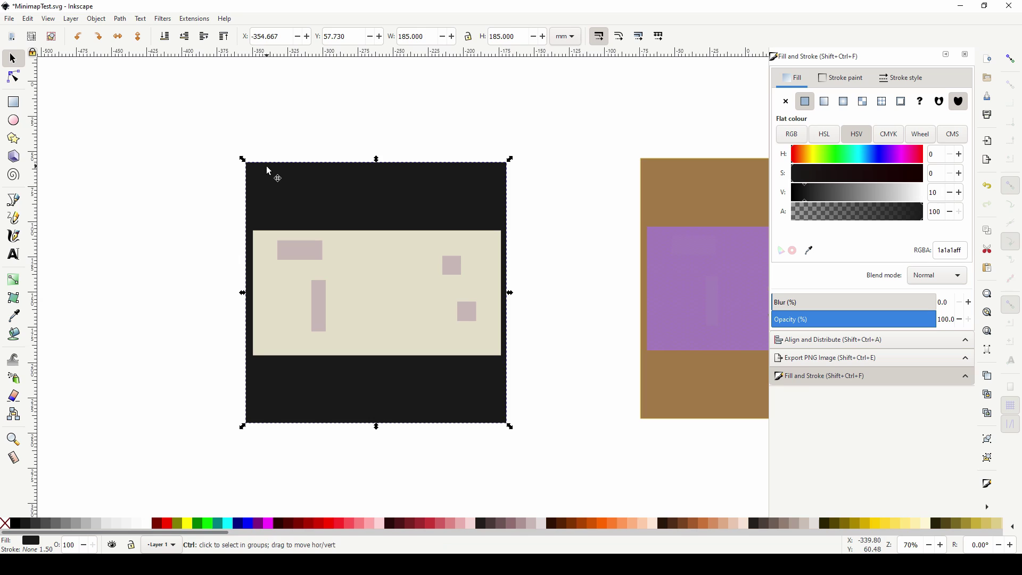
{"action": "scroll", "coordinate": [266, 165], "scroll_direction": "up", "scroll_amount": 4, "text": "ctrl"}
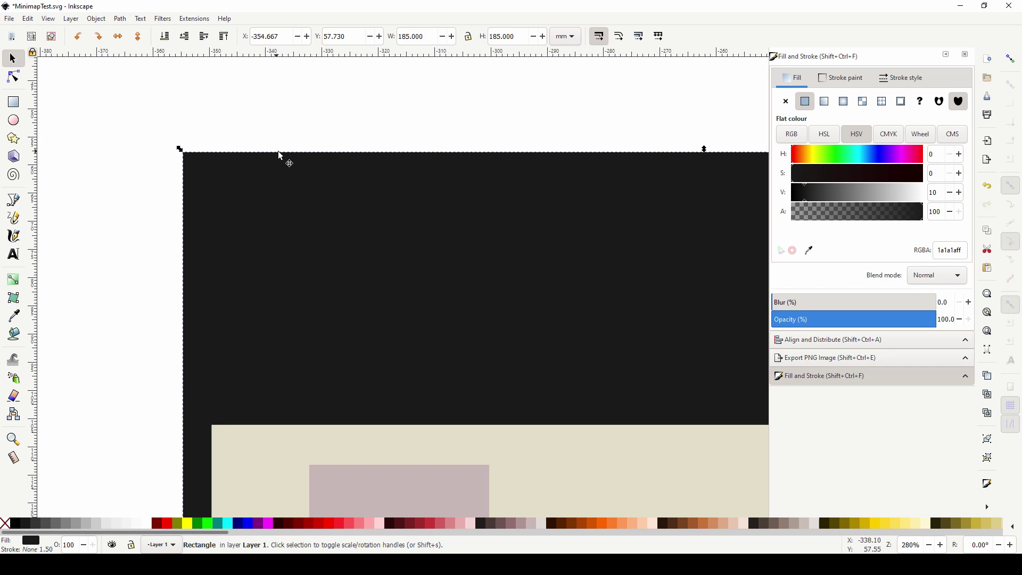
{"action": "scroll", "coordinate": [318, 155], "scroll_direction": "down", "scroll_amount": 3, "text": "ctrl"}
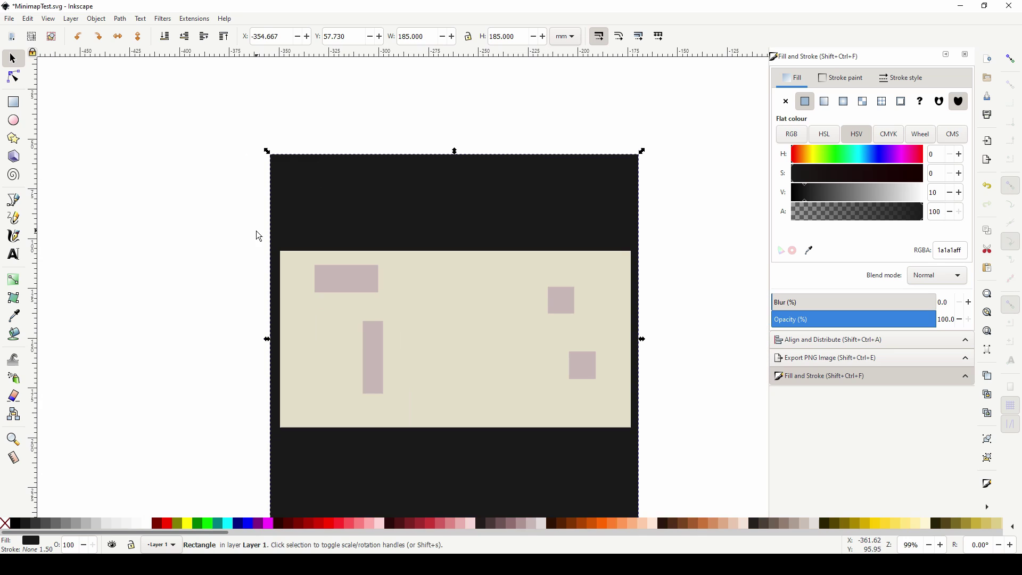
{"action": "middle_click_drag", "start_coordinate": [251, 225], "coordinate": [261, 205]}
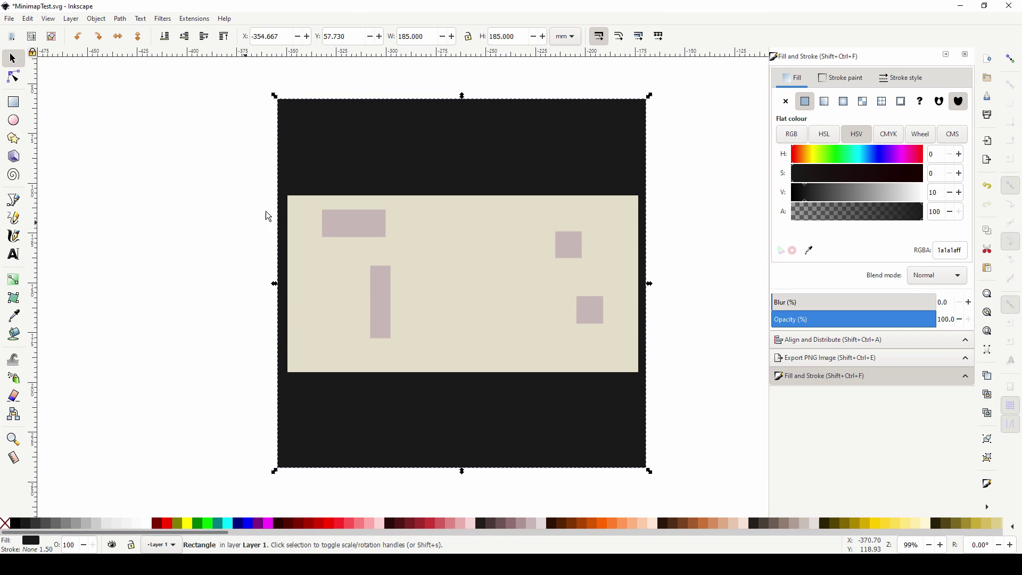
{"action": "left_click", "coordinate": [249, 153]}
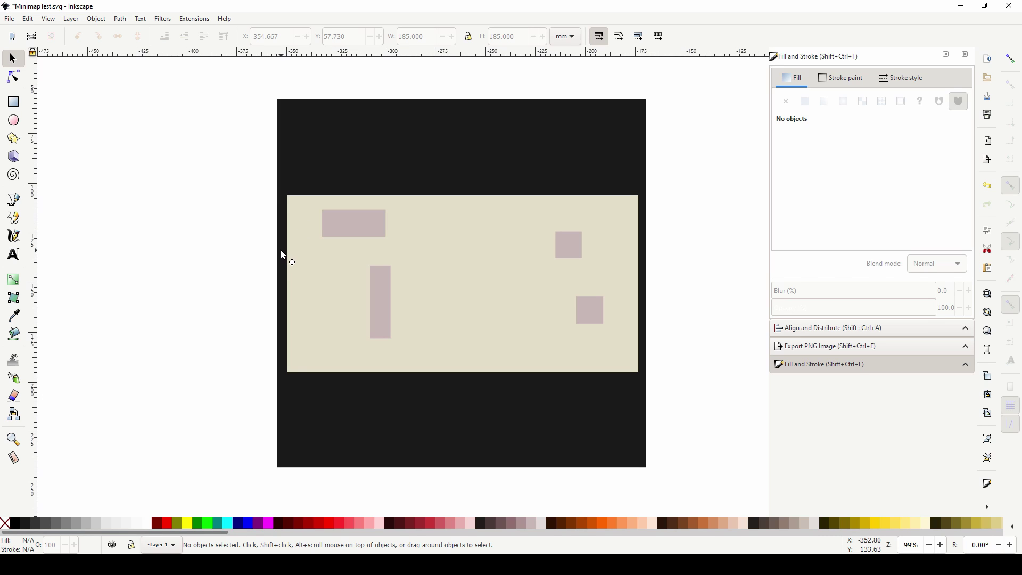
{"action": "left_click", "coordinate": [311, 231]}
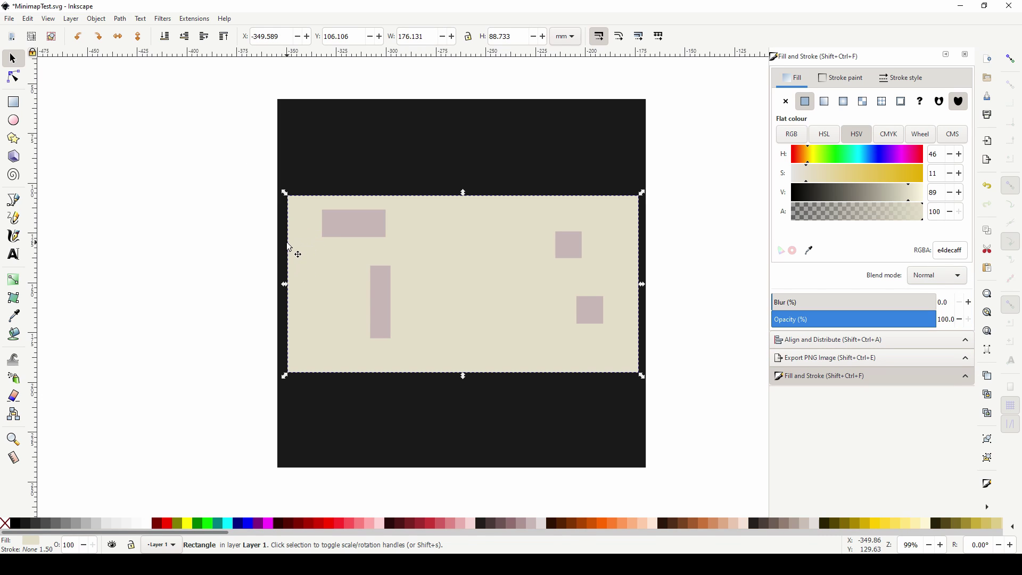
{"action": "left_click", "coordinate": [250, 247]}
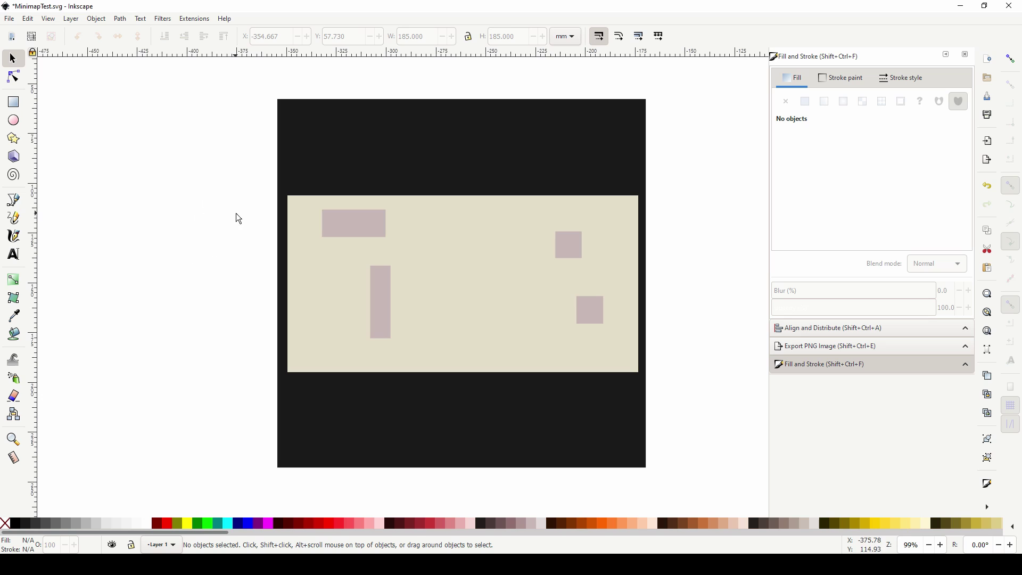
Try a magenta stroke around the dark background rectangle and remove the stroke again.
{"action": "scroll", "coordinate": [288, 224], "scroll_direction": "up", "scroll_amount": 3, "text": "ctrl"}
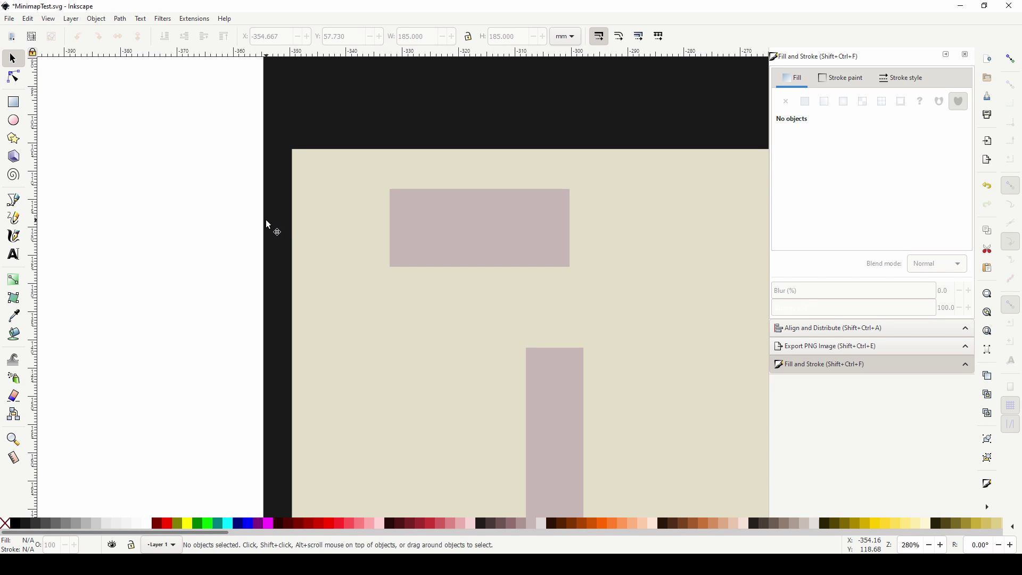
{"action": "left_click", "coordinate": [266, 224]}
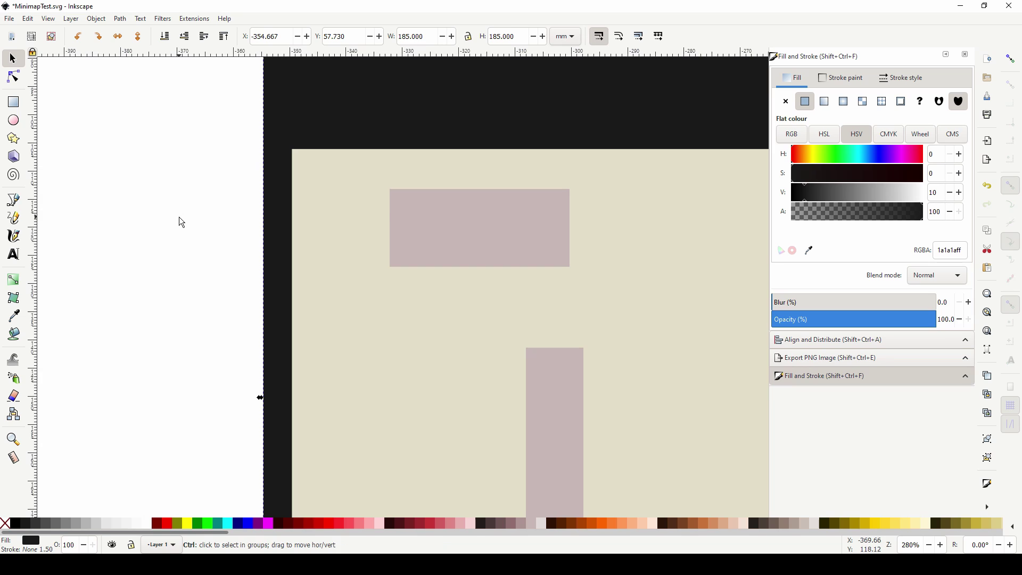
{"action": "scroll", "coordinate": [179, 221], "scroll_direction": "down", "scroll_amount": 4, "text": "ctrl"}
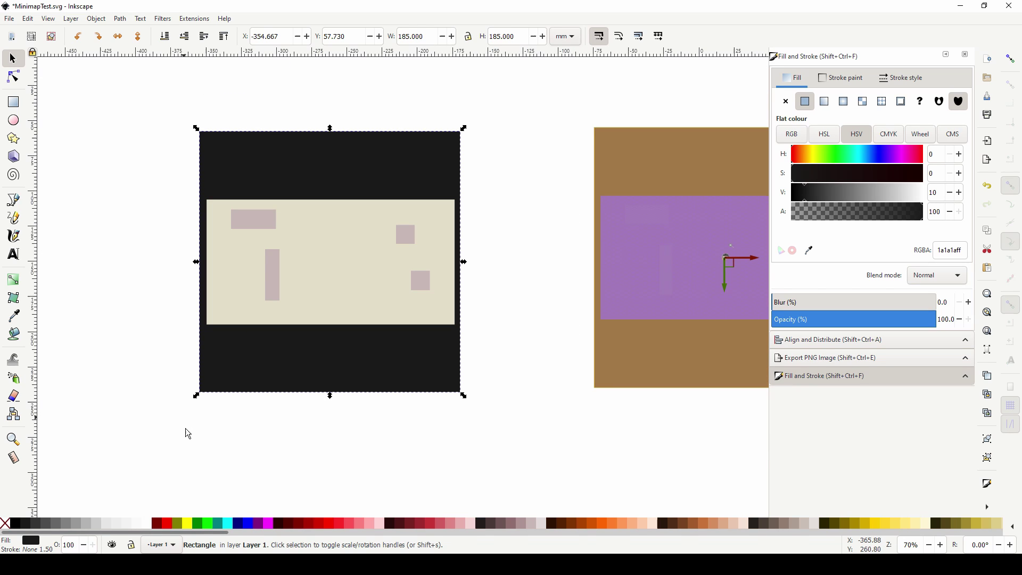
{"action": "left_click", "coordinate": [270, 524], "text": "shift"}
{"action": "scroll", "coordinate": [189, 273], "scroll_direction": "up", "scroll_amount": 1, "text": "ctrl"}
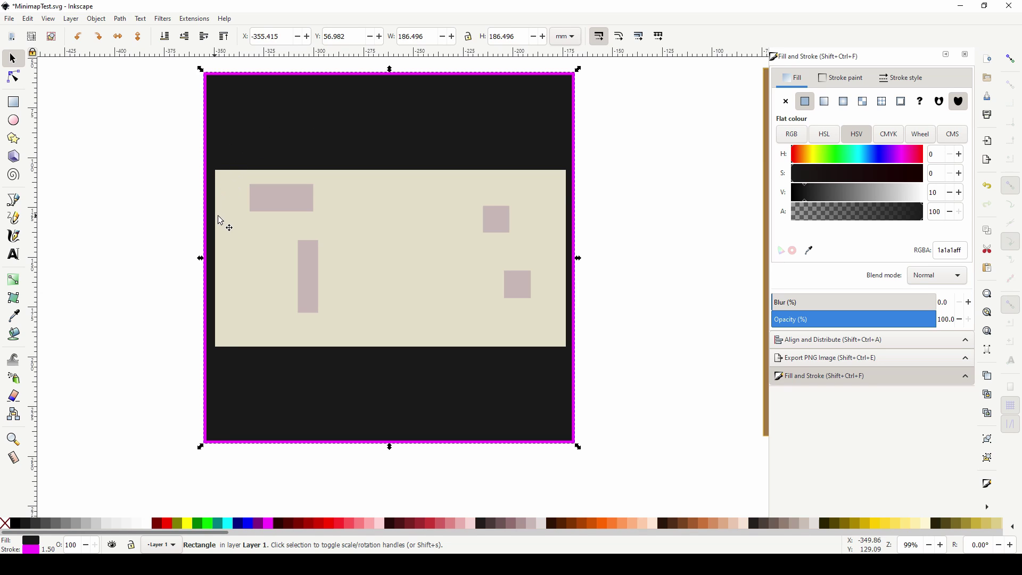
{"action": "middle_click_drag", "start_coordinate": [221, 219], "coordinate": [258, 228]}
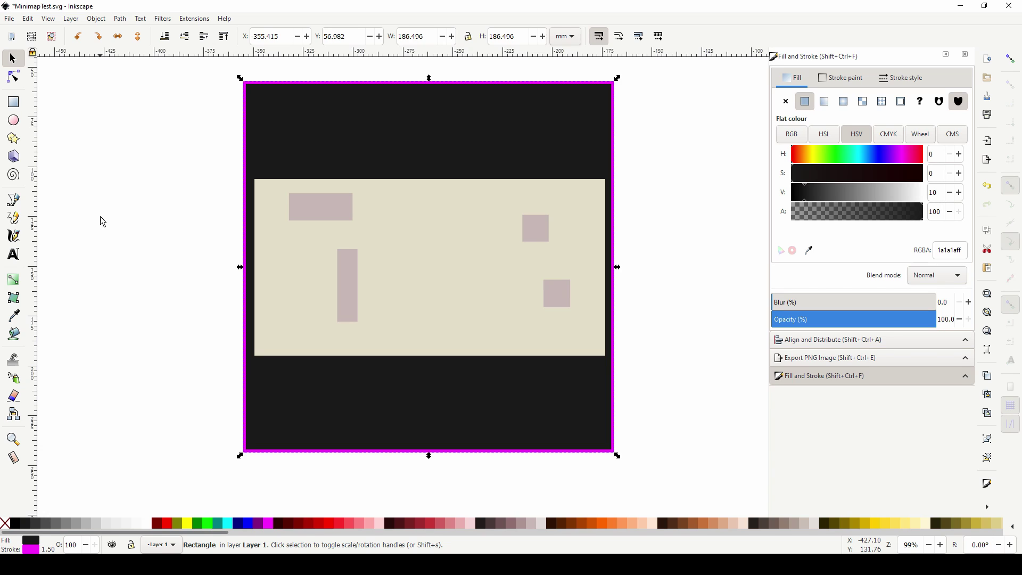
{"action": "scroll", "coordinate": [123, 217], "scroll_direction": "down", "scroll_amount": 1, "text": "ctrl"}
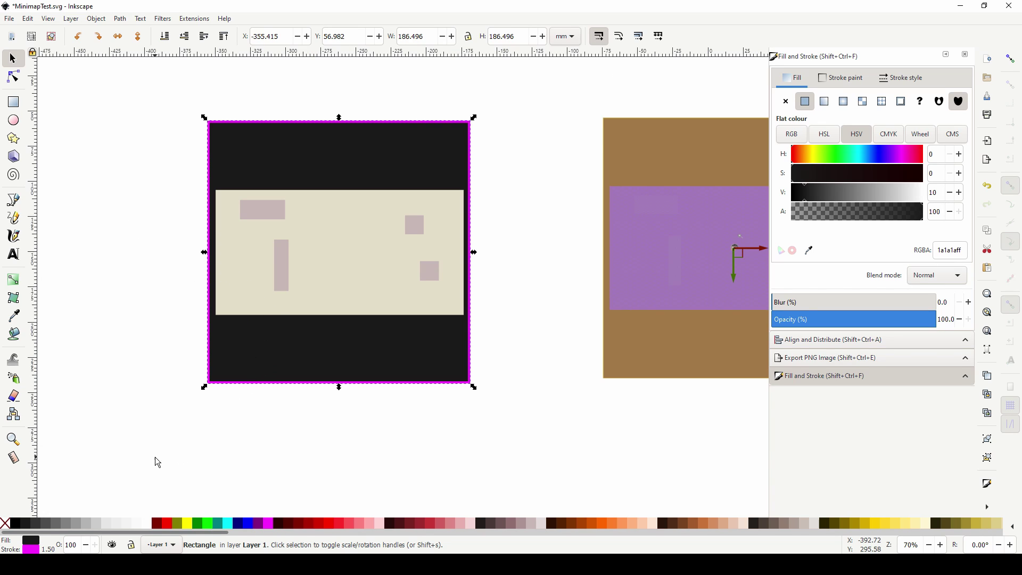
{"action": "left_click", "coordinate": [4, 523], "text": "shift"}
{"action": "left_click", "coordinate": [197, 228]}
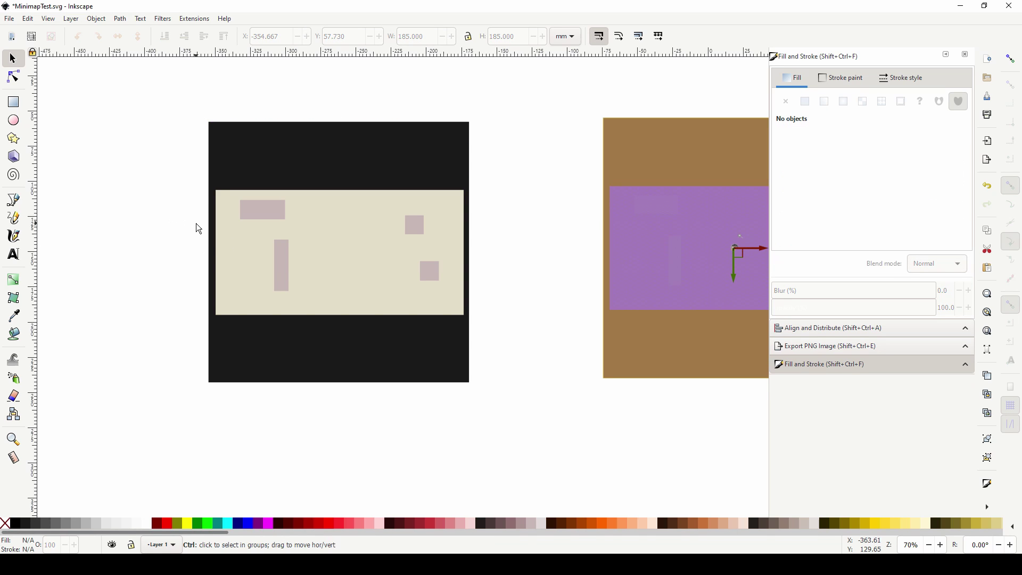
{"action": "scroll", "coordinate": [196, 226], "scroll_direction": "up", "scroll_amount": 1, "text": "ctrl"}
{"action": "scroll", "coordinate": [228, 186], "scroll_direction": "up", "scroll_amount": 2, "text": "ctrl"}
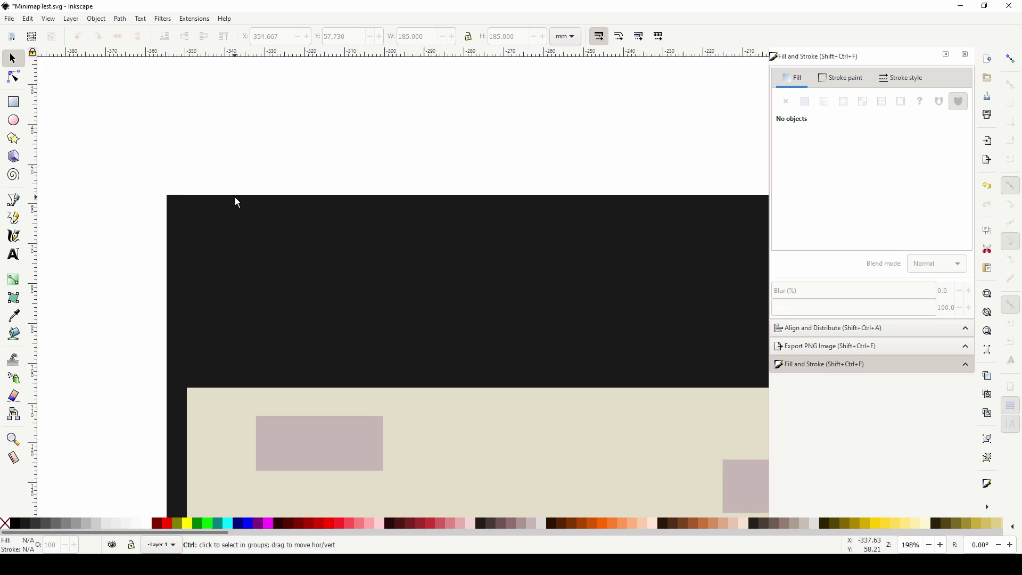
{"action": "scroll", "coordinate": [256, 224], "scroll_direction": "down", "scroll_amount": 1, "text": "ctrl"}
{"action": "left_click", "coordinate": [268, 238]}
{"action": "scroll", "coordinate": [273, 241], "scroll_direction": "down", "scroll_amount": 1, "text": "ctrl"}
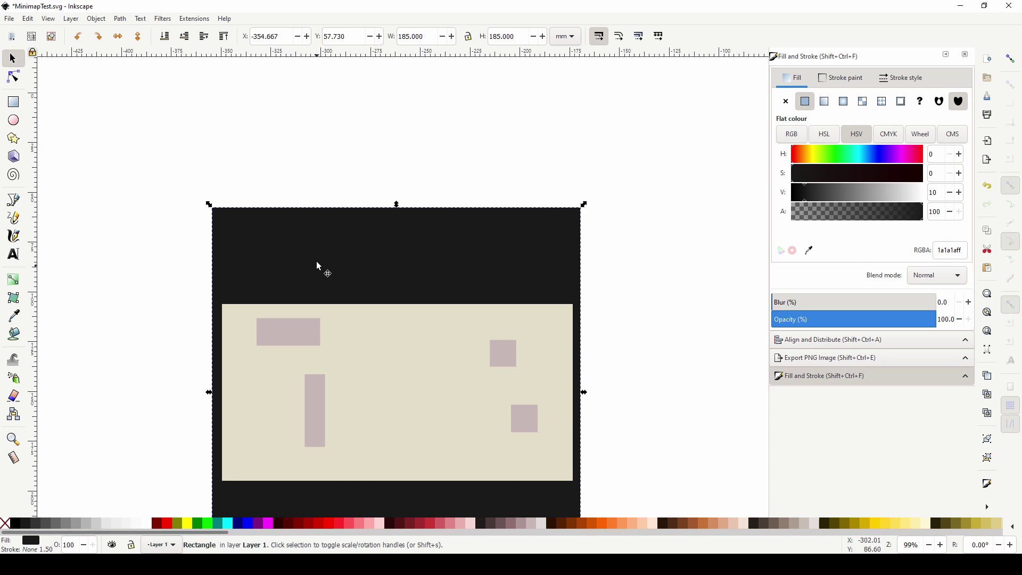
{"action": "scroll", "coordinate": [253, 279], "scroll_direction": "down", "scroll_amount": 3}
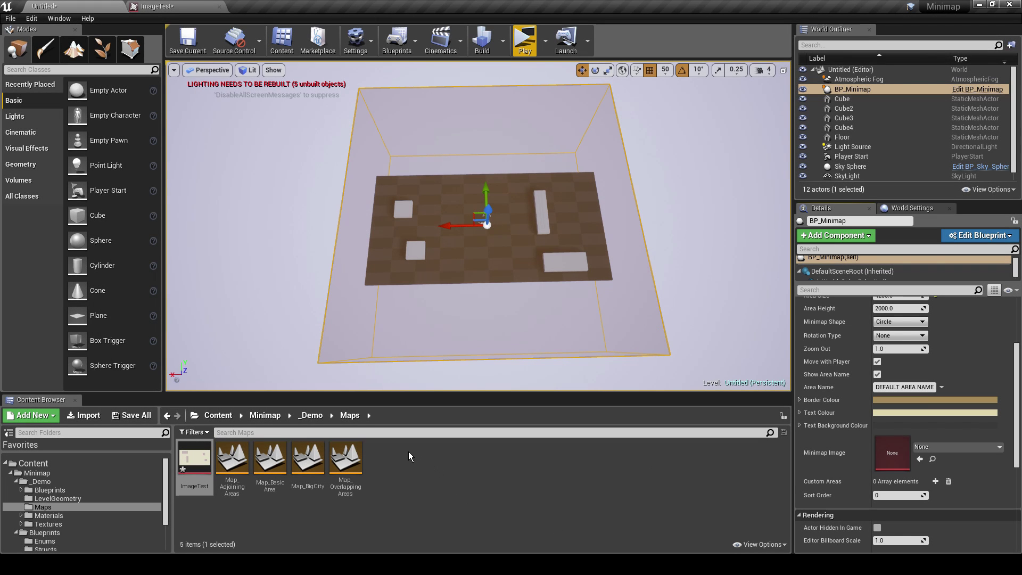
Switch to Unreal Editor, open the imported ImageTest texture and compare its layout with the level's floor, blocks and minimap area.
{"action": "double_click", "coordinate": [194, 458]}
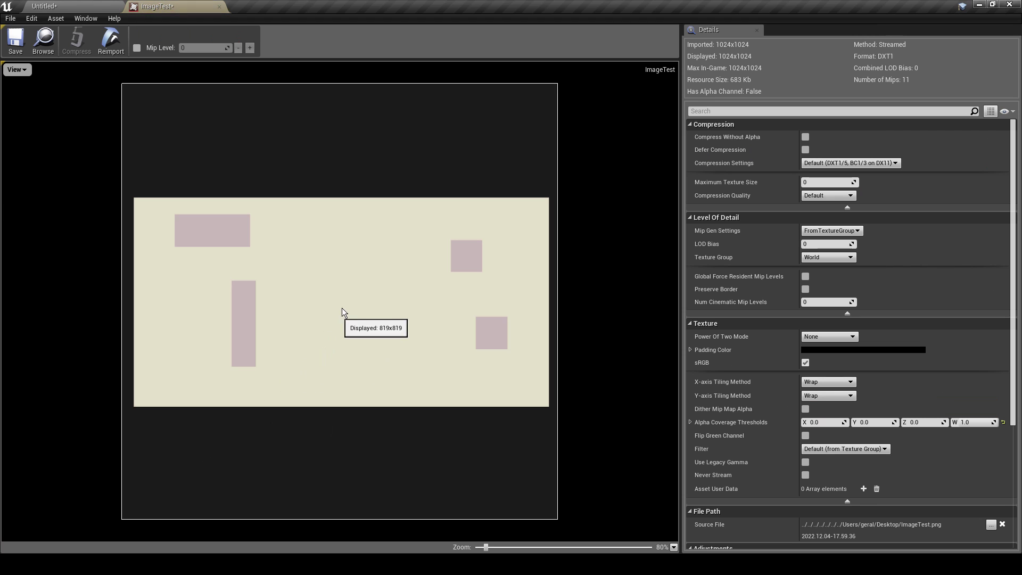
{"action": "scroll", "coordinate": [340, 232], "scroll_direction": "down", "scroll_amount": 2}
{"action": "scroll", "coordinate": [340, 232], "scroll_direction": "up", "scroll_amount": 2}
{"action": "scroll", "coordinate": [340, 232], "scroll_direction": "down", "scroll_amount": 2}
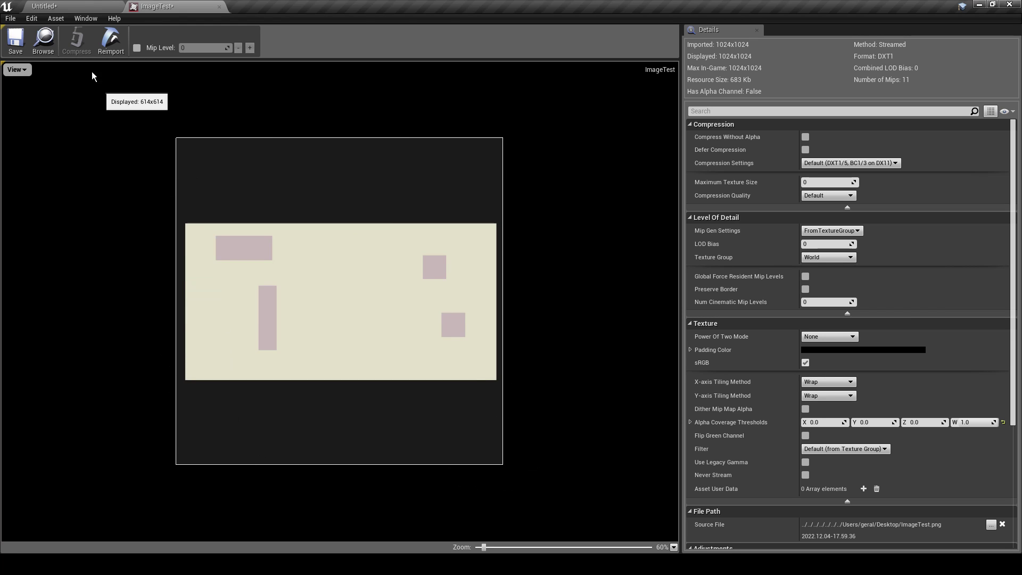
{"action": "left_click", "coordinate": [92, 6]}
{"action": "scroll", "coordinate": [482, 126], "scroll_direction": "down", "scroll_amount": 3}
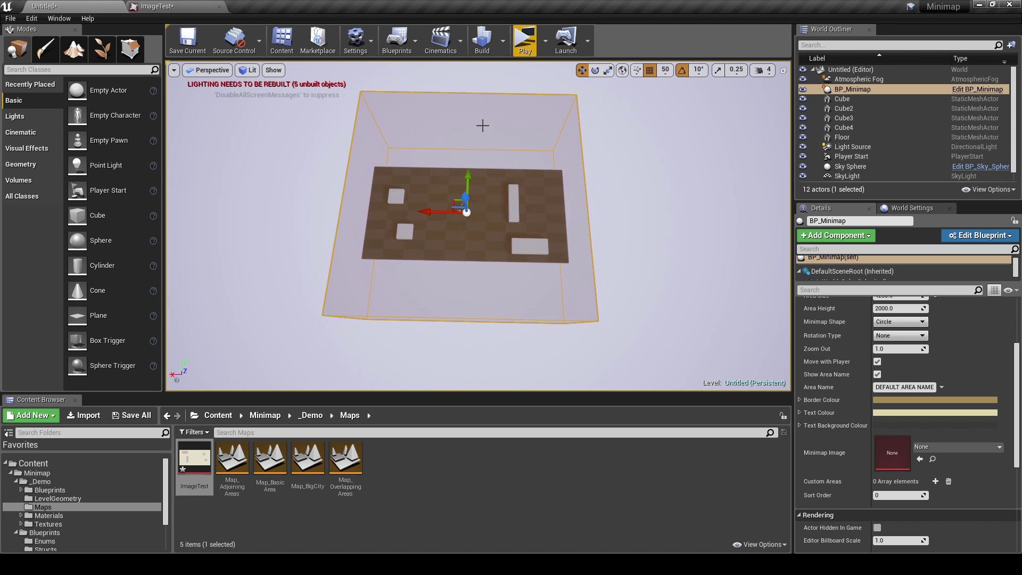
{"action": "left_click", "coordinate": [154, 6]}
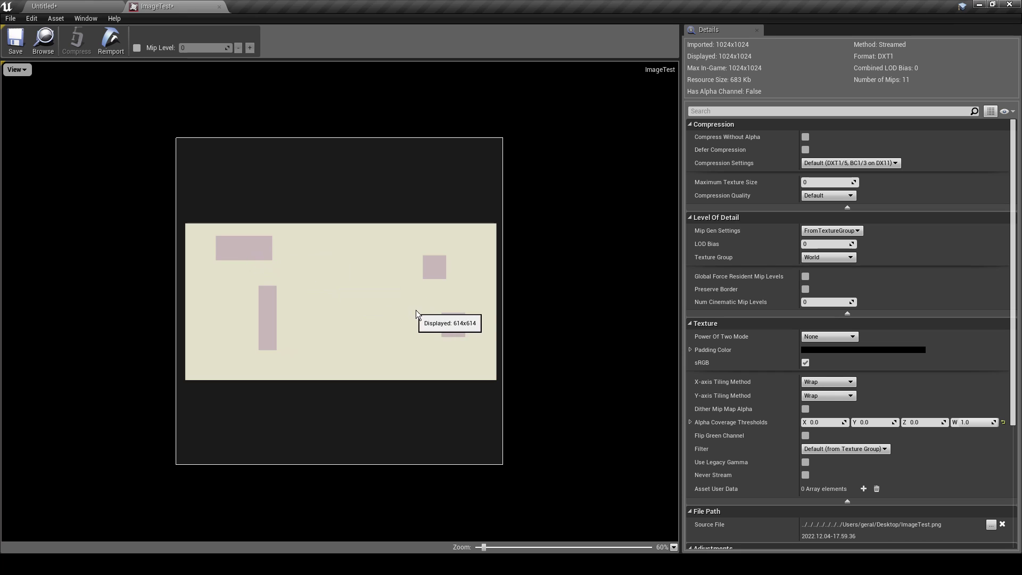
{"action": "left_click", "coordinate": [64, 6]}
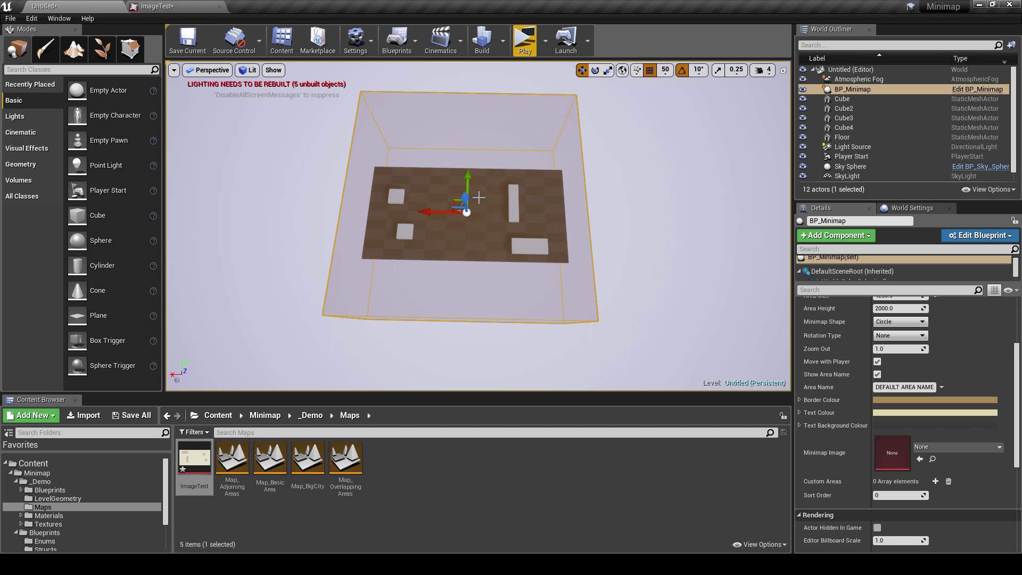
Assign the ImageTest texture as the Minimap Image of the BP_Minimap actor.
{"action": "mouse_move", "coordinate": [469, 224]}
{"action": "right_mouse_down"}
{"action": "mouse_move", "coordinate": [452, 219]}
{"action": "mouse_move", "coordinate": [464, 218]}
{"action": "right_mouse_up"}
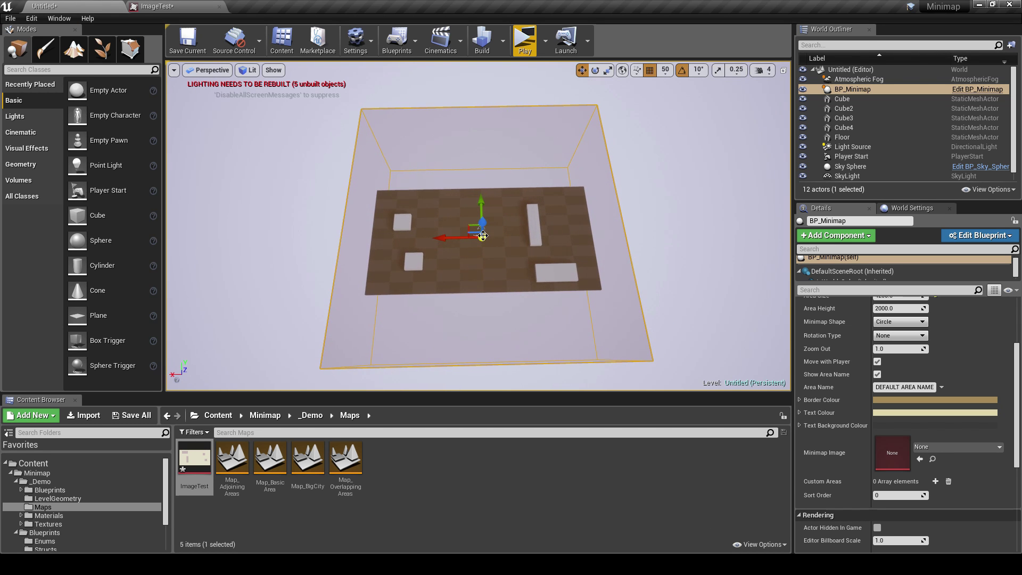
{"action": "left_click", "coordinate": [842, 99]}
{"action": "left_click", "coordinate": [838, 91]}
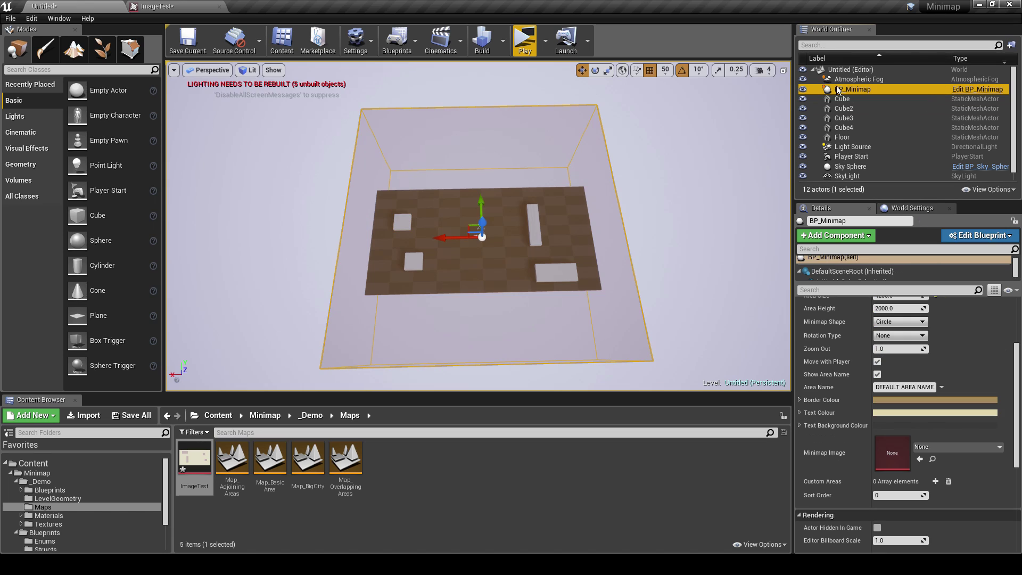
{"action": "scroll", "coordinate": [857, 427], "scroll_direction": "up", "scroll_amount": 5}
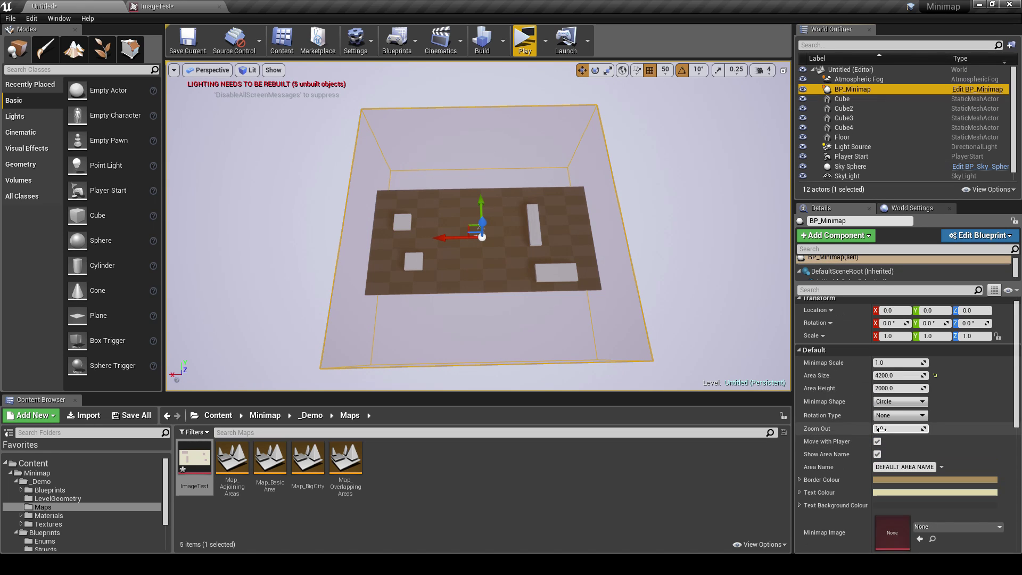
{"action": "scroll", "coordinate": [855, 356], "scroll_direction": "down", "scroll_amount": 4}
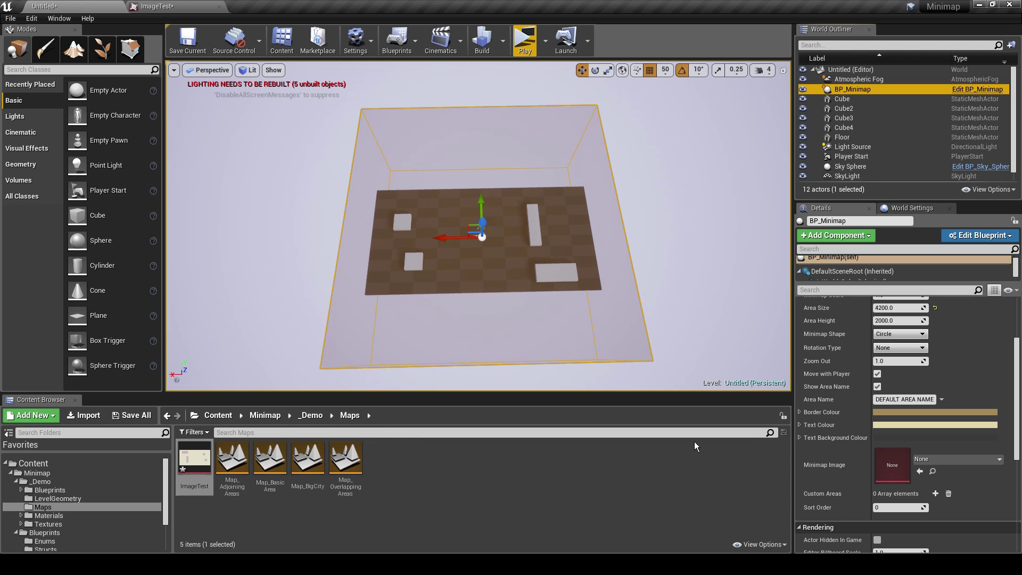
{"action": "left_click", "coordinate": [920, 471]}
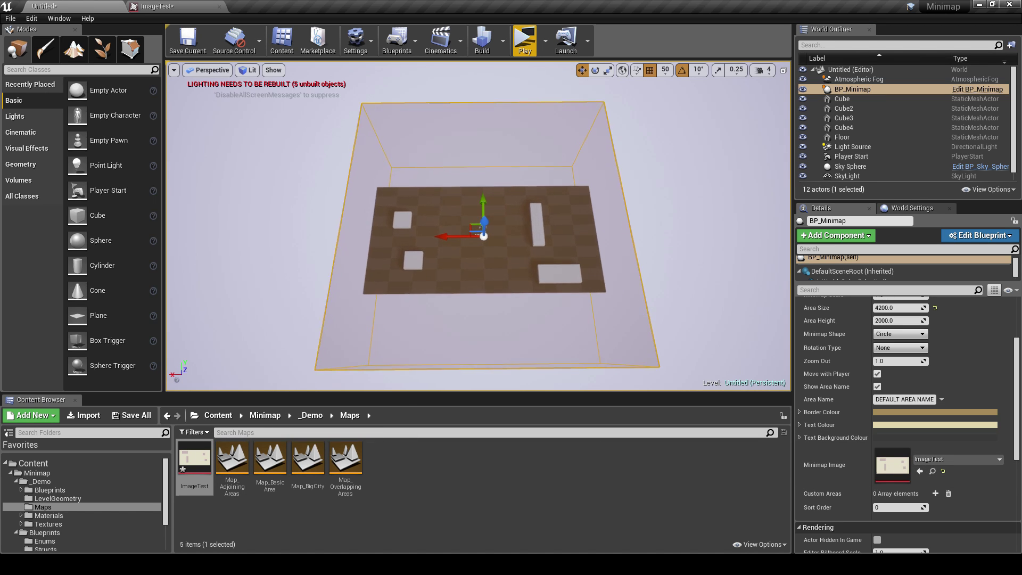
Play the level and run the character around the square blocks, comparing its surroundings with the circular minimap.
{"action": "right_click_drag", "start_coordinate": [534, 173], "coordinate": [529, 182]}
{"action": "left_click", "coordinate": [525, 49]}
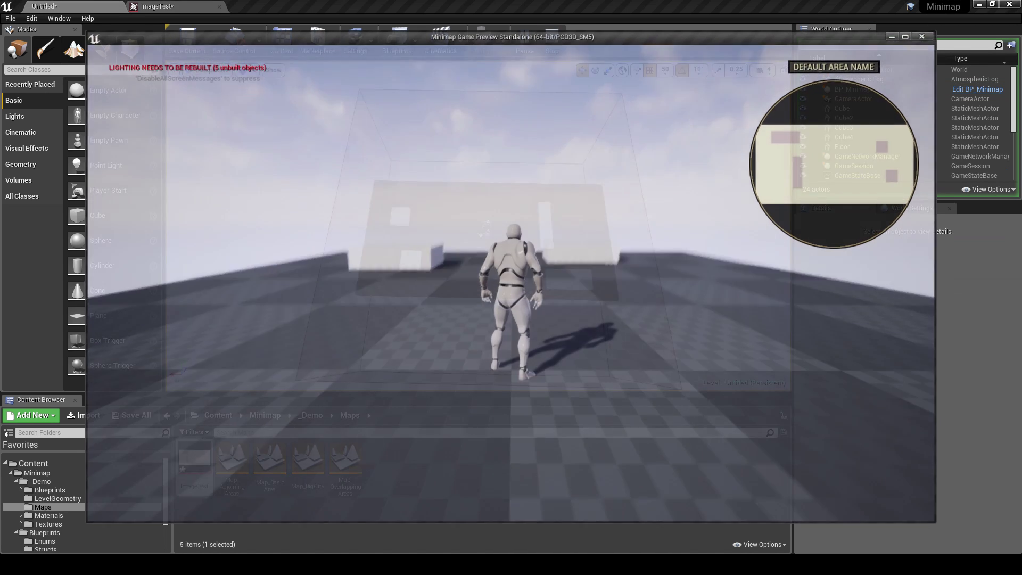
{"action": "key", "text": "w"}
{"action": "key", "text": "a"}
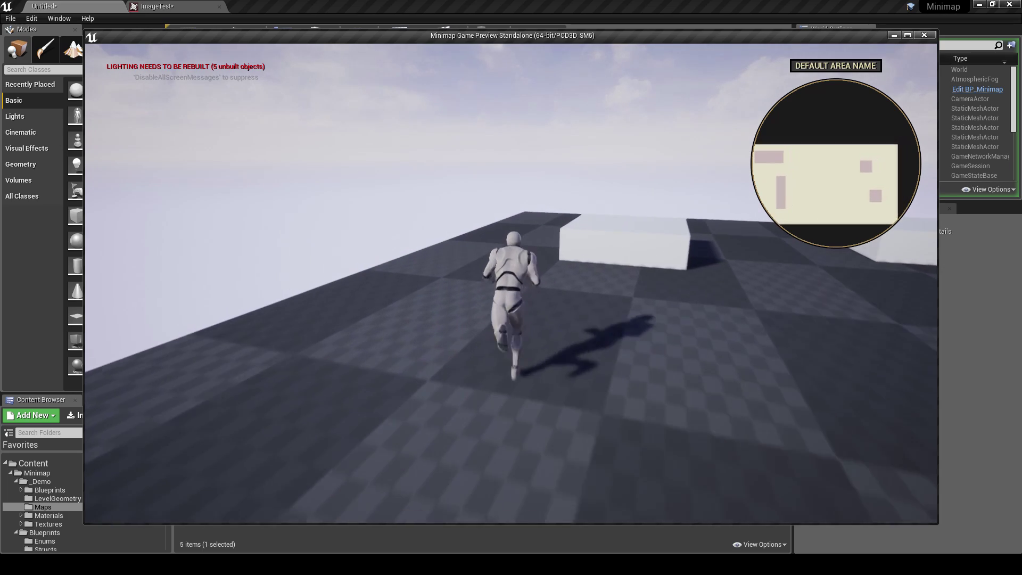
{"action": "key", "text": "s"}
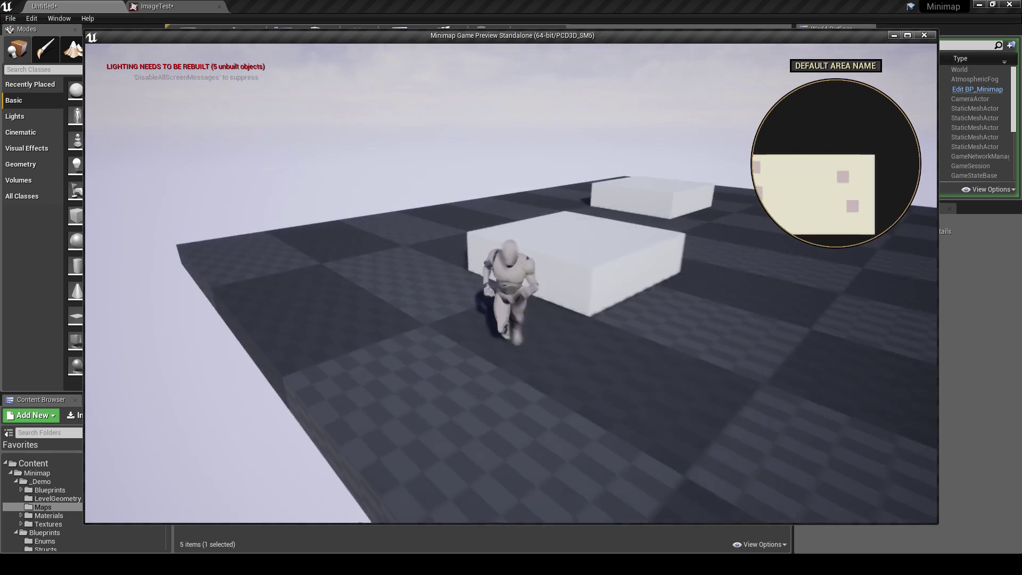
{"action": "key", "text": "d"}
{"action": "key", "text": "w"}
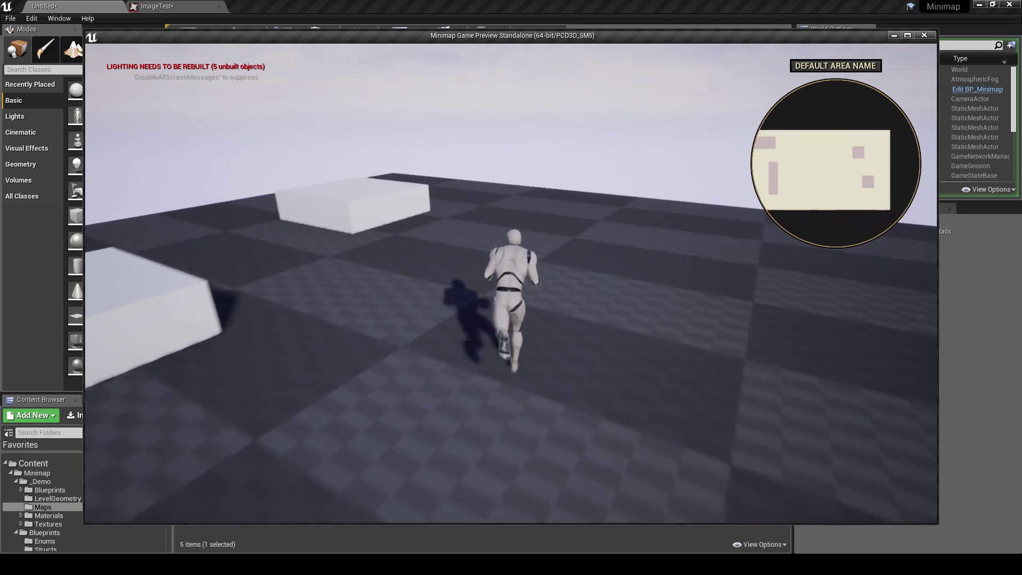
{"action": "key", "text": "w"}
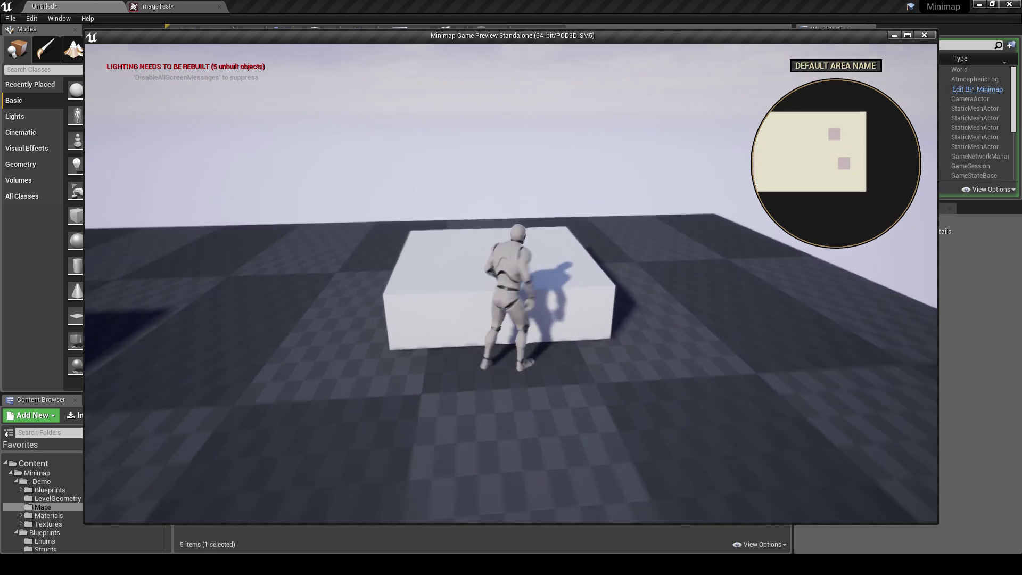
{"action": "key", "text": "d"}
{"action": "key", "text": "w"}
{"action": "key", "text": "w"}
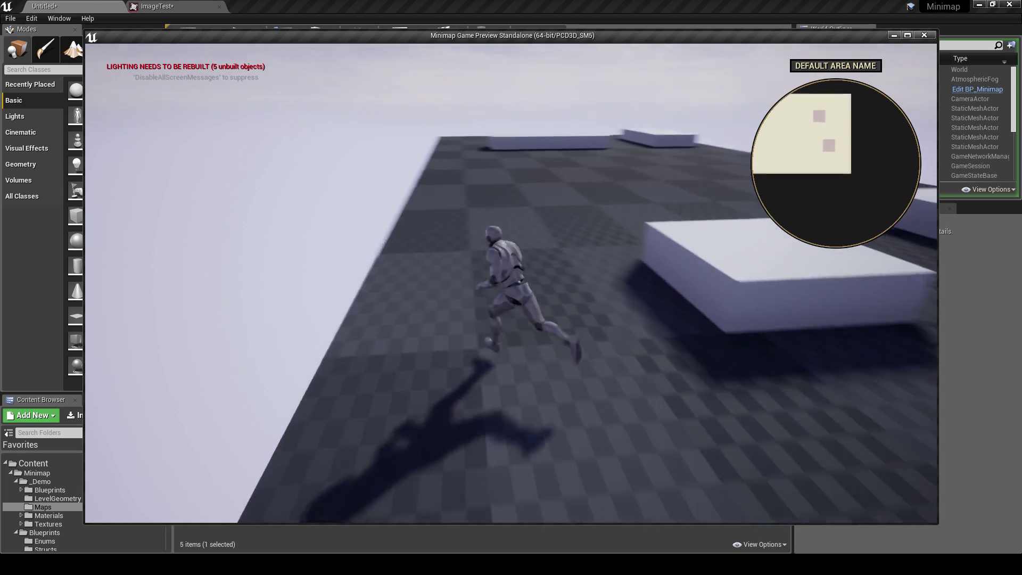
Run the character along the floor's edge to the two elongated blocks and compare their layout with the minimap.
{"action": "key", "text": "w"}
{"action": "key", "text": "a"}
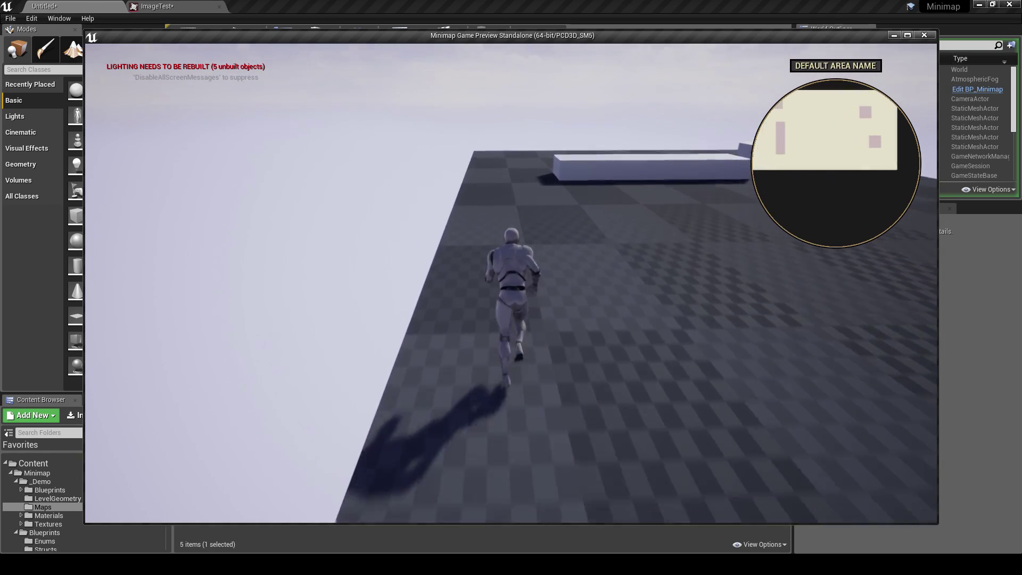
{"action": "key", "text": "w"}
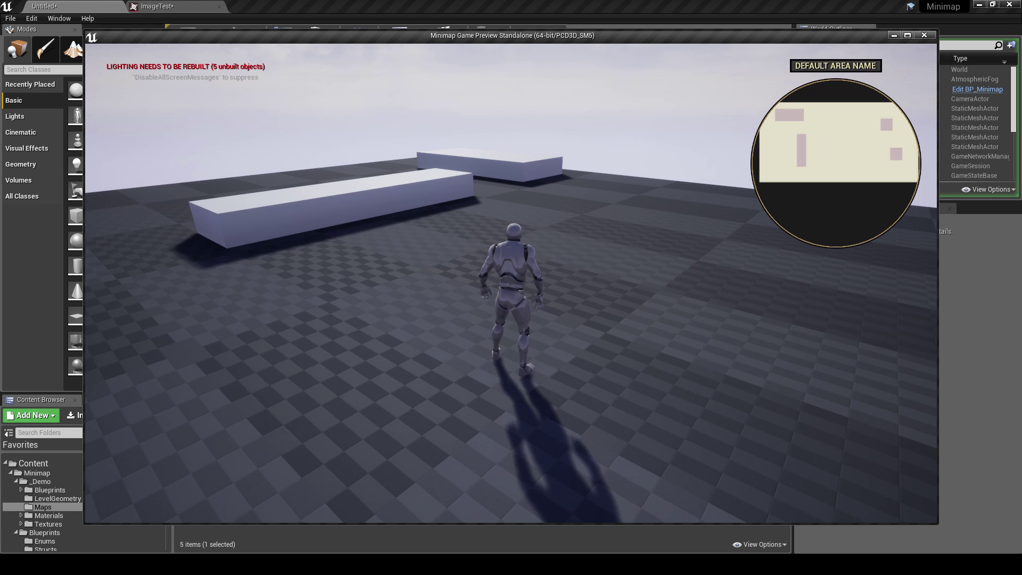
{"action": "key", "text": "w"}
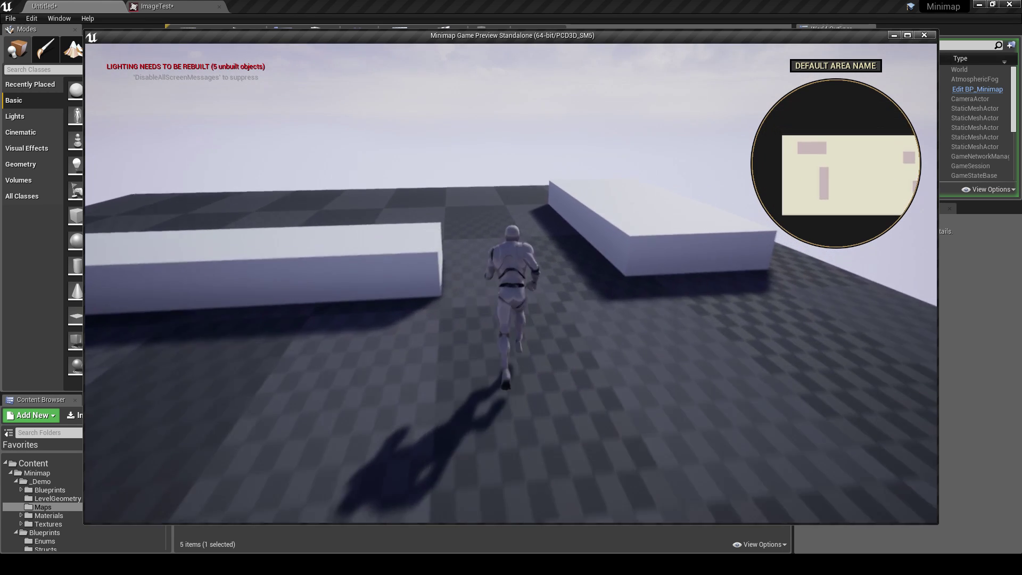
{"action": "key", "text": "w"}
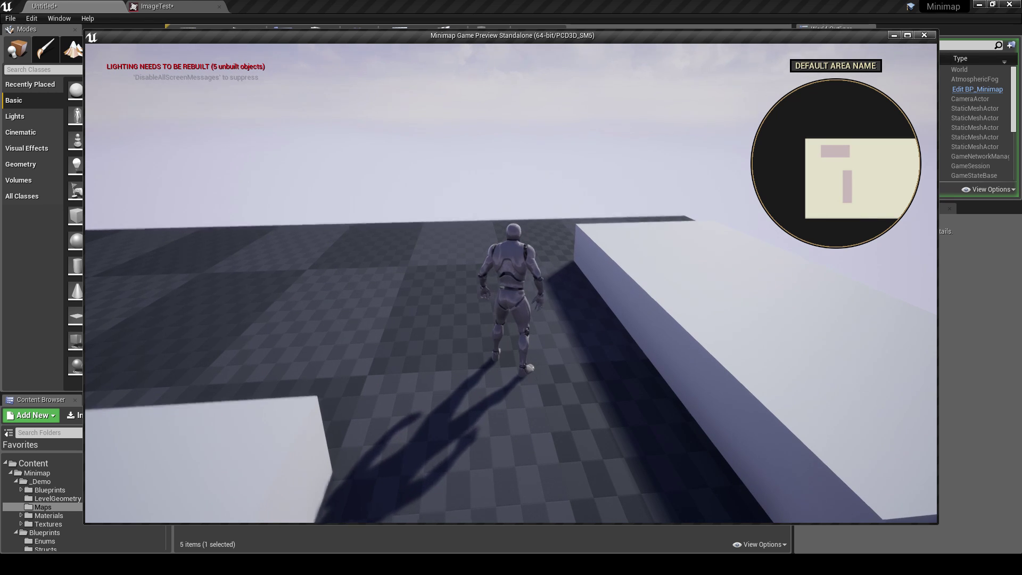
{"action": "key", "text": "w"}
Run the character back from the elongated blocks to the square blocks while checking how the minimap image follows the movement.
{"action": "key", "text": "w"}
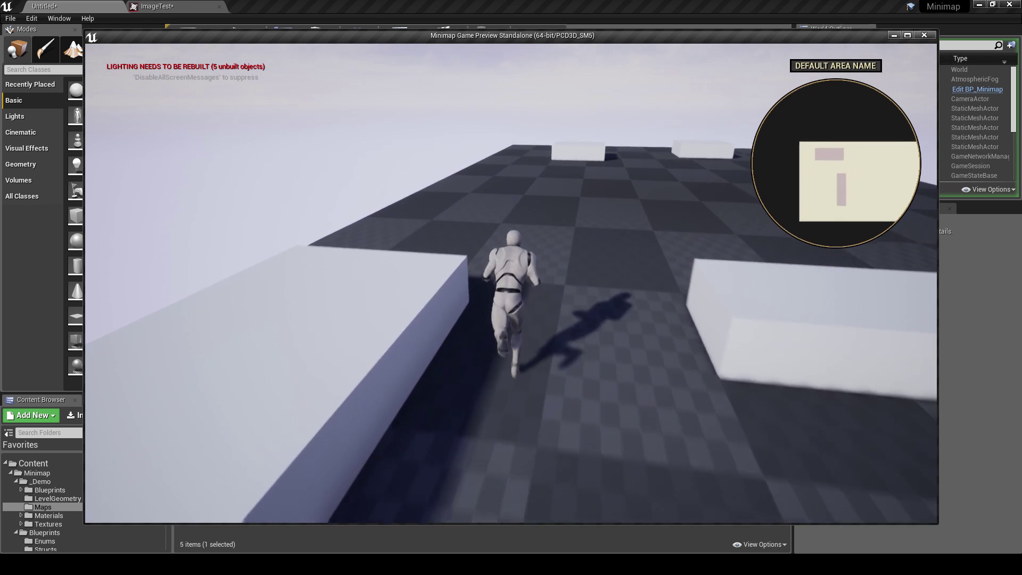
{"action": "key", "text": "w"}
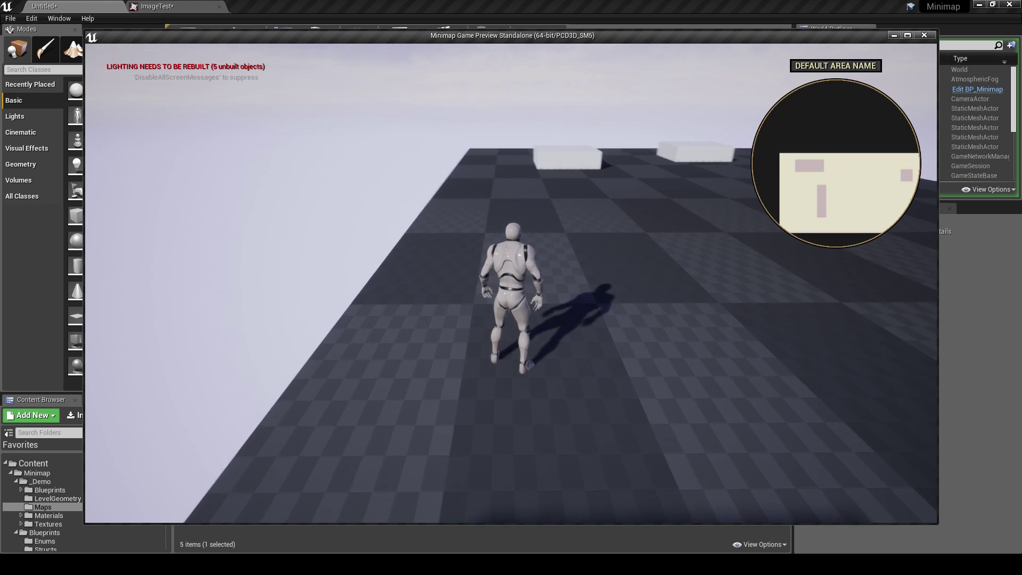
{"action": "key", "text": "w"}
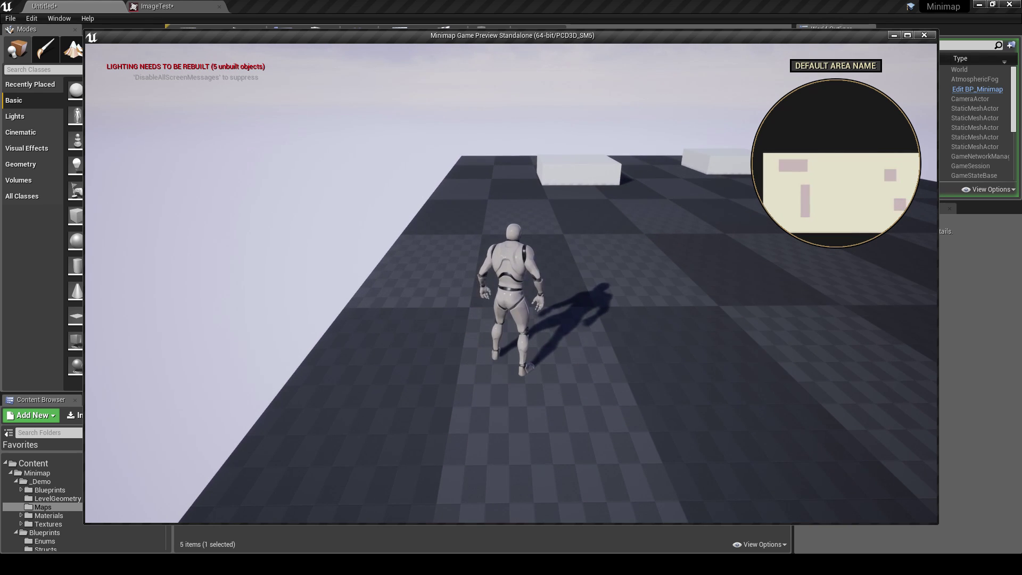
{"action": "key", "text": "w"}
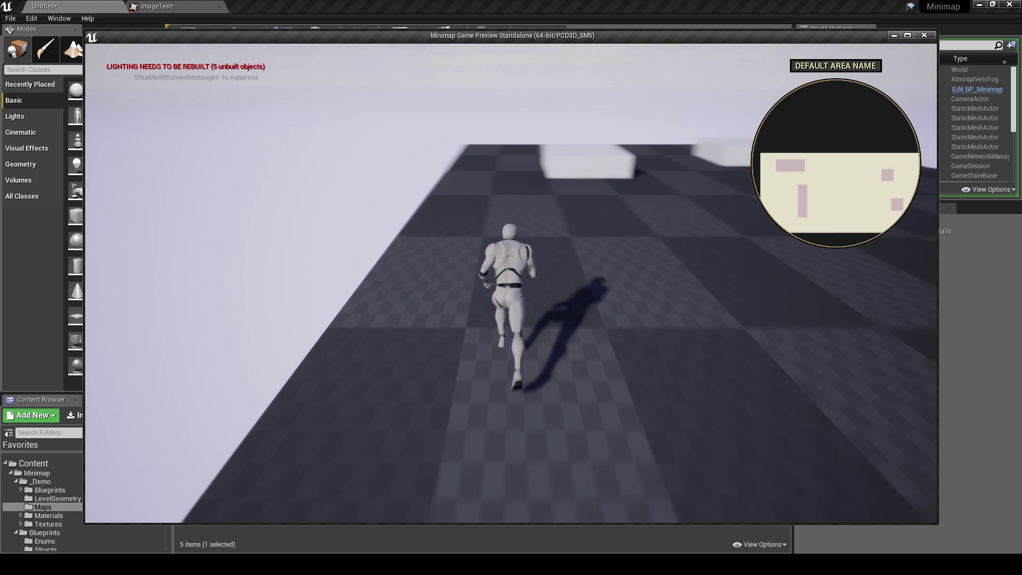
{"action": "key", "text": "w"}
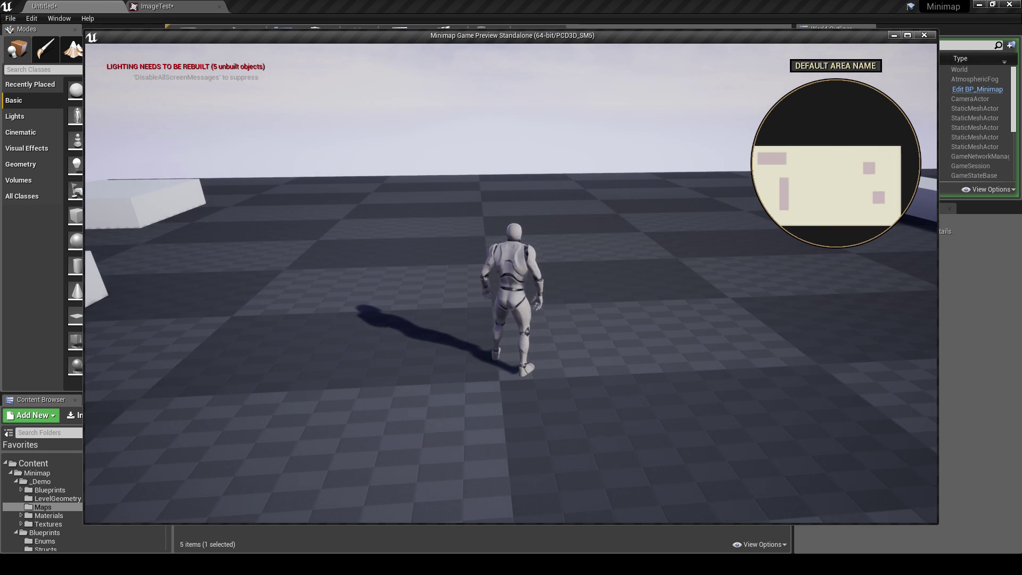
{"action": "key", "text": "w"}
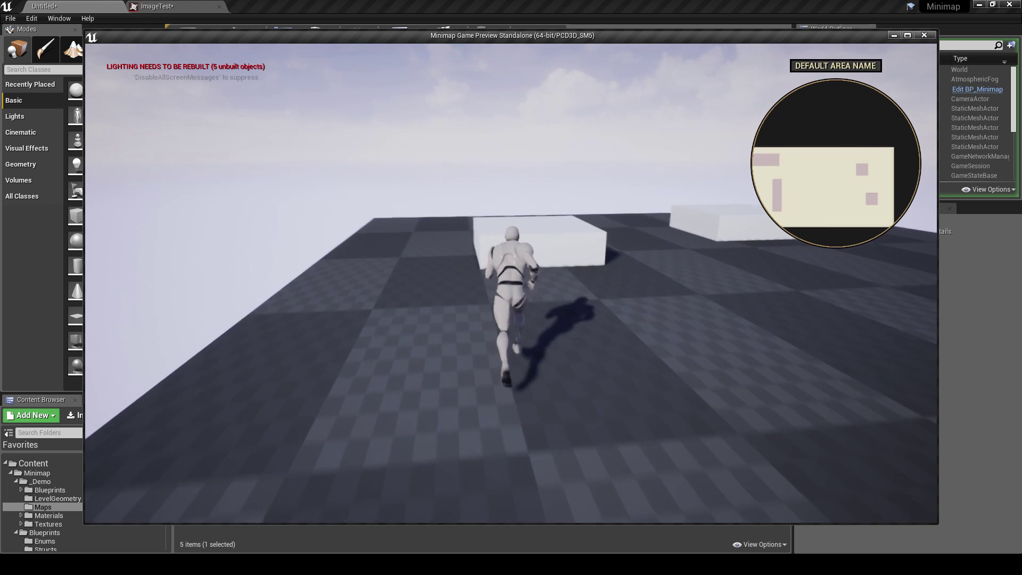
{"action": "key", "text": "w"}
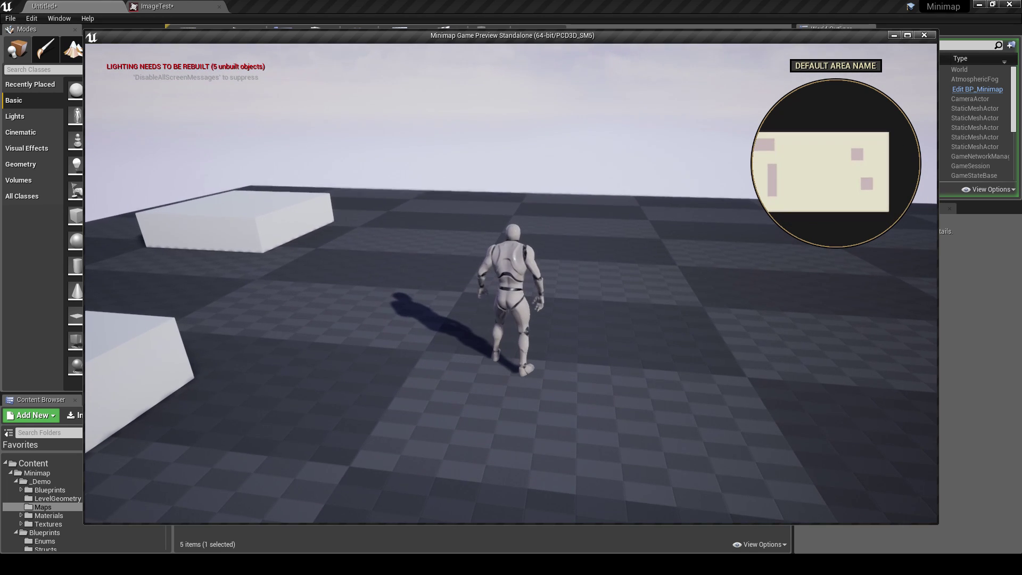
{"action": "key", "text": "w"}
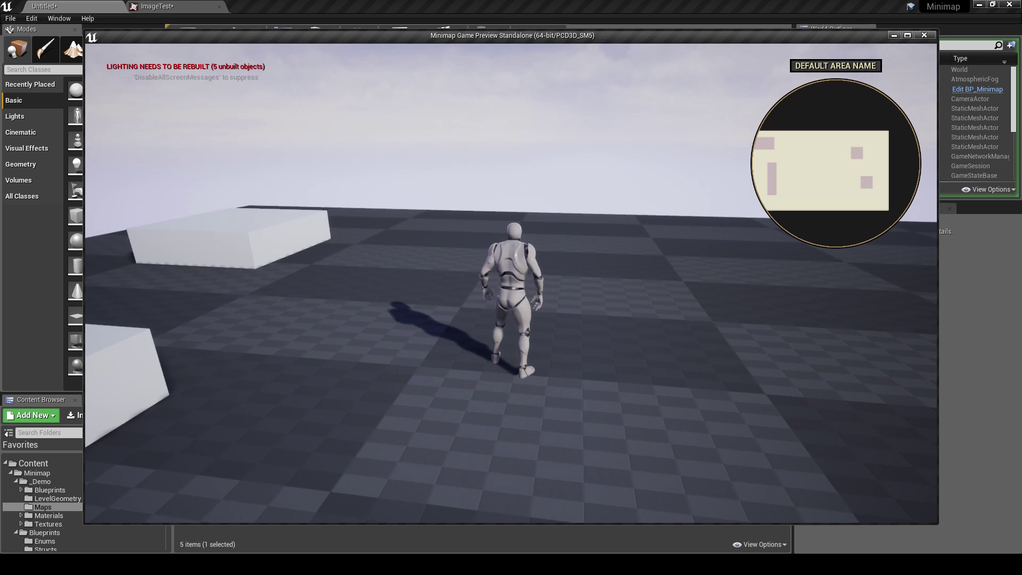
{"action": "key", "text": "w"}
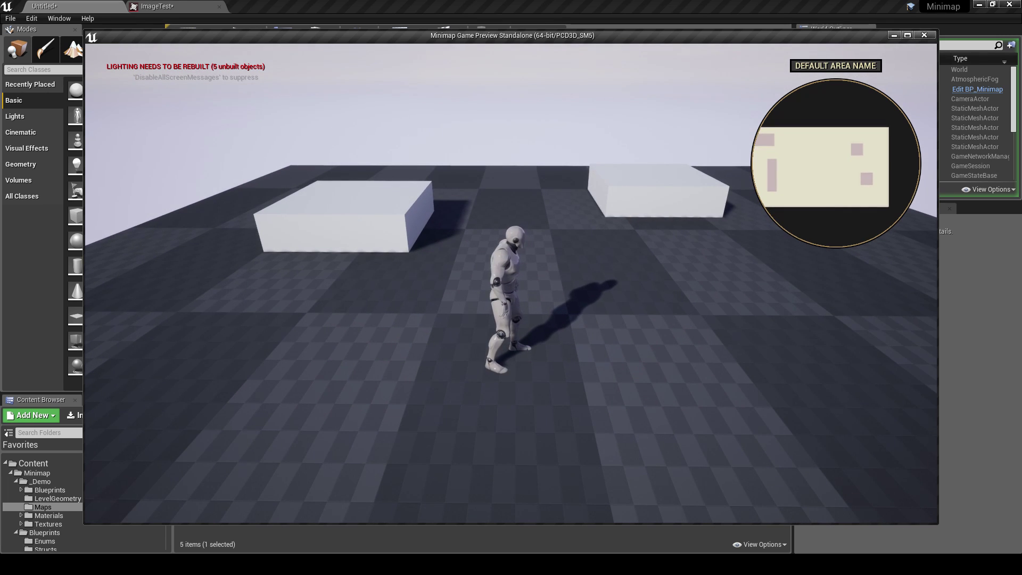
Move the character back and forth across the middle of the floor and check the blocks' positions against the minimap.
{"action": "key", "text": "s"}
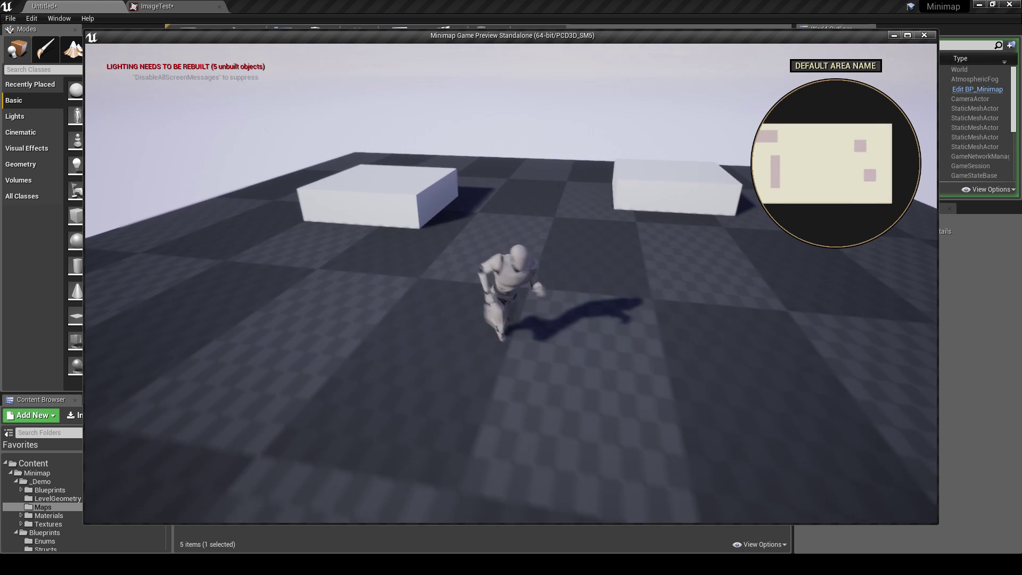
{"action": "key", "text": "w"}
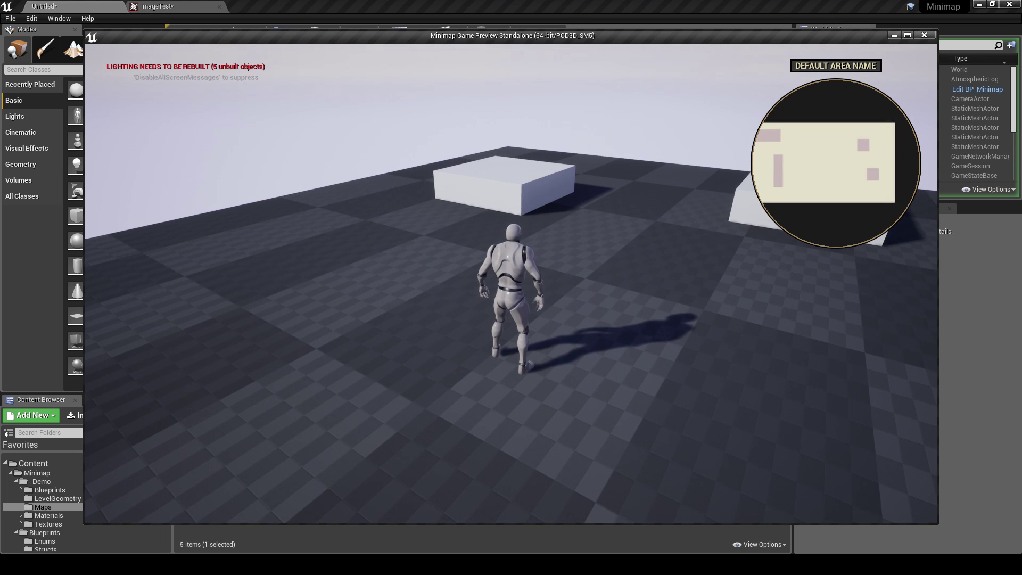
{"action": "key", "text": "s"}
{"action": "key", "text": "s"}
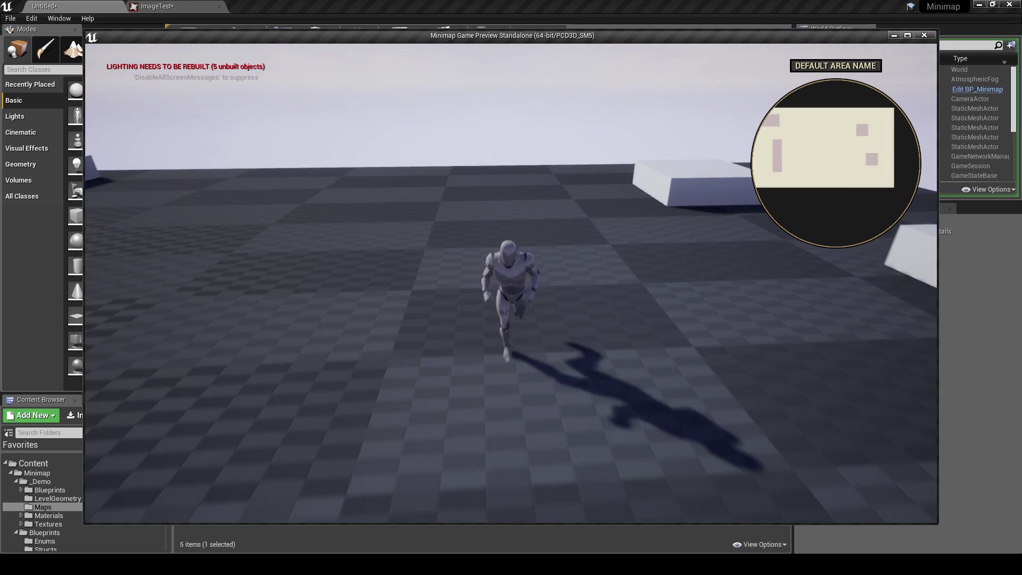
{"action": "key", "text": "w"}
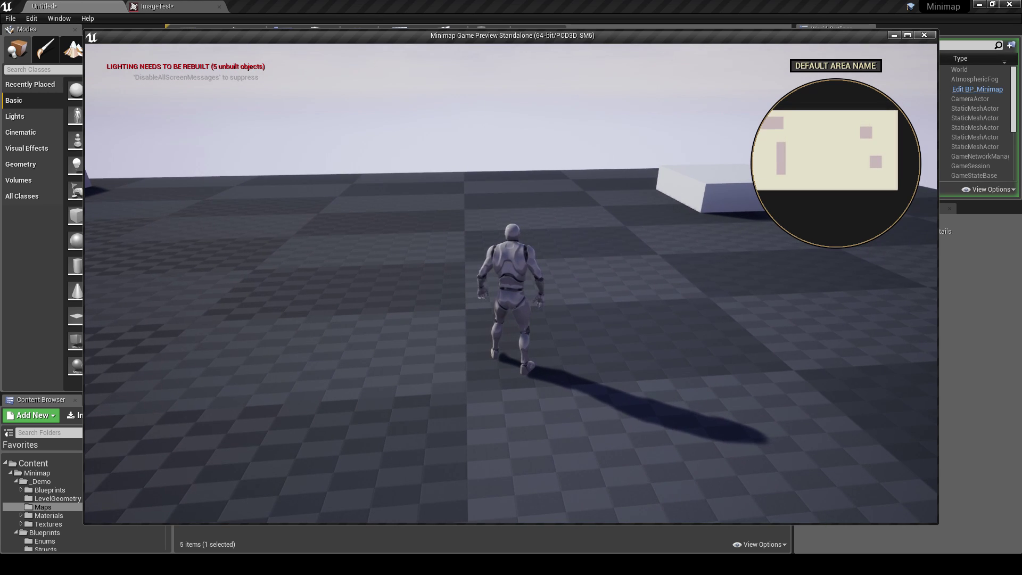
{"action": "key", "text": "w"}
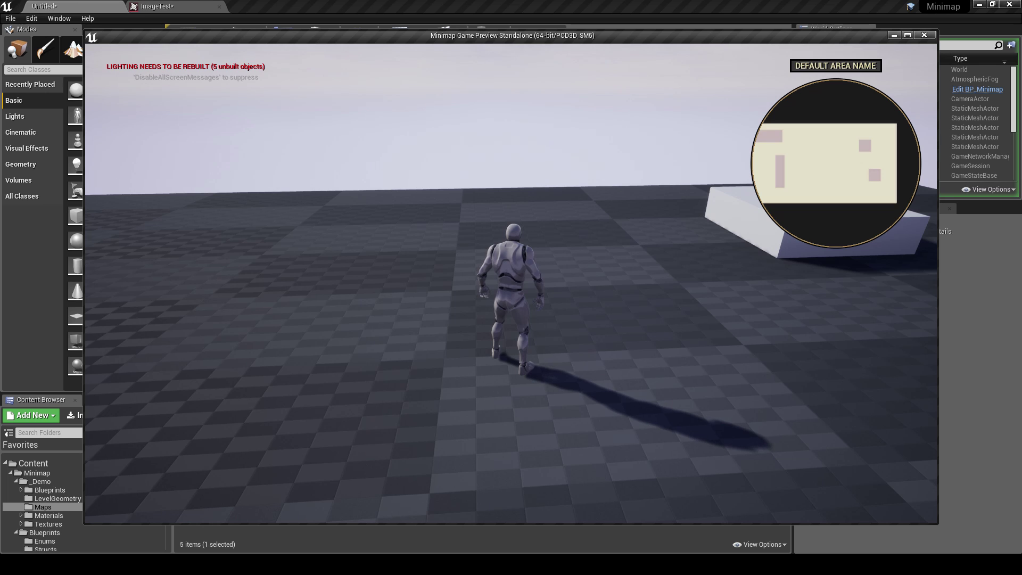
{"action": "key", "text": "w"}
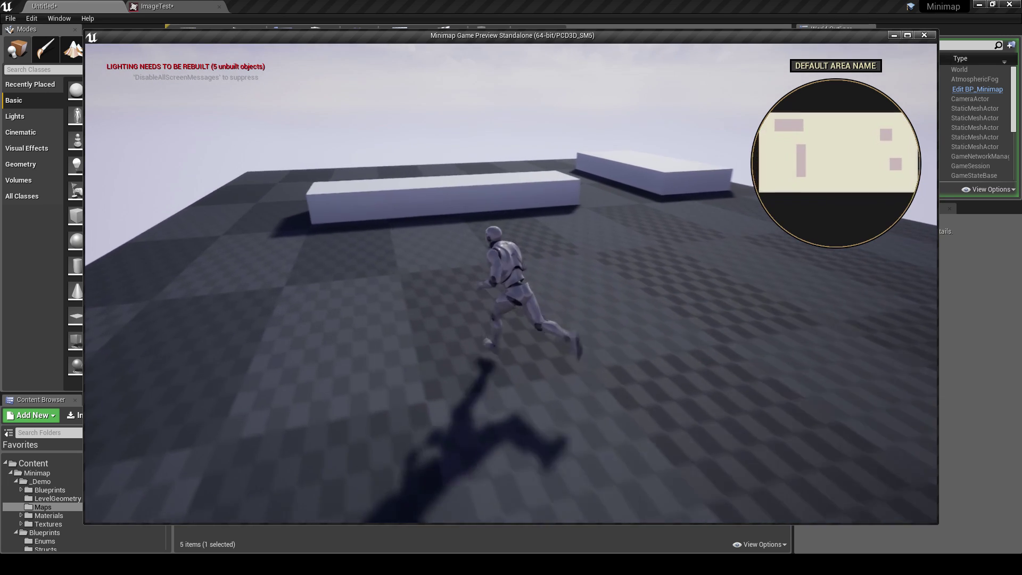
{"action": "key", "text": "a"}
{"action": "key", "text": "w"}
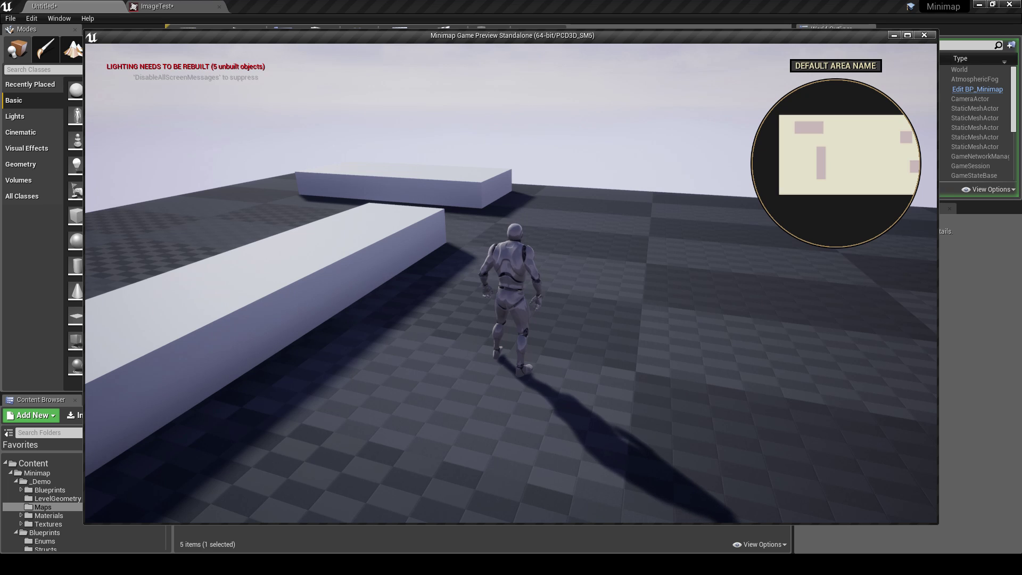
{"action": "key", "text": "w"}
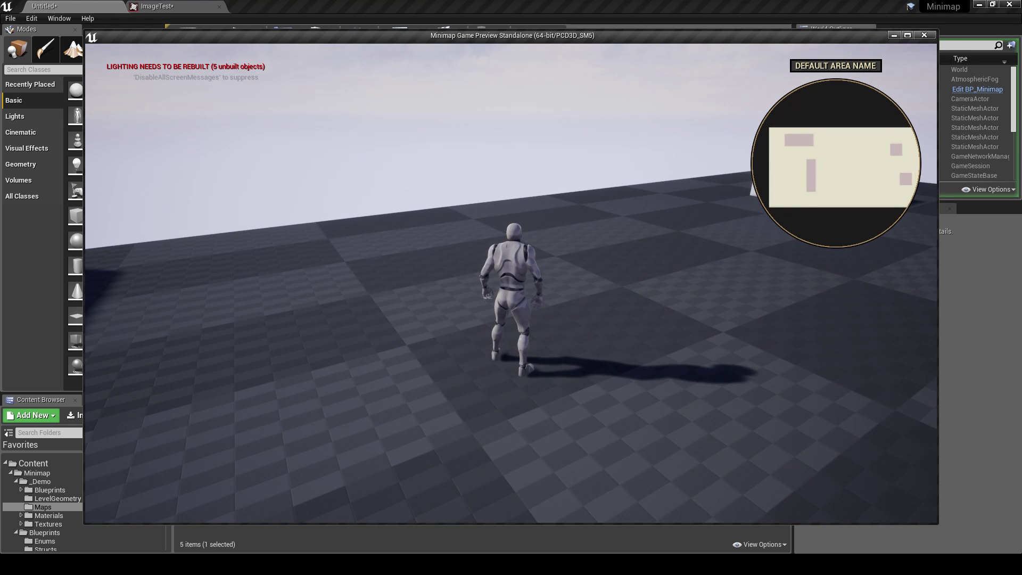
{"action": "key", "text": "w"}
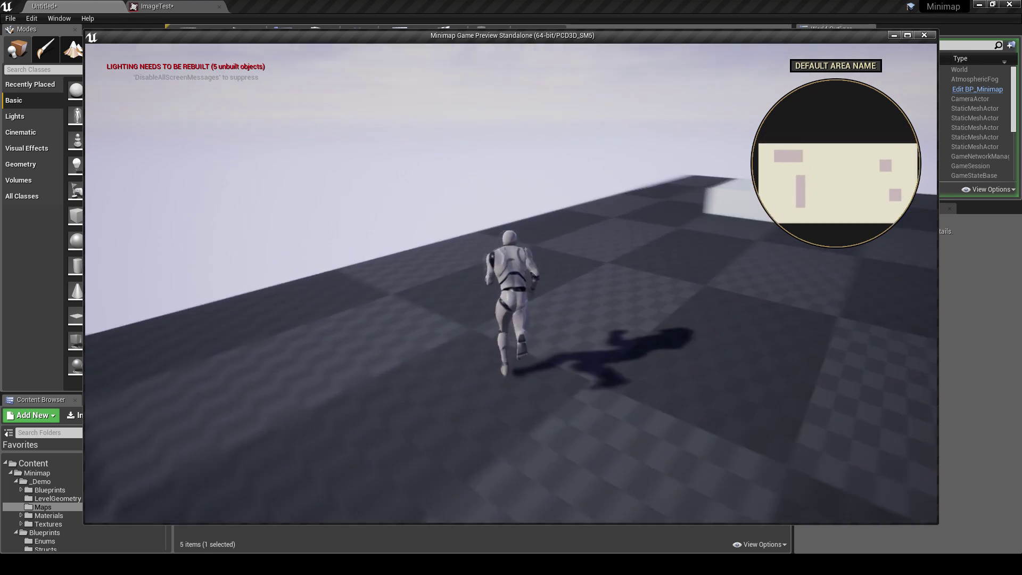
{"action": "key", "text": "d"}
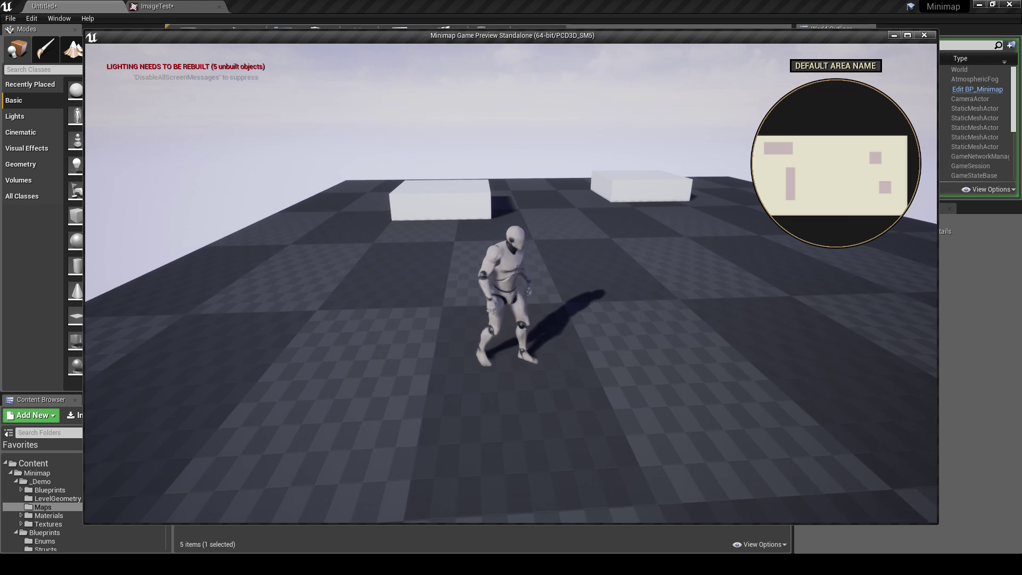
{"action": "key", "text": "w"}
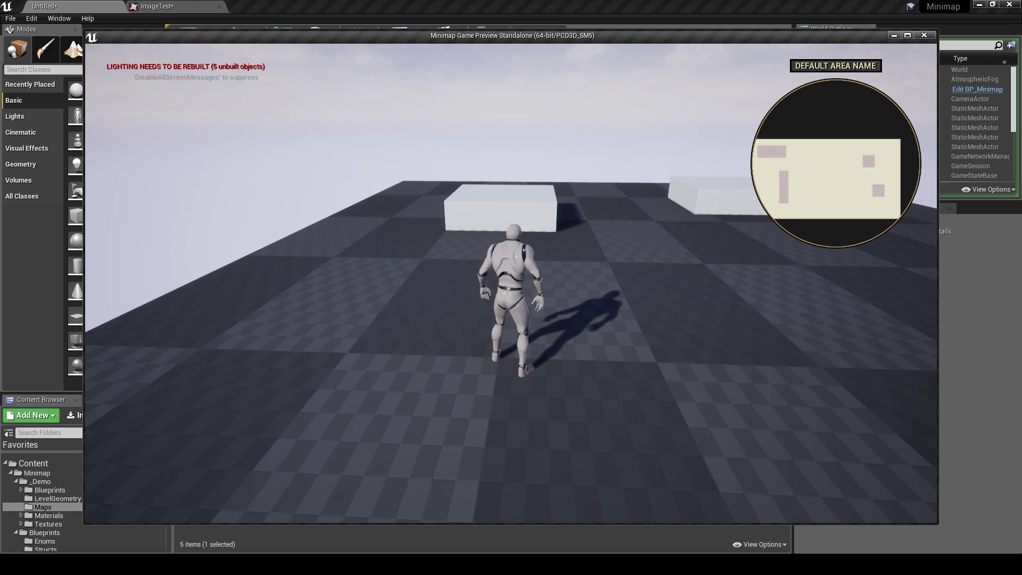
Run the character from the square blocks to the elongated blocks, compare the surroundings with the minimap, and end the play session.
{"action": "key", "text": "w"}
{"action": "key", "text": "d"}
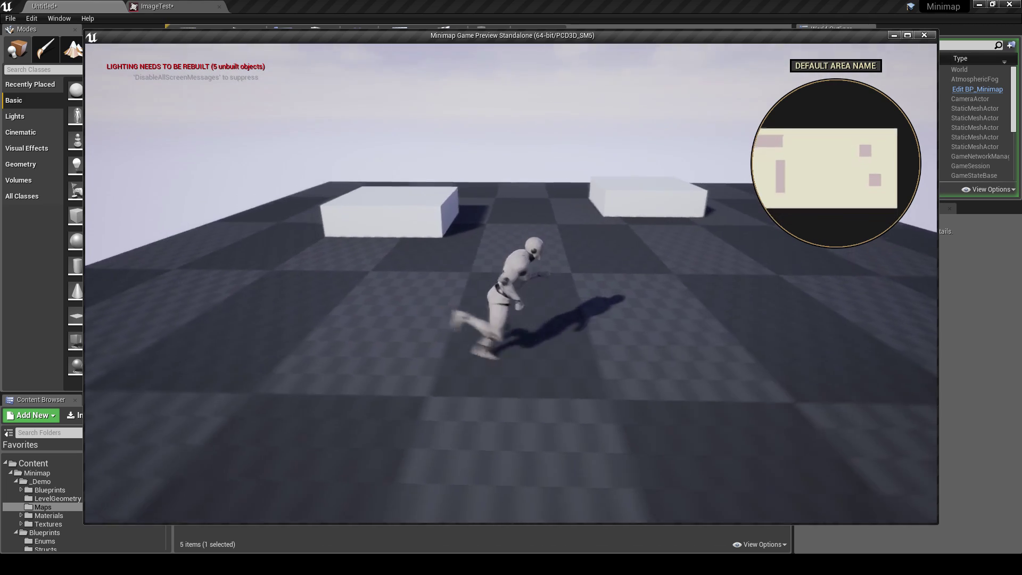
{"action": "key", "text": "s"}
{"action": "key", "text": "a"}
{"action": "key", "text": "w"}
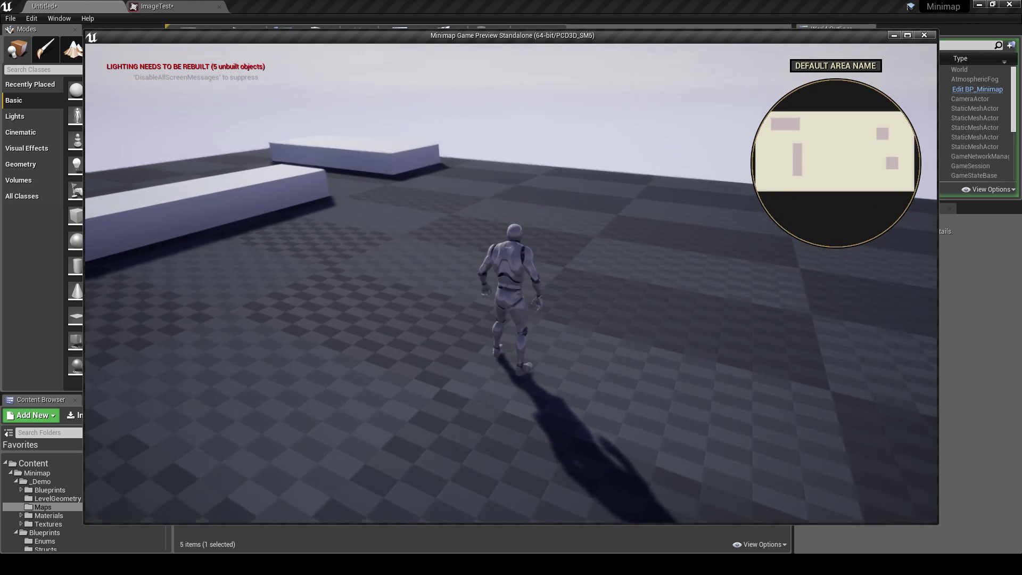
{"action": "key", "text": "w"}
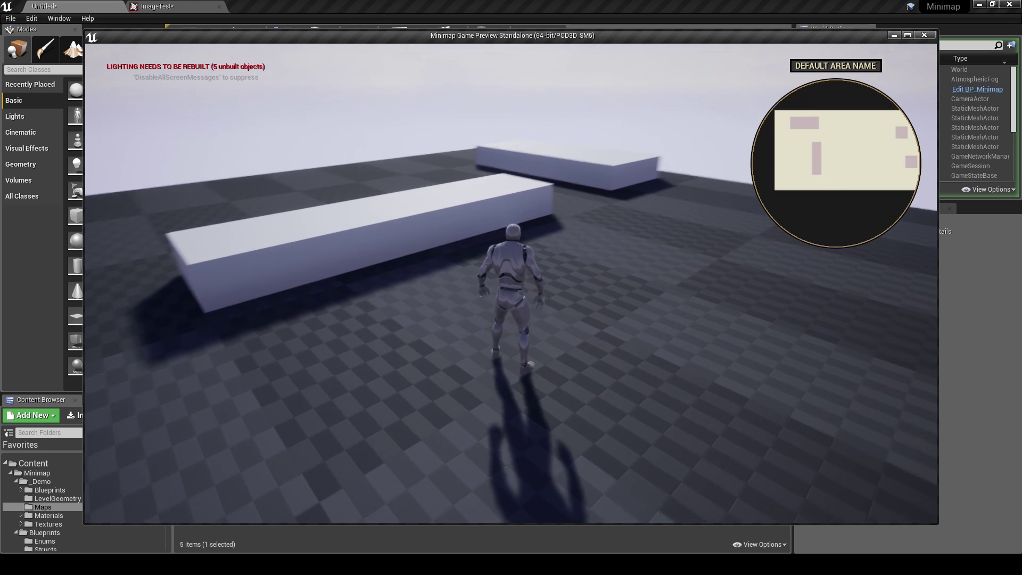
{"action": "key", "text": "w"}
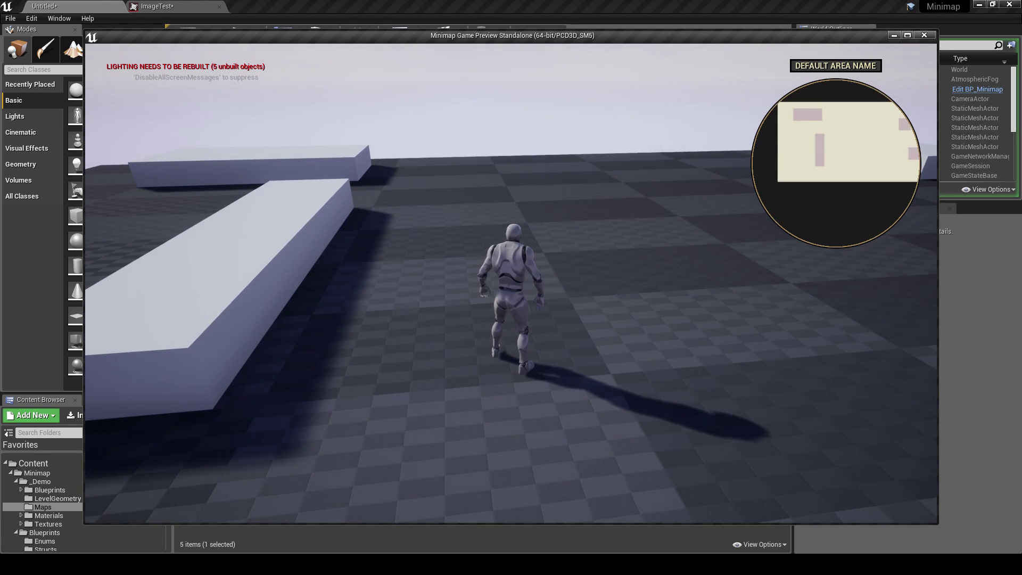
{"action": "key", "text": "w"}
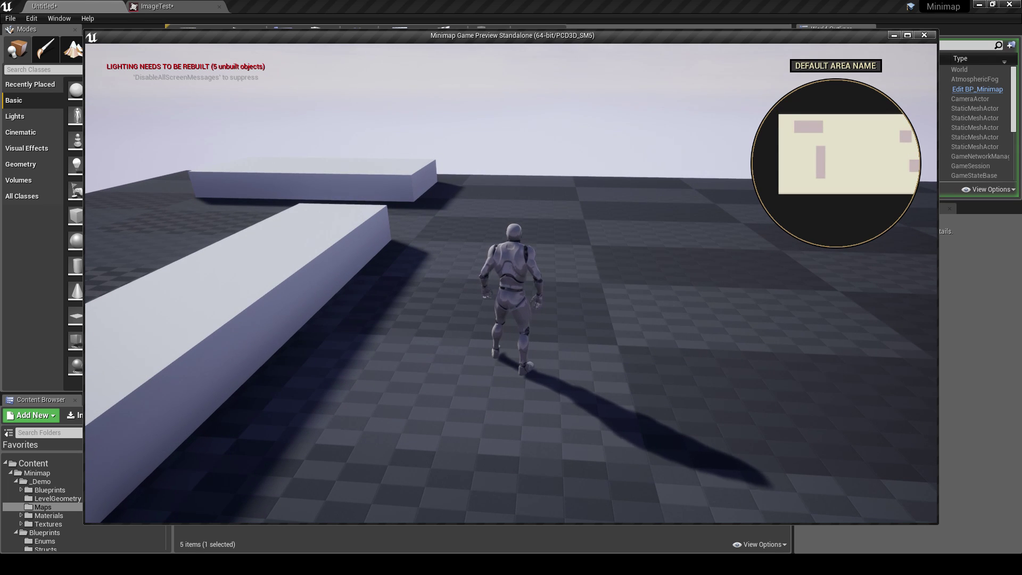
{"action": "key", "text": "w"}
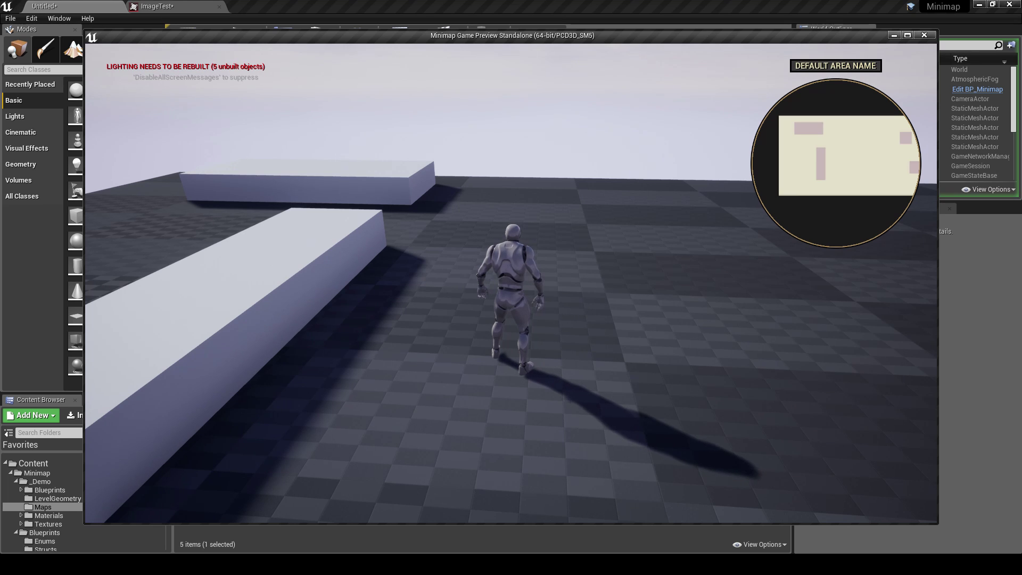
{"action": "key", "text": "w"}
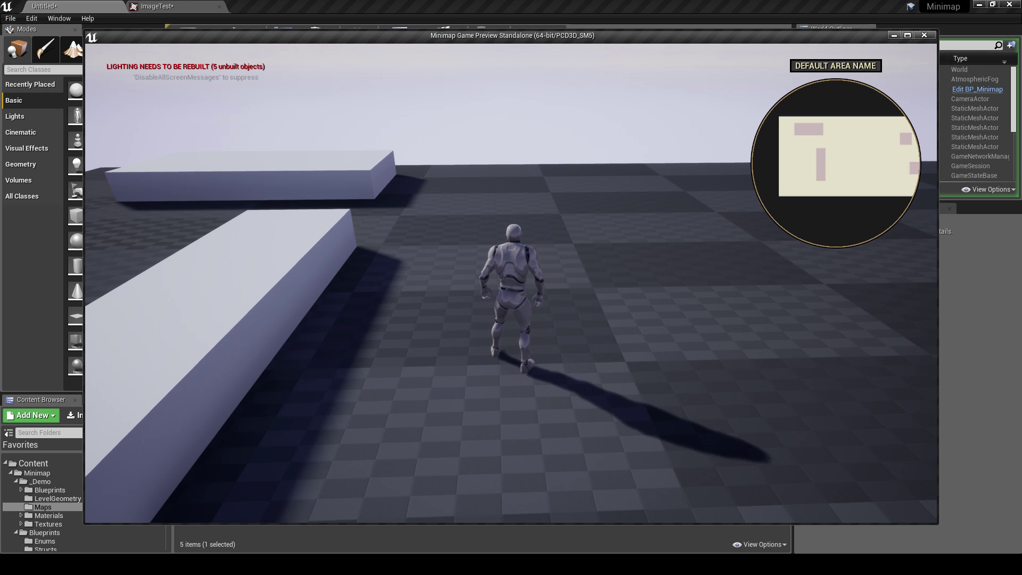
{"action": "key", "text": "Escape"}
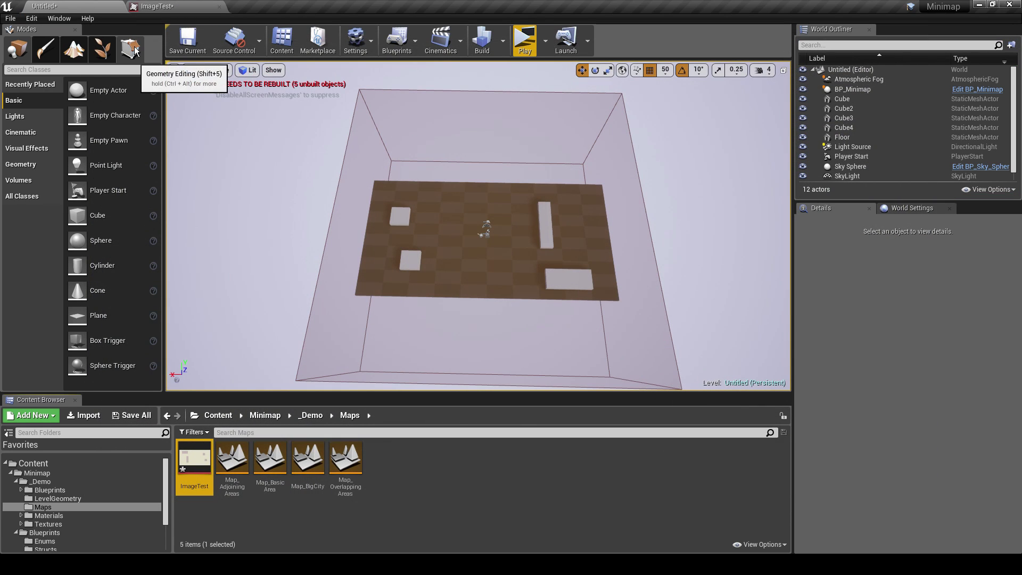
Open the ThirdPersonCharacter blueprint from _Demo/Blueprints/Characters/ThirdPersonBP/Blueprints, enlarging the content browser for the folder tree.
{"action": "left_click", "coordinate": [70, 490]}
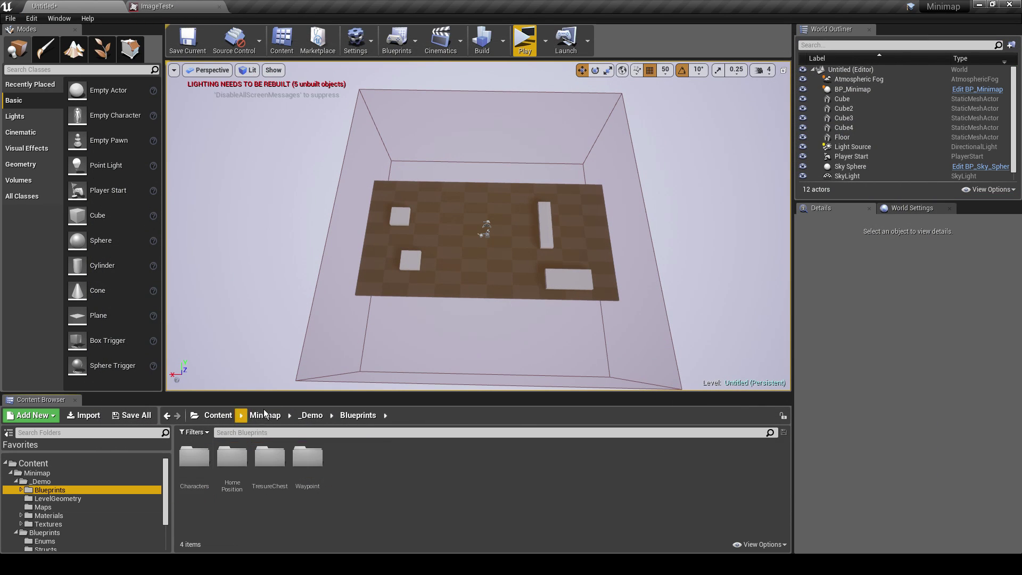
{"action": "left_click_drag", "start_coordinate": [269, 395], "coordinate": [155, 343]}
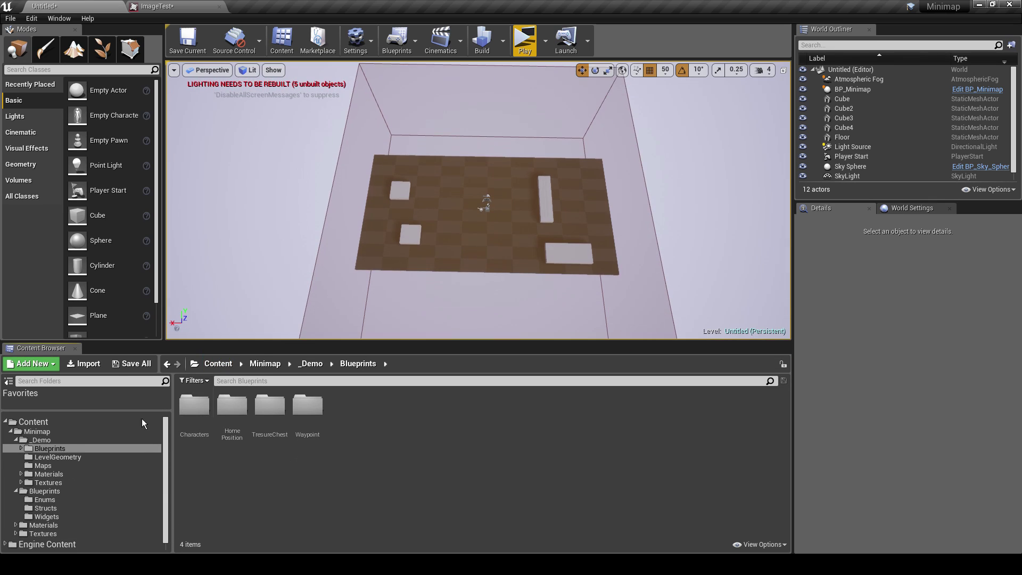
{"action": "left_click", "coordinate": [21, 448]}
{"action": "left_click", "coordinate": [21, 448]}
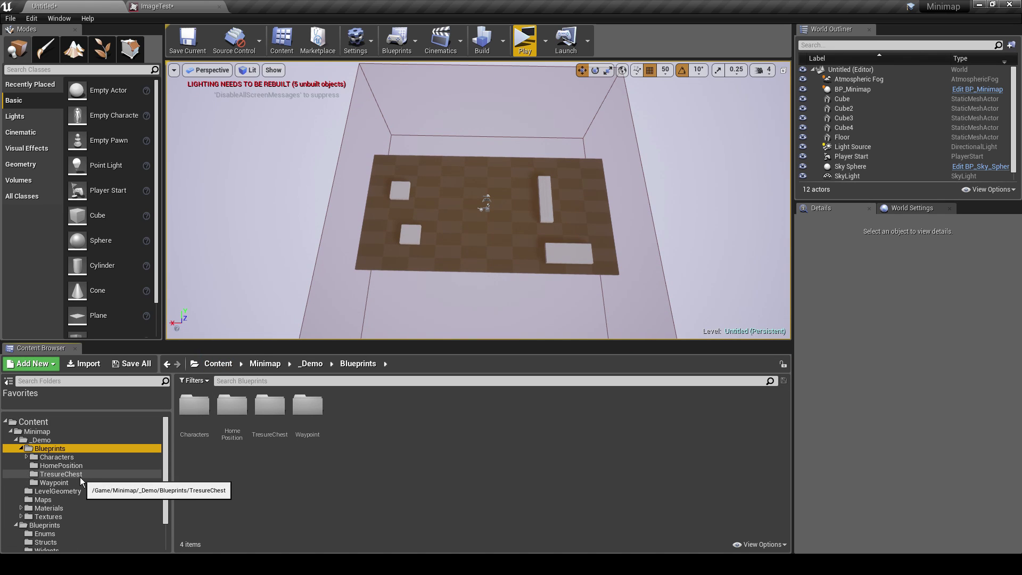
{"action": "left_click", "coordinate": [25, 458]}
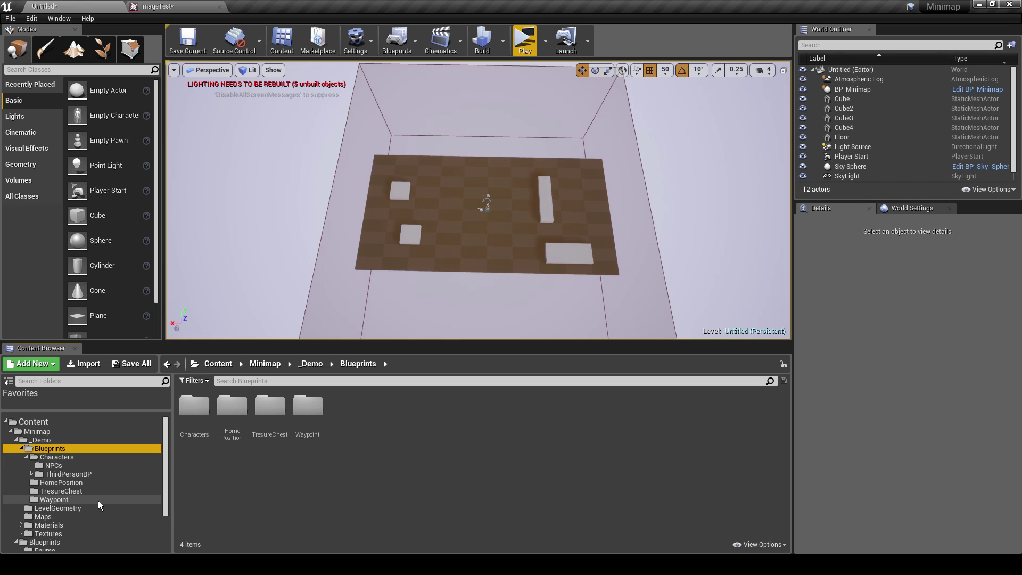
{"action": "left_click", "coordinate": [32, 474]}
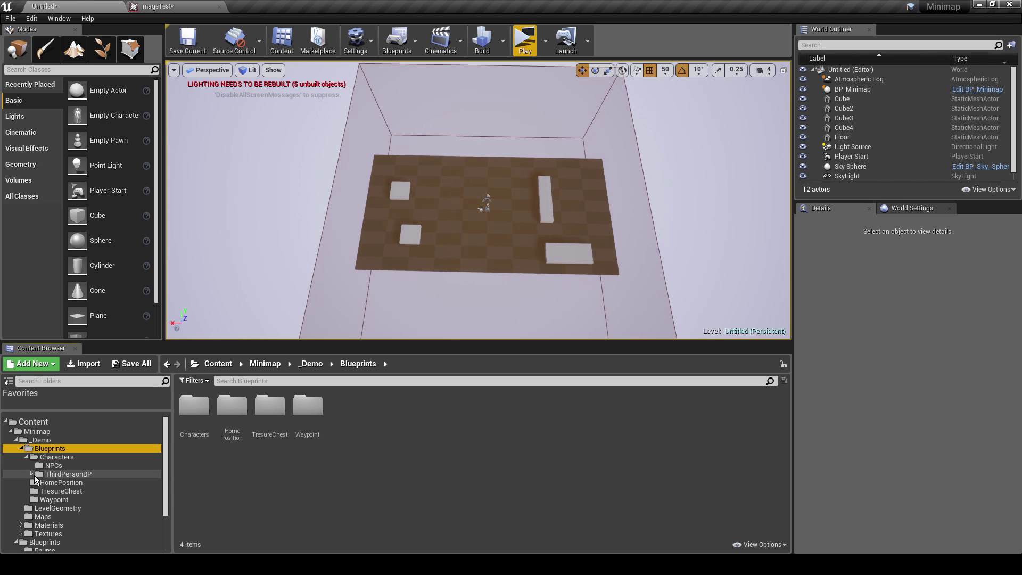
{"action": "left_click", "coordinate": [64, 483]}
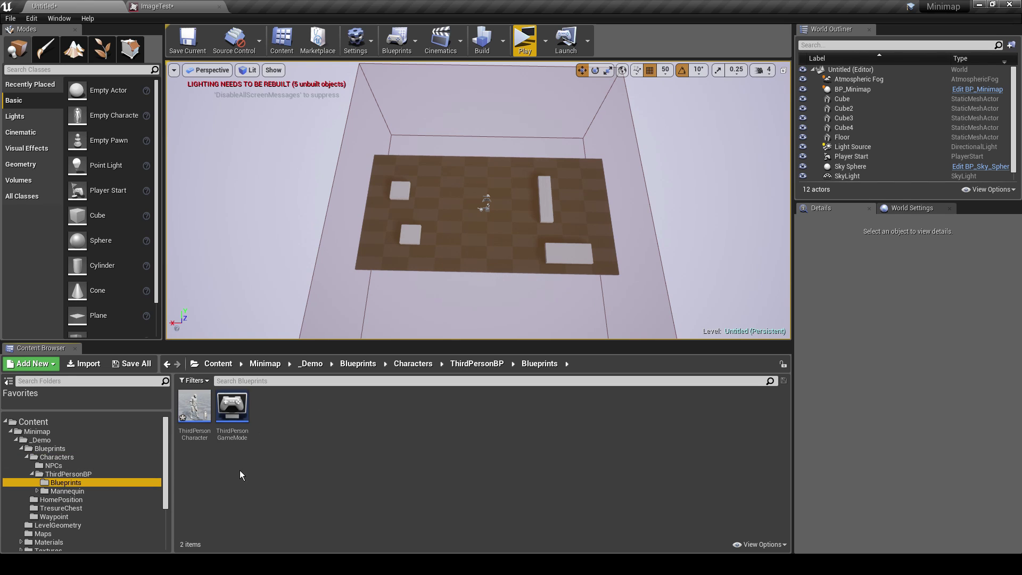
{"action": "left_click", "coordinate": [193, 407]}
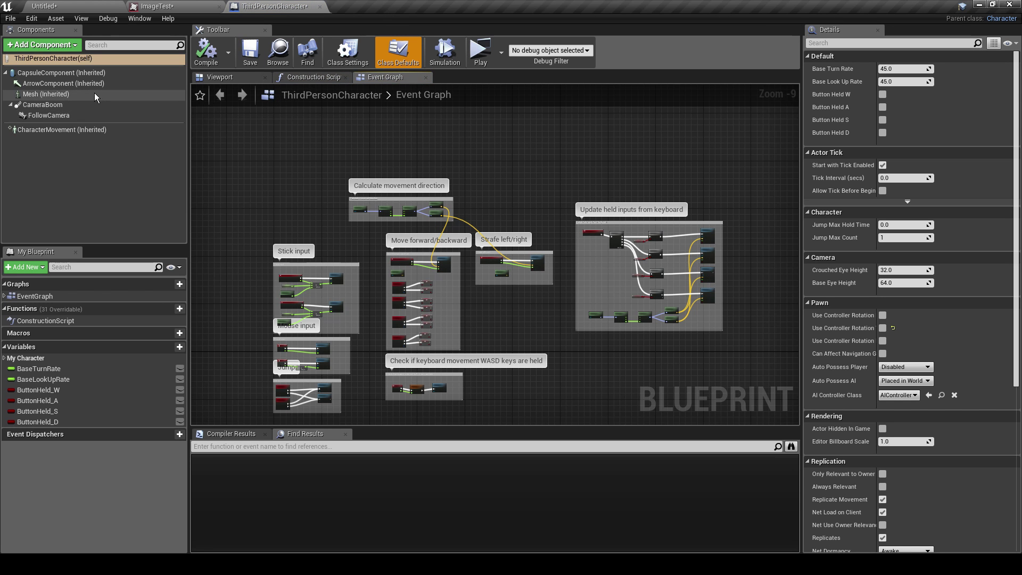
Add a Component Minimap Icon component to the ThirdPersonCharacter blueprint, finding it by searching for "mini".
{"action": "left_click", "coordinate": [69, 46]}
{"action": "left_click", "coordinate": [220, 118]}
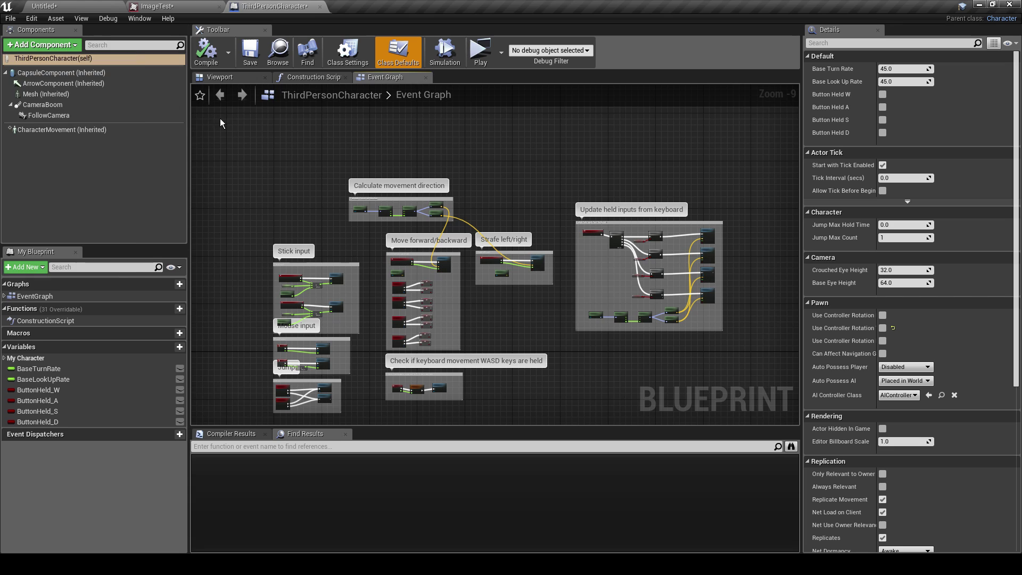
{"action": "left_click", "coordinate": [73, 49]}
{"action": "type", "text": "min"}
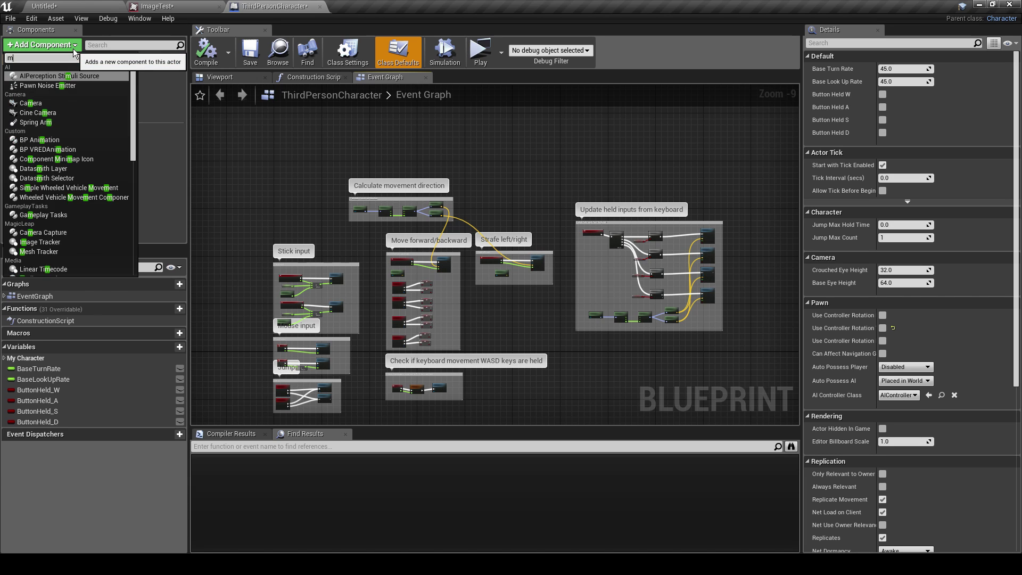
{"action": "key", "text": "BackSpace"}
{"action": "key", "text": "BackSpace"}
{"action": "key", "text": "BackSpace"}
{"action": "type", "text": "mini"}
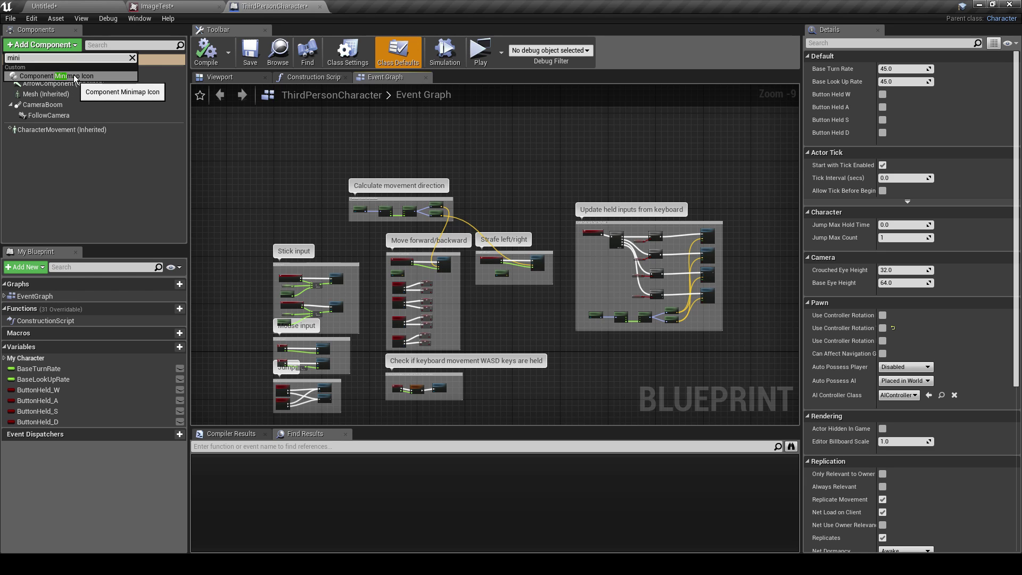
{"action": "left_click", "coordinate": [74, 75]}
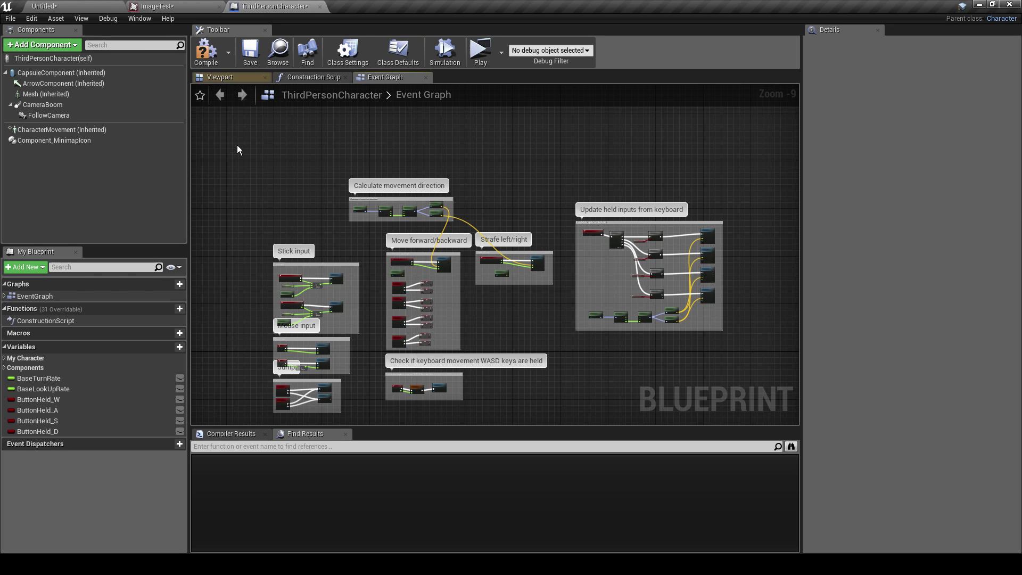
Set the Minimap Icon of Component_MinimapIcon to the T_ArrowPlayer texture, widening the details area for its properties.
{"action": "left_click", "coordinate": [103, 141]}
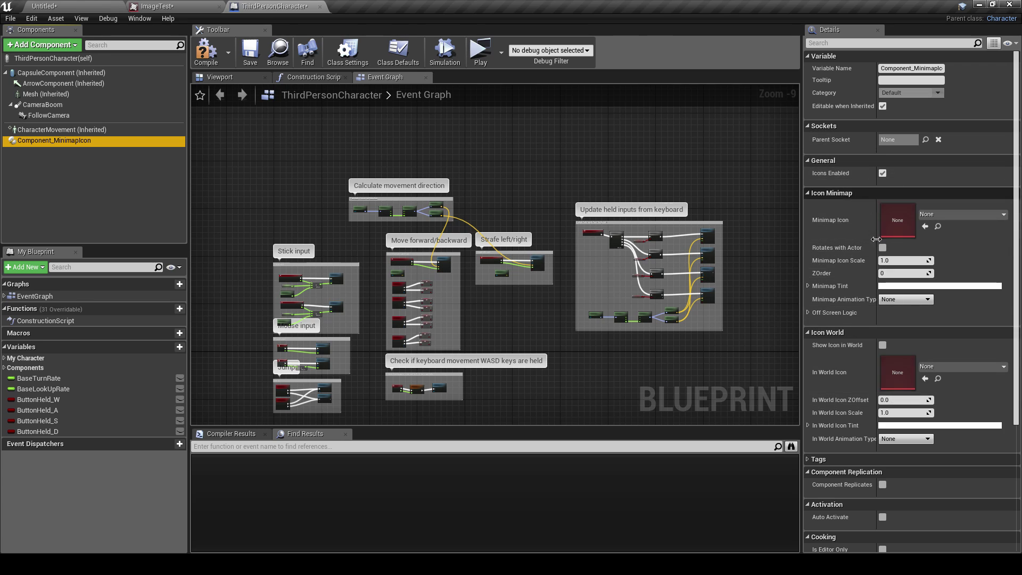
{"action": "left_click_drag", "start_coordinate": [800, 167], "coordinate": [771, 171]}
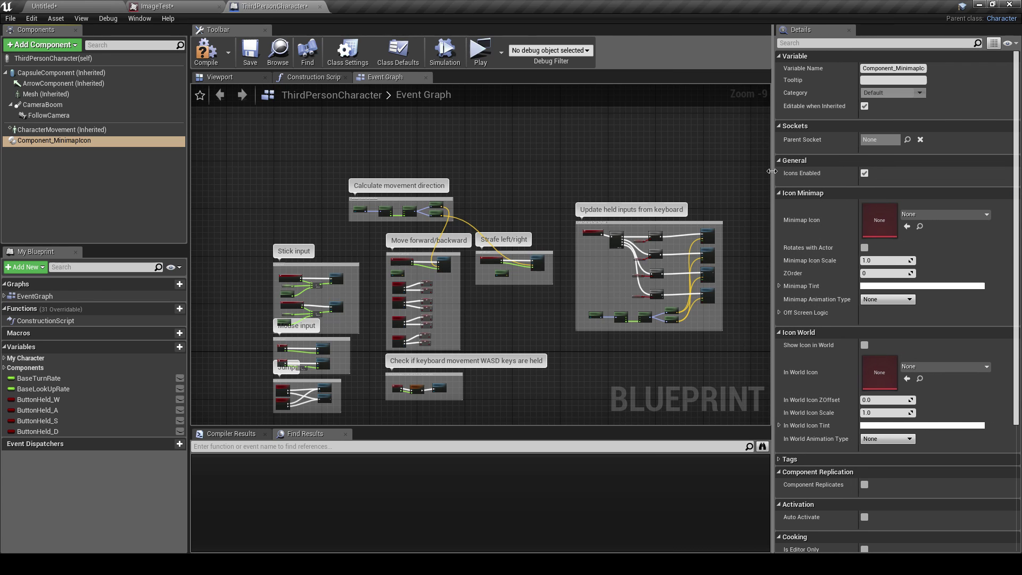
{"action": "left_click", "coordinate": [912, 213]}
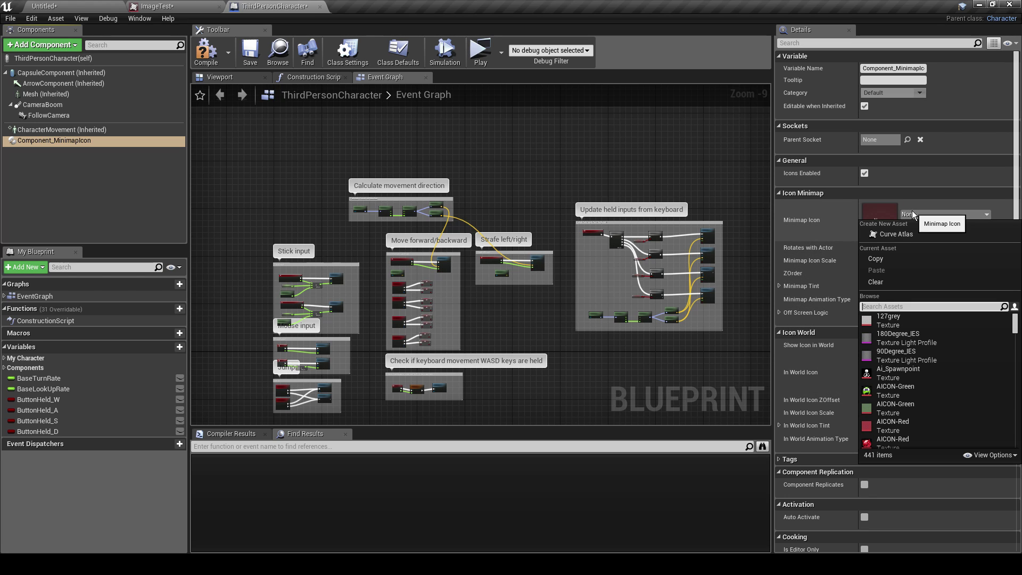
{"action": "type", "text": "player"}
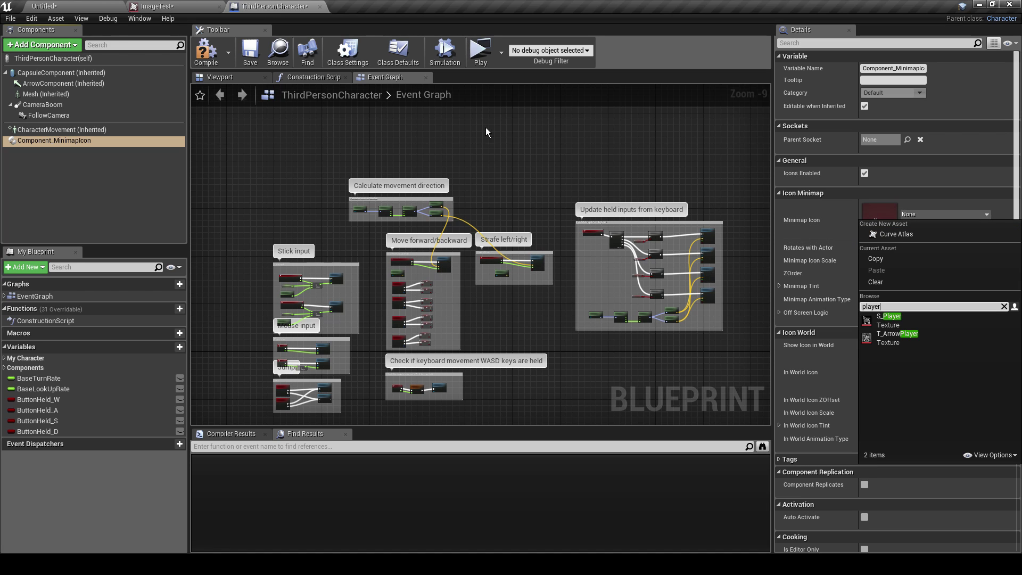
{"action": "left_click", "coordinate": [895, 332]}
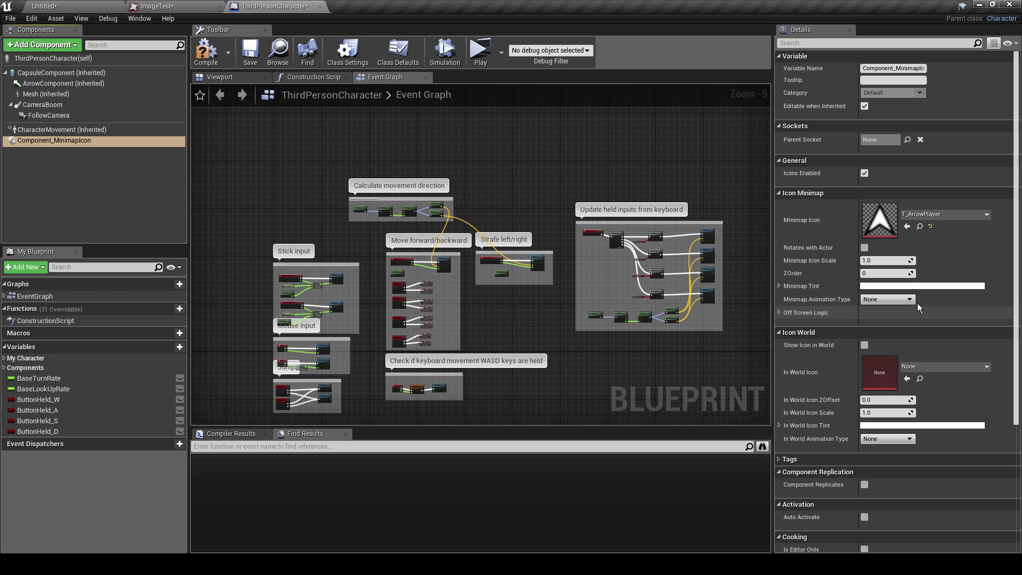
Locate T_ArrowPlayer in the MinimapIcons texture folder and look over the other icon textures available there.
{"action": "left_click", "coordinate": [918, 231]}
{"action": "left_click_drag", "start_coordinate": [510, 350], "coordinate": [510, 268]}
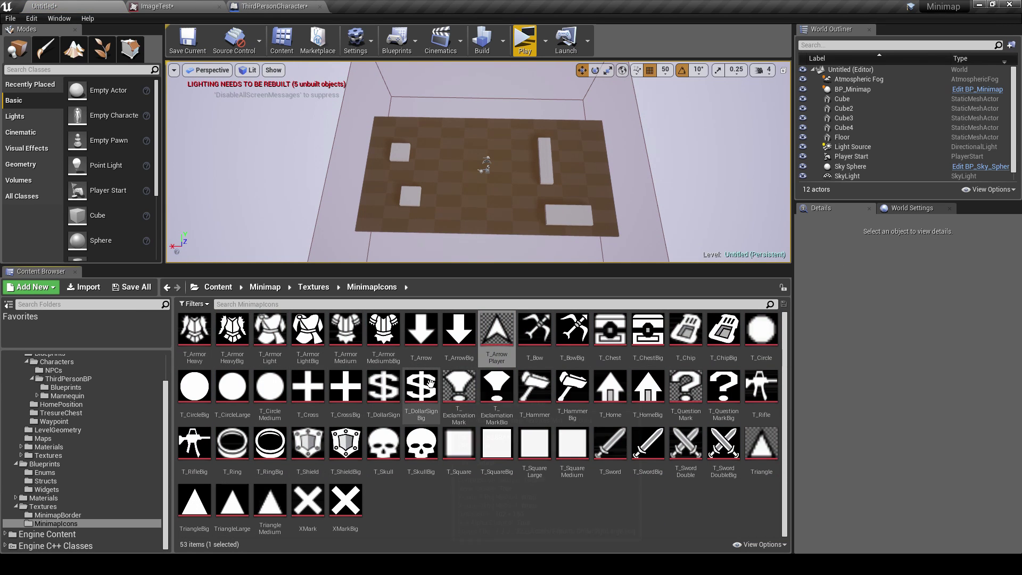
{"action": "left_click", "coordinate": [496, 335]}
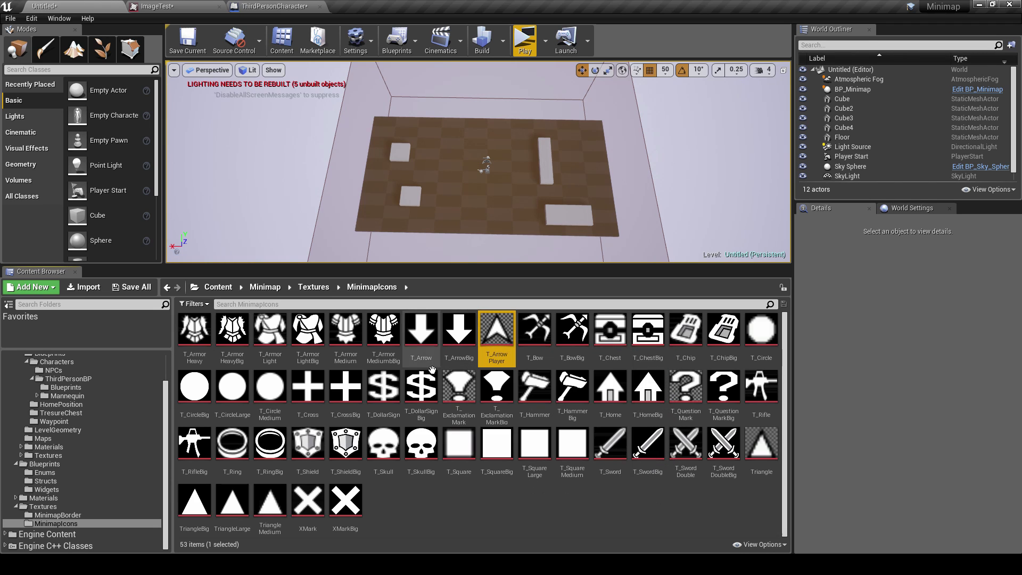
{"action": "left_click", "coordinate": [345, 386]}
{"action": "left_click", "coordinate": [613, 385]}
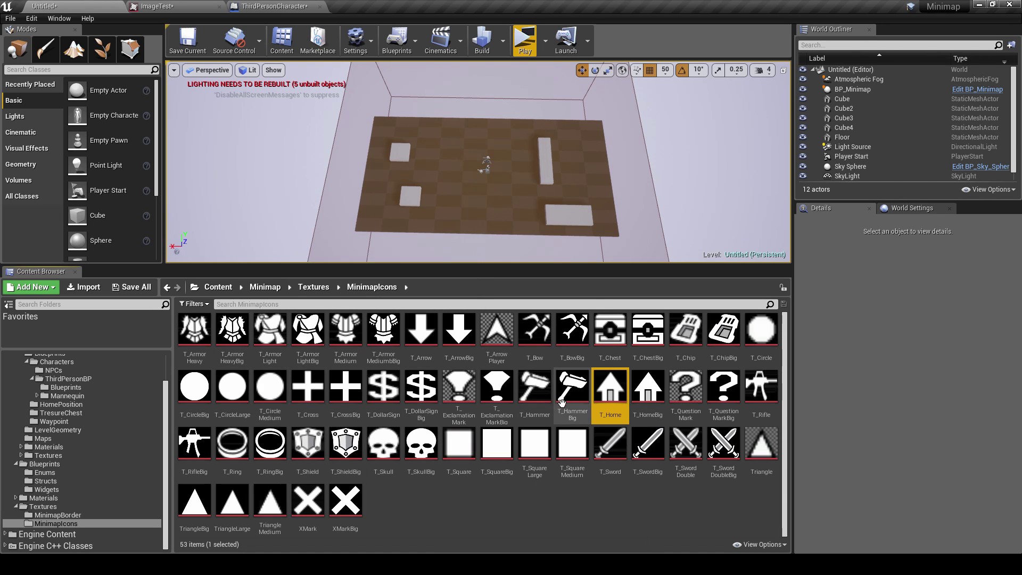
{"action": "left_click", "coordinate": [504, 348]}
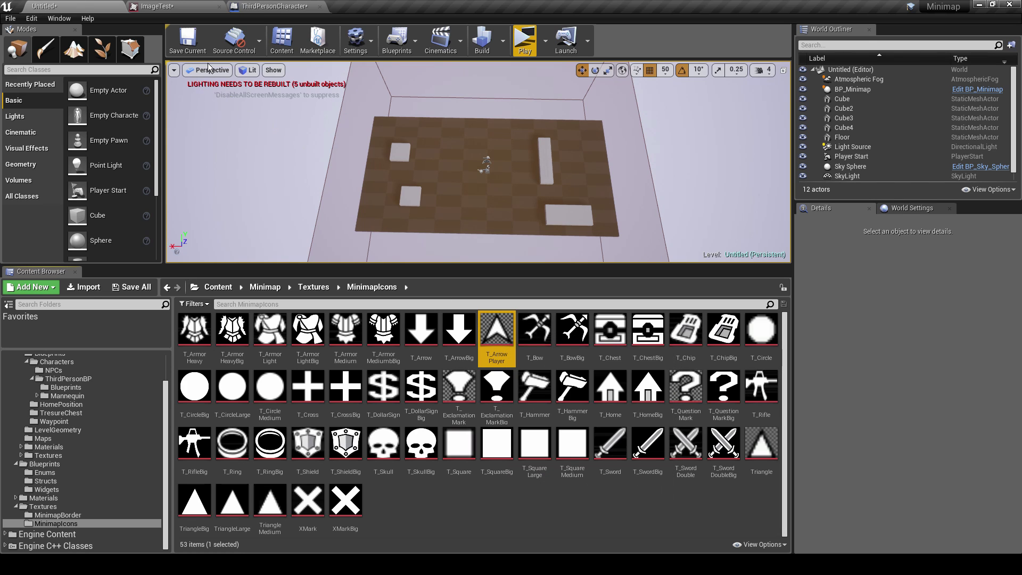
Close the ImageTest texture editor and compile ThirdPersonCharacter with its minimap icon component.
{"action": "left_click", "coordinate": [186, 11]}
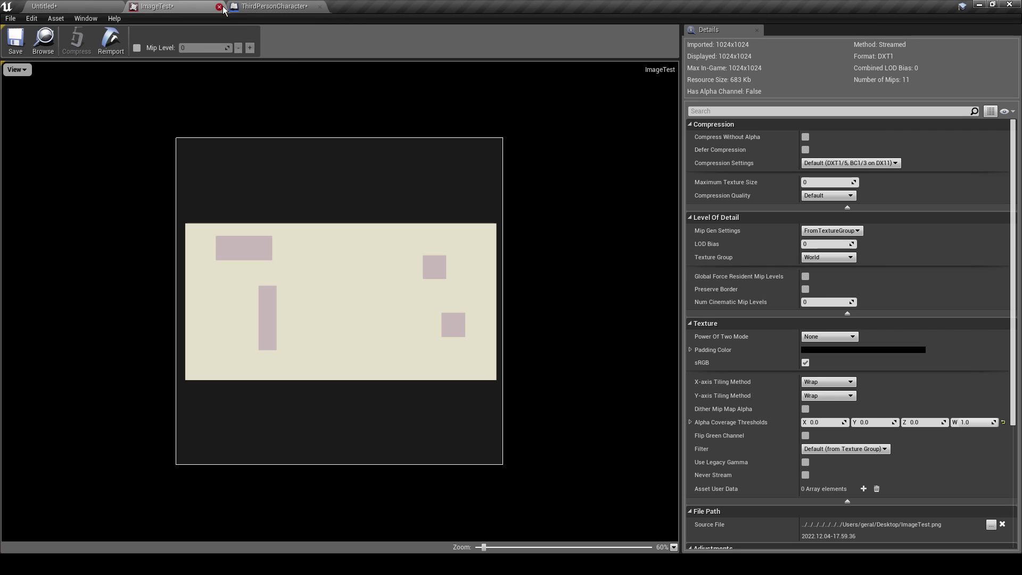
{"action": "middle_click", "coordinate": [193, 9]}
{"action": "left_click", "coordinate": [190, 7]}
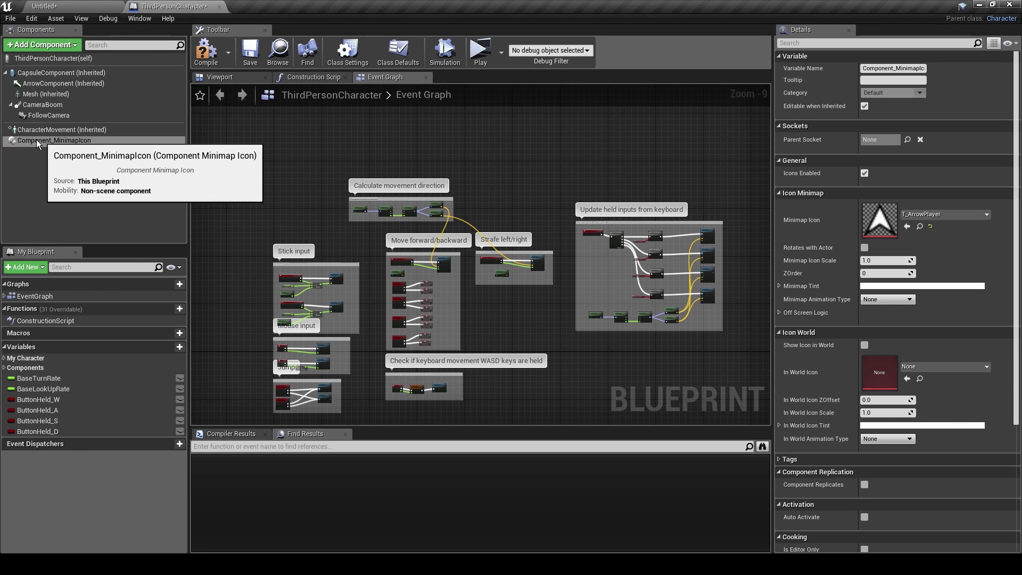
{"action": "left_click", "coordinate": [75, 141]}
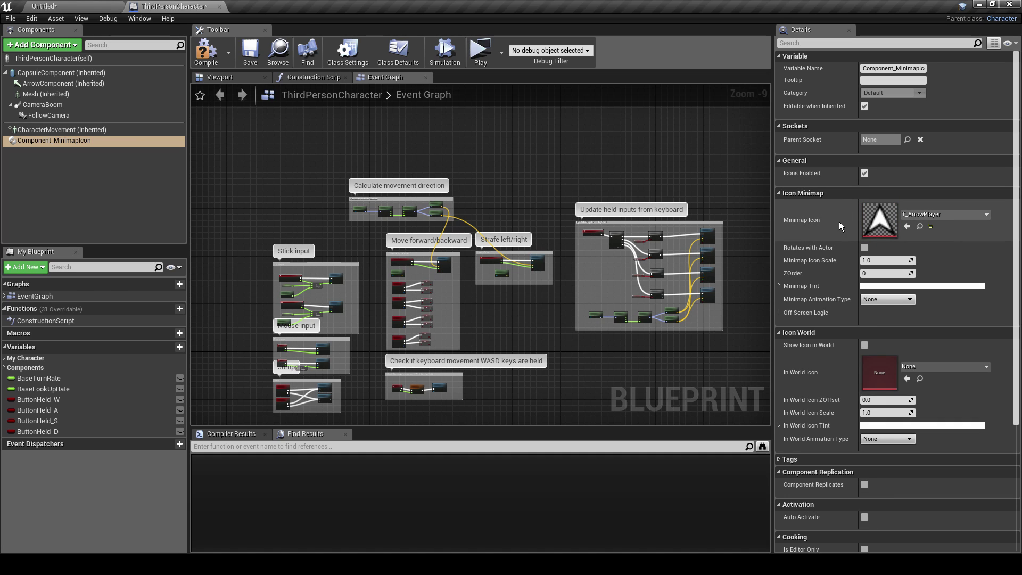
{"action": "left_click", "coordinate": [209, 55]}
Play the level and run the character around in every direction, checking the player arrow's position and rotation on the minimap.
{"action": "left_click", "coordinate": [54, 6]}
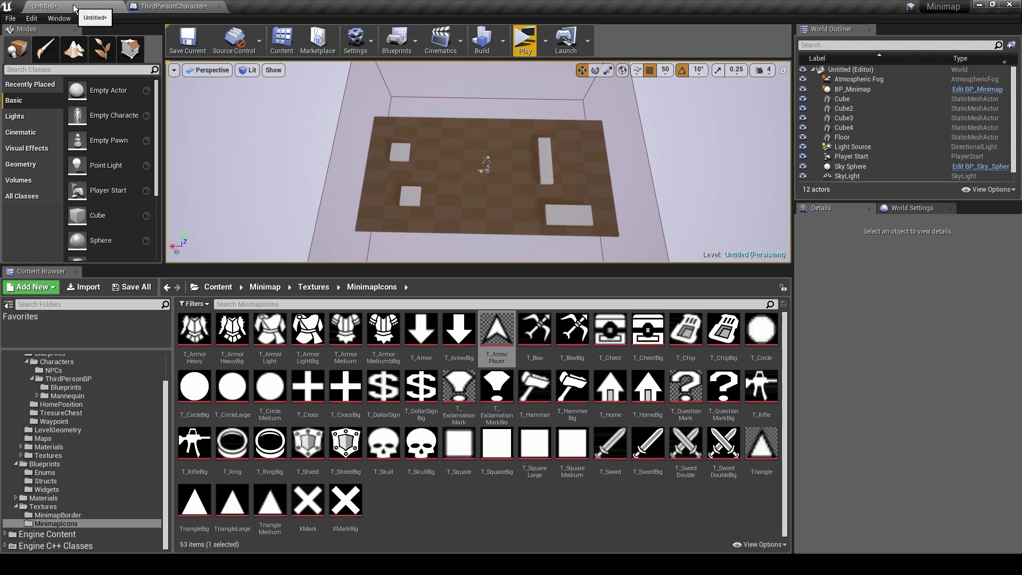
{"action": "left_click", "coordinate": [521, 45]}
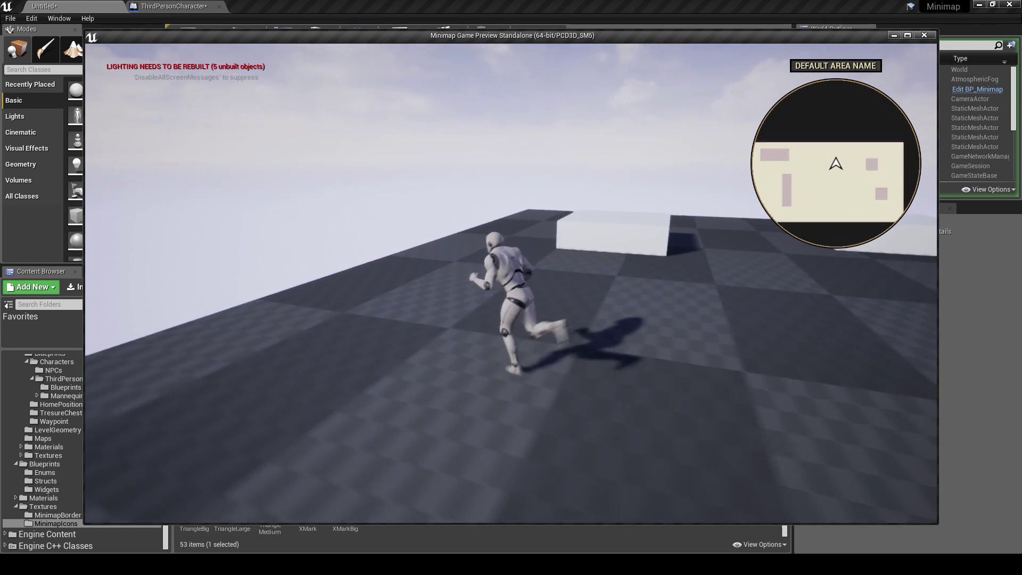
{"action": "key", "text": "w"}
{"action": "key", "text": "a"}
{"action": "key", "text": "s"}
{"action": "key", "text": "d"}
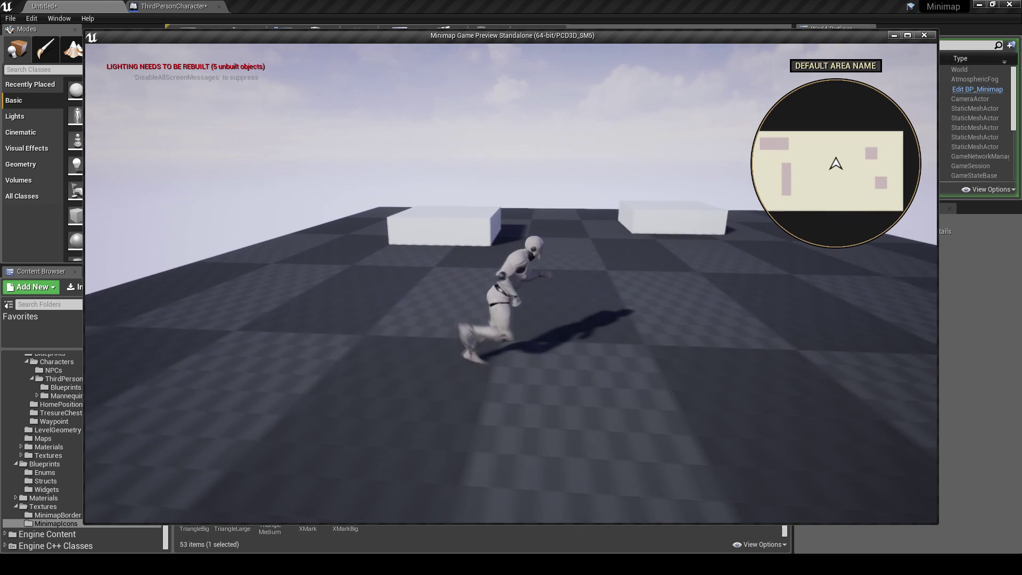
{"action": "key", "text": "s"}
{"action": "key", "text": "w"}
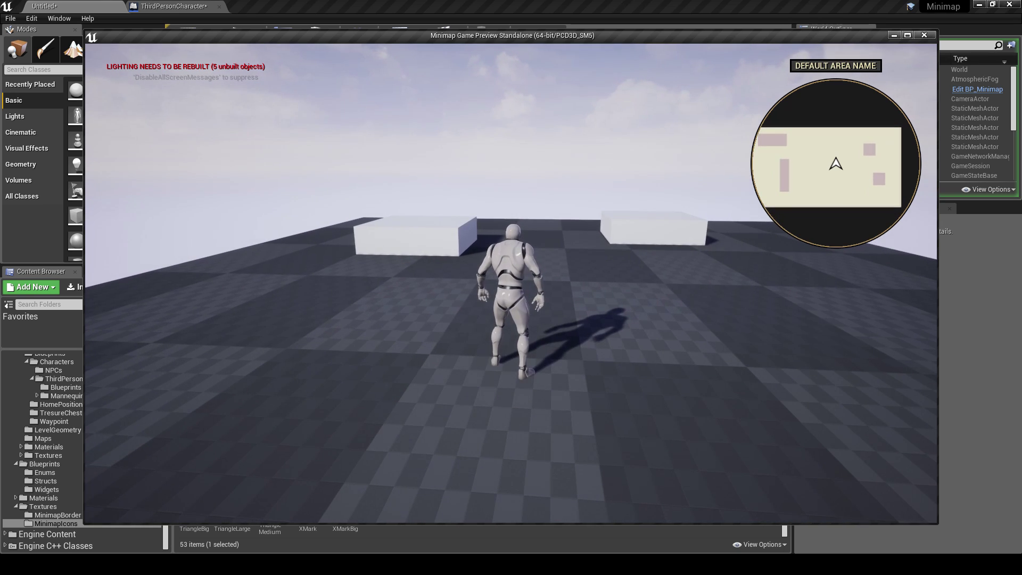
Run the character in all directions in the preview to check how the minimap arrow responds to turning, and end the play session.
{"action": "key", "text": "a"}
{"action": "key", "text": "w"}
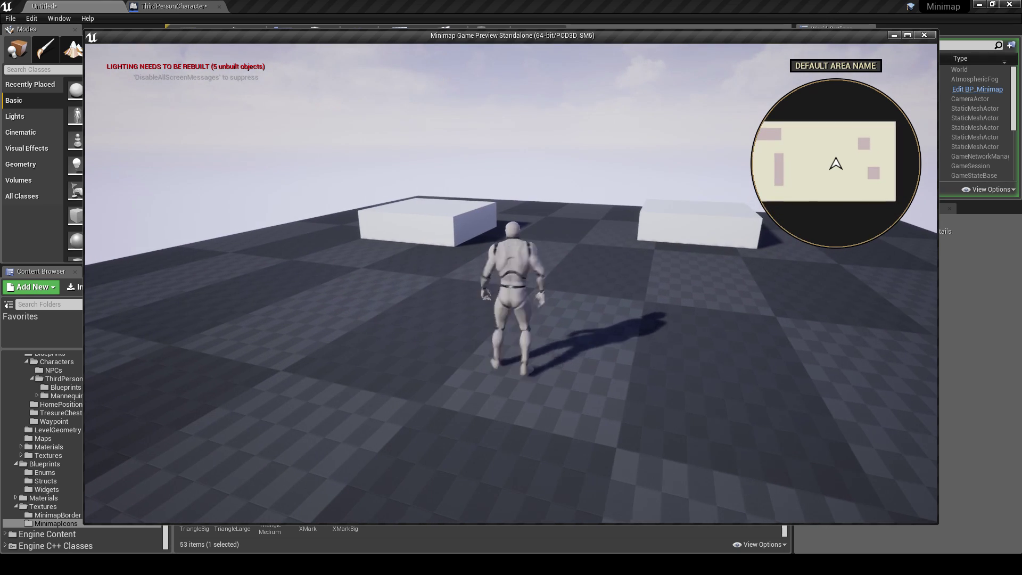
{"action": "key", "text": "a"}
{"action": "key", "text": "w"}
{"action": "key", "text": "s"}
{"action": "key", "text": "d"}
{"action": "key", "text": "a"}
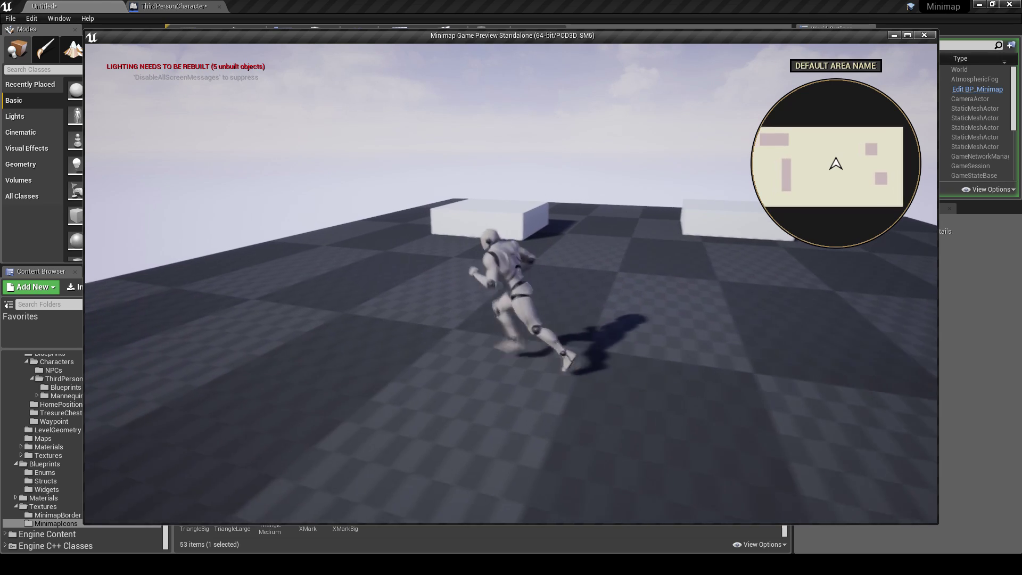
{"action": "key", "text": "s"}
{"action": "key", "text": "w"}
{"action": "key", "text": "Escape"}
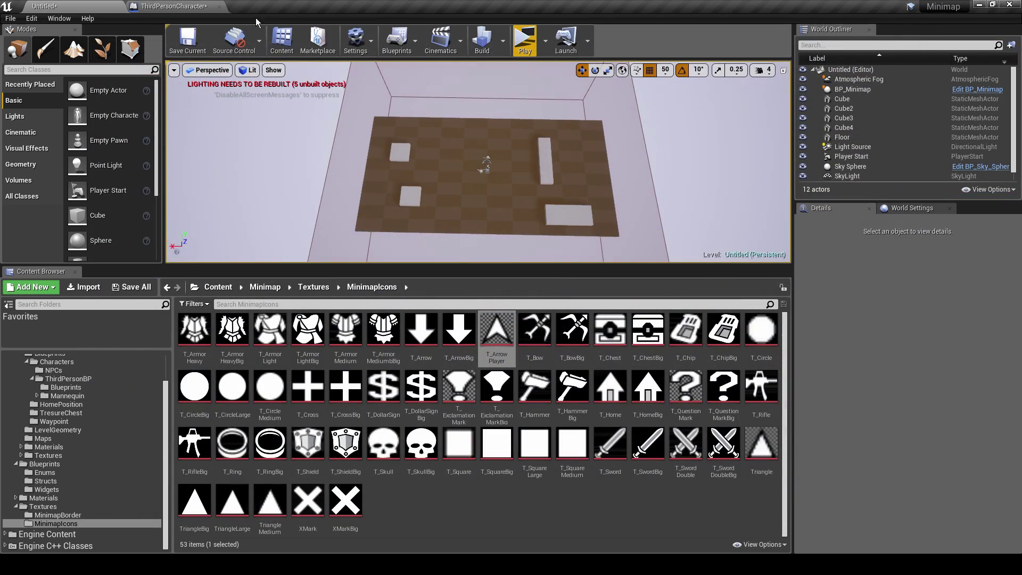
Play the level again and circle the character around, comparing its facing direction with the minimap arrow, and stop playing.
{"action": "left_click", "coordinate": [191, 7]}
{"action": "left_click", "coordinate": [83, 5]}
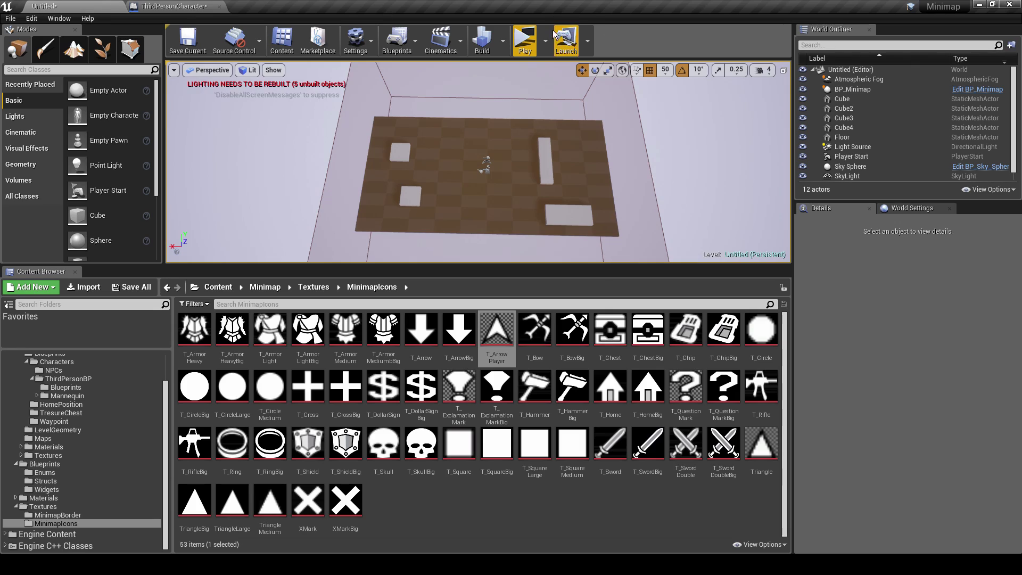
{"action": "left_click", "coordinate": [526, 43]}
{"action": "key", "text": "w"}
{"action": "key", "text": "a"}
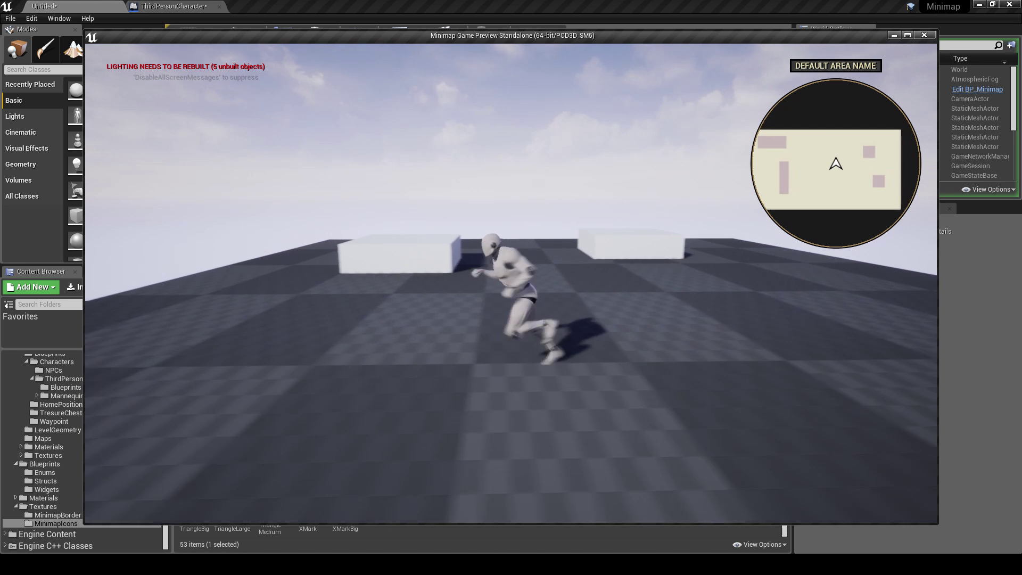
{"action": "key", "text": "s"}
{"action": "key", "text": "d"}
{"action": "key", "text": "w"}
{"action": "key", "text": "a"}
{"action": "key", "text": "s"}
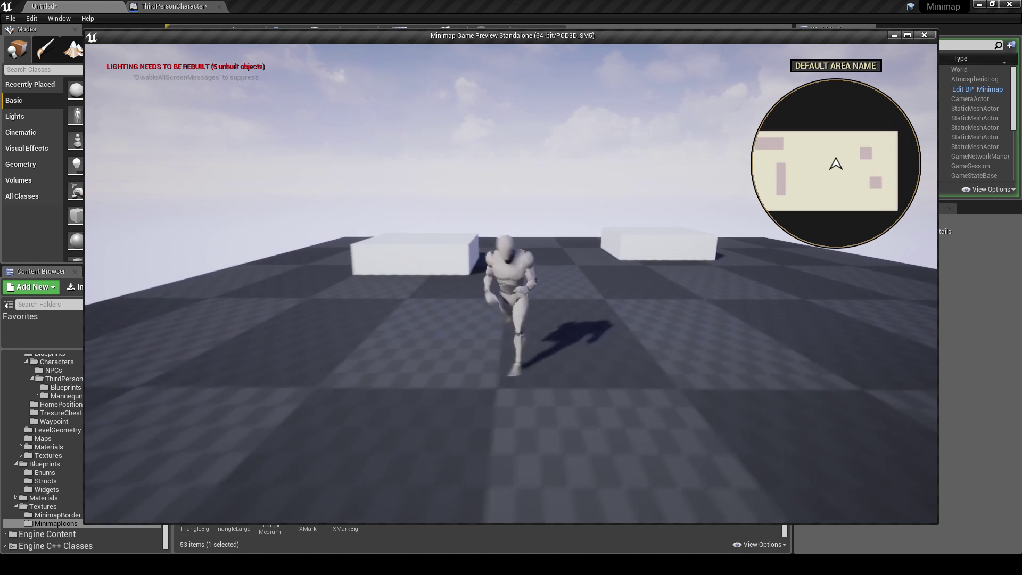
{"action": "key", "text": "d"}
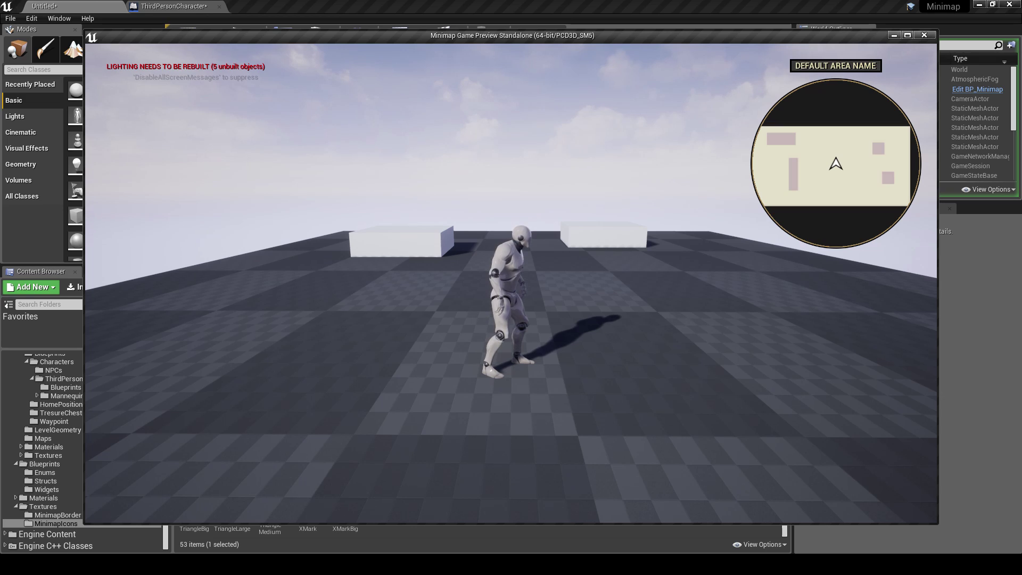
{"action": "key", "text": "w"}
{"action": "key", "text": "a"}
{"action": "key", "text": "s"}
{"action": "key", "text": "d"}
{"action": "key", "text": "w"}
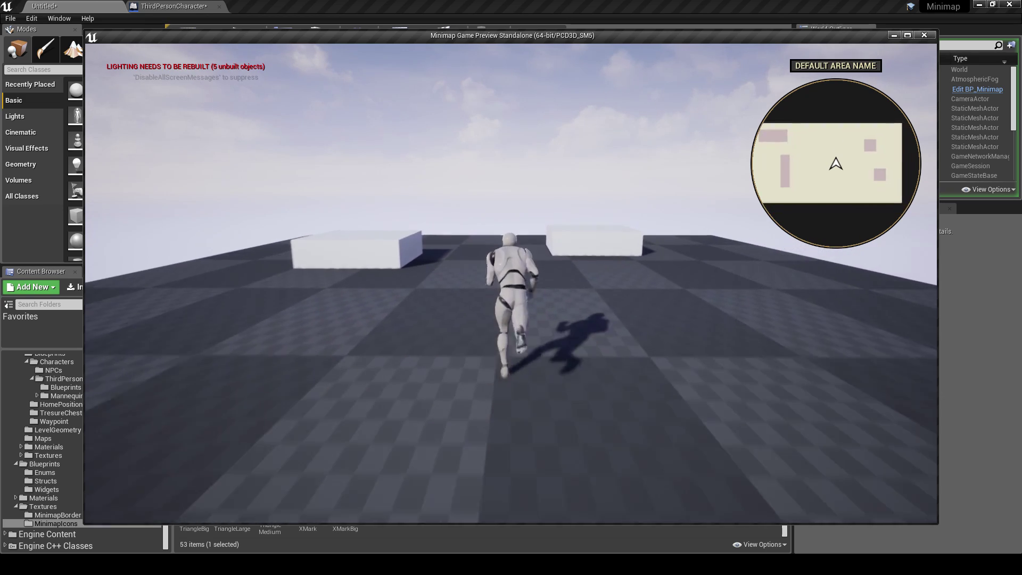
{"action": "key", "text": "a"}
{"action": "key", "text": "s"}
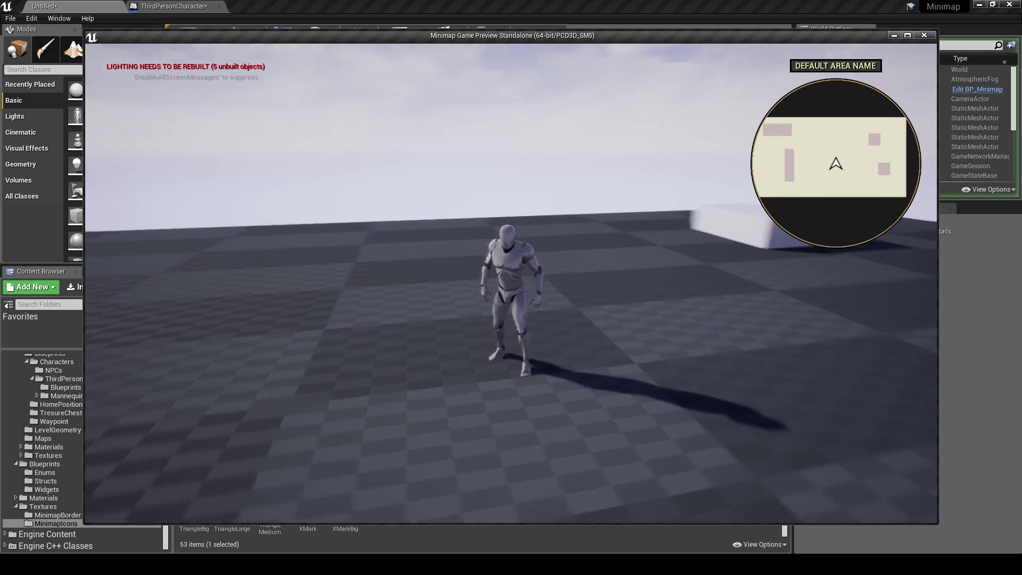
{"action": "key", "text": "w"}
{"action": "key", "text": "s"}
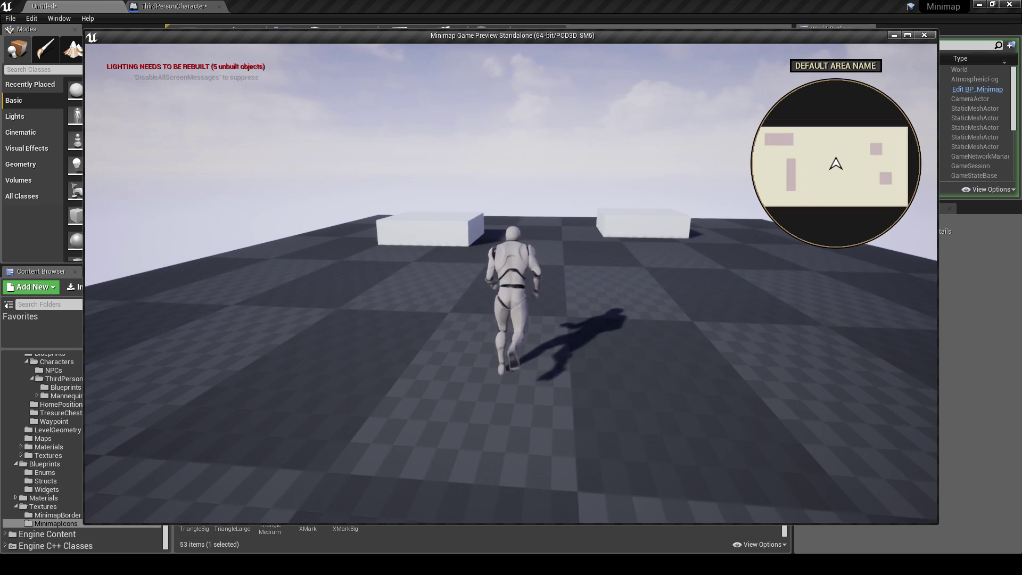
{"action": "key", "text": "Escape"}
Enable Rotates with Actor on Component_MinimapIcon in ThirdPersonCharacter and compile the blueprint.
{"action": "left_click", "coordinate": [176, 5]}
{"action": "left_click", "coordinate": [89, 142]}
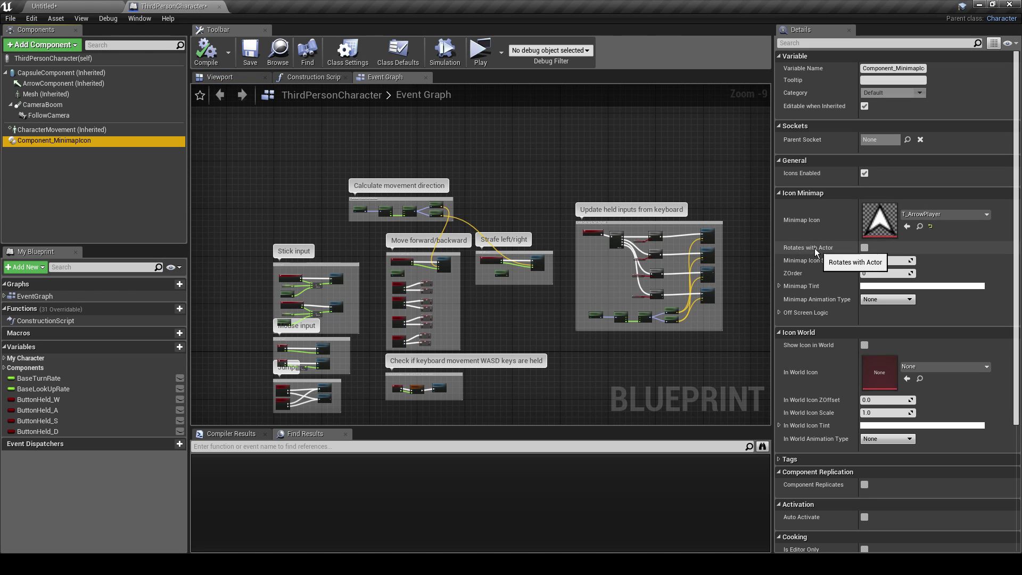
{"action": "left_click", "coordinate": [864, 247]}
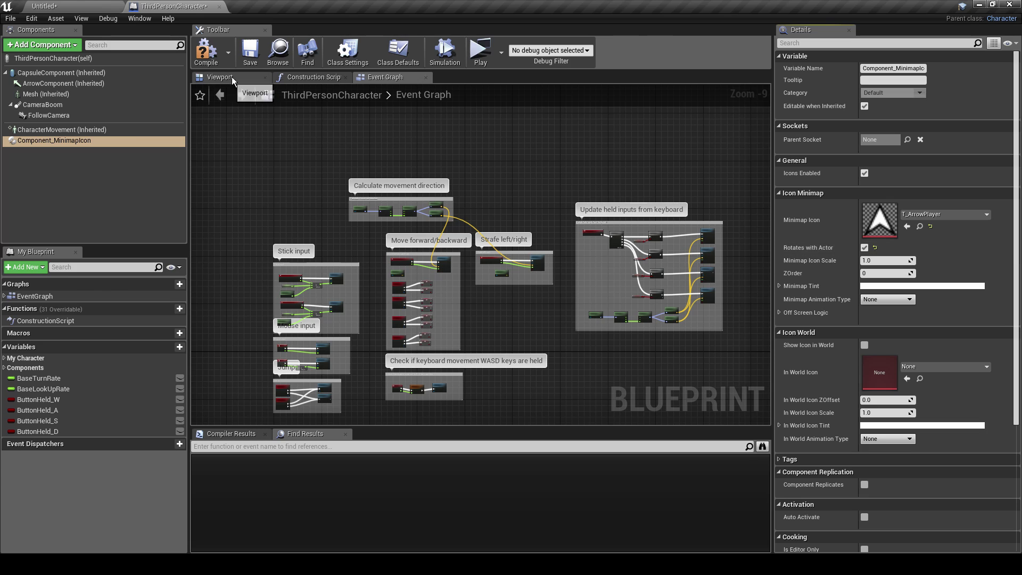
{"action": "left_click", "coordinate": [218, 55]}
Return to the level and play it to test the minimap arrow with actor rotation enabled.
{"action": "left_click", "coordinate": [86, 6]}
{"action": "left_click", "coordinate": [525, 45]}
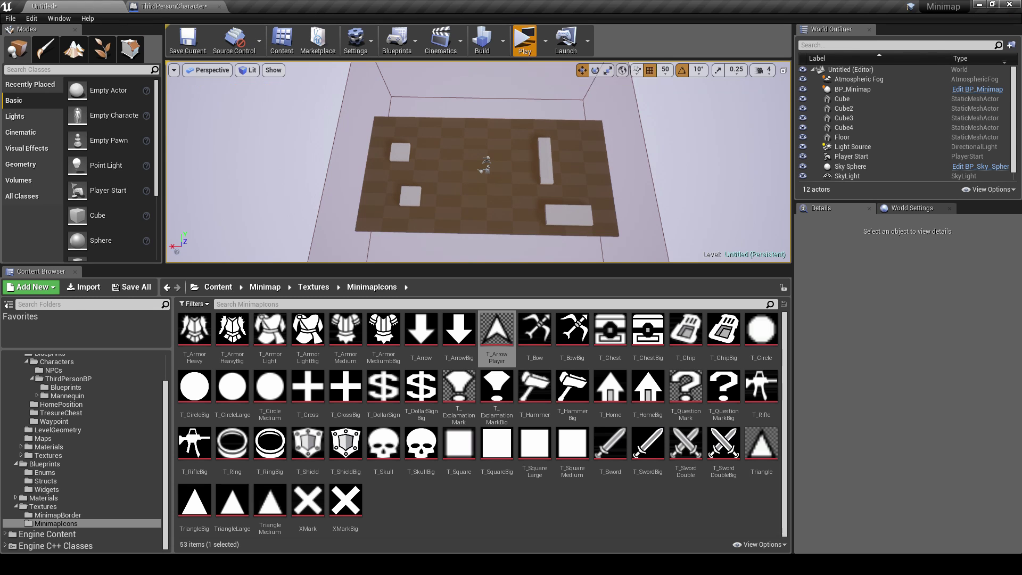
Play the level and run the character in different directions to check how the player arrow rotates on the minimap.
{"action": "key", "text": "w"}
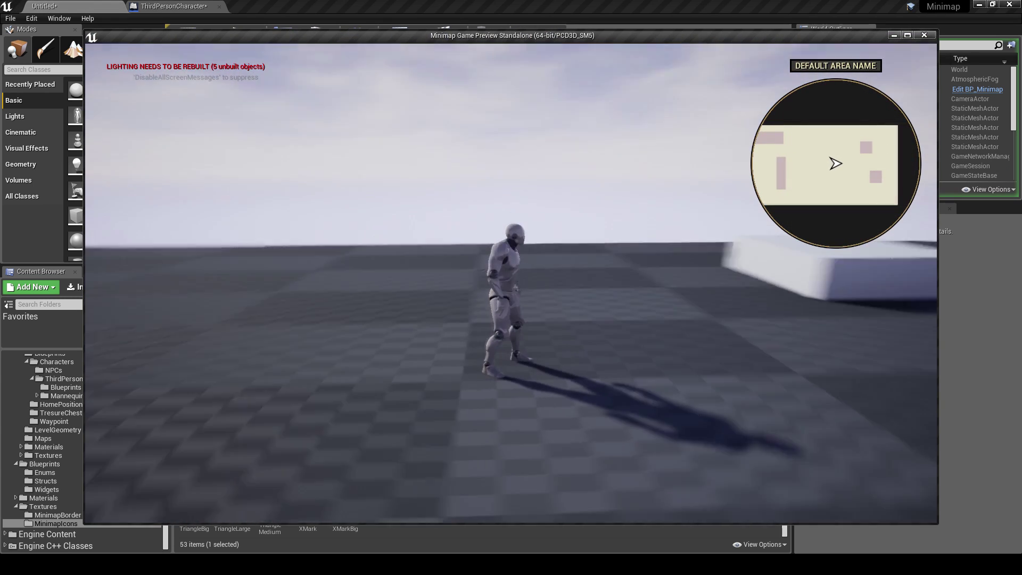
{"action": "key", "text": "s"}
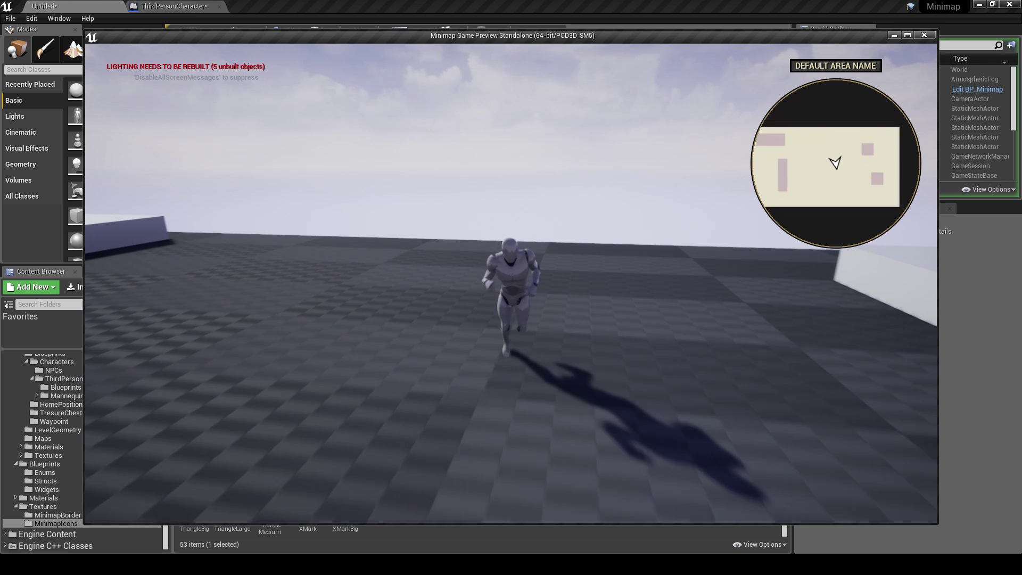
{"action": "key", "text": "w"}
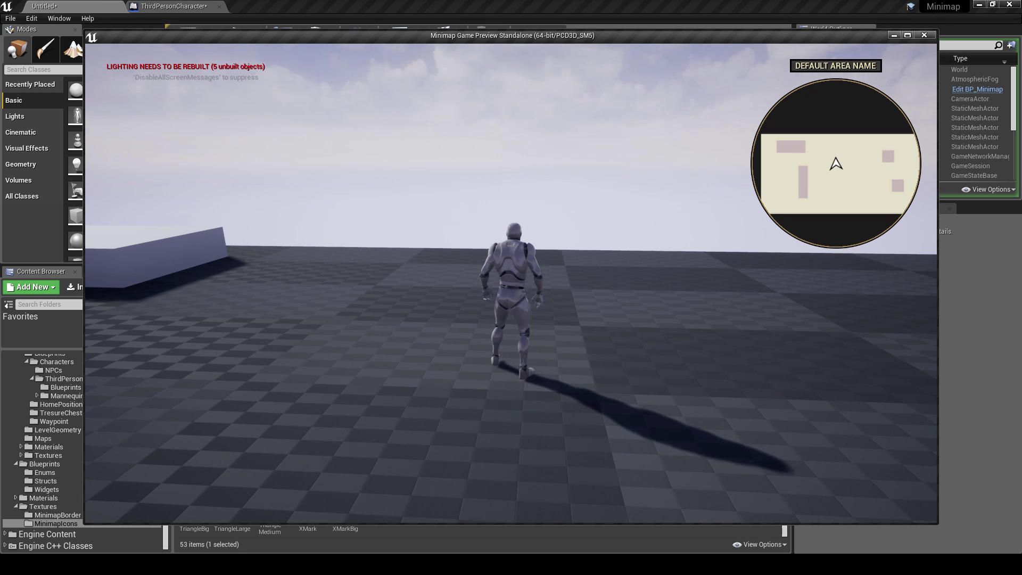
{"action": "key", "text": "w"}
{"action": "key", "text": "d"}
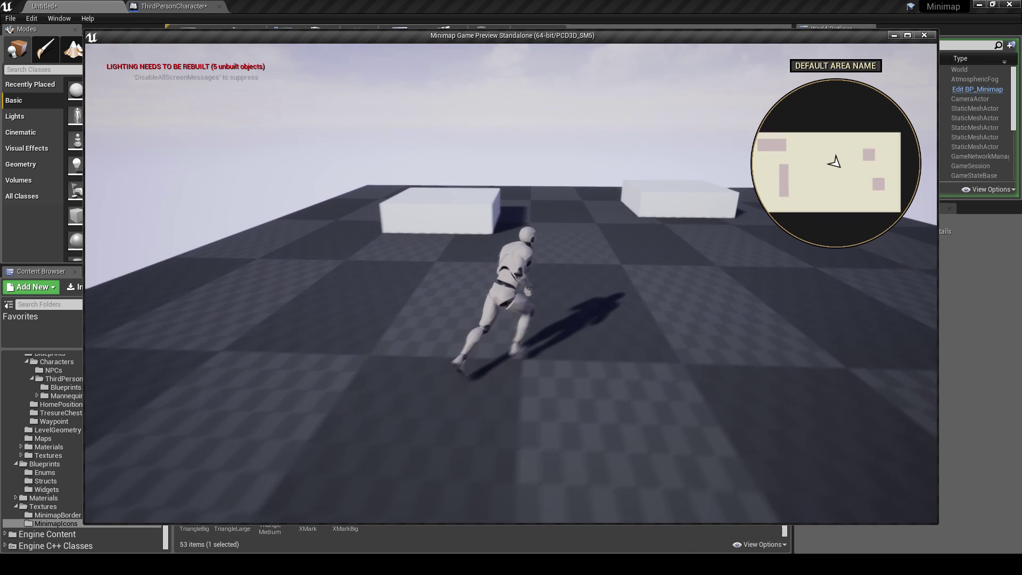
{"action": "key", "text": "s"}
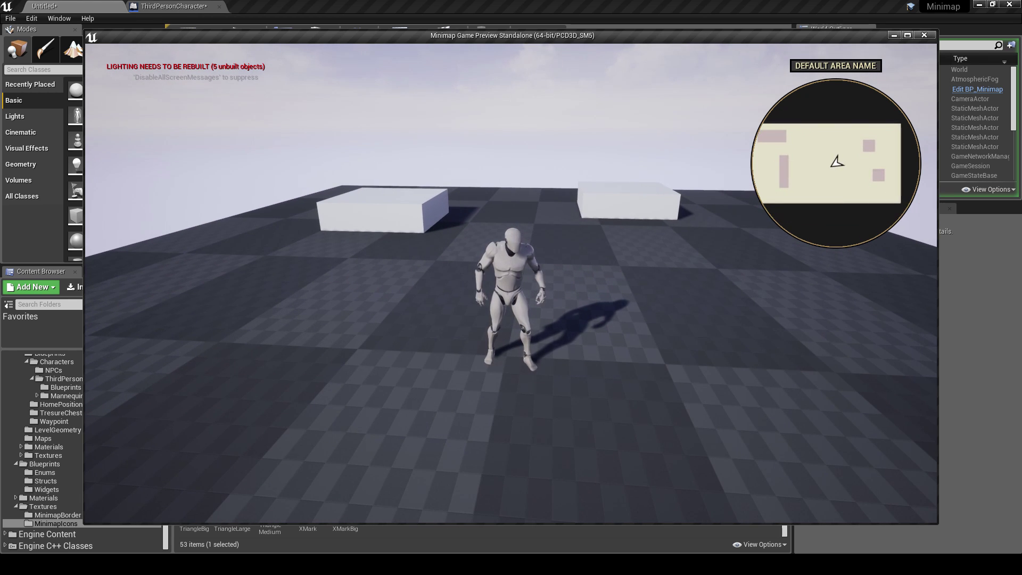
{"action": "key", "text": "w"}
{"action": "key", "text": "a"}
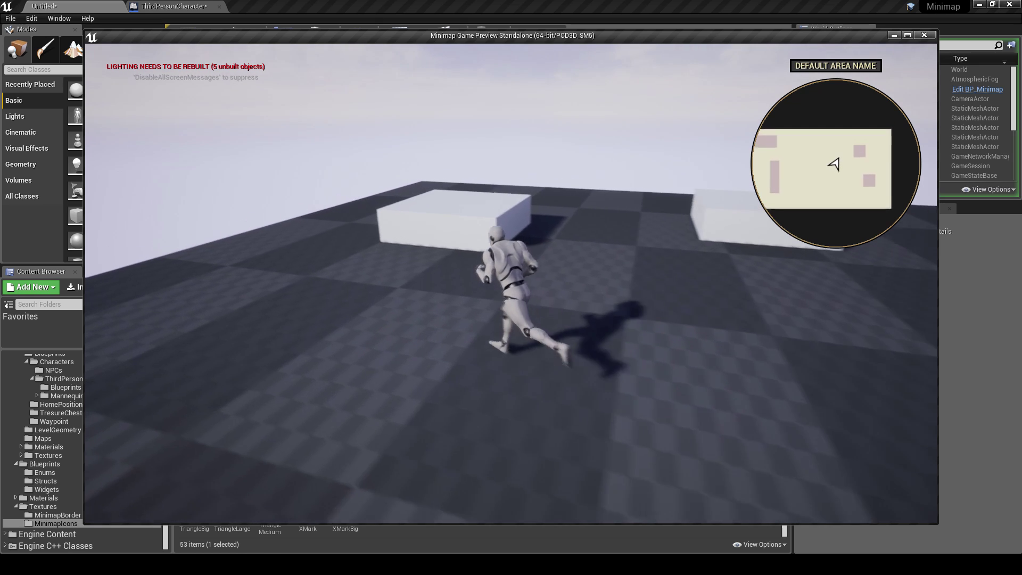
Run the character to the floor's corners to check its position against the map edges on the minimap.
{"action": "key", "text": "w"}
{"action": "key", "text": "a"}
{"action": "key", "text": "w"}
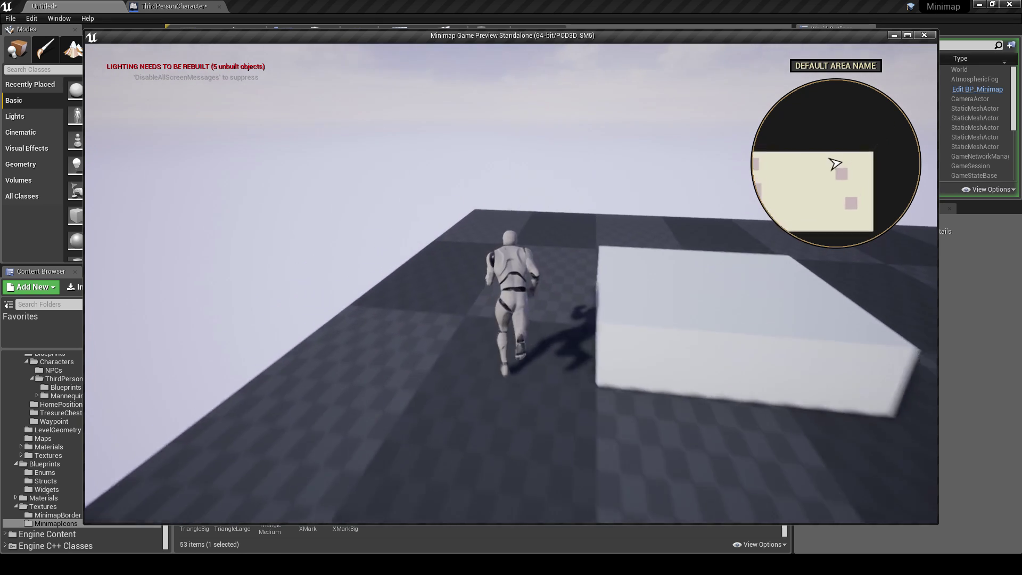
{"action": "key", "text": "a"}
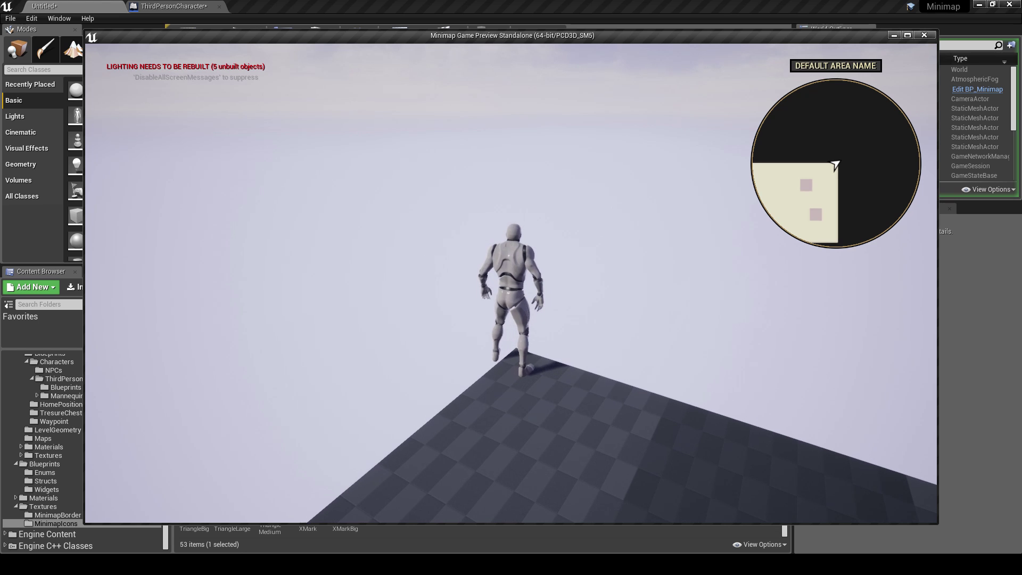
{"action": "key", "text": "w"}
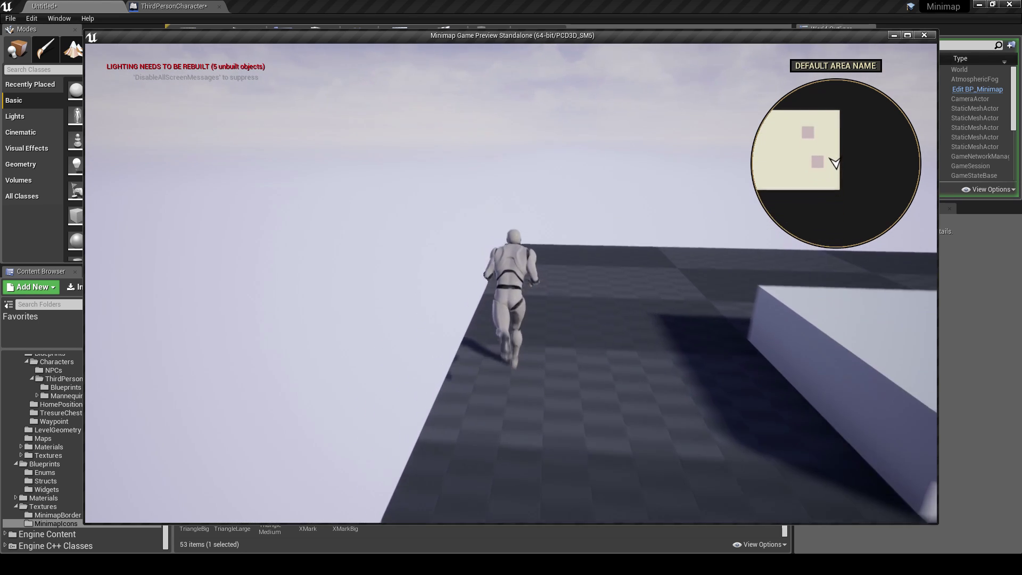
{"action": "key", "text": "d"}
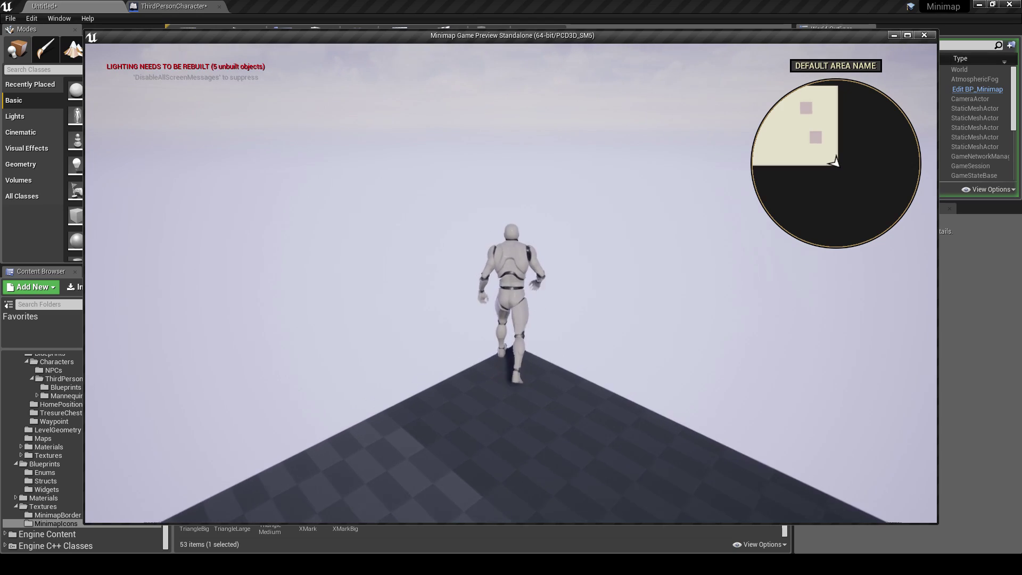
{"action": "key", "text": "w"}
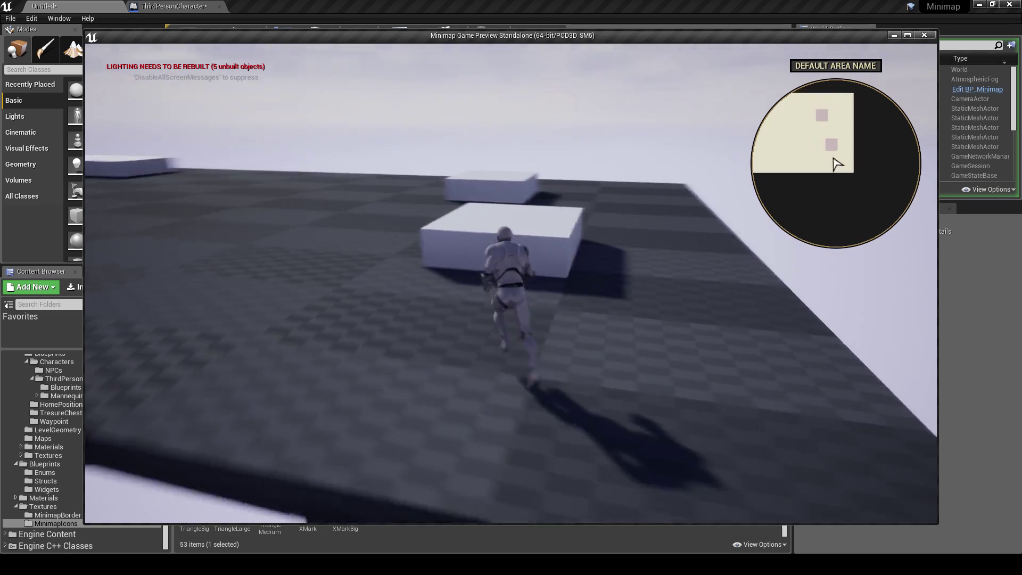
Run the character around and onto the two square blocks to compare them with the minimap, and end the play test.
{"action": "key", "text": "d"}
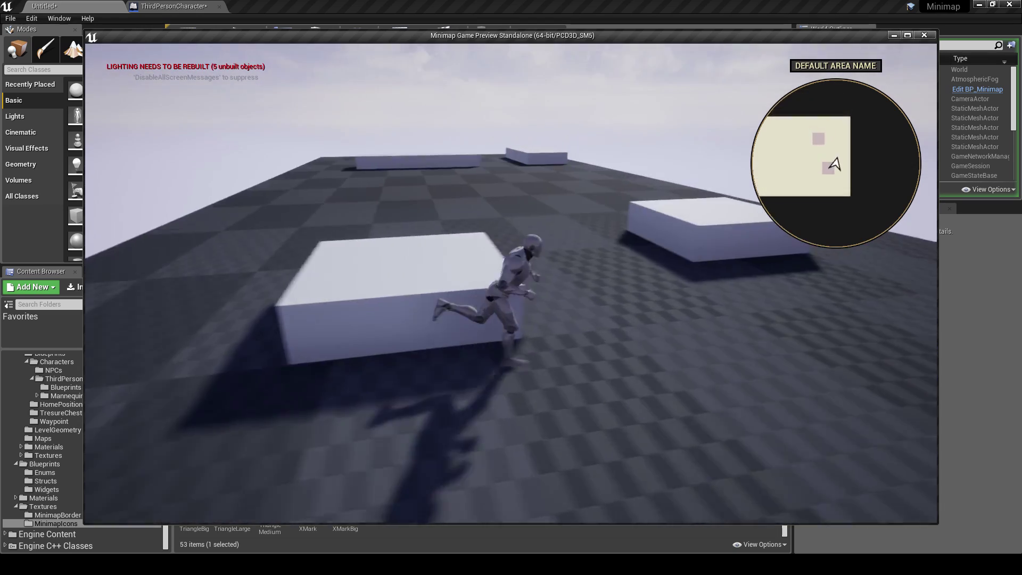
{"action": "key", "text": "w"}
{"action": "key", "text": "d"}
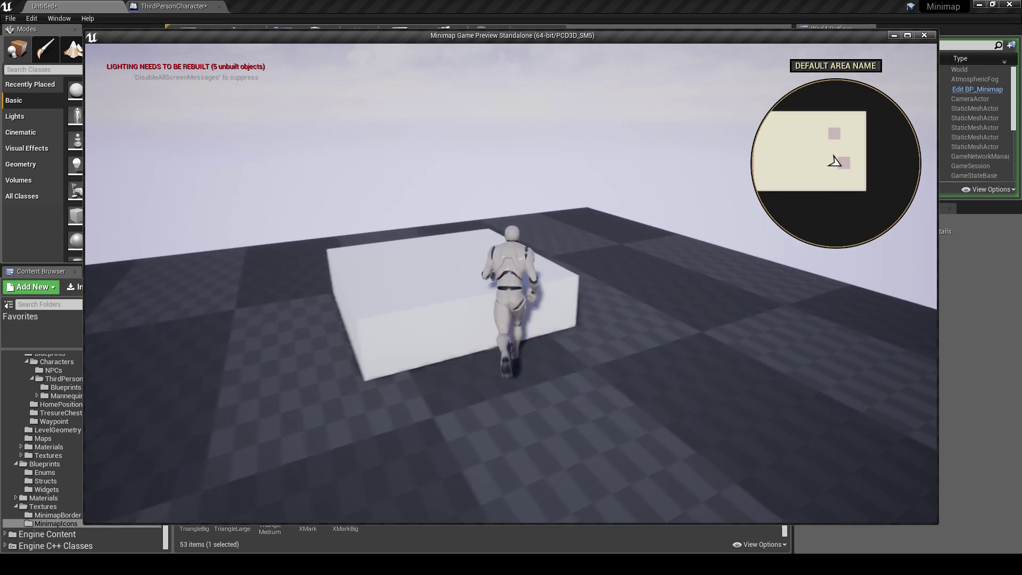
{"action": "key", "text": "w"}
{"action": "key", "text": "a"}
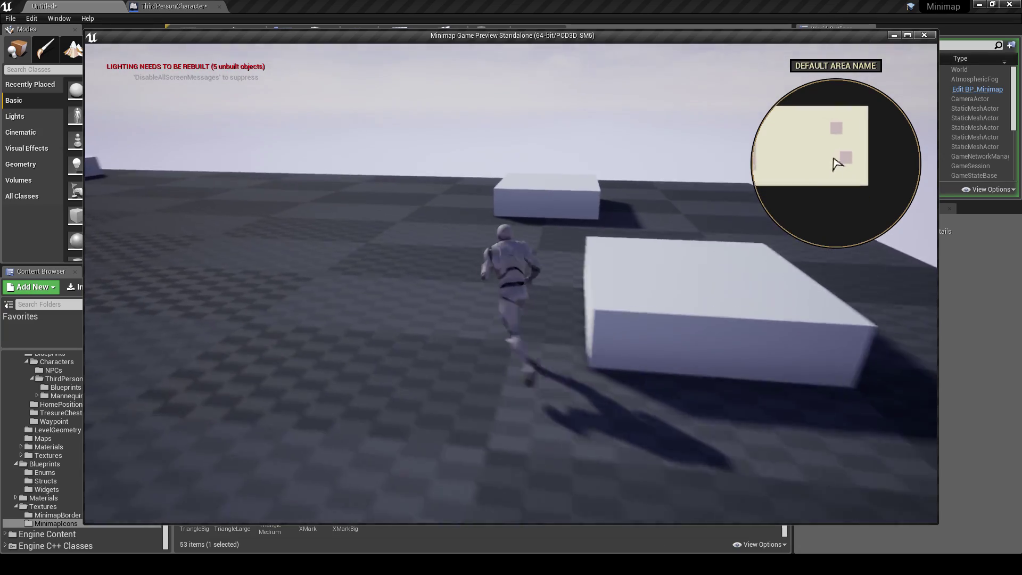
{"action": "key", "text": "d"}
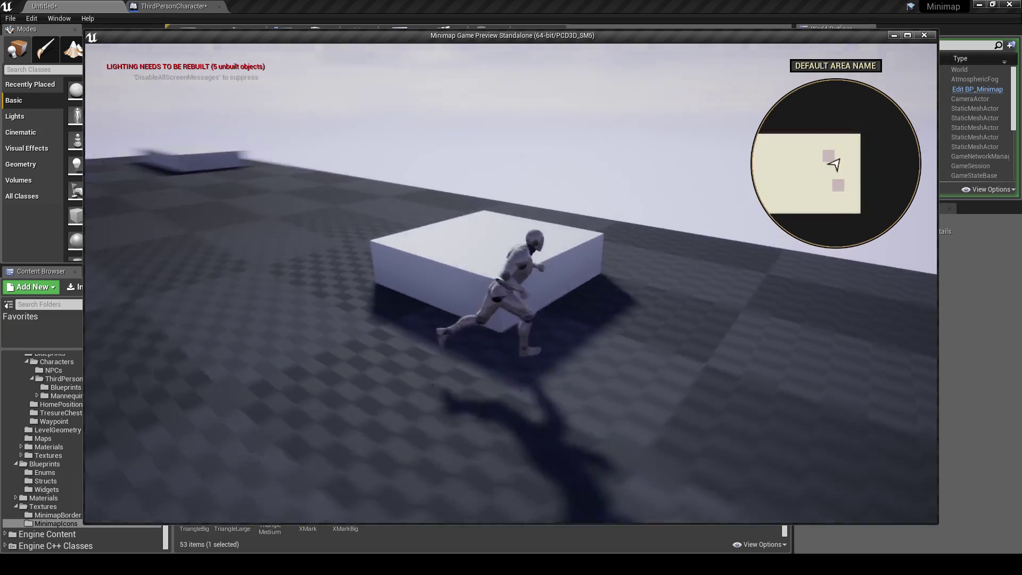
{"action": "key", "text": "w"}
{"action": "key", "text": "d"}
{"action": "key", "text": "w"}
{"action": "key", "text": "a"}
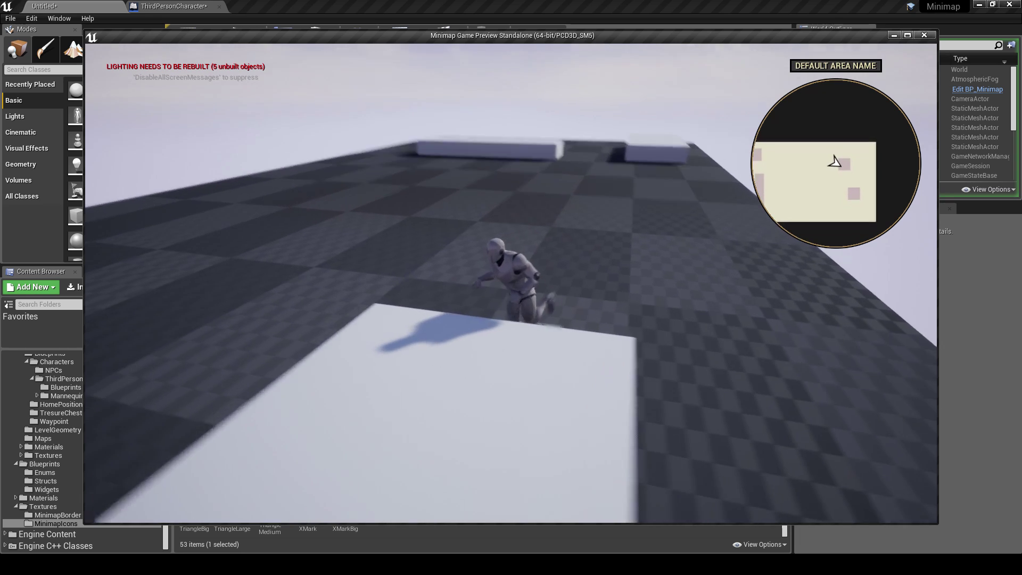
{"action": "key", "text": "Escape"}
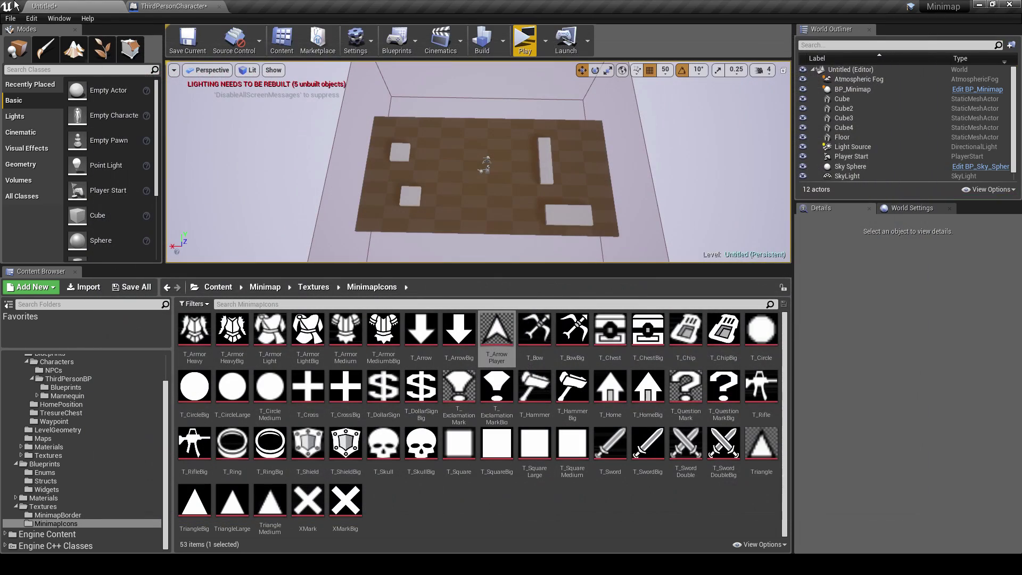
Review the icon settings of Component_MinimapIcon in the ThirdPersonCharacter blueprint, including its Minimap Icon texture and Rotates with Actor option.
{"action": "left_click", "coordinate": [188, 6]}
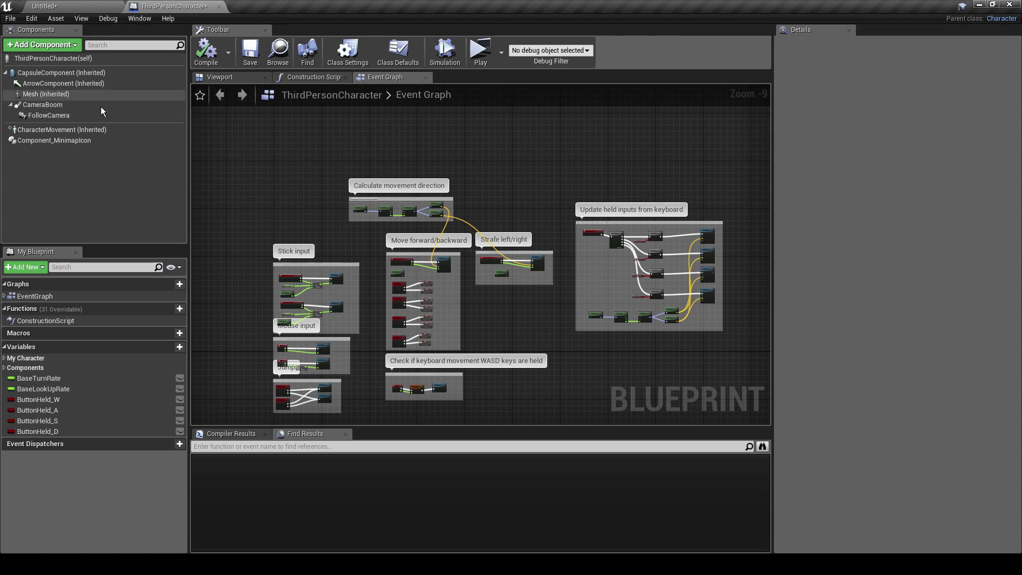
{"action": "left_click", "coordinate": [88, 140]}
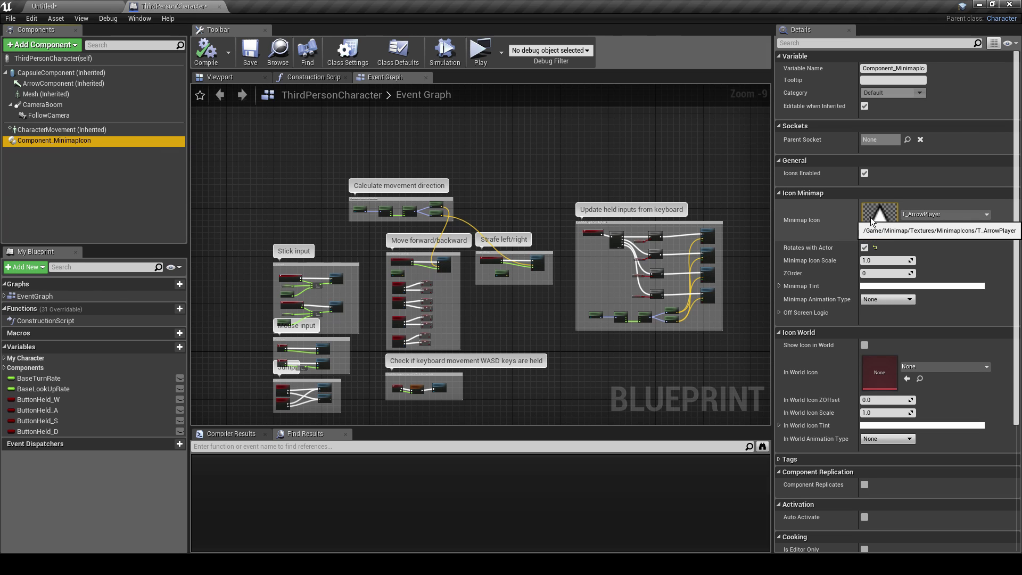
{"action": "left_click", "coordinate": [97, 6]}
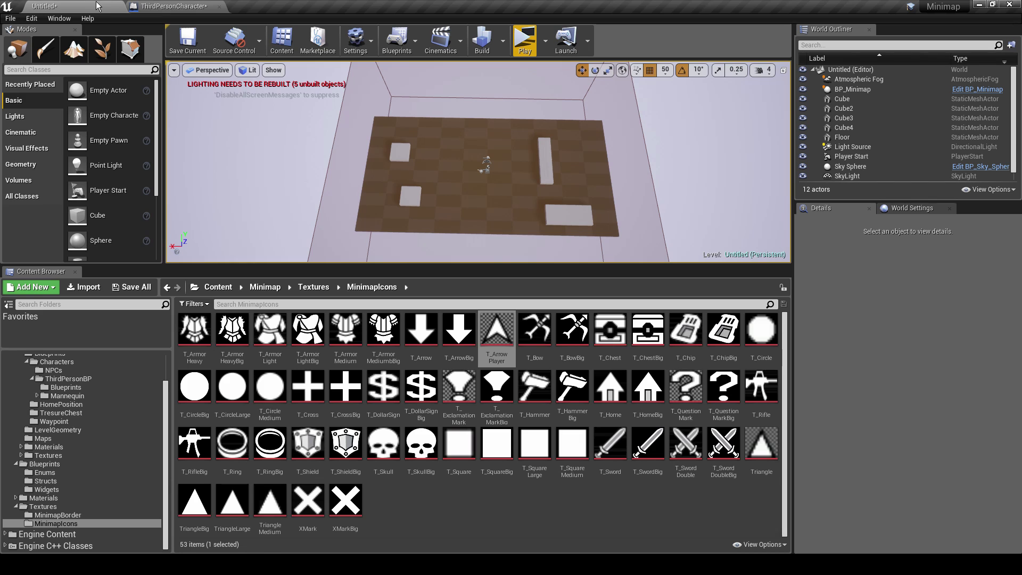
{"action": "left_click", "coordinate": [182, 6]}
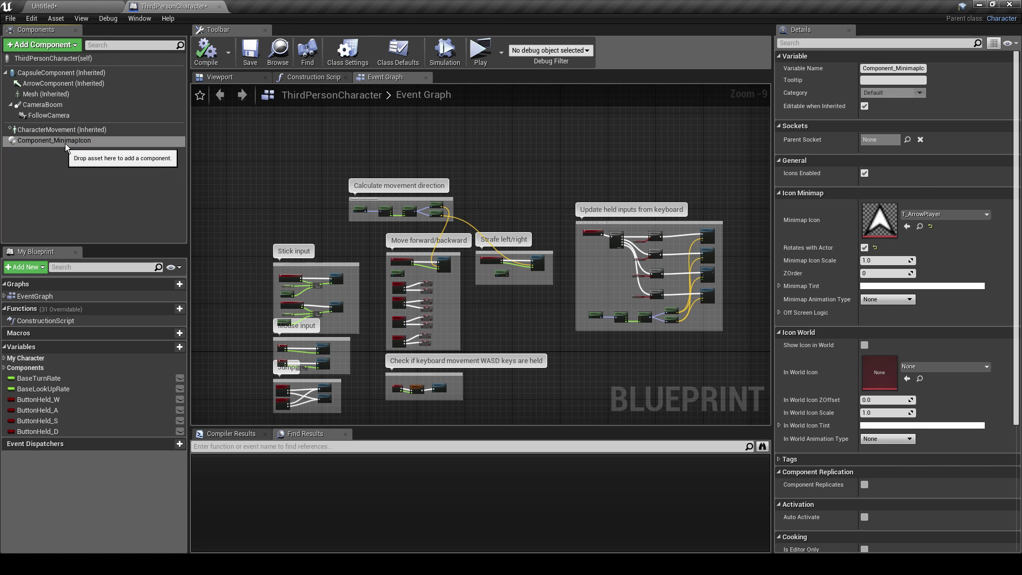
{"action": "left_click", "coordinate": [85, 141]}
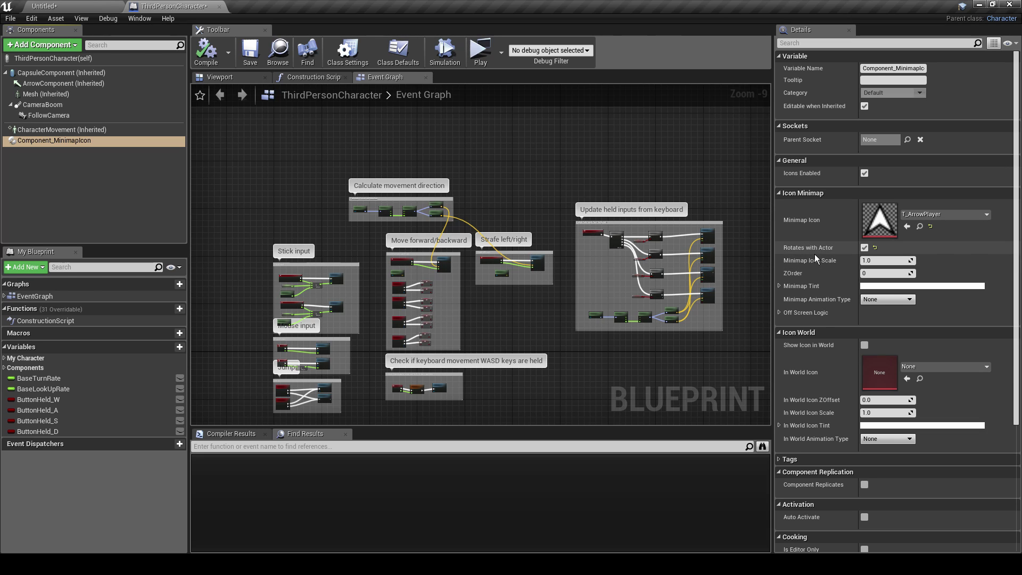
Return to the level, make its viewport taller, and set the Minimap Scale of BP_Minimap to 2.
{"action": "left_click", "coordinate": [97, 7]}
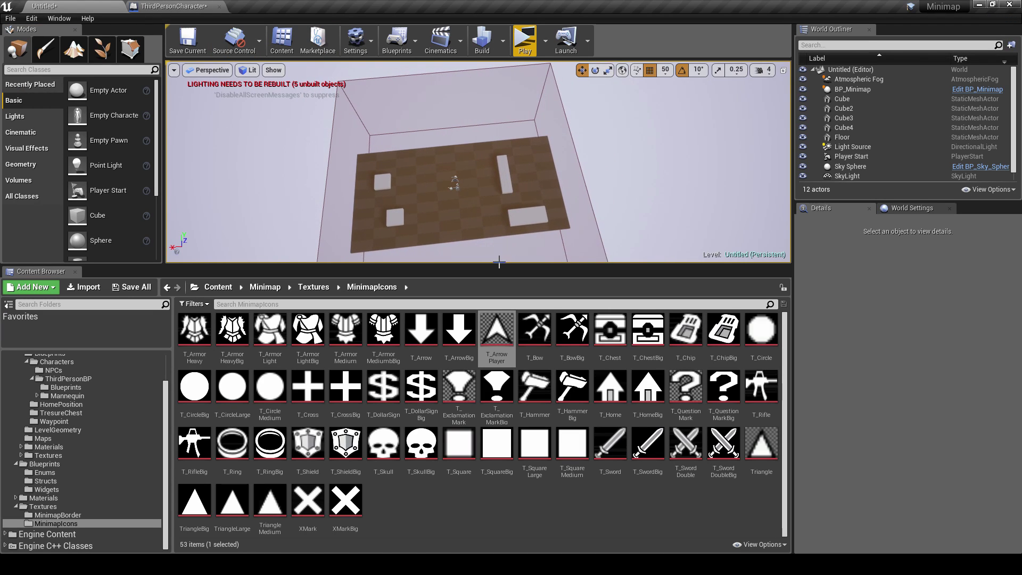
{"action": "left_click_drag", "start_coordinate": [501, 268], "coordinate": [502, 365]}
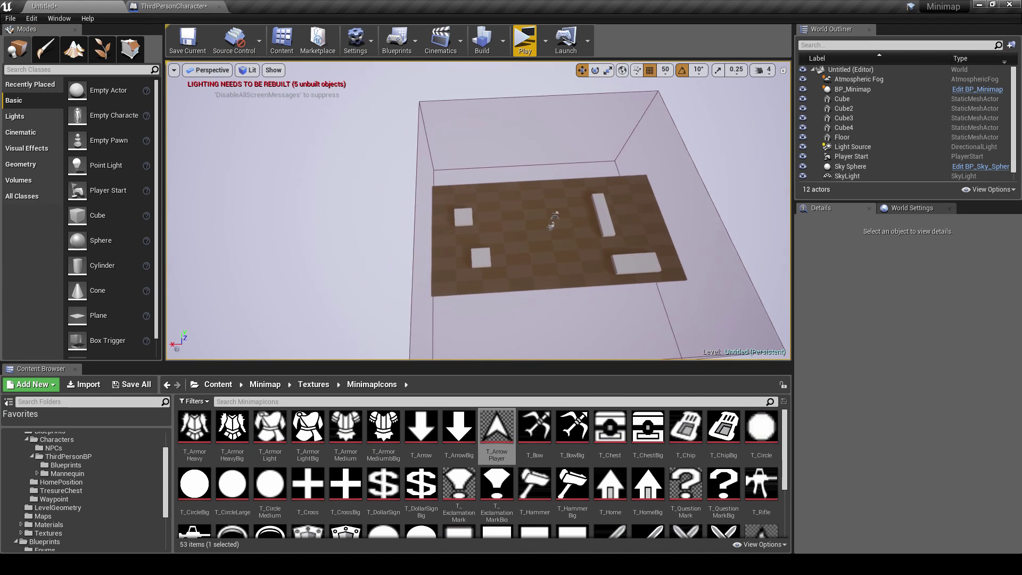
{"action": "left_click", "coordinate": [545, 140]}
{"action": "key", "text": "w"}
{"action": "key", "text": "d"}
{"action": "right_click_drag", "start_coordinate": [545, 139], "coordinate": [547, 126]}
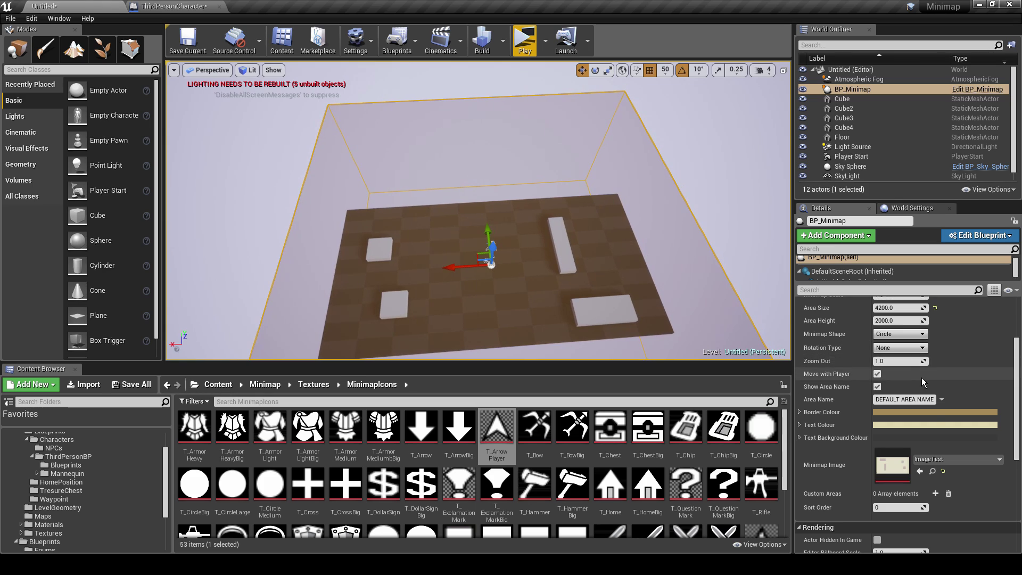
{"action": "scroll", "coordinate": [922, 379], "scroll_direction": "up", "scroll_amount": 4}
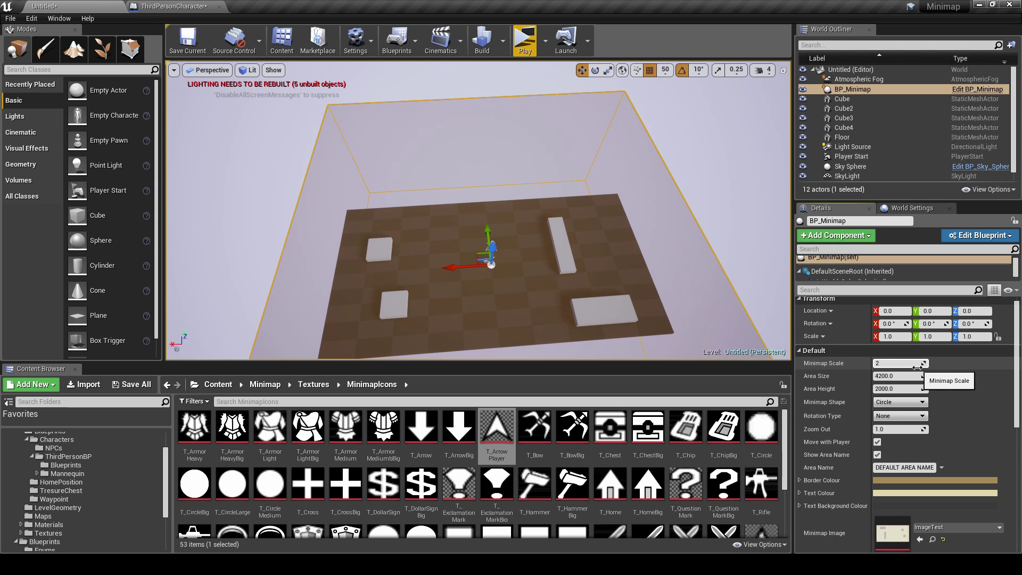
Play the level, run the character around to check the enlarged minimap, and end the play test.
{"action": "left_click", "coordinate": [525, 52]}
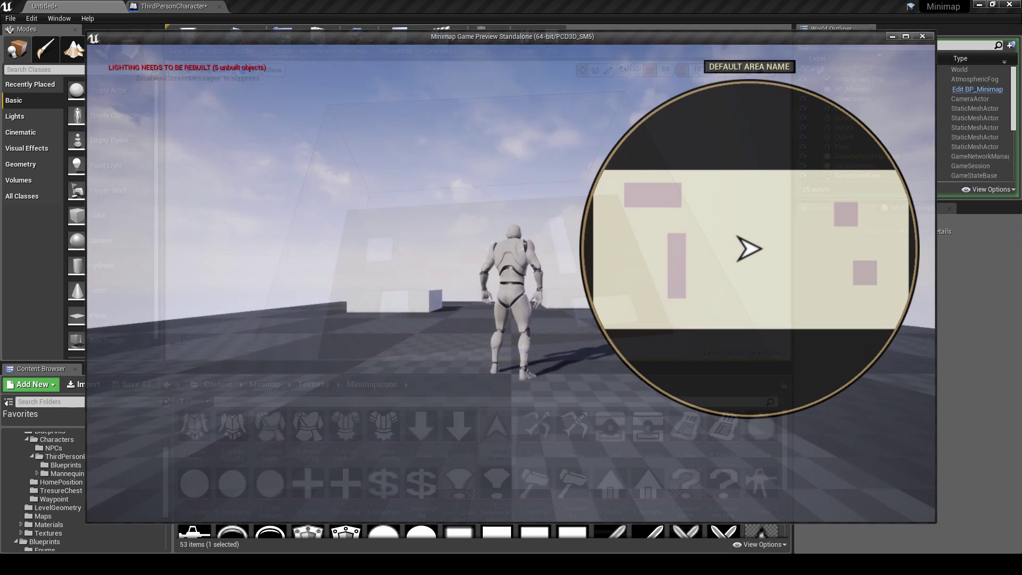
{"action": "key", "text": "w"}
{"action": "key", "text": "d"}
{"action": "key", "text": "s"}
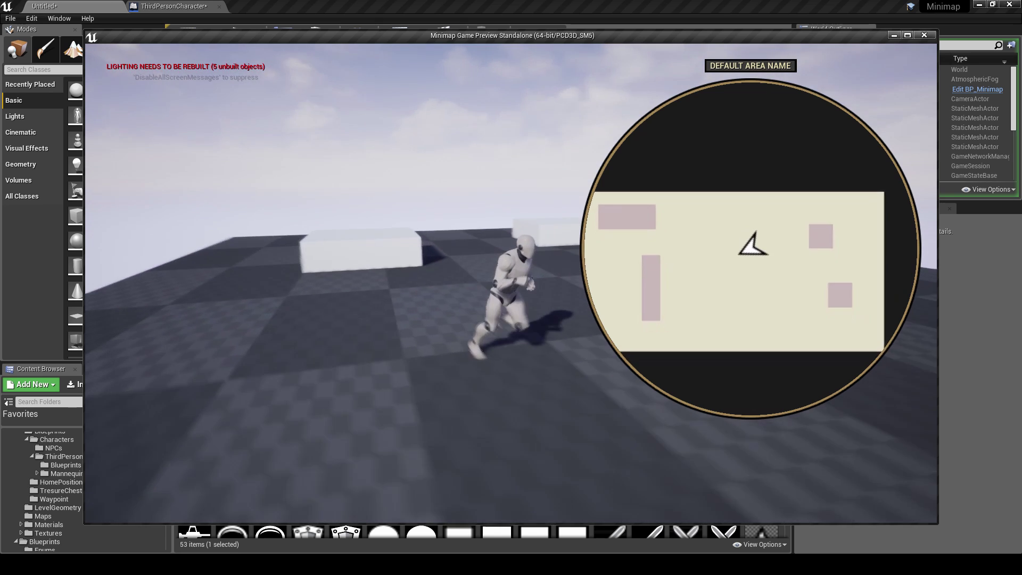
{"action": "key", "text": "w"}
{"action": "key", "text": "a"}
{"action": "key", "text": "s"}
{"action": "key", "text": "d"}
{"action": "key", "text": "w"}
{"action": "key", "text": "Escape"}
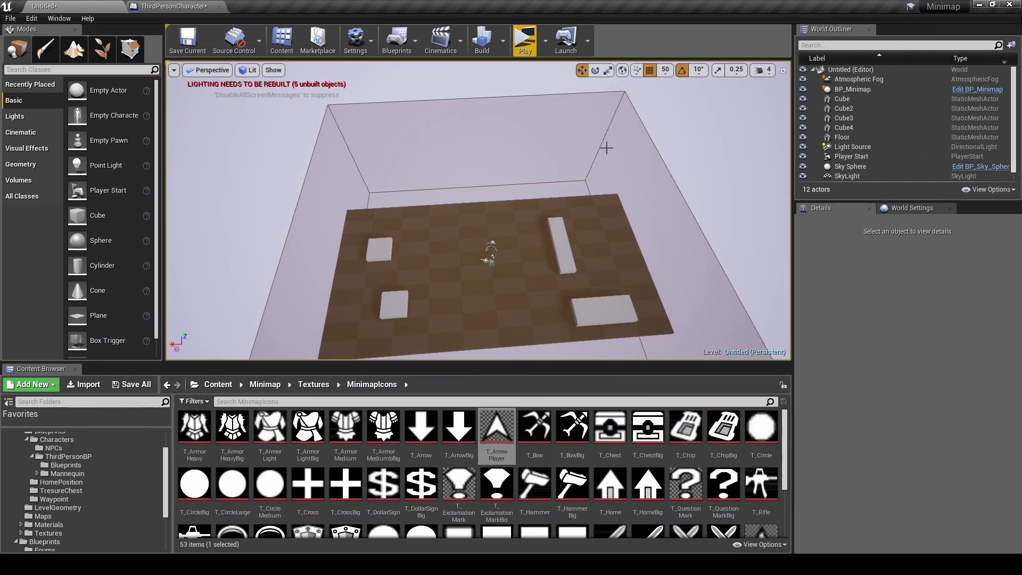
Set the Minimap Scale of BP_Minimap to 1 and its Area Height to 500.
{"action": "left_click", "coordinate": [683, 228]}
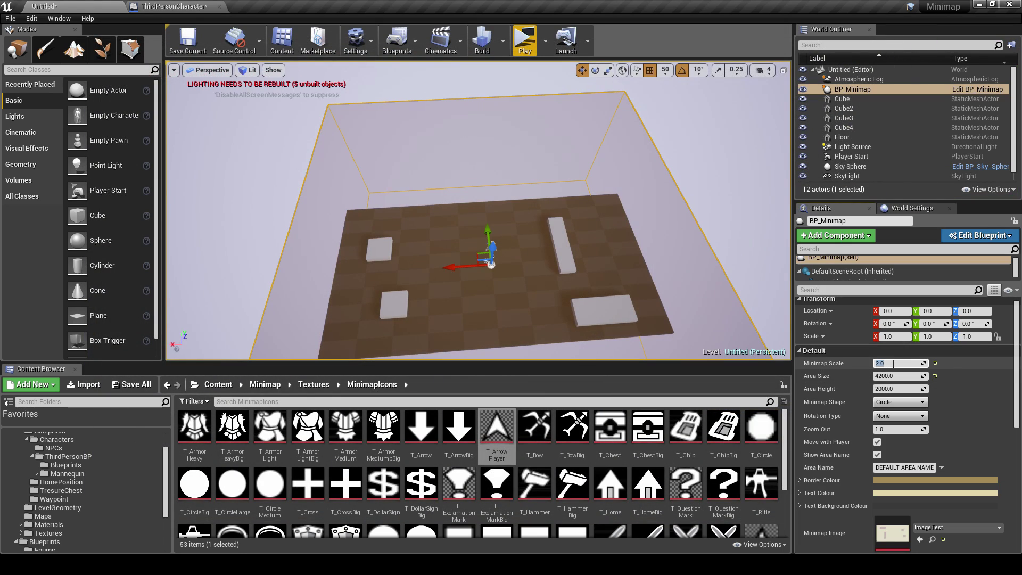
{"action": "key", "text": "Return"}
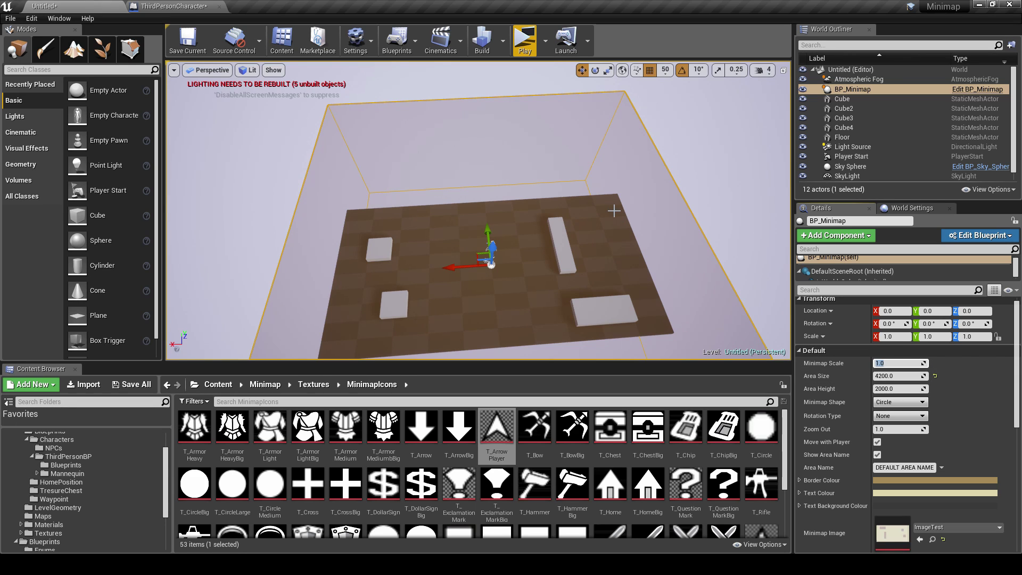
{"action": "right_click_drag", "start_coordinate": [615, 213], "coordinate": [611, 225]}
{"action": "key", "text": "s"}
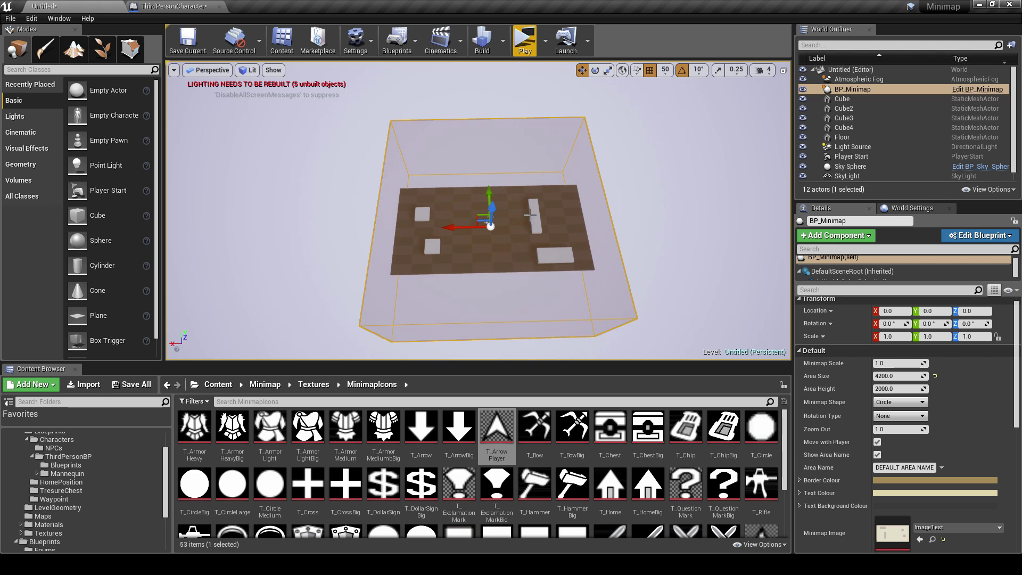
{"action": "key", "text": "w"}
{"action": "right_click_drag", "start_coordinate": [529, 215], "coordinate": [527, 127]}
{"action": "key", "text": "s"}
{"action": "key", "text": "w"}
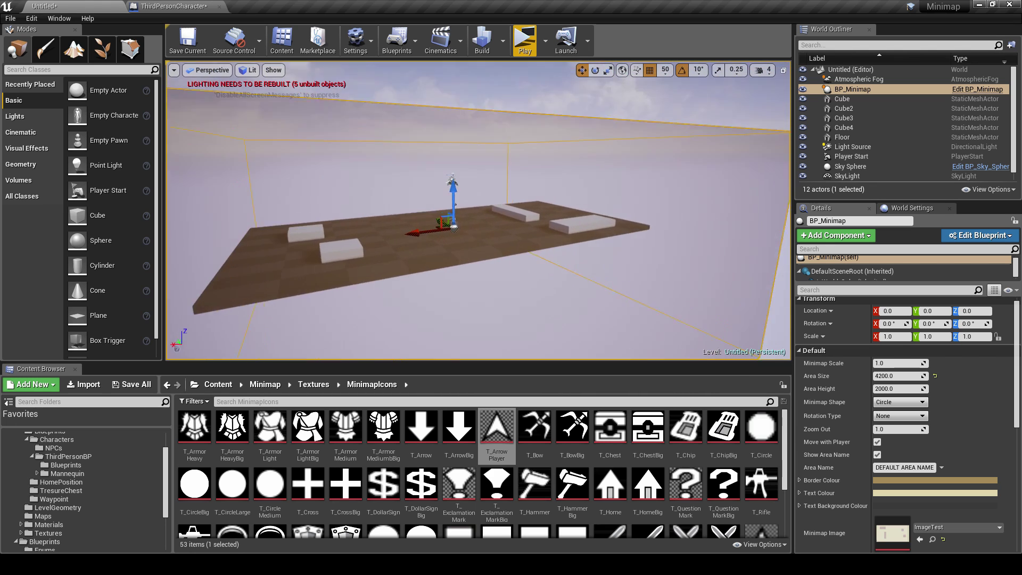
{"action": "key", "text": "s"}
{"action": "right_click_drag", "start_coordinate": [484, 251], "coordinate": [450, 236]}
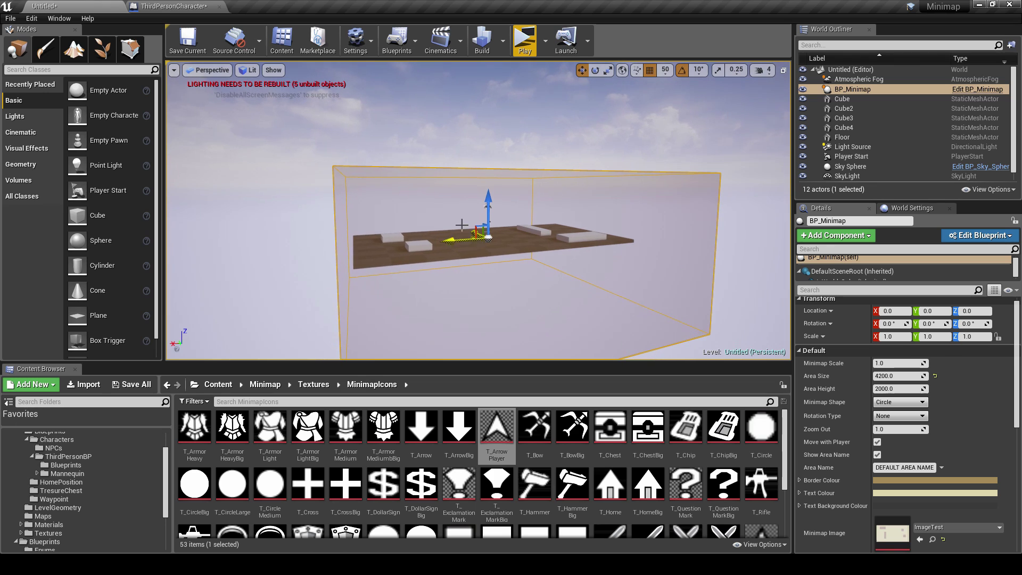
{"action": "right_click_drag", "start_coordinate": [515, 225], "coordinate": [476, 224]}
{"action": "right_click_drag", "start_coordinate": [607, 200], "coordinate": [552, 227]}
{"action": "key", "text": "Return"}
Duplicate the BP_Minimap volume straight up to a Z location of 550, directly above the original.
{"action": "left_click", "coordinate": [553, 227]}
{"action": "left_click_drag", "start_coordinate": [617, 184], "coordinate": [607, 141], "text": "alt"}
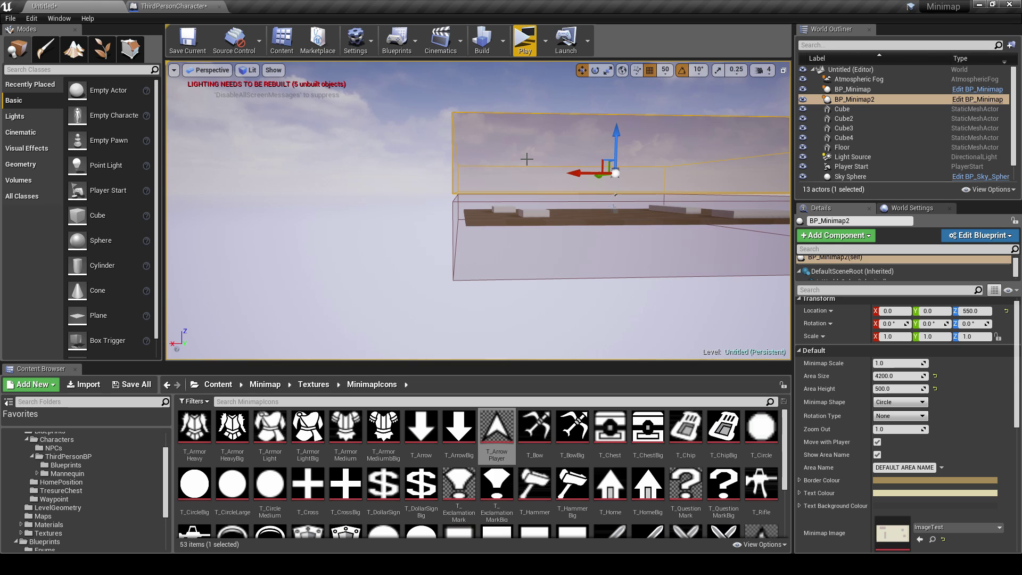
Select the lower BP_Minimap volume and set its Area Height to 1000.
{"action": "right_click_drag", "start_coordinate": [538, 184], "coordinate": [546, 178]}
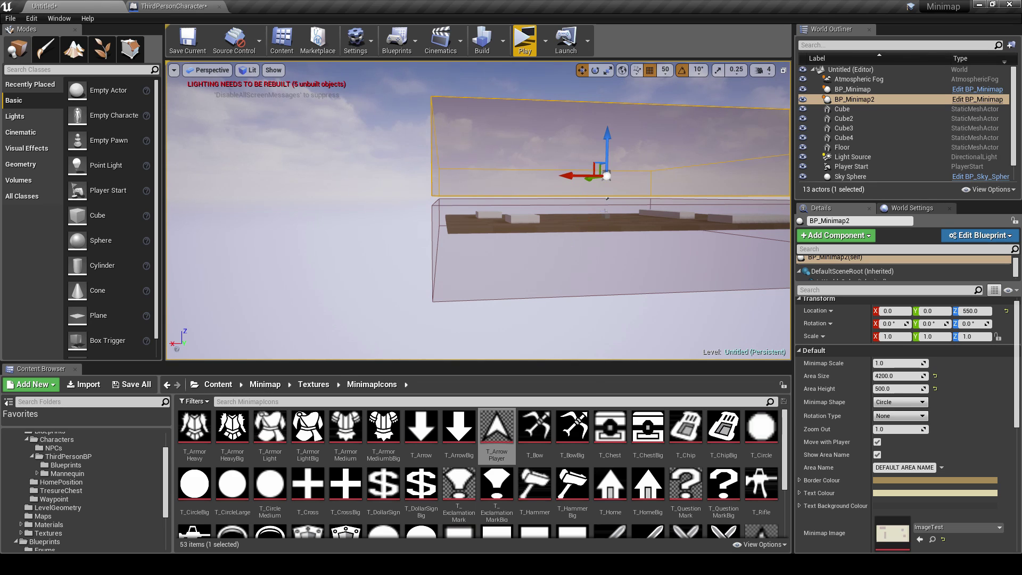
{"action": "left_click", "coordinate": [607, 199]}
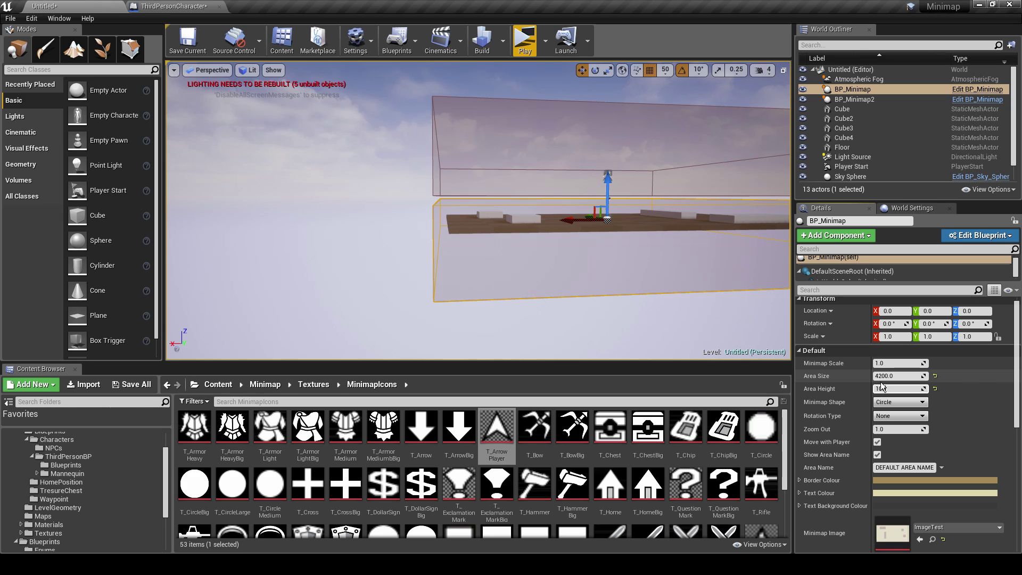
{"action": "key", "text": "Return"}
{"action": "type", "text": "1"}
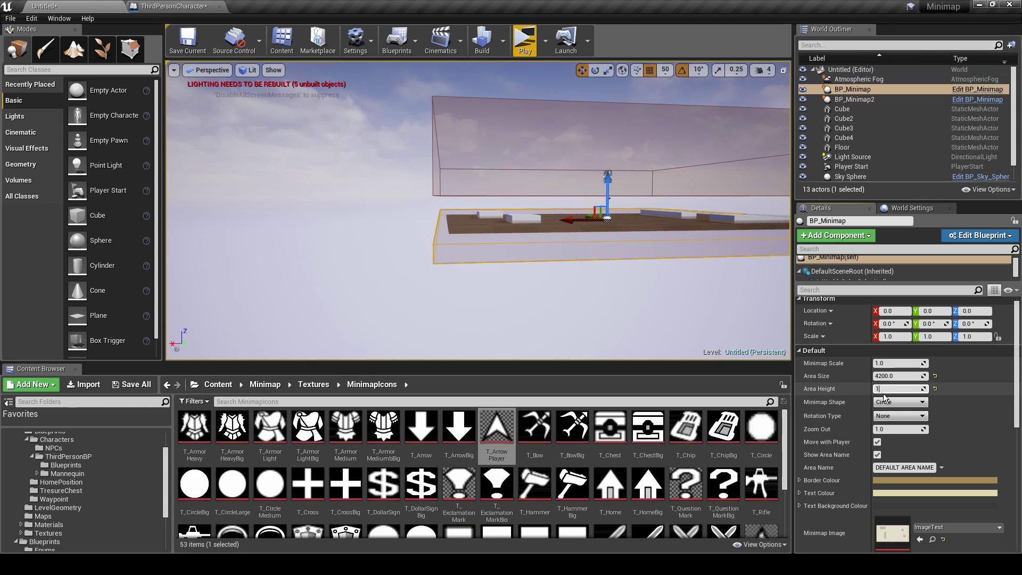
{"action": "type", "text": "000"}
{"action": "key", "text": "Return"}
Lower the BP_Minimap2 volume to a Z location of 150 and set its Area Size to 500.
{"action": "left_click", "coordinate": [607, 172]}
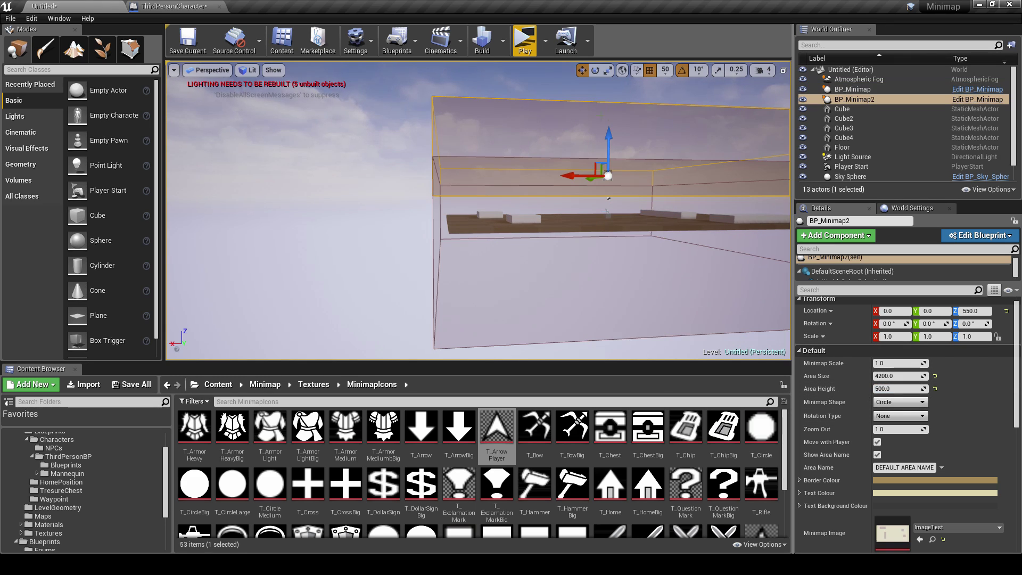
{"action": "left_click_drag", "start_coordinate": [609, 132], "coordinate": [611, 167]}
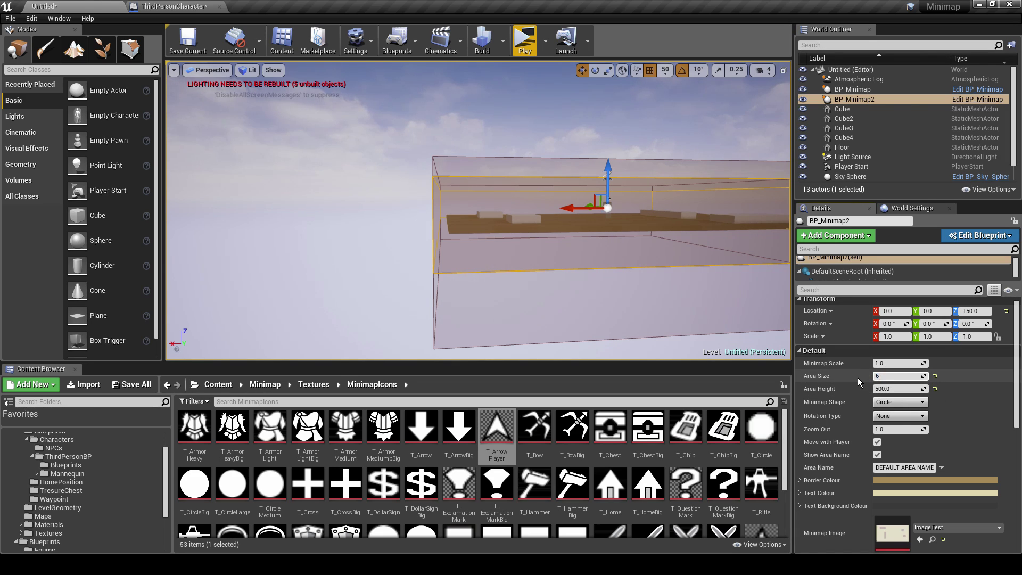
{"action": "type", "text": "6"}
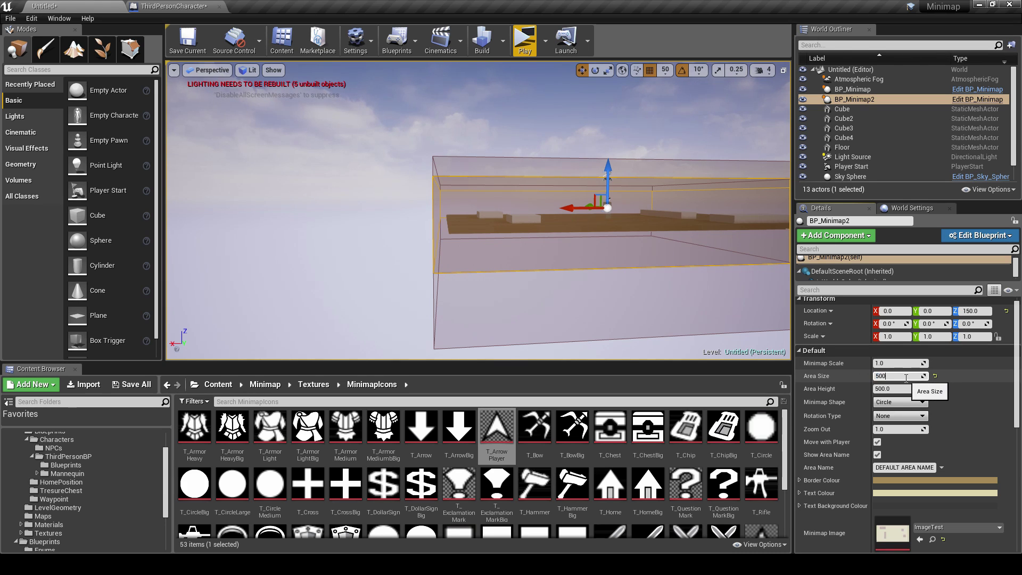
{"action": "key", "text": "Return"}
Delete the duplicated BP_Minimap2 volume from the level.
{"action": "key", "text": "w"}
{"action": "right_click_drag", "start_coordinate": [642, 221], "coordinate": [615, 229]}
{"action": "key", "text": "d"}
{"action": "key", "text": "s"}
{"action": "key", "text": "w"}
{"action": "mouse_move", "coordinate": [543, 216]}
{"action": "right_mouse_down"}
{"action": "mouse_move", "coordinate": [572, 217]}
{"action": "mouse_move", "coordinate": [554, 232]}
{"action": "mouse_move", "coordinate": [652, 230]}
{"action": "mouse_move", "coordinate": [536, 223]}
{"action": "right_mouse_up"}
{"action": "key", "text": "w"}
{"action": "key", "text": "s"}
{"action": "key", "text": "a"}
{"action": "key", "text": "s"}
{"action": "key", "text": "Delete"}
Select the remaining BP_Minimap volume, frame it, and set its Minimap Shape to Square.
{"action": "key", "text": "w"}
{"action": "key", "text": "a"}
{"action": "left_click", "coordinate": [541, 275]}
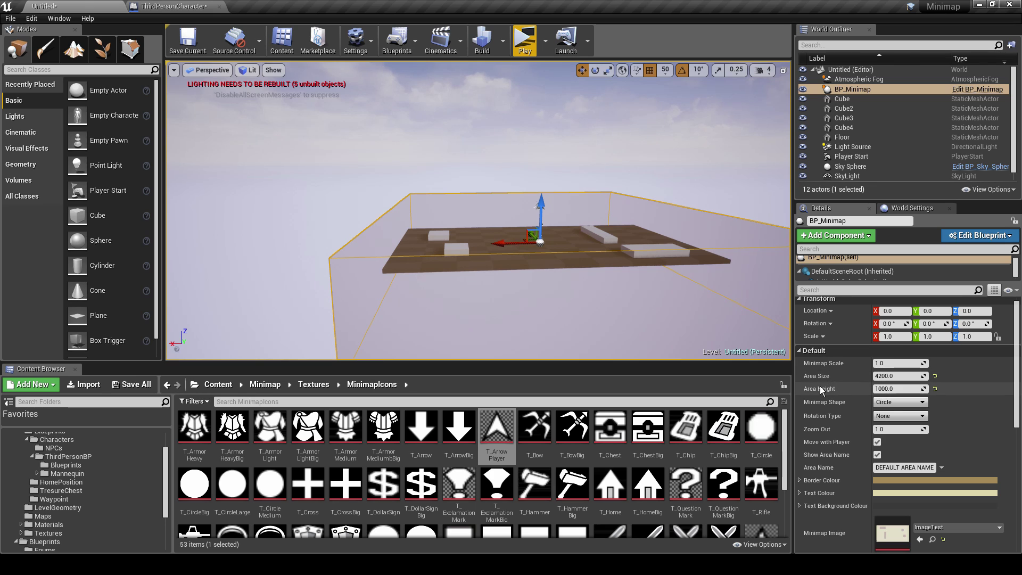
{"action": "key", "text": "w"}
{"action": "right_click_drag", "start_coordinate": [609, 263], "coordinate": [587, 242]}
{"action": "key", "text": "w"}
{"action": "key", "text": "s"}
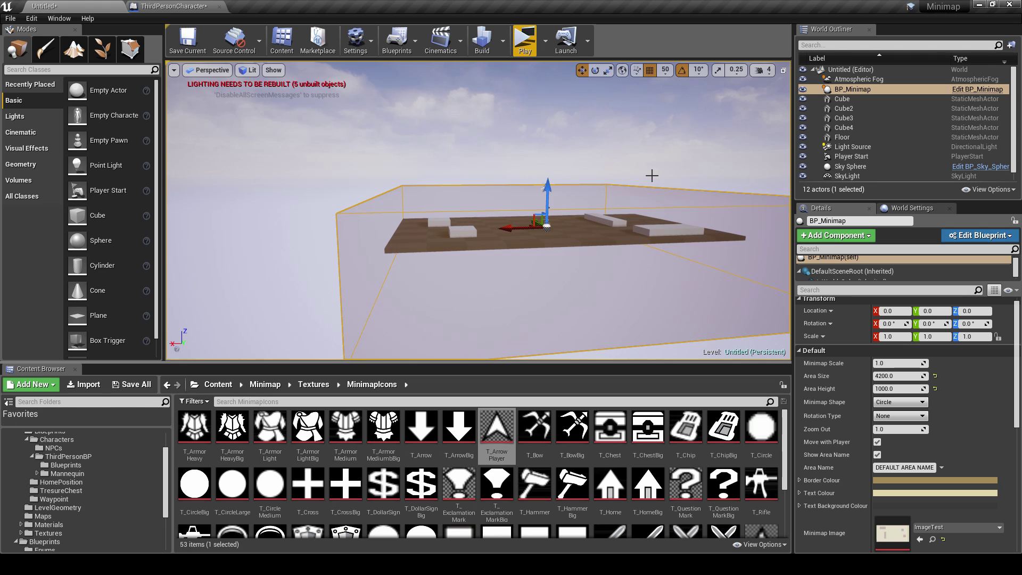
{"action": "right_click_drag", "start_coordinate": [552, 185], "coordinate": [540, 188]}
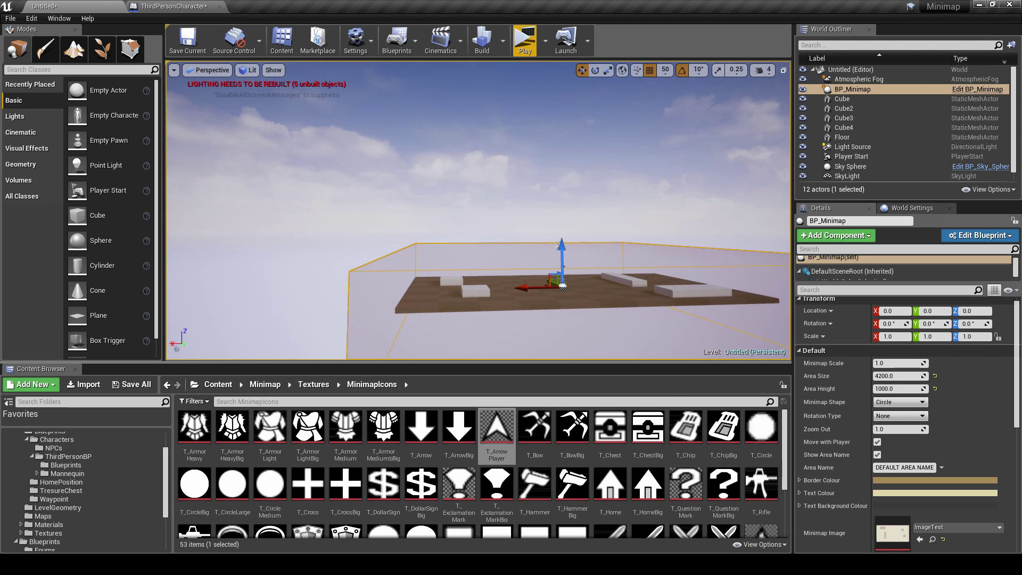
{"action": "key", "text": "w"}
{"action": "right_click_drag", "start_coordinate": [426, 306], "coordinate": [431, 310]}
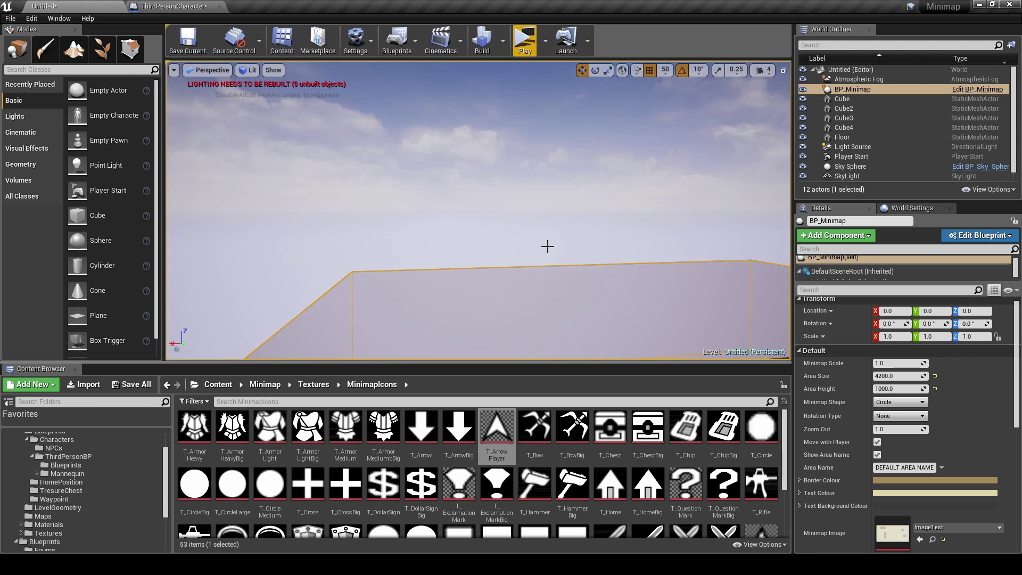
{"action": "key", "text": "f"}
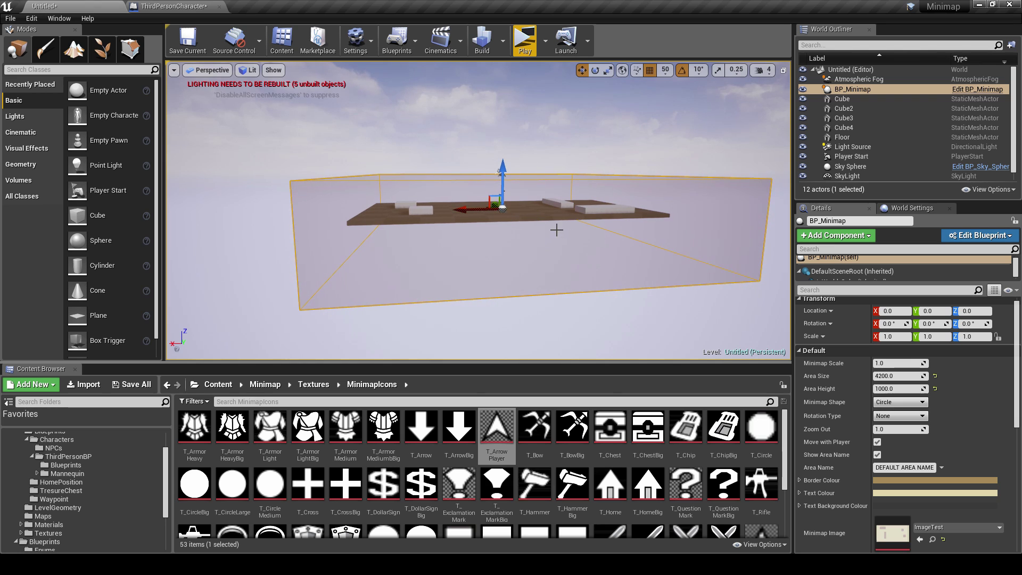
{"action": "left_click", "coordinate": [890, 403]}
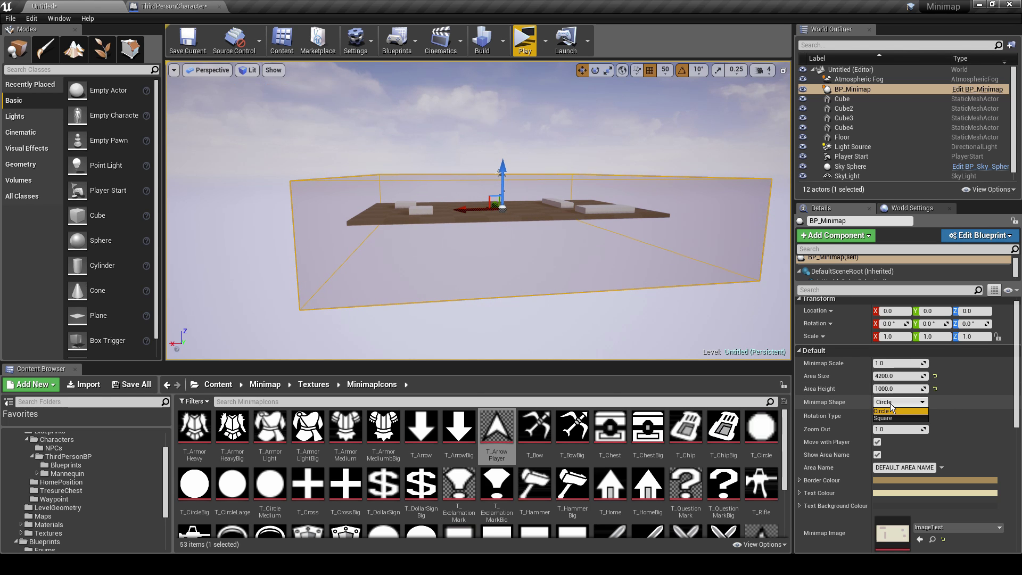
{"action": "left_click", "coordinate": [891, 417]}
Play the level twice, moving the character to check the square minimap, and end each play test.
{"action": "left_click", "coordinate": [525, 42]}
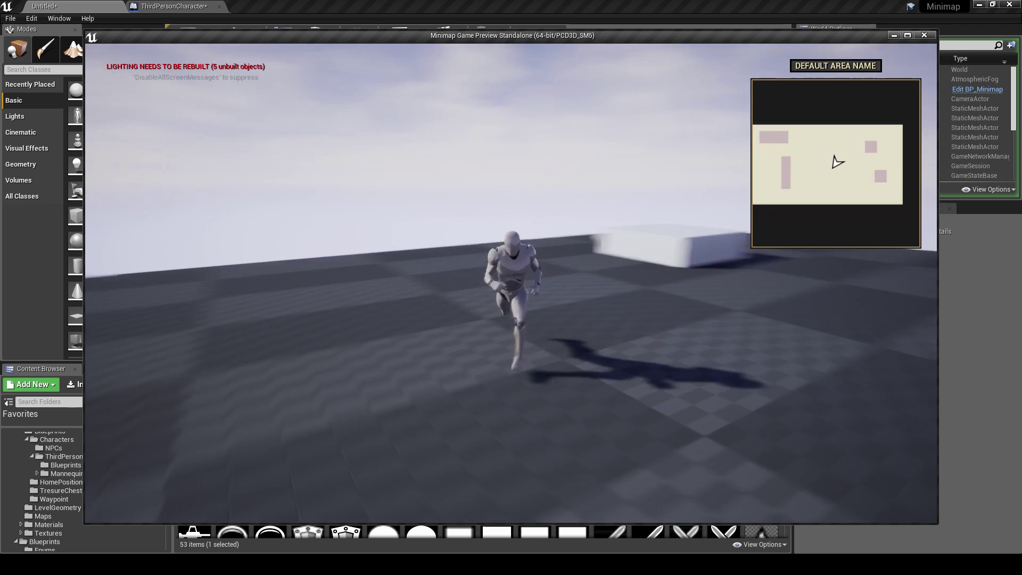
{"action": "key", "text": "Escape"}
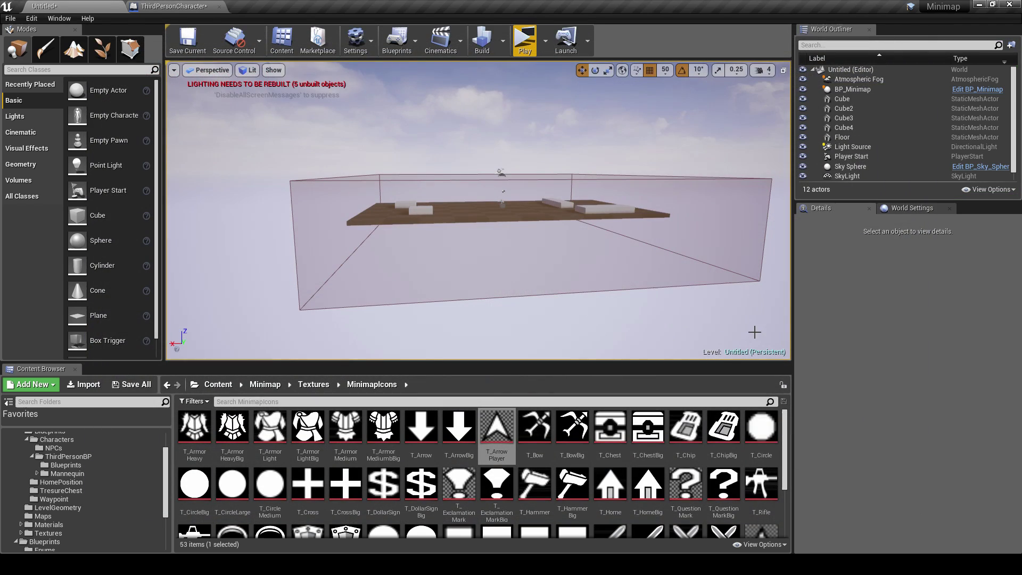
{"action": "left_click", "coordinate": [597, 238]}
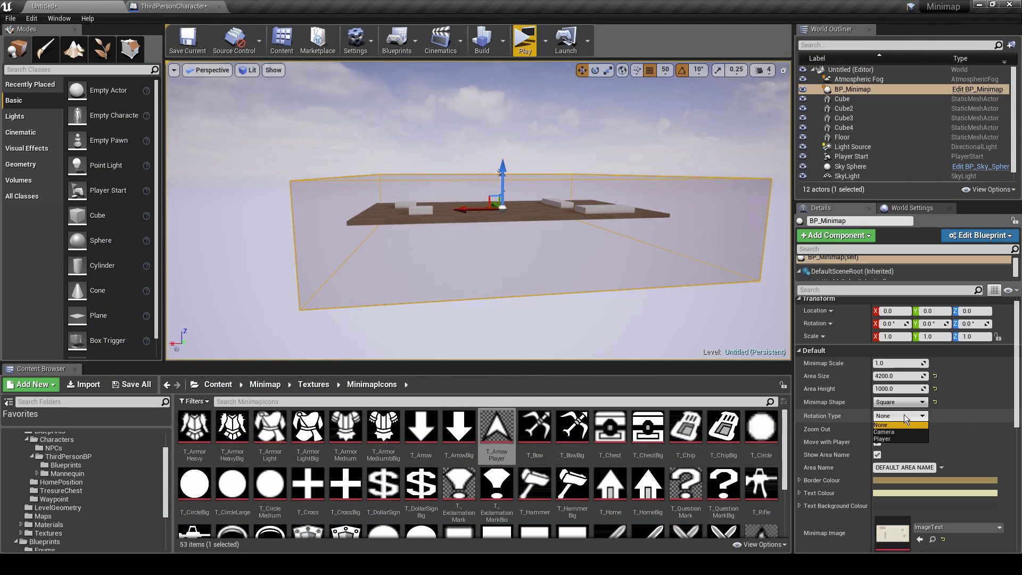
{"action": "left_click", "coordinate": [525, 41]}
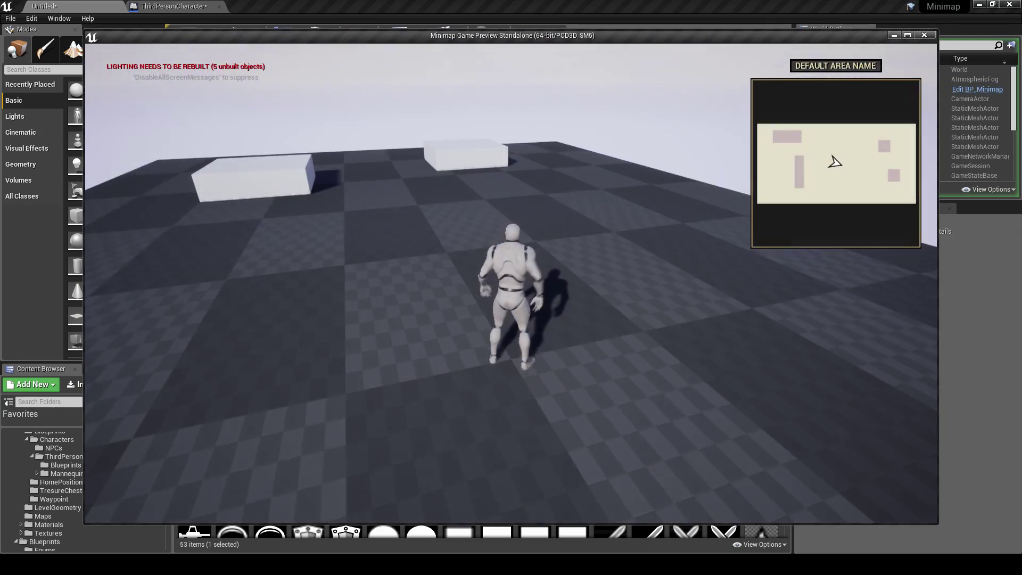
{"action": "key", "text": "w"}
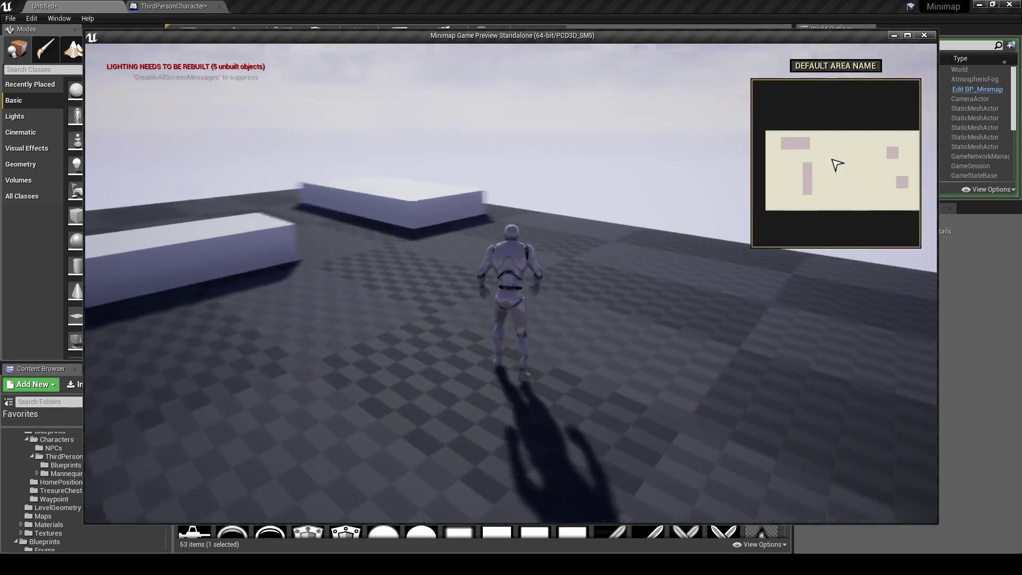
{"action": "key", "text": "Escape"}
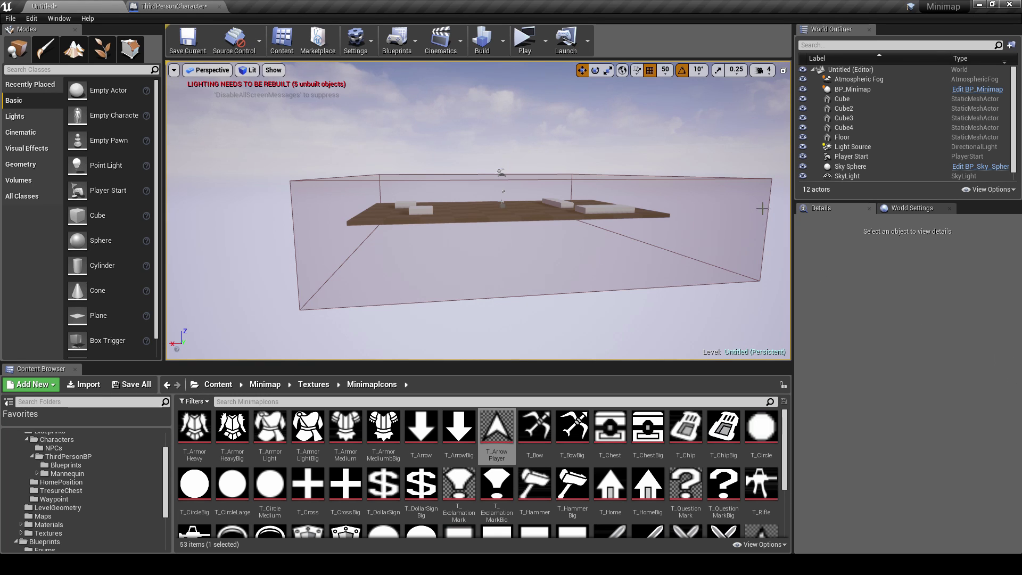
Set BP_Minimap's Minimap Shape back to Circle and its Rotation Type to Camera.
{"action": "left_click", "coordinate": [852, 89]}
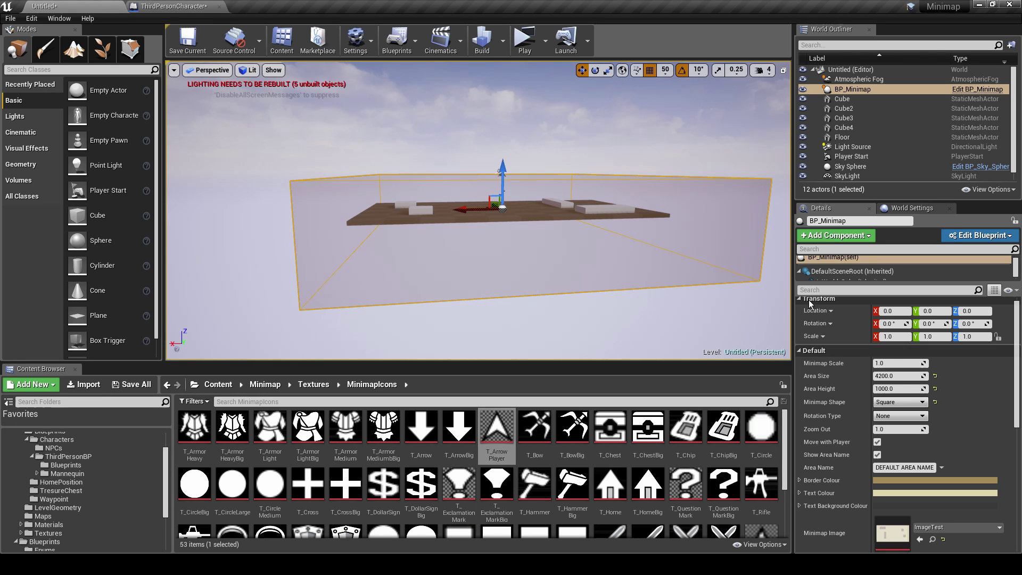
{"action": "left_click", "coordinate": [894, 403]}
{"action": "left_click", "coordinate": [894, 422]}
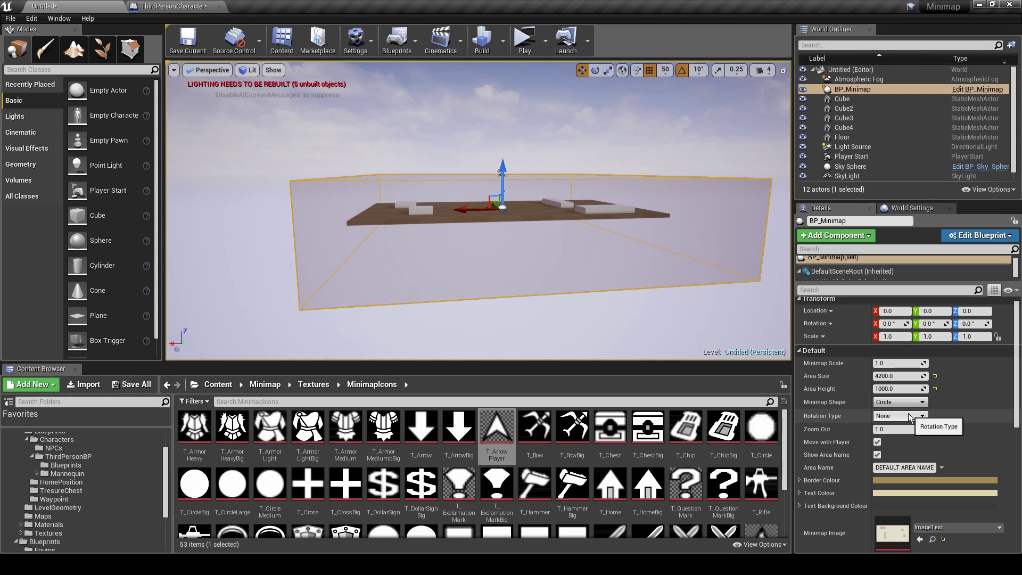
{"action": "left_click", "coordinate": [908, 416]}
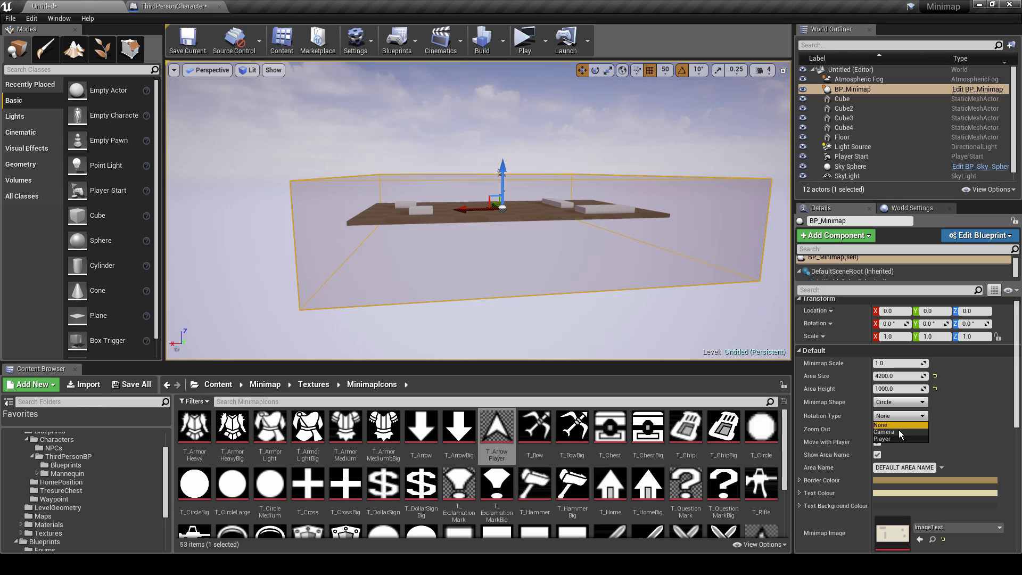
{"action": "left_click", "coordinate": [899, 431]}
Play the level, run and turn the character to check how the minimap rotates with the camera, and end the play test.
{"action": "left_click", "coordinate": [524, 40]}
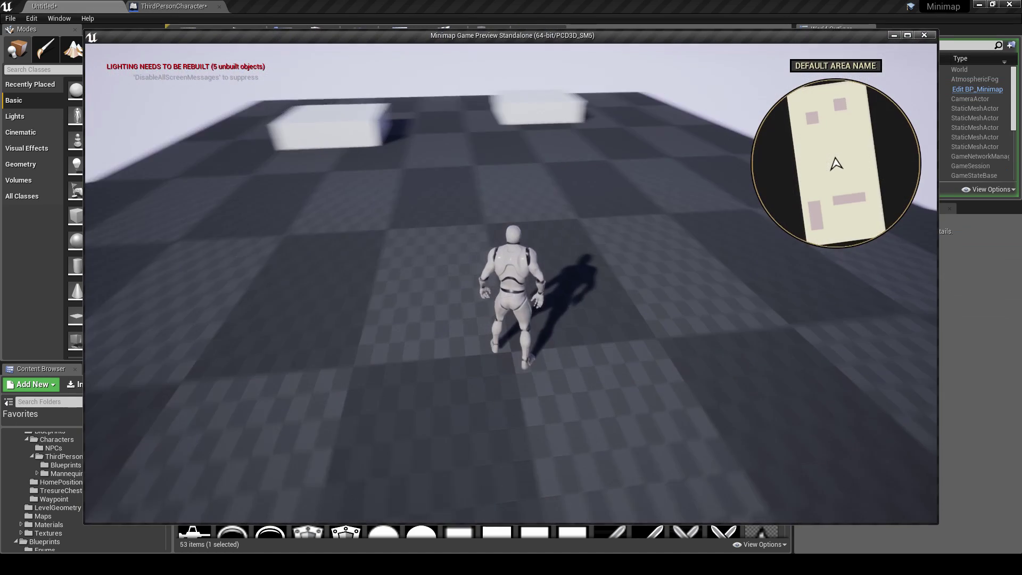
{"action": "key", "text": "w"}
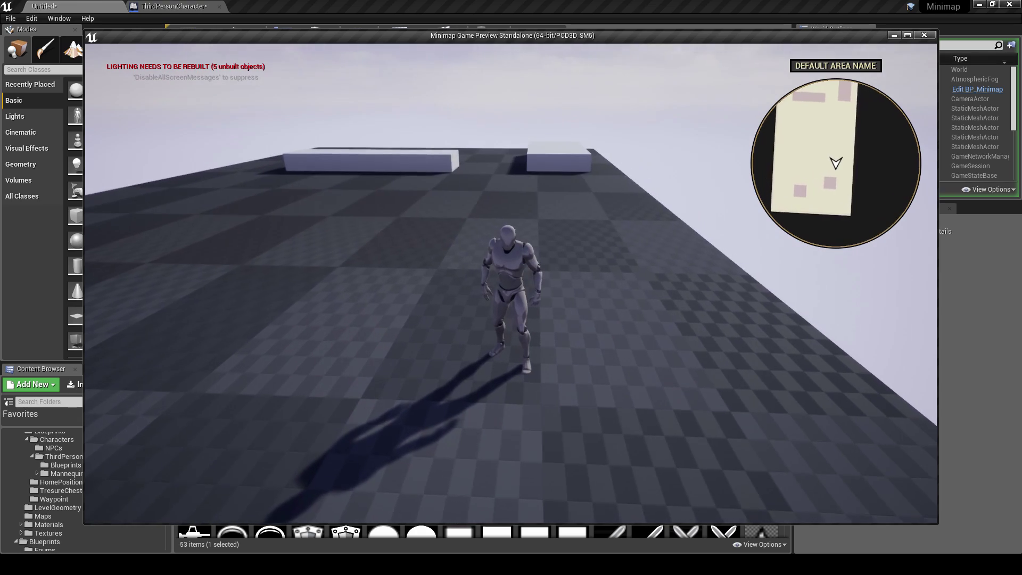
{"action": "key", "text": "a"}
{"action": "key", "text": "w"}
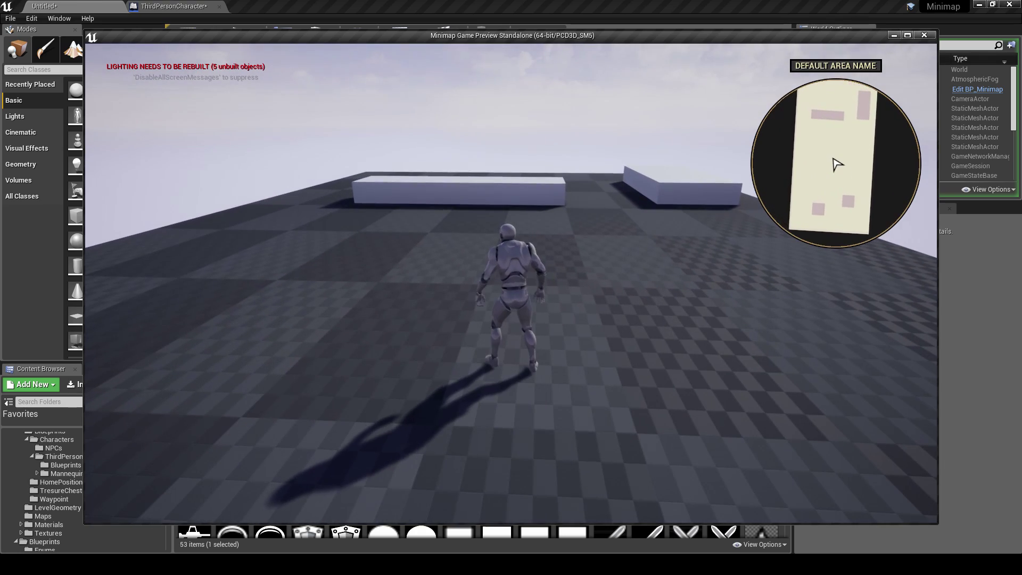
{"action": "key", "text": "w"}
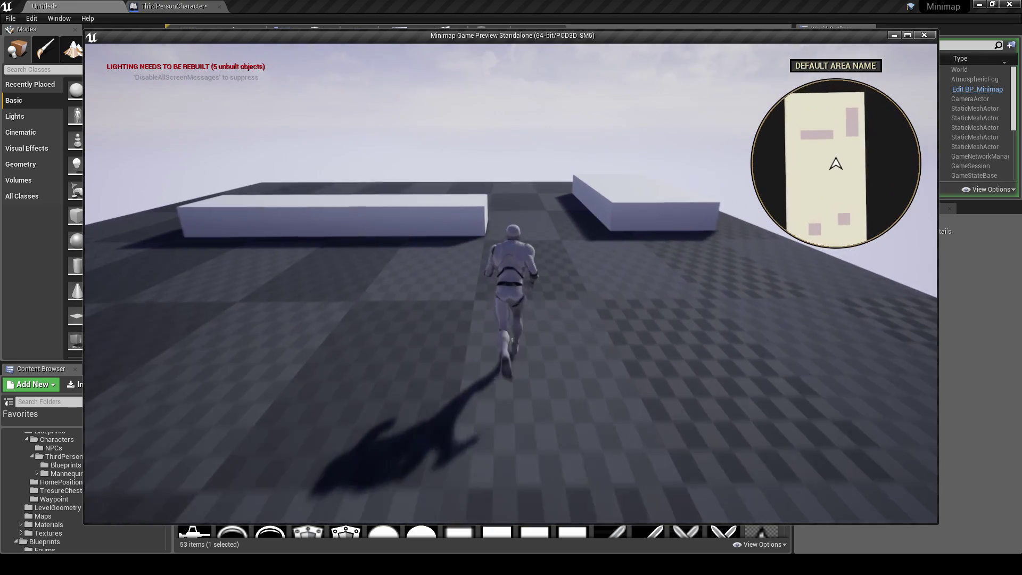
{"action": "key", "text": "d"}
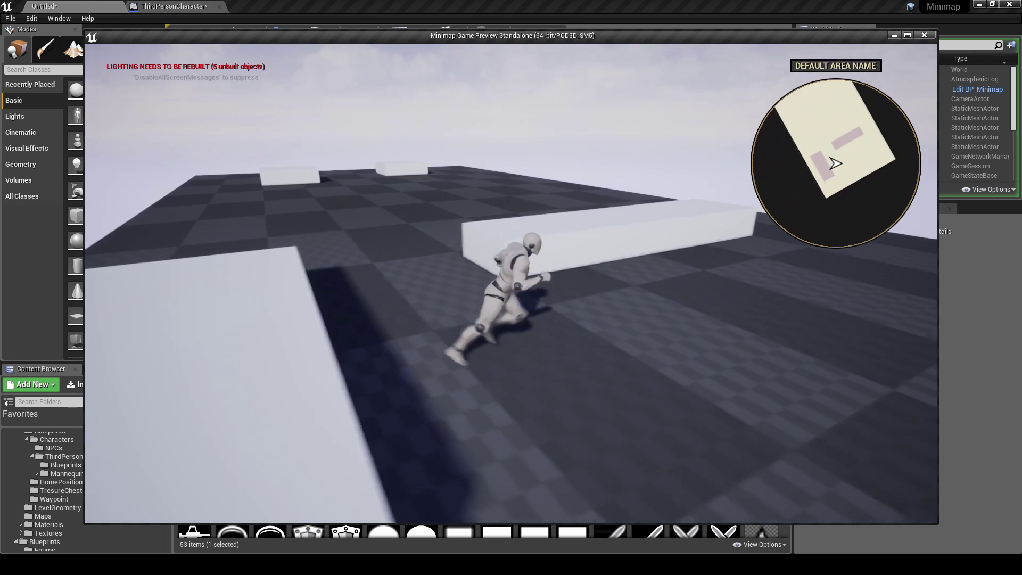
{"action": "key", "text": "w"}
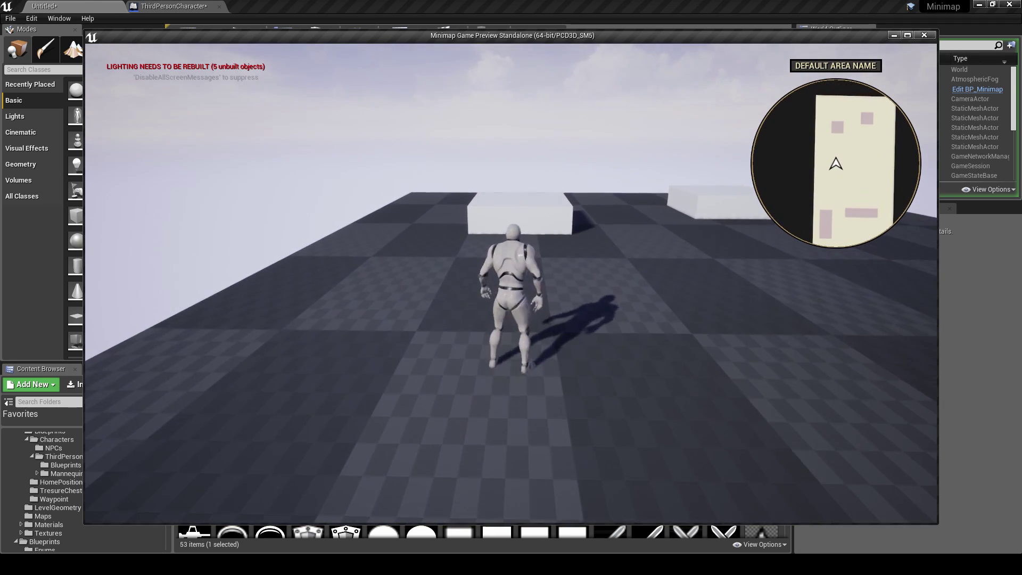
{"action": "key", "text": "d"}
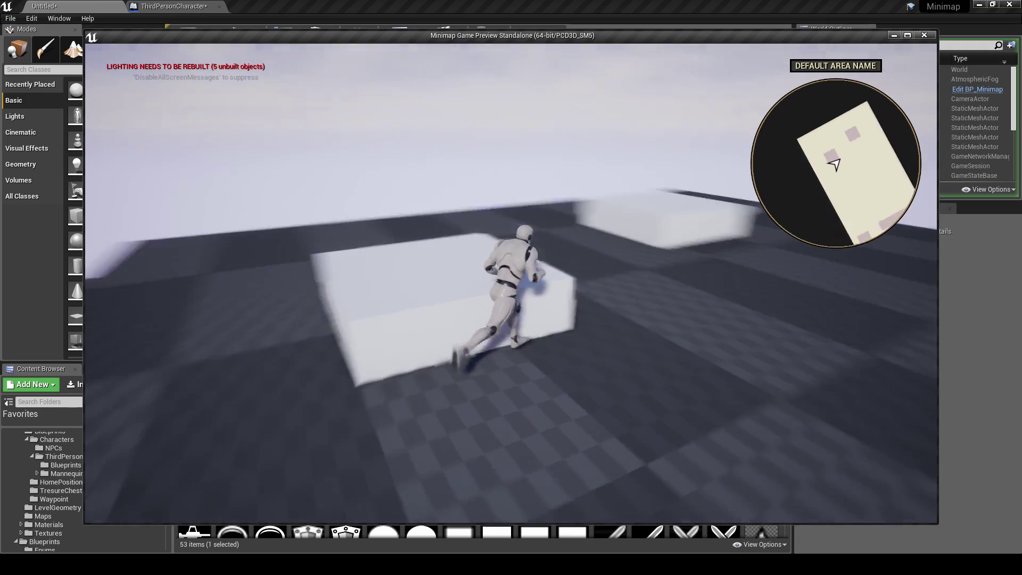
{"action": "key", "text": "w"}
{"action": "key", "text": "w"}
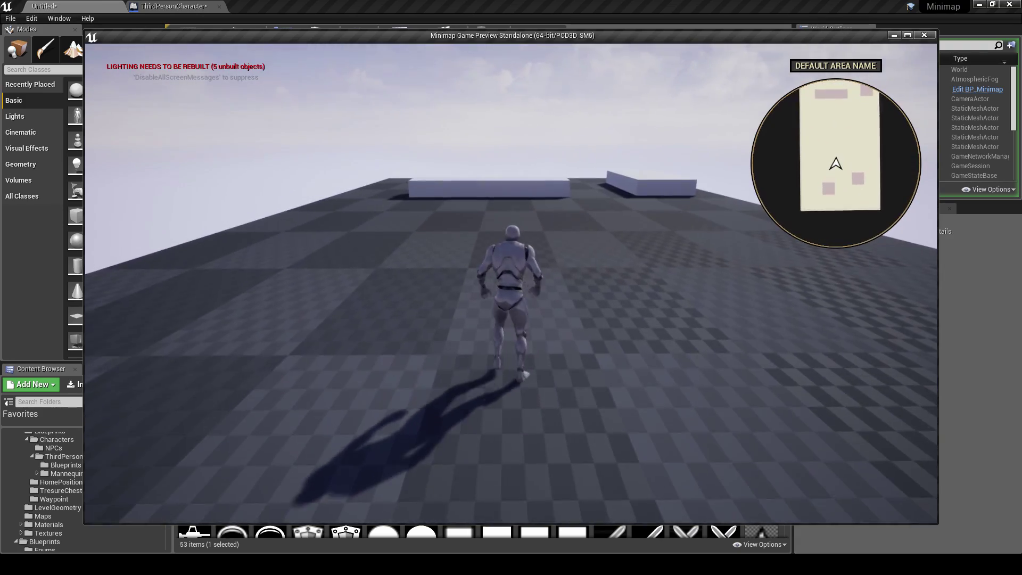
{"action": "key", "text": "w"}
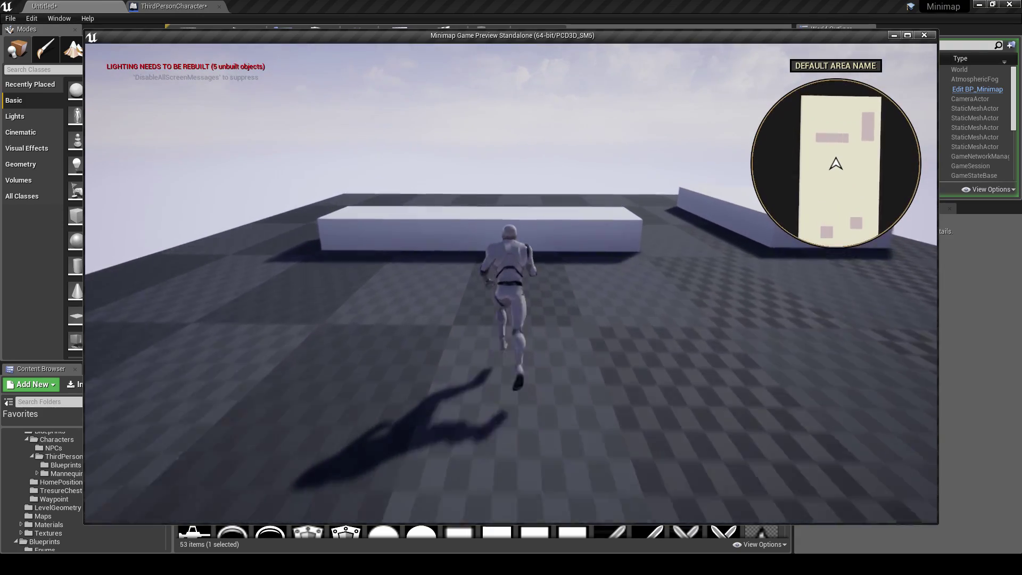
{"action": "key", "text": "w"}
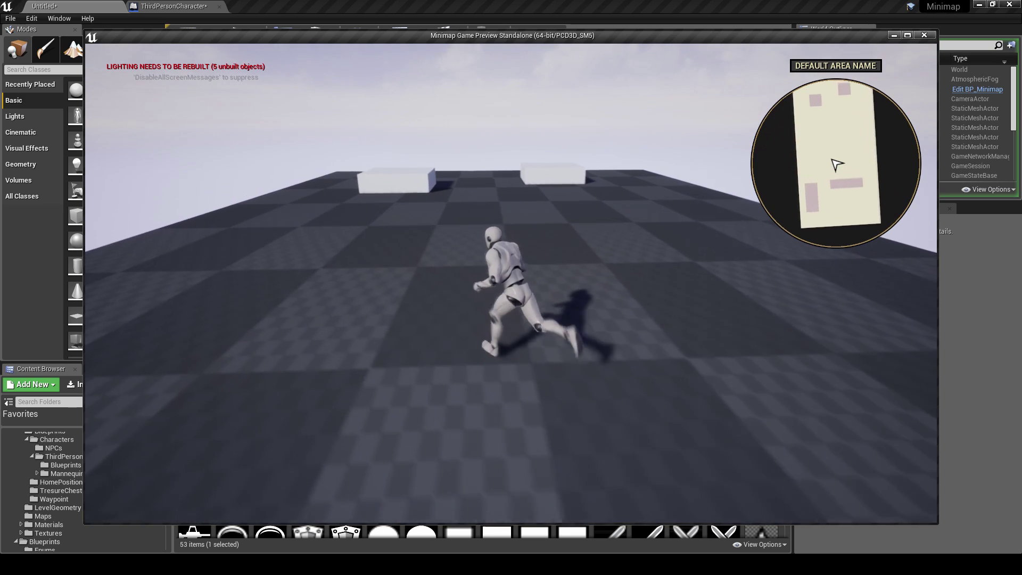
{"action": "key", "text": "a"}
{"action": "key", "text": "w"}
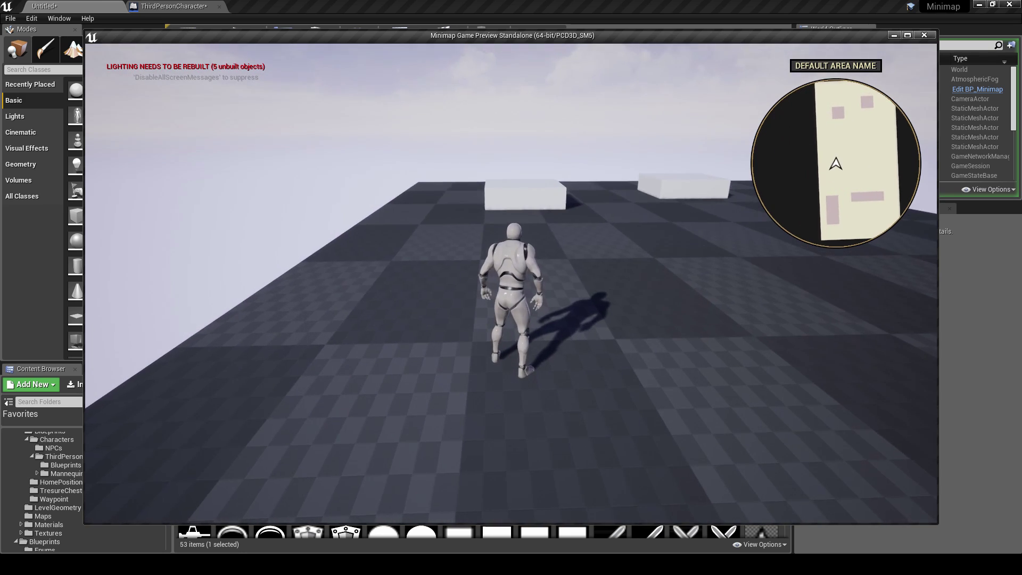
{"action": "key", "text": "Escape"}
Reselect the BP_Minimap volume and examine it around the floor from outside.
{"action": "key", "text": "w"}
{"action": "mouse_move", "coordinate": [484, 205]}
{"action": "right_mouse_down"}
{"action": "mouse_move", "coordinate": [492, 196]}
{"action": "mouse_move", "coordinate": [483, 205]}
{"action": "right_mouse_up"}
{"action": "key", "text": "w"}
{"action": "right_click_drag", "start_coordinate": [463, 155], "coordinate": [529, 184]}
{"action": "key", "text": "s"}
{"action": "left_click", "coordinate": [528, 185]}
{"action": "key", "text": "f"}
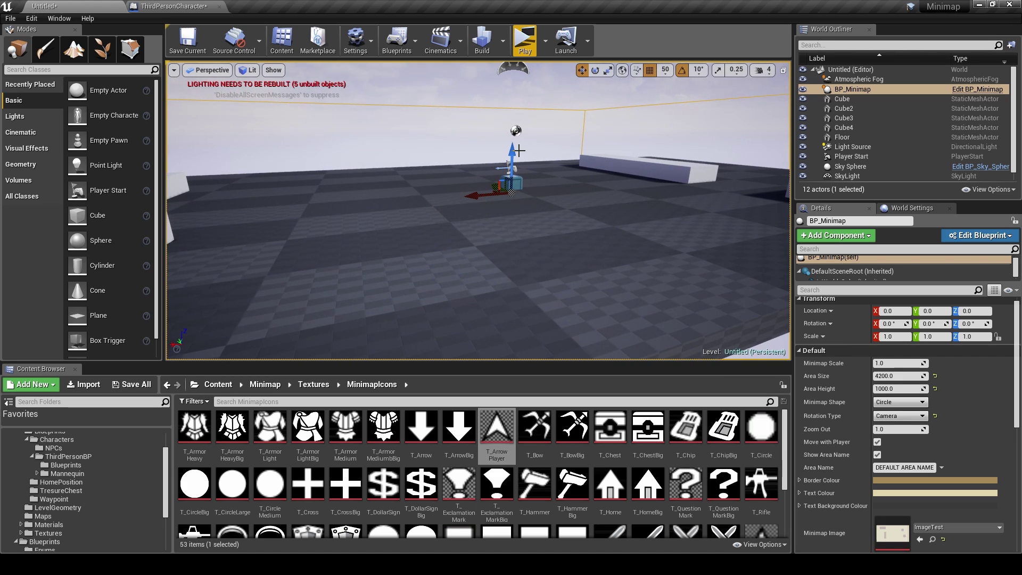
{"action": "key", "text": "s"}
{"action": "right_click_drag", "start_coordinate": [520, 162], "coordinate": [488, 167]}
{"action": "right_click_drag", "start_coordinate": [565, 186], "coordinate": [568, 181]}
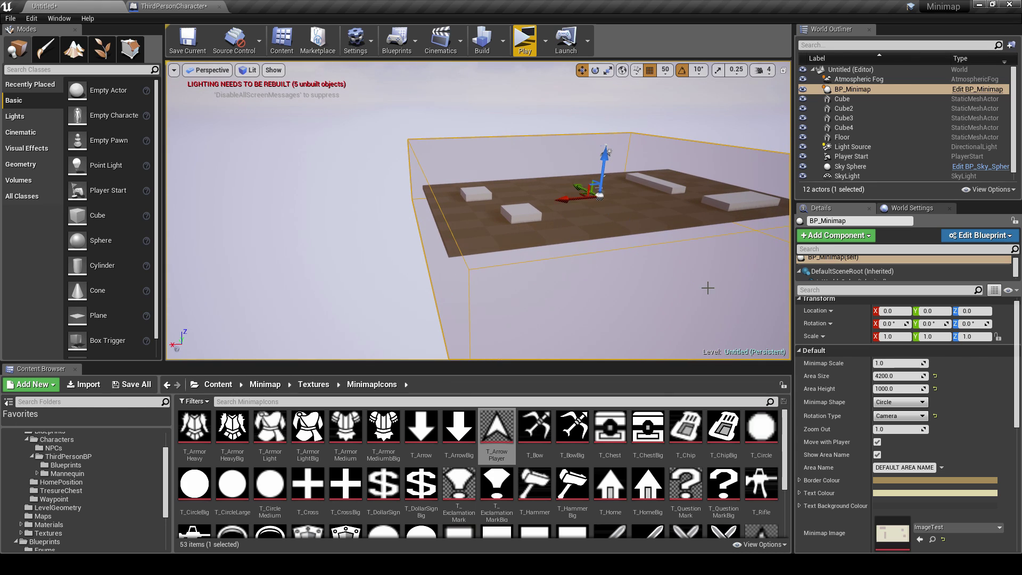
{"action": "key", "text": "d"}
{"action": "right_click_drag", "start_coordinate": [761, 336], "coordinate": [761, 337]}
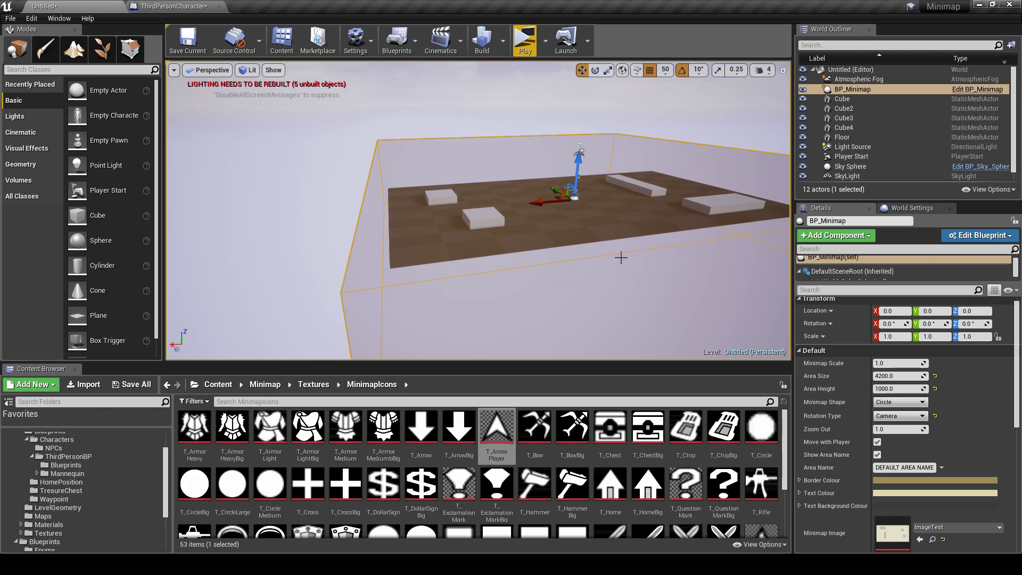
Examine the BP_Minimap volume, play the level briefly to check the minimap's zoom with the character running, and end the play test.
{"action": "key", "text": "a"}
{"action": "right_click_drag", "start_coordinate": [620, 258], "coordinate": [665, 259]}
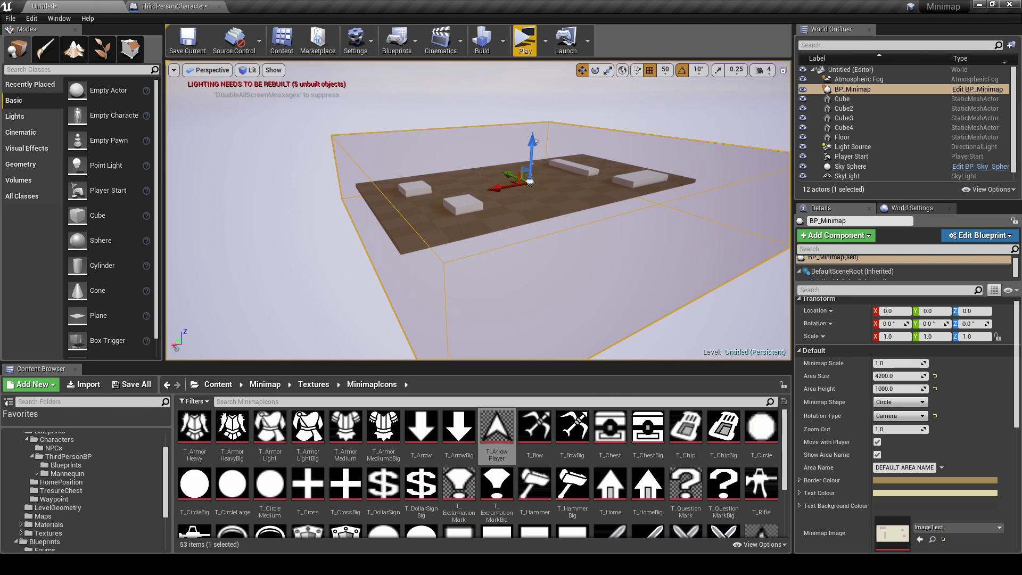
{"action": "right_click_drag", "start_coordinate": [665, 259], "coordinate": [653, 257]}
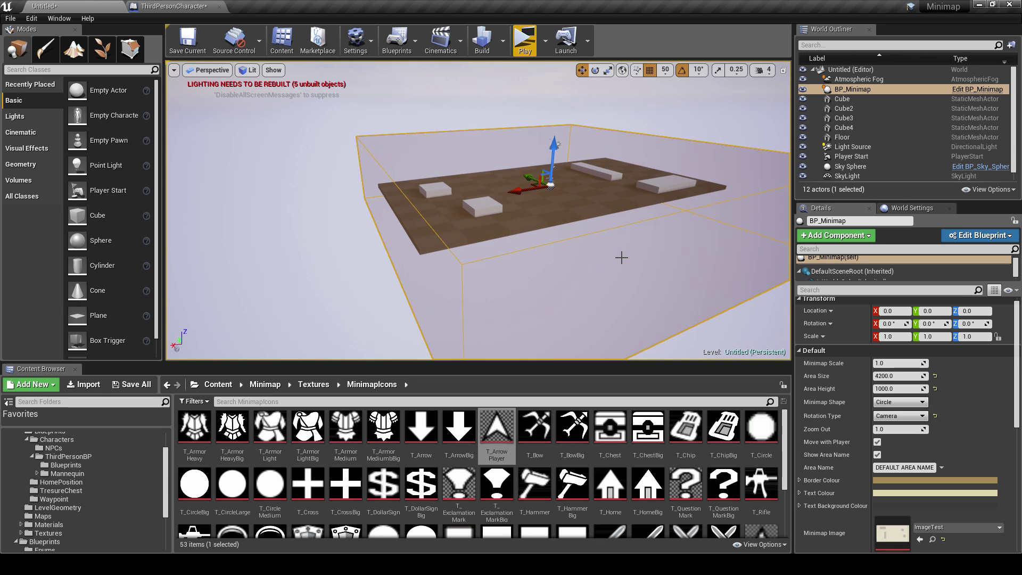
{"action": "right_click_drag", "start_coordinate": [621, 258], "coordinate": [620, 259]}
{"action": "left_click", "coordinate": [528, 55]}
{"action": "key", "text": "a"}
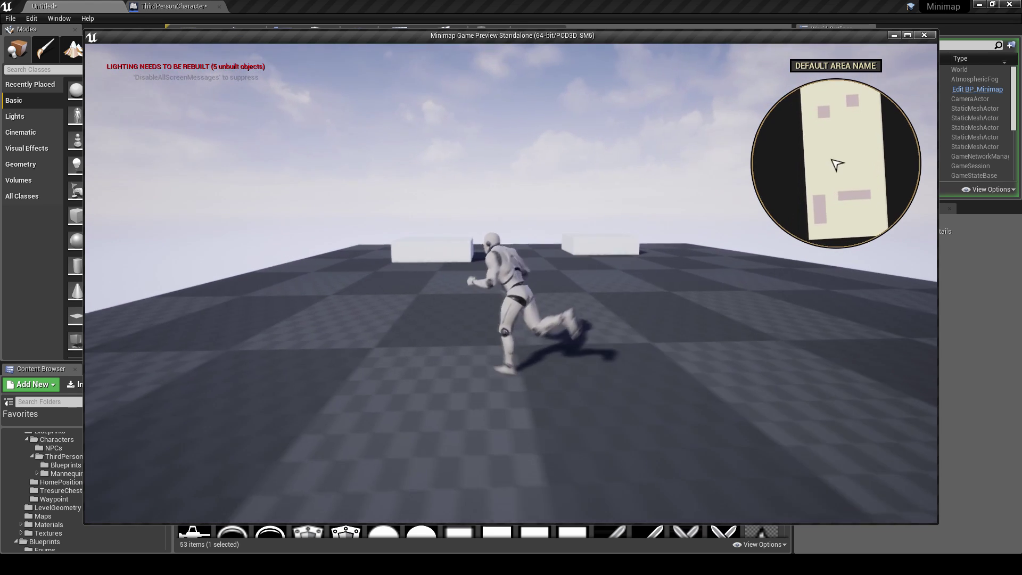
{"action": "key", "text": "w"}
{"action": "key", "text": "Escape"}
Set BP_Minimap's Zoom Out to 2.0, play the level to check the minimap's zoom, and end the play test.
{"action": "left_click", "coordinate": [643, 250]}
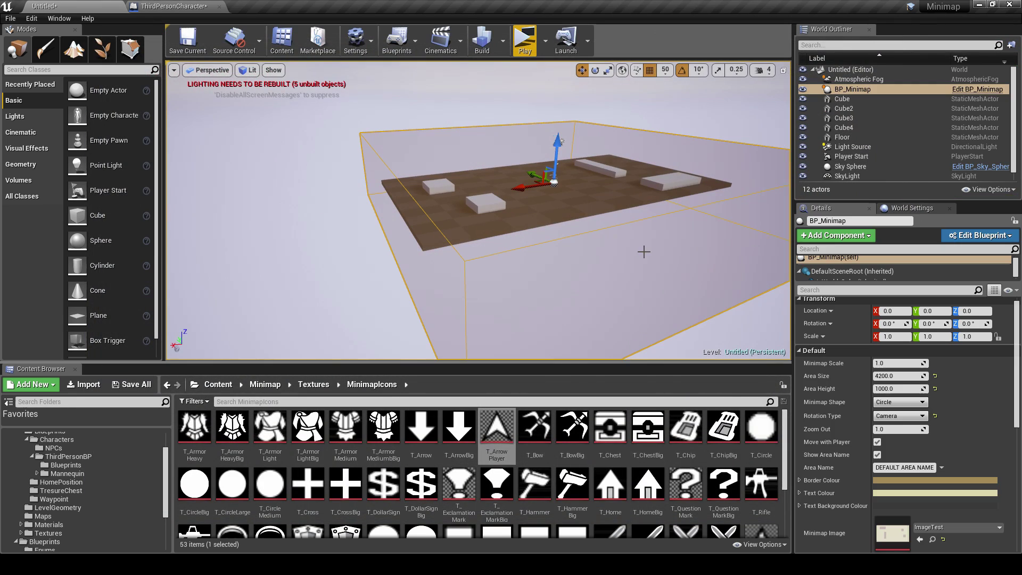
{"action": "left_click", "coordinate": [894, 430]}
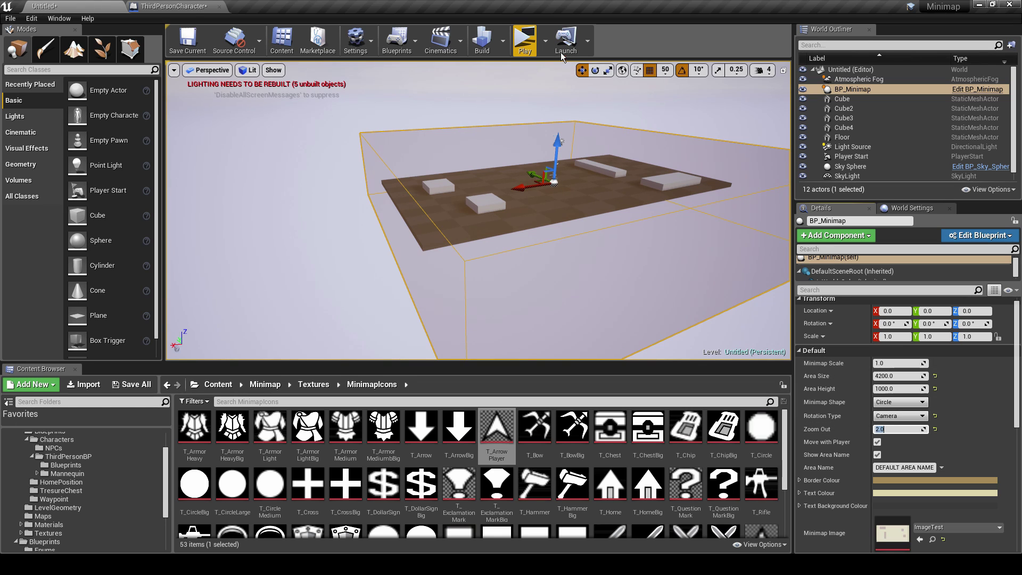
{"action": "left_click", "coordinate": [524, 41]}
{"action": "key", "text": "w"}
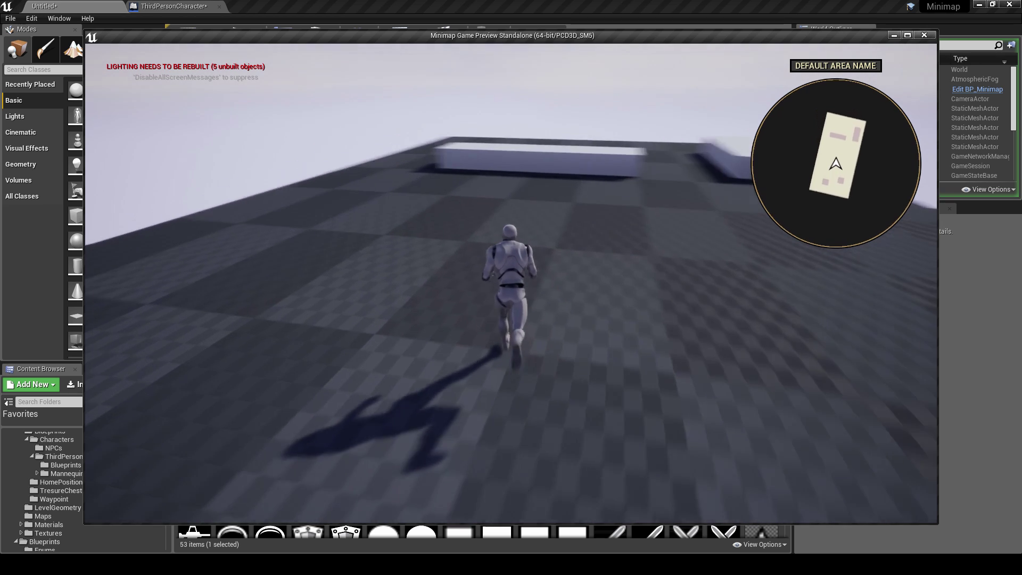
{"action": "key", "text": "Escape"}
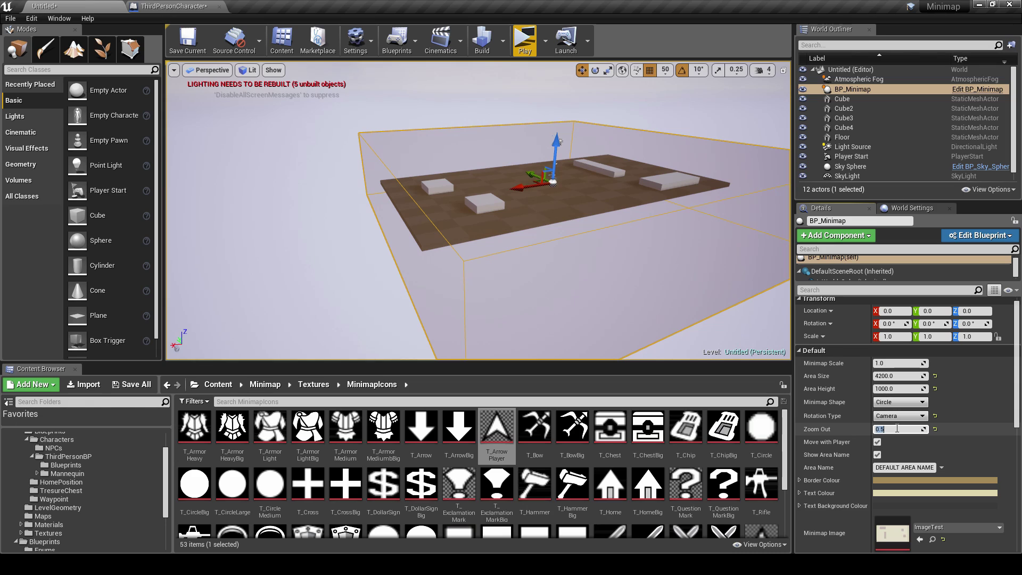
With BP_Minimap's Zoom Out set to 0.5, play the level, run the character around the blocks and floor edges, and end the play test.
{"action": "left_click", "coordinate": [525, 40]}
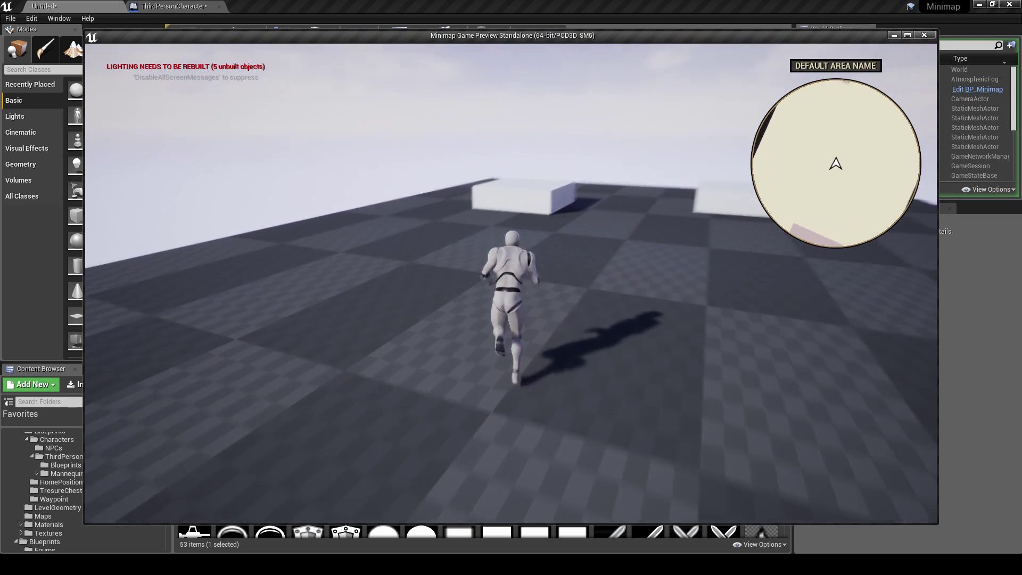
{"action": "key", "text": "w"}
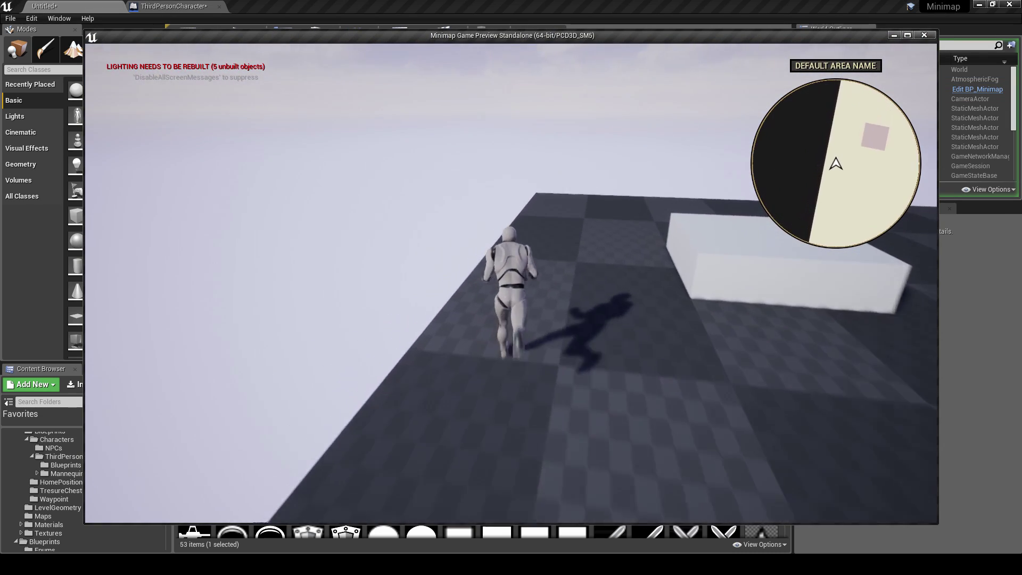
{"action": "key", "text": "w"}
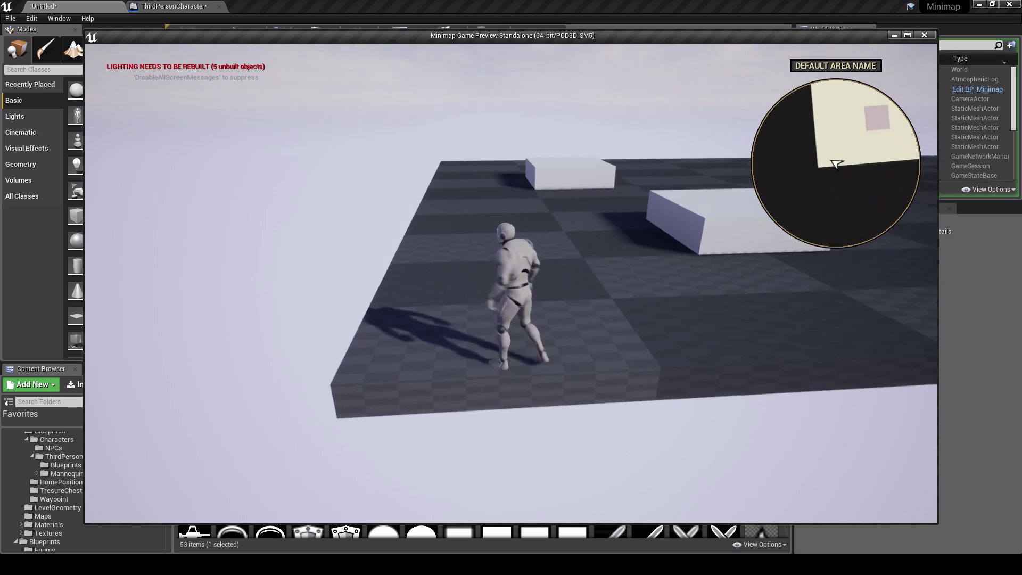
{"action": "key", "text": "w"}
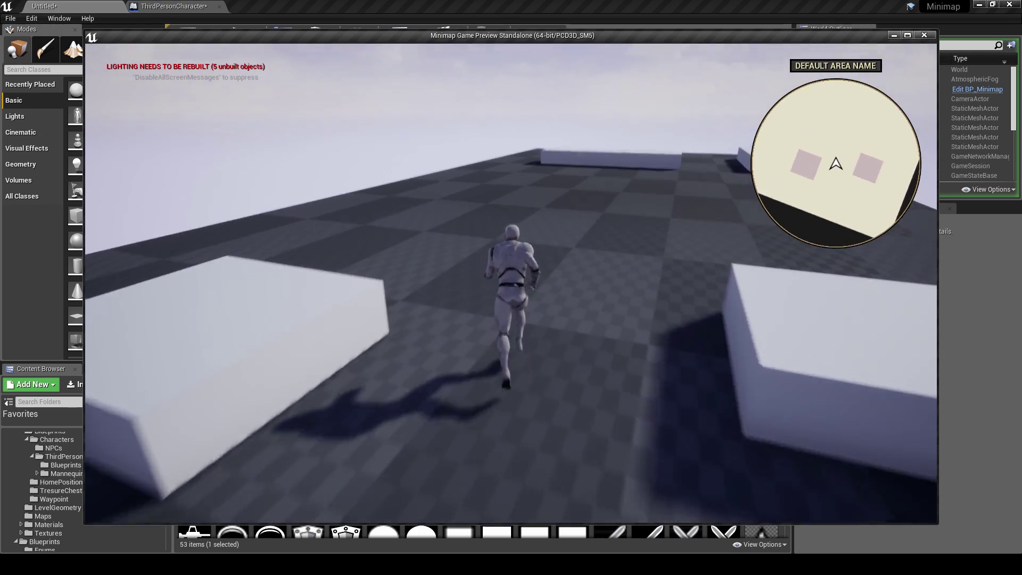
{"action": "key", "text": "a"}
{"action": "key", "text": "w"}
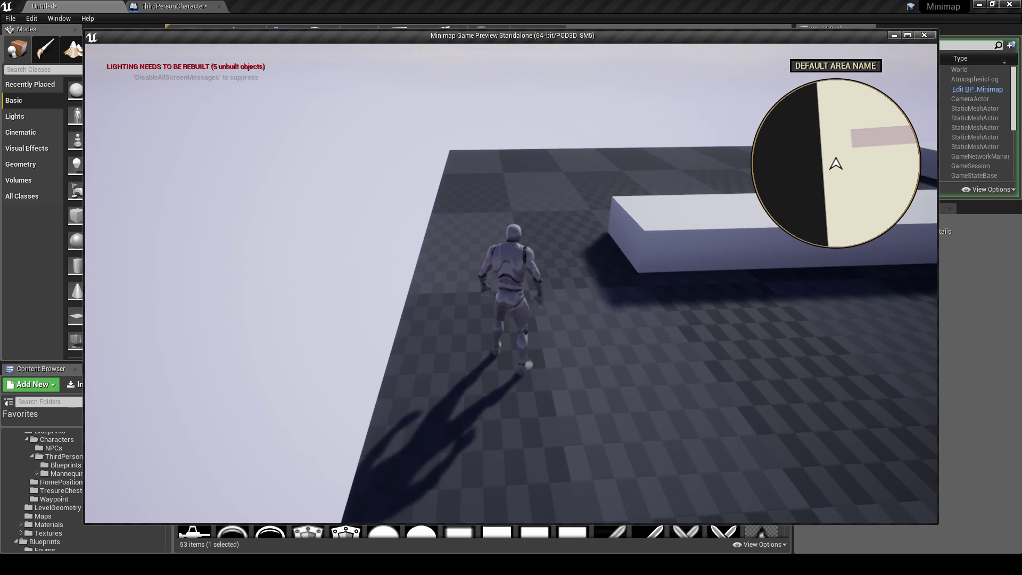
{"action": "key", "text": "a"}
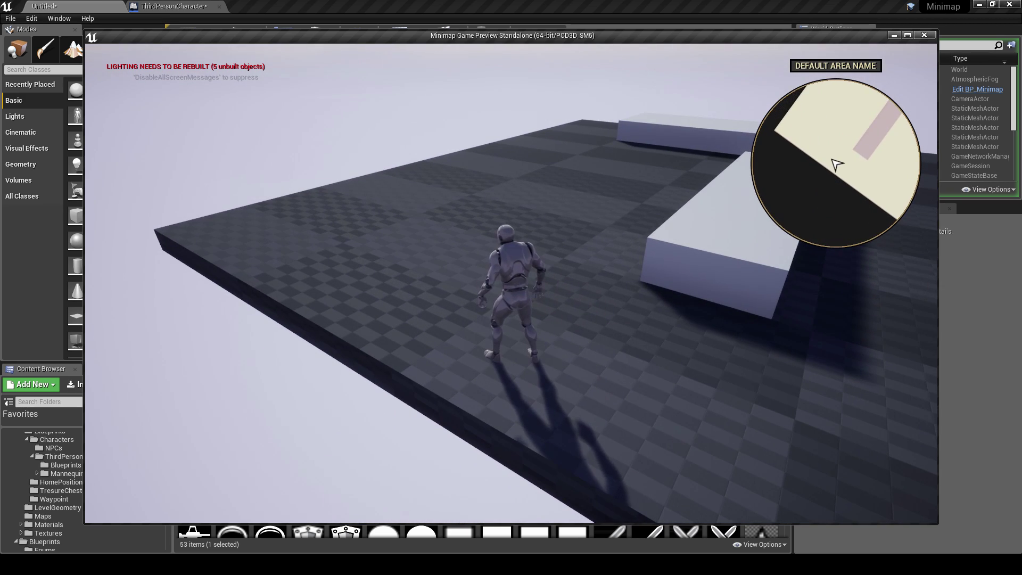
{"action": "key", "text": "w"}
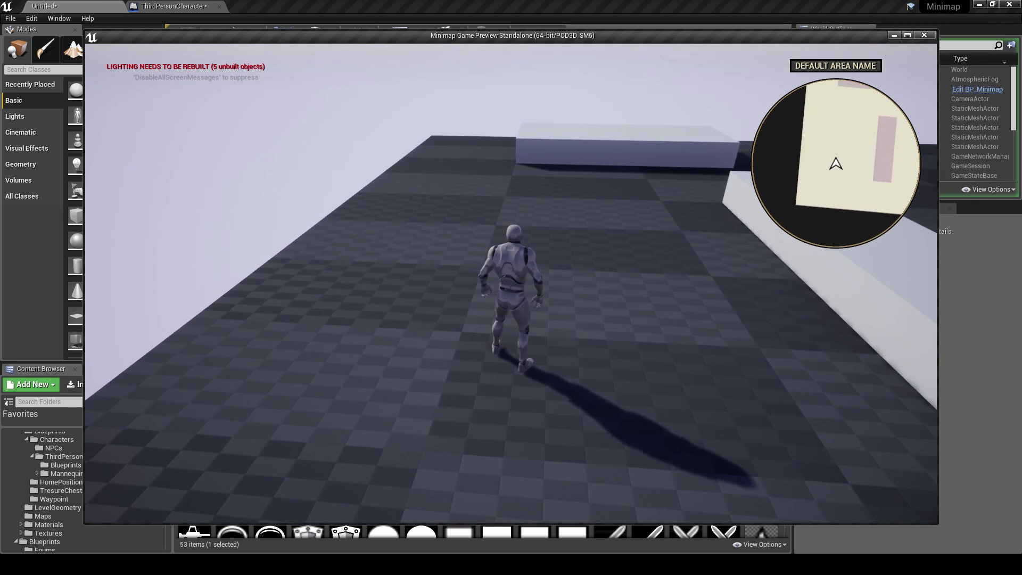
{"action": "key", "text": "w"}
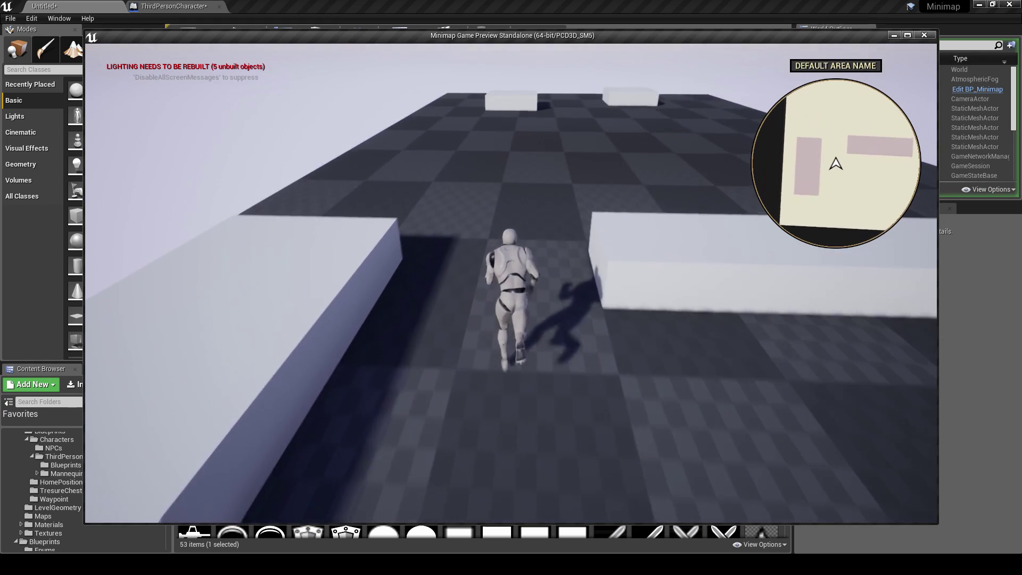
{"action": "key", "text": "d"}
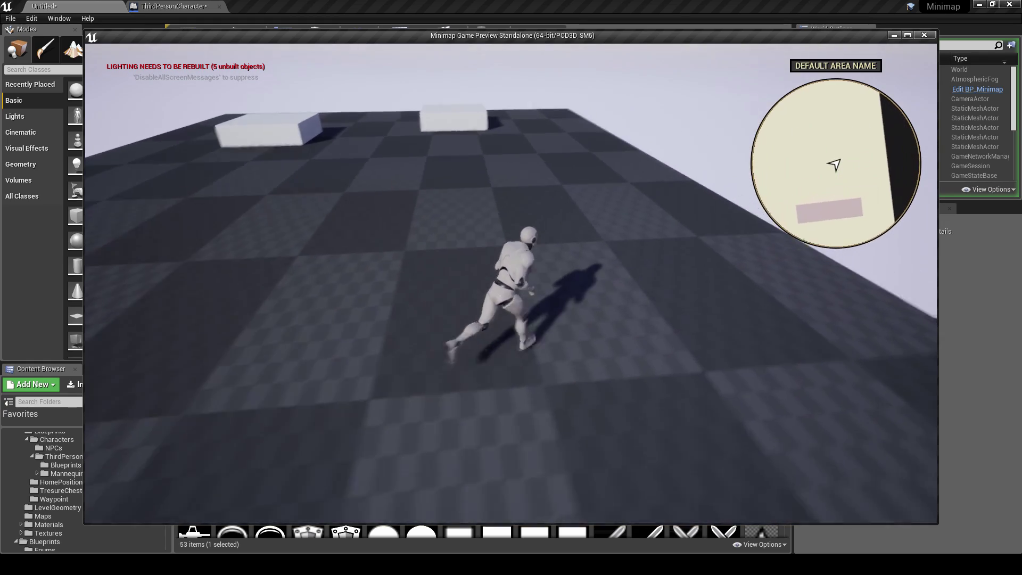
{"action": "key", "text": "Escape"}
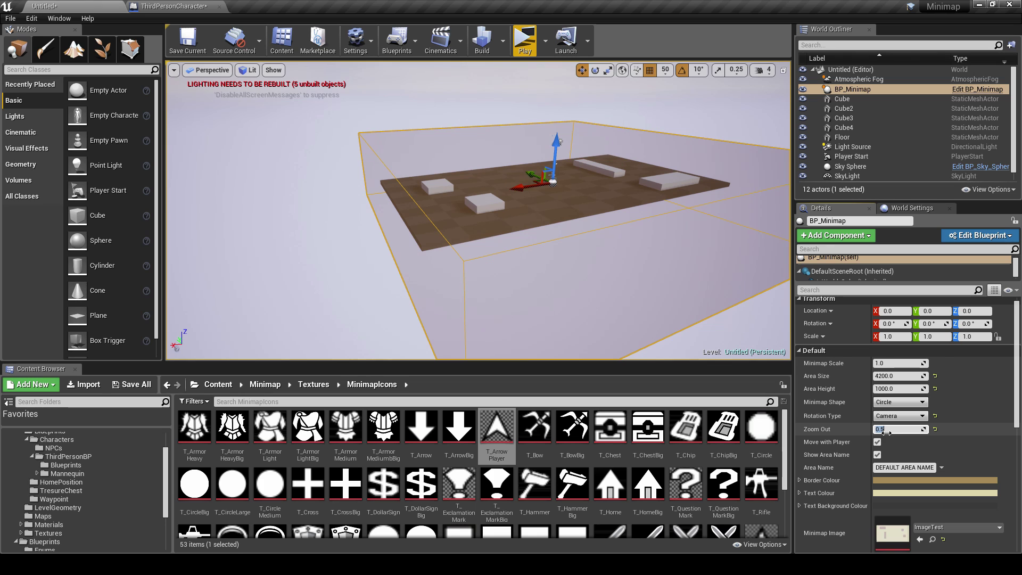
Set BP_Minimap's Zoom Out back to 1.0, play the level while running between the blocks, and end the play test.
{"action": "left_click", "coordinate": [886, 432]}
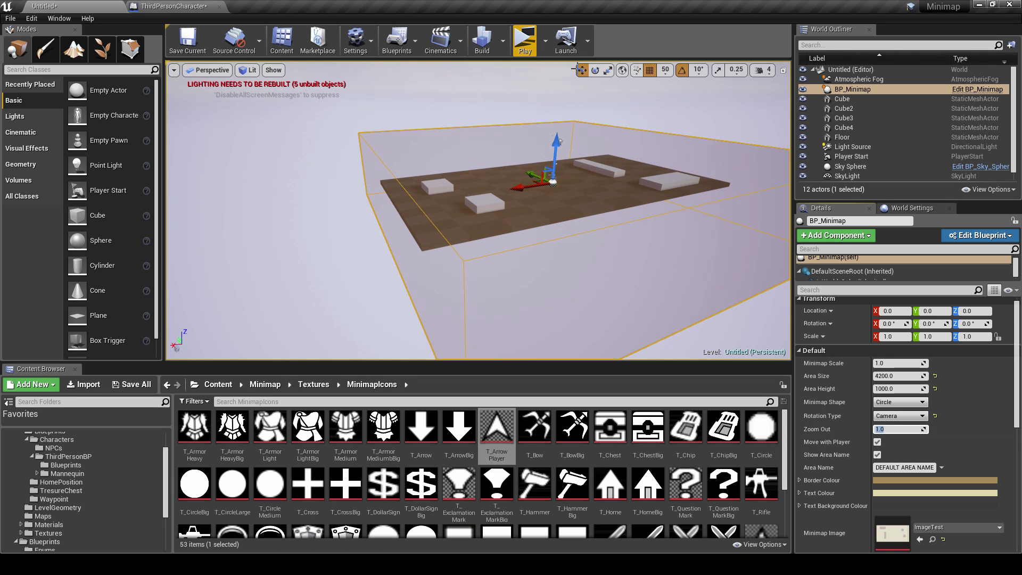
{"action": "left_click", "coordinate": [524, 41]}
{"action": "key", "text": "a"}
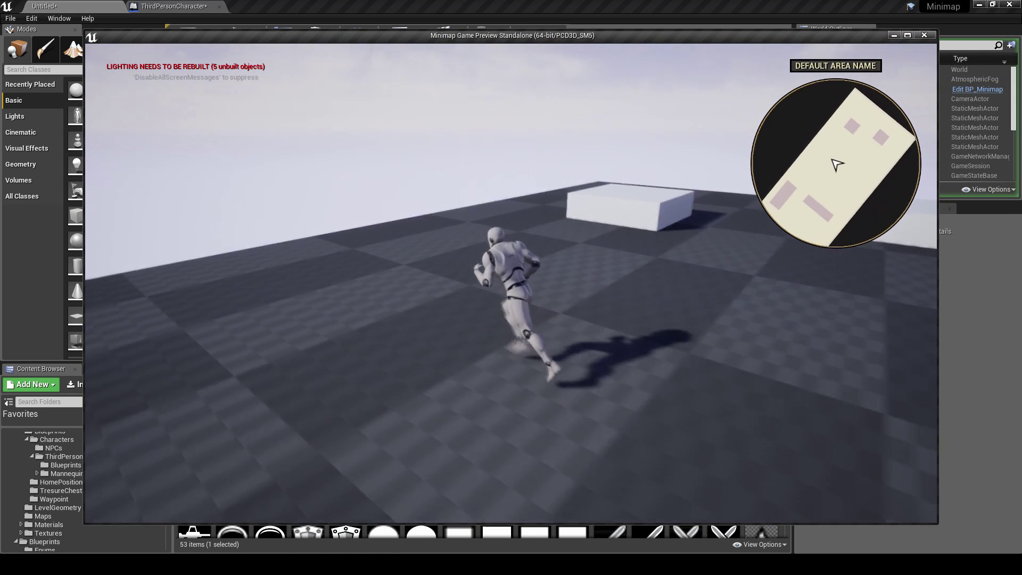
{"action": "key", "text": "d"}
{"action": "key", "text": "w"}
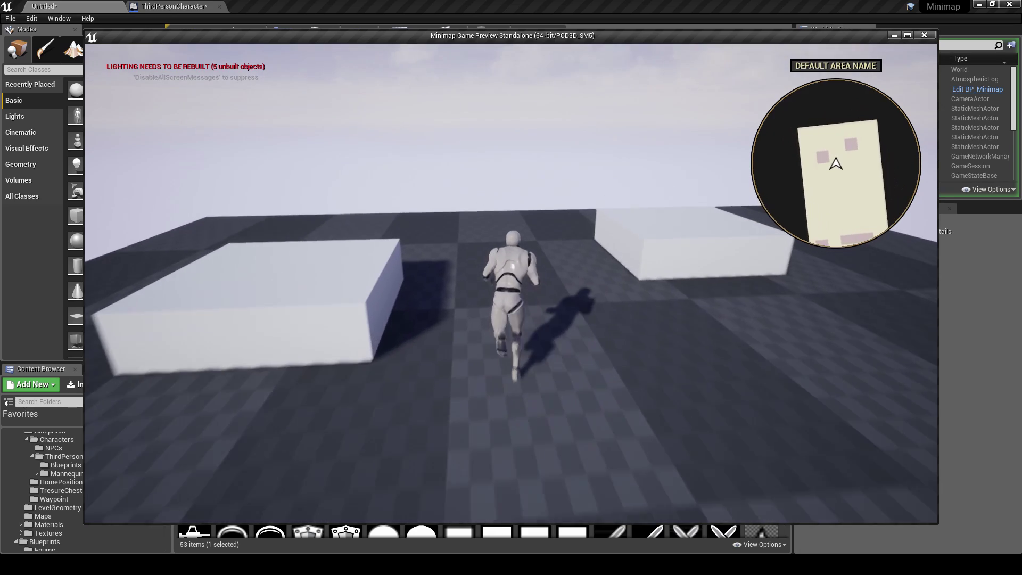
{"action": "key", "text": "d"}
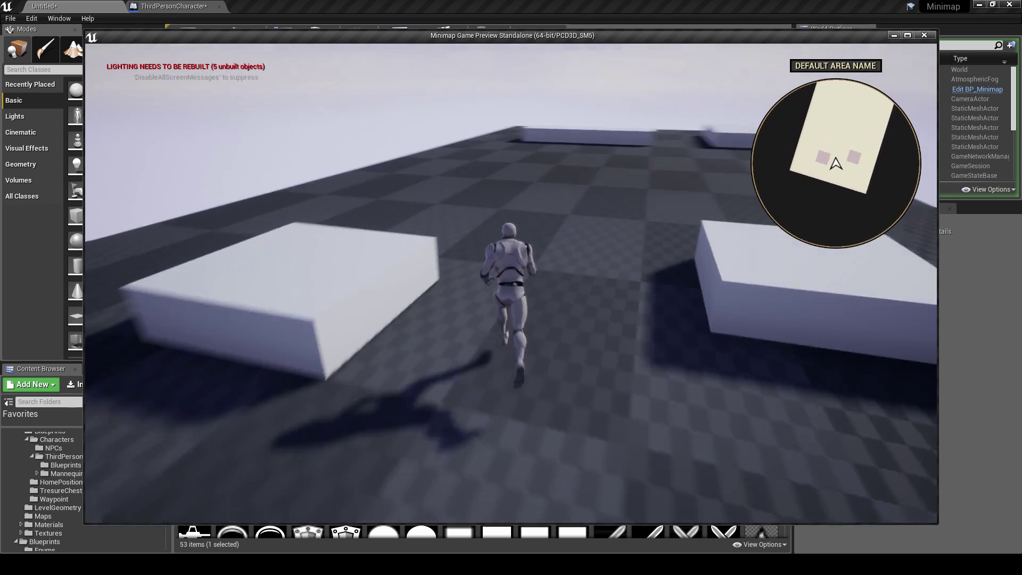
{"action": "key", "text": "Escape"}
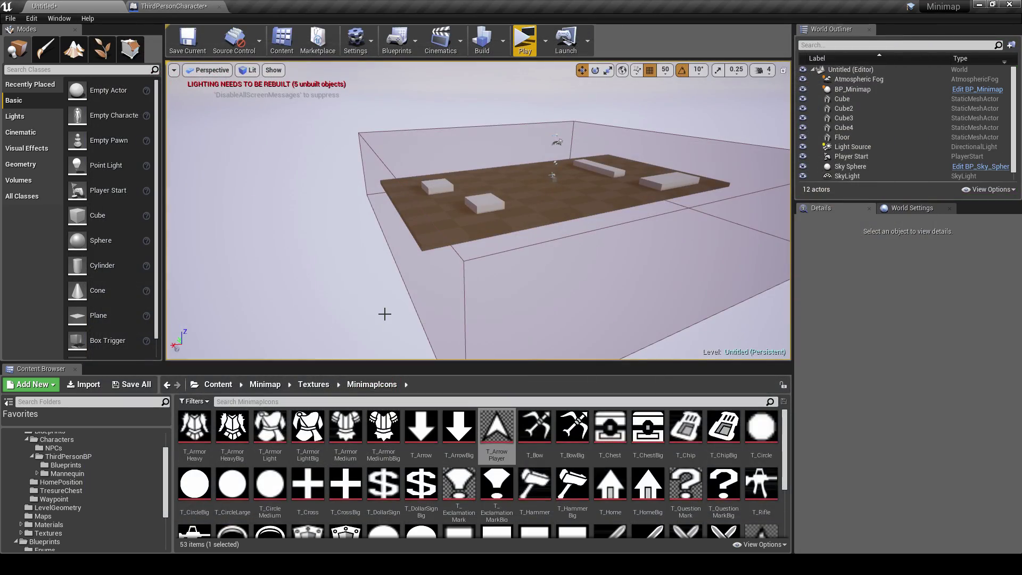
Reselect BP_Minimap, disable Move with Player, play the level to check the player arrow's movement, and end the play test.
{"action": "left_click", "coordinate": [513, 315]}
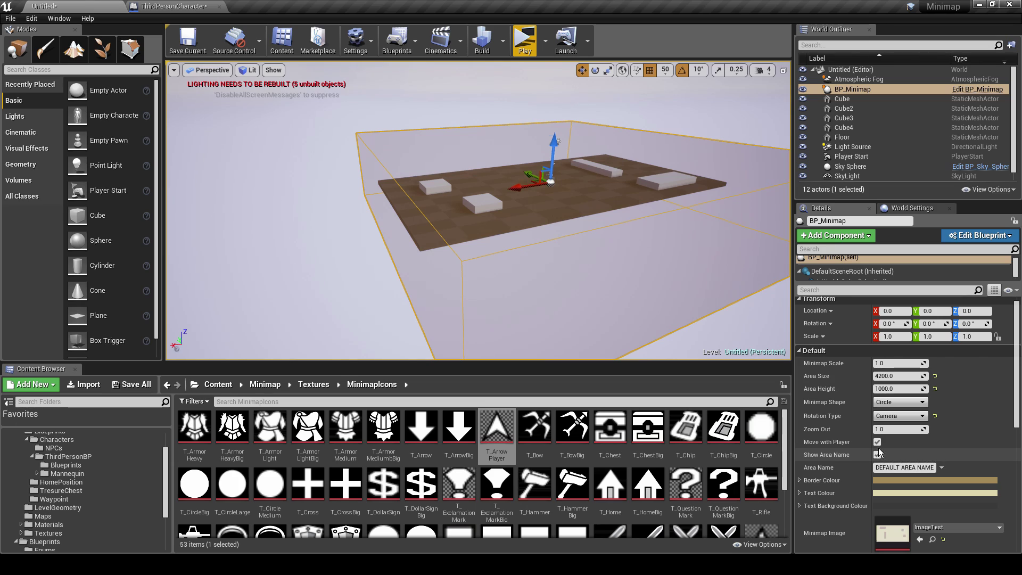
{"action": "left_click", "coordinate": [524, 41]}
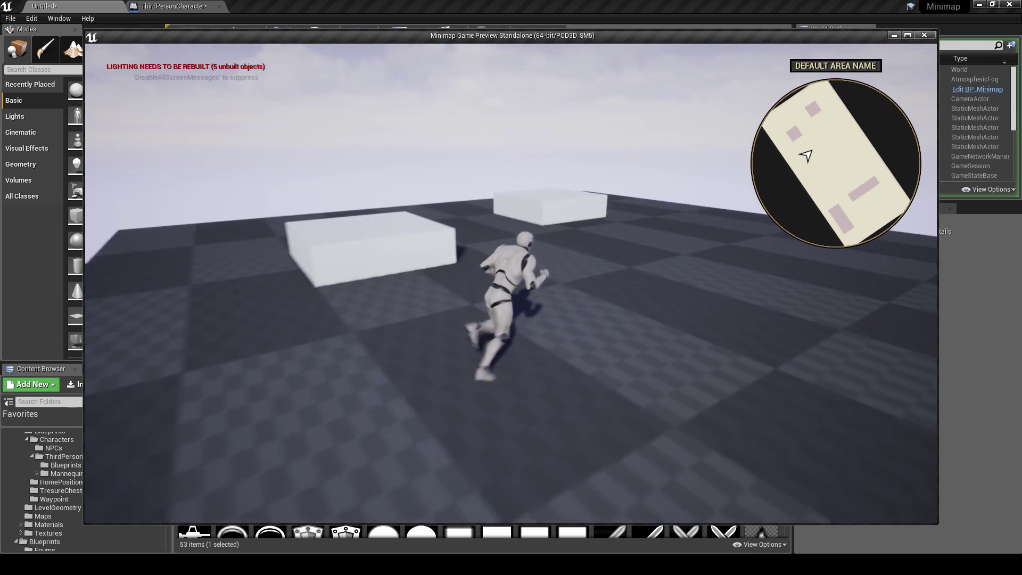
{"action": "key", "text": "Escape"}
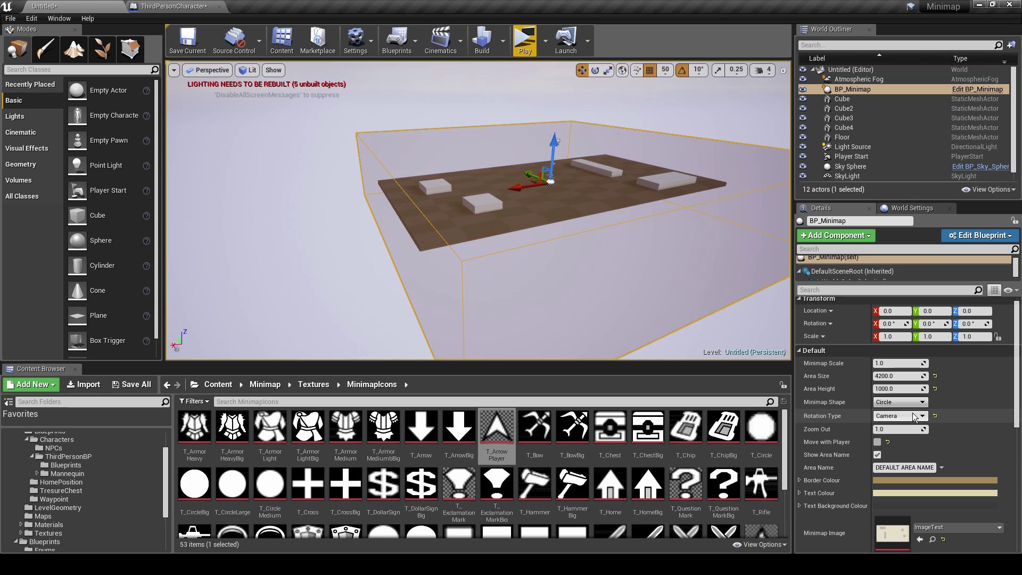
Set BP_Minimap's Rotation Type to None and start playing the level.
{"action": "left_click", "coordinate": [895, 416]}
{"action": "left_click", "coordinate": [890, 424]}
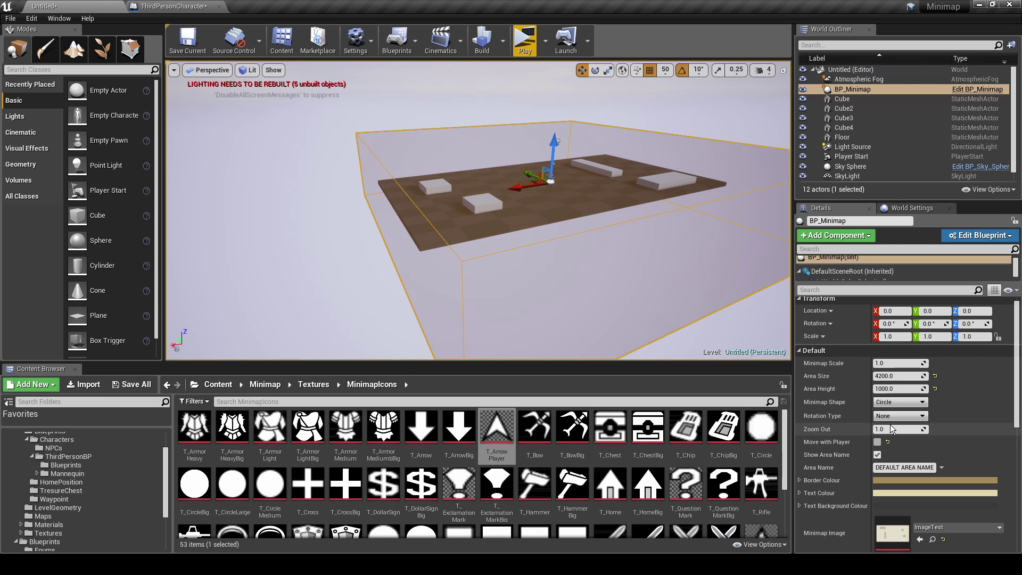
{"action": "left_click", "coordinate": [525, 42]}
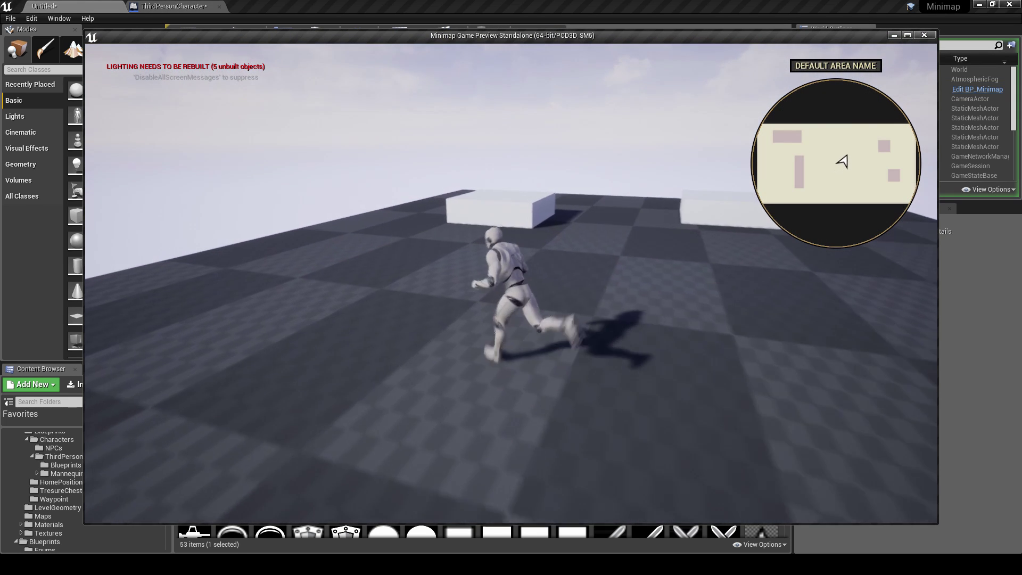
Run the character around the blocks and across the floor to check how the player arrow moves and turns on the minimap.
{"action": "key", "text": "w"}
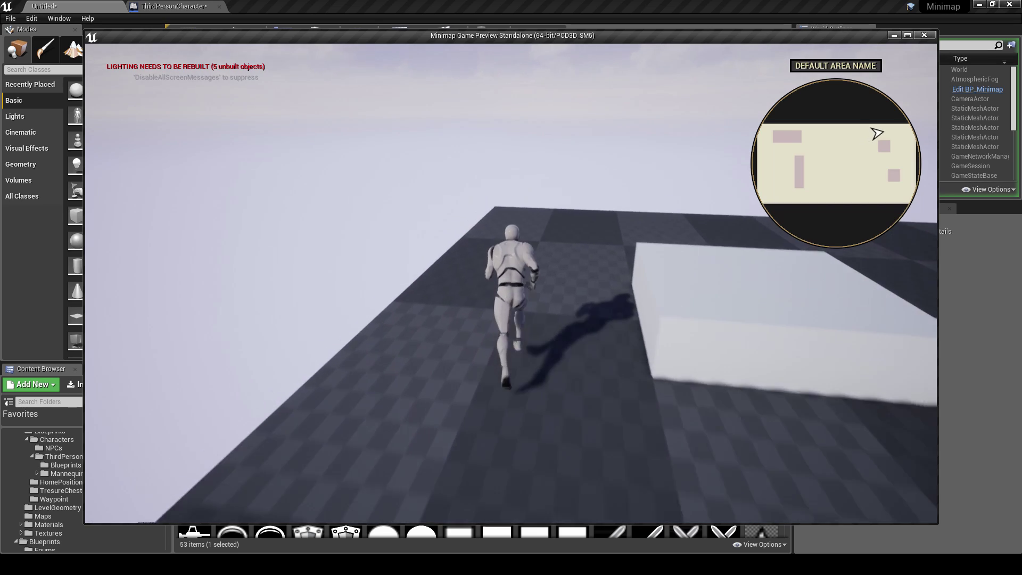
{"action": "key", "text": "w"}
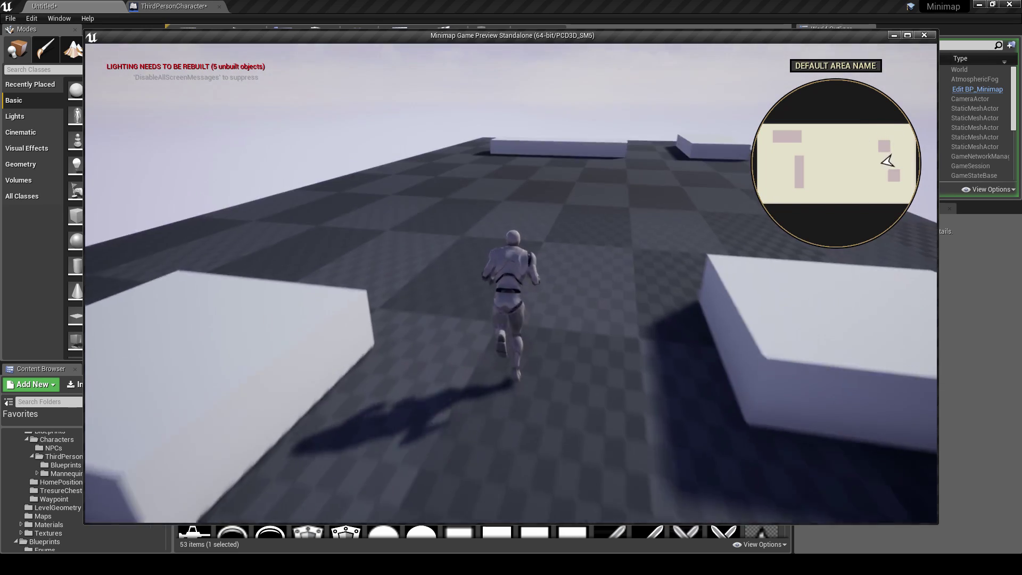
{"action": "key", "text": "d"}
{"action": "key", "text": "w"}
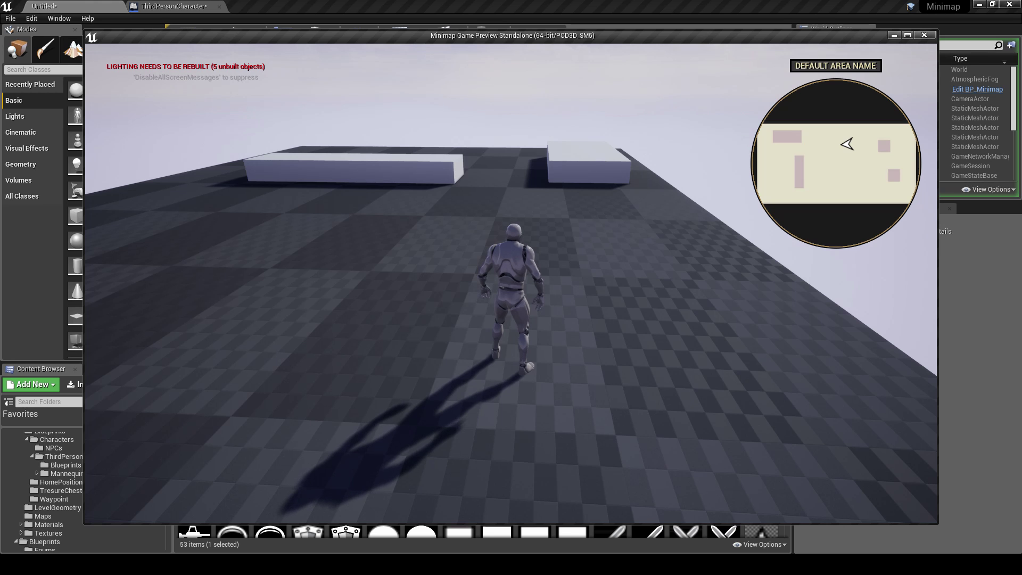
{"action": "key", "text": "w"}
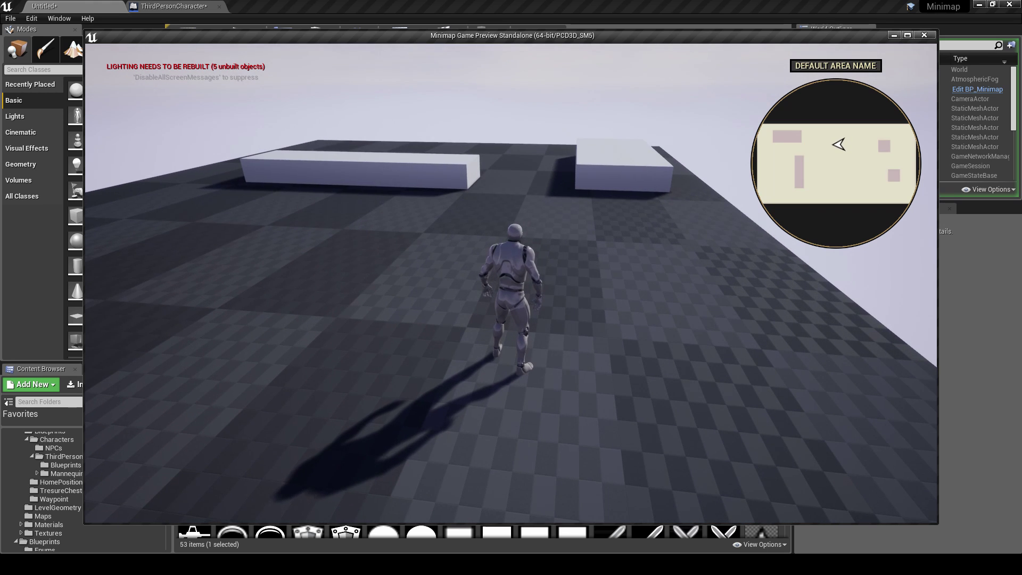
{"action": "key", "text": "w"}
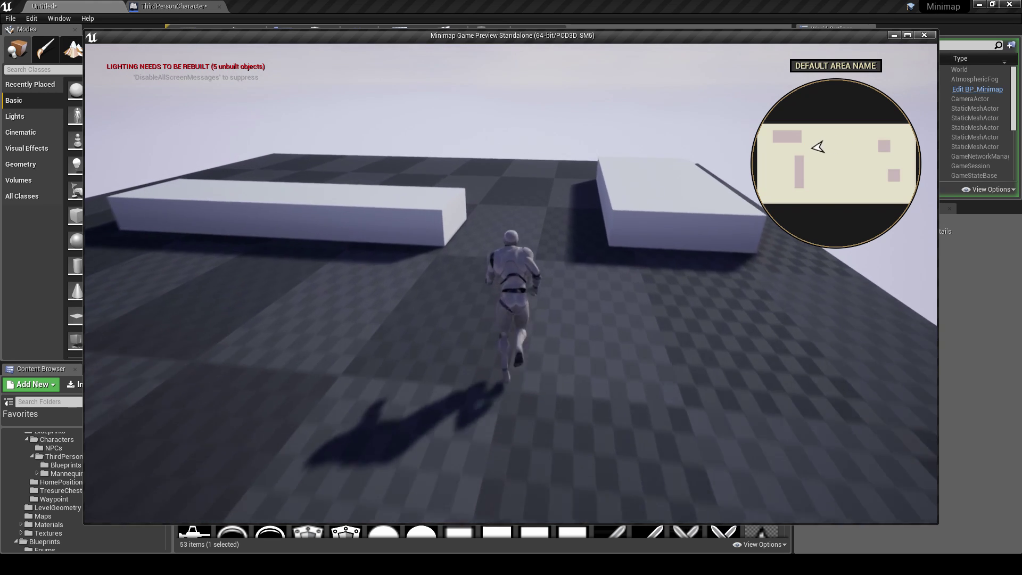
{"action": "key", "text": "w"}
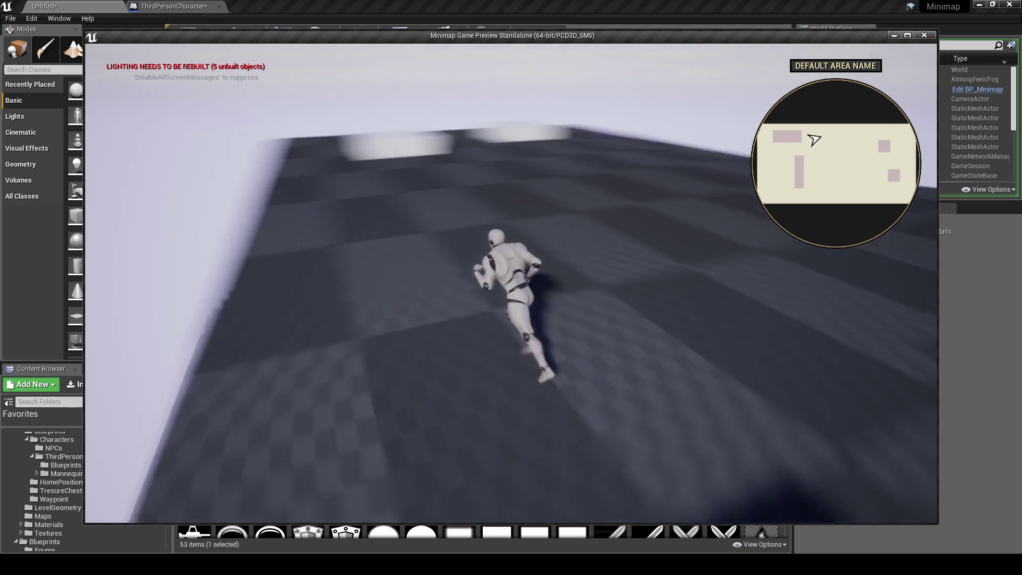
{"action": "key", "text": "w"}
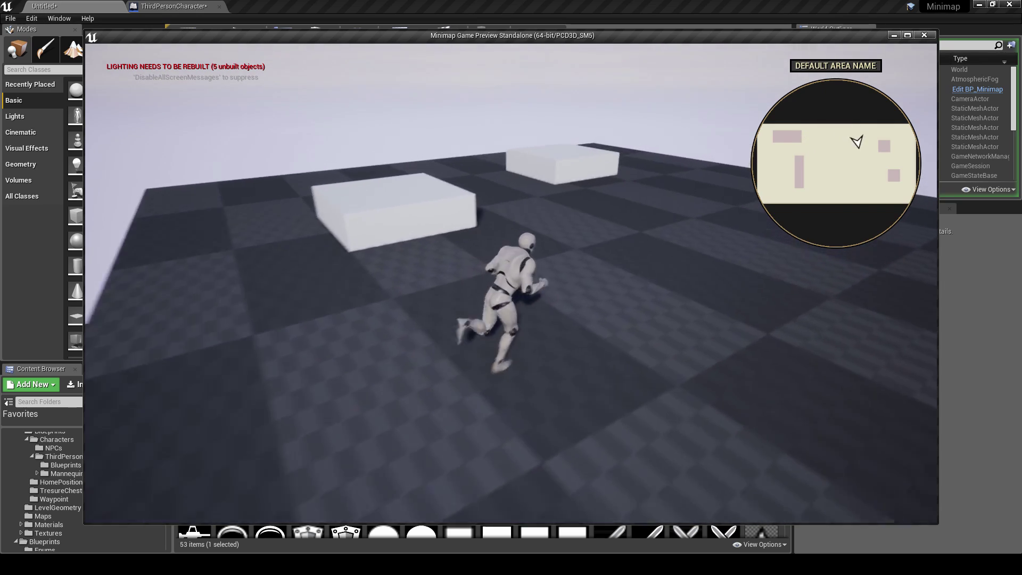
{"action": "key", "text": "w"}
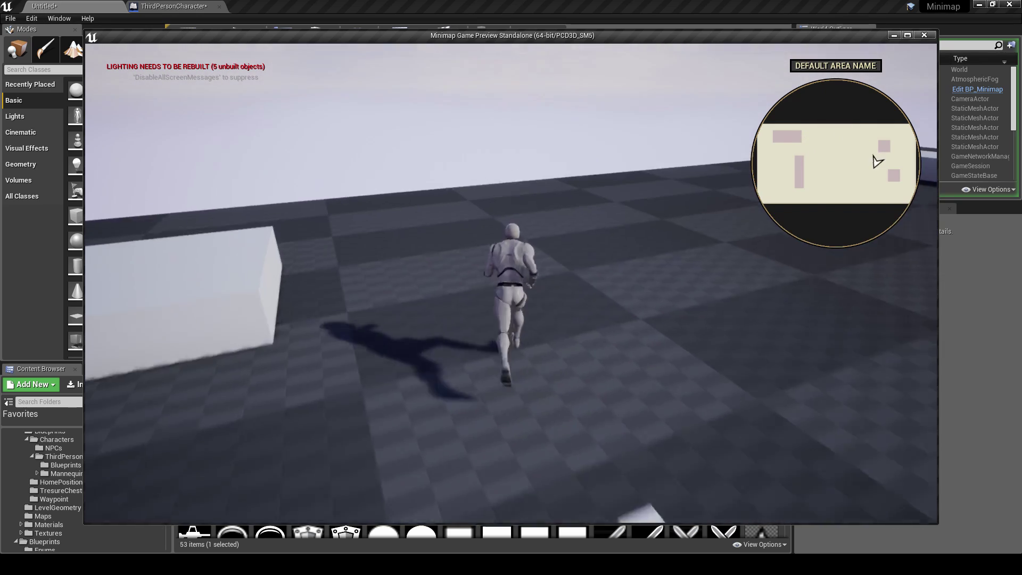
{"action": "key", "text": "w"}
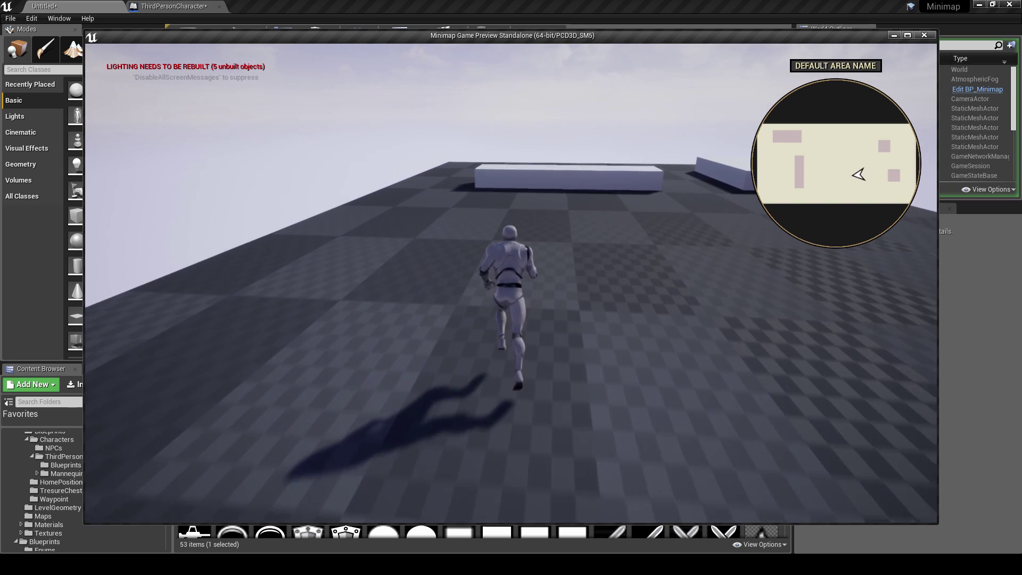
{"action": "key", "text": "w"}
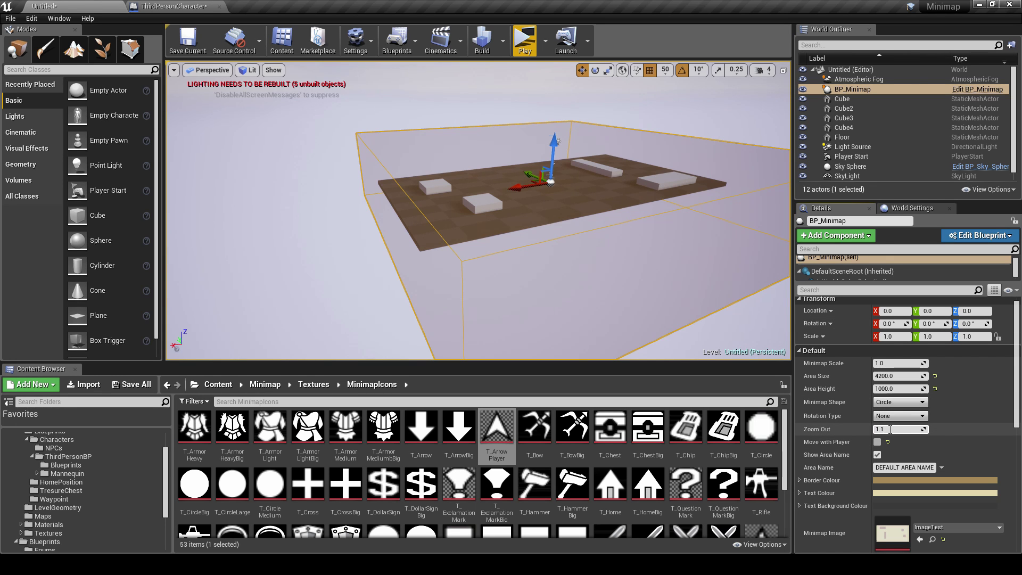
Set BP_Minimap's Zoom Out to 1.1, play the level while running across the floor, and end the play test.
{"action": "key", "text": "Return"}
{"action": "left_click", "coordinate": [525, 40]}
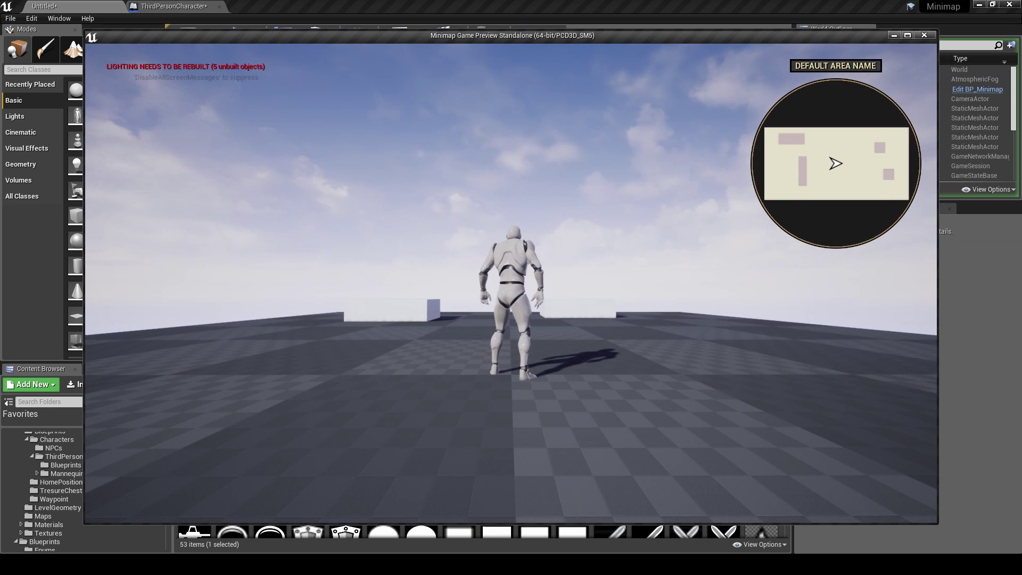
{"action": "key", "text": "w"}
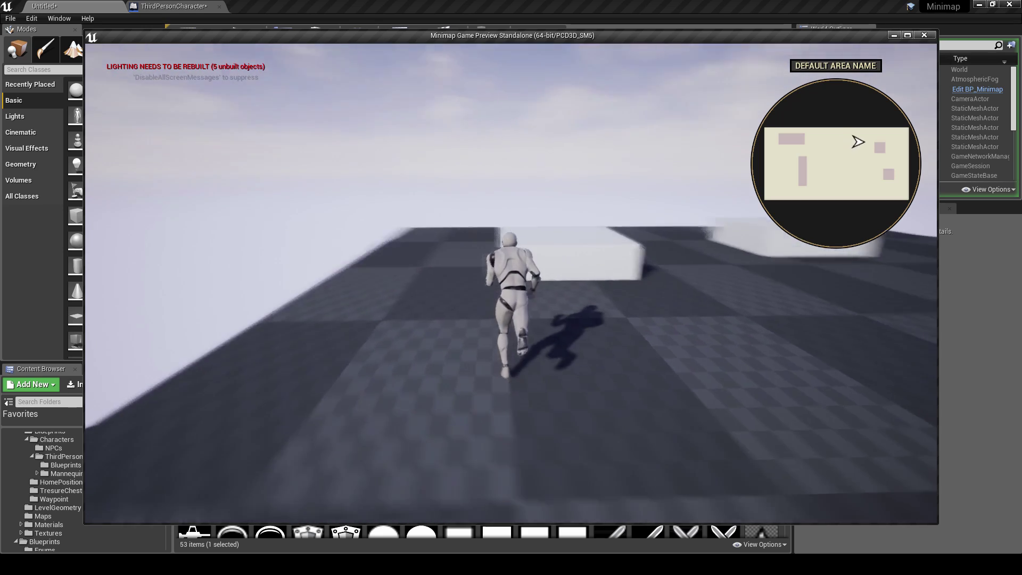
{"action": "key", "text": "d"}
{"action": "key", "text": "w"}
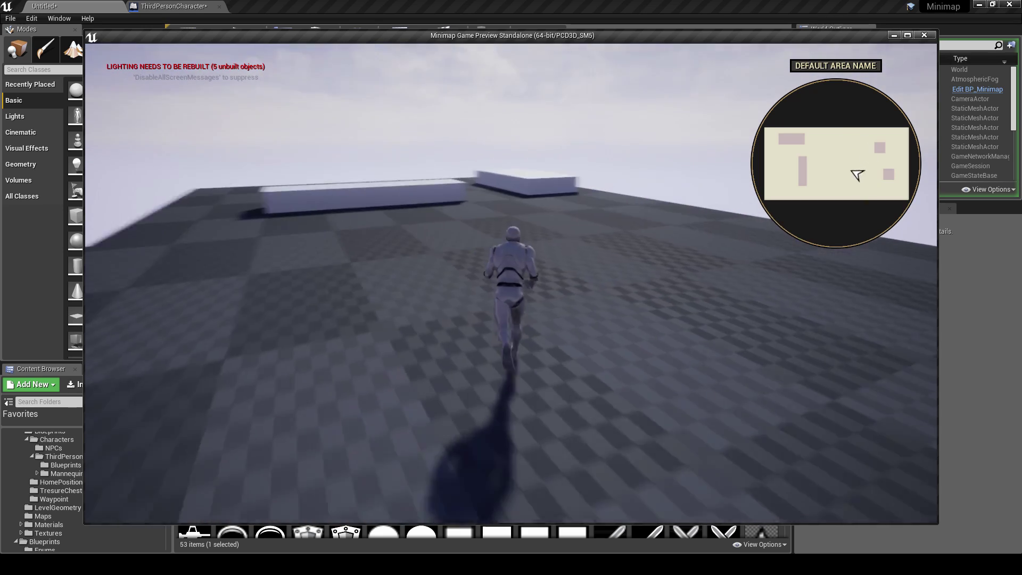
{"action": "key", "text": "Escape"}
Reselect BP_Minimap, enable Move with Player, play the level to check that the minimap follows the character, and end the play test.
{"action": "left_click", "coordinate": [697, 206]}
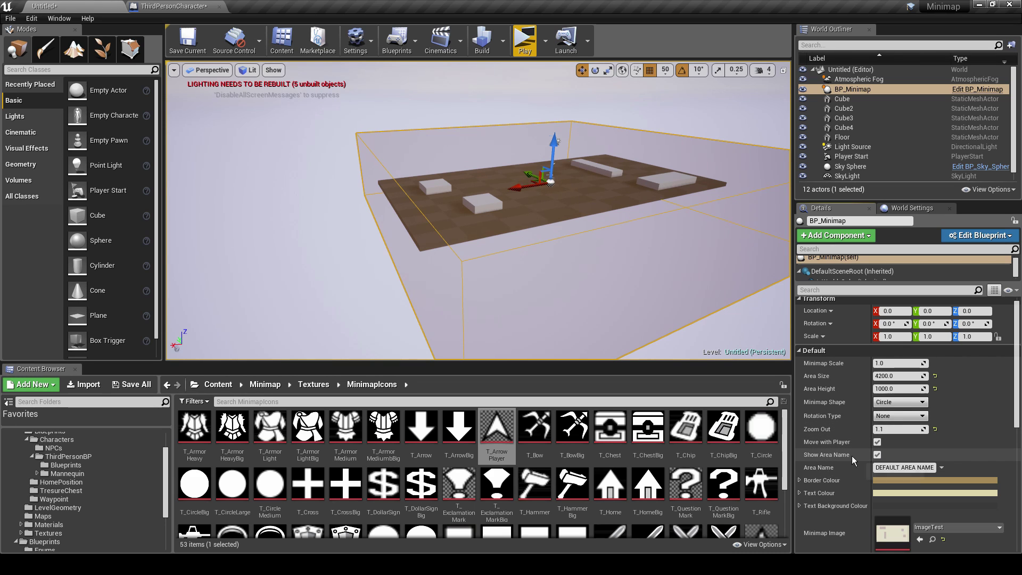
{"action": "left_click", "coordinate": [526, 46]}
{"action": "key", "text": "w"}
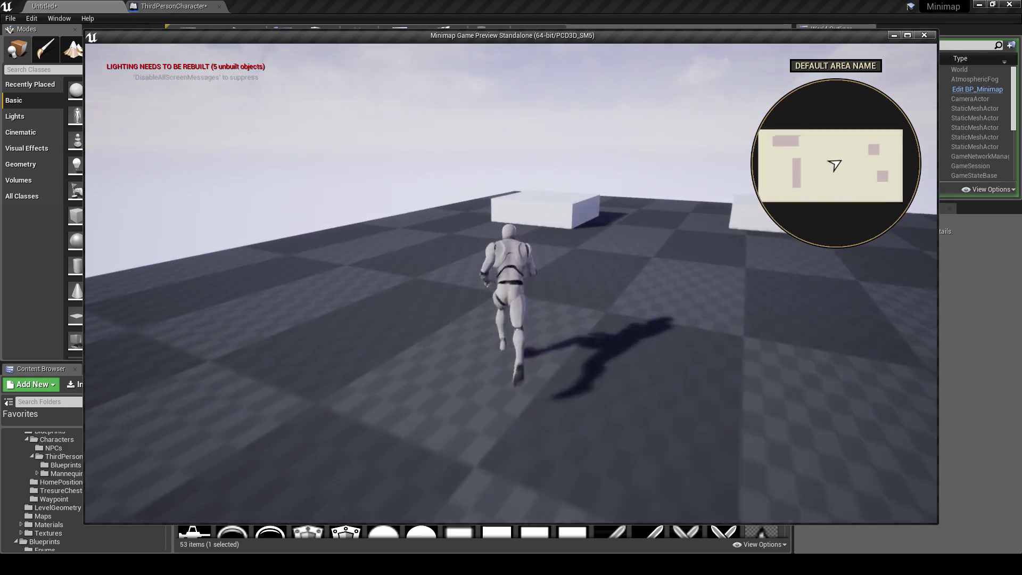
{"action": "key", "text": "d"}
{"action": "key", "text": "s"}
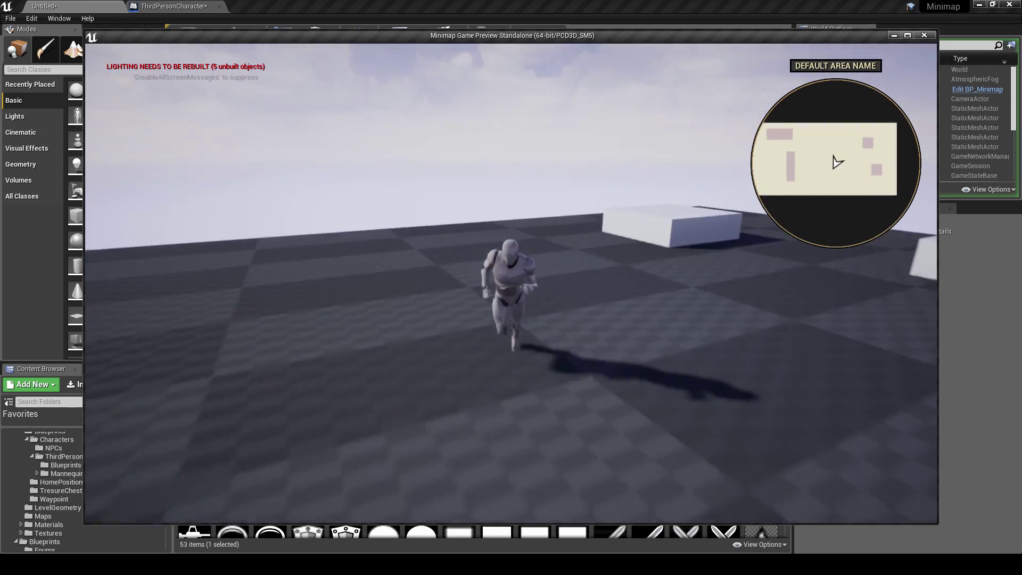
{"action": "key", "text": "w"}
{"action": "key", "text": "w"}
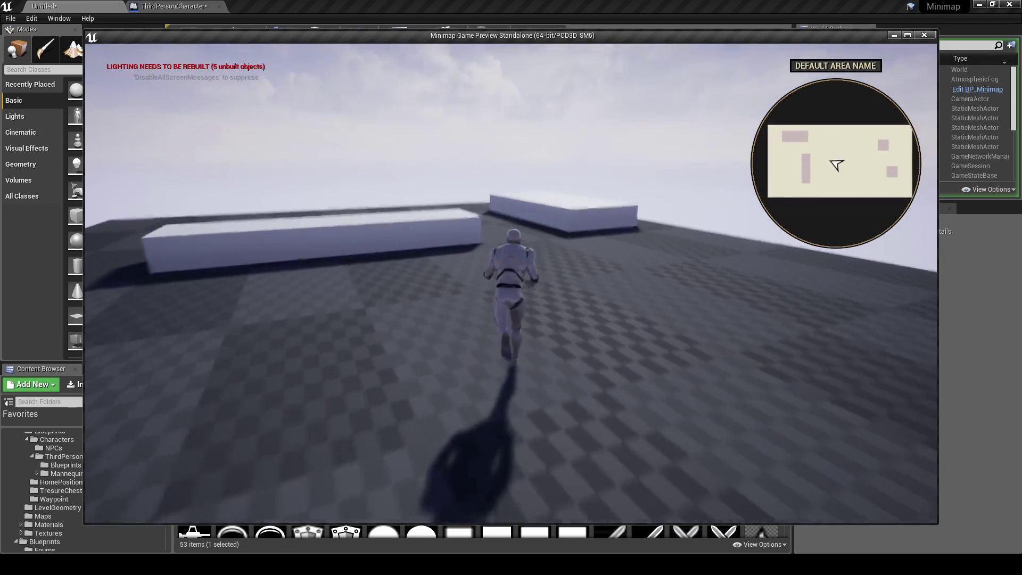
{"action": "key", "text": "Escape"}
Reselect BP_Minimap, disable Show Area Name, play the level to check the minimap without its title, and end the play test.
{"action": "left_click", "coordinate": [590, 259]}
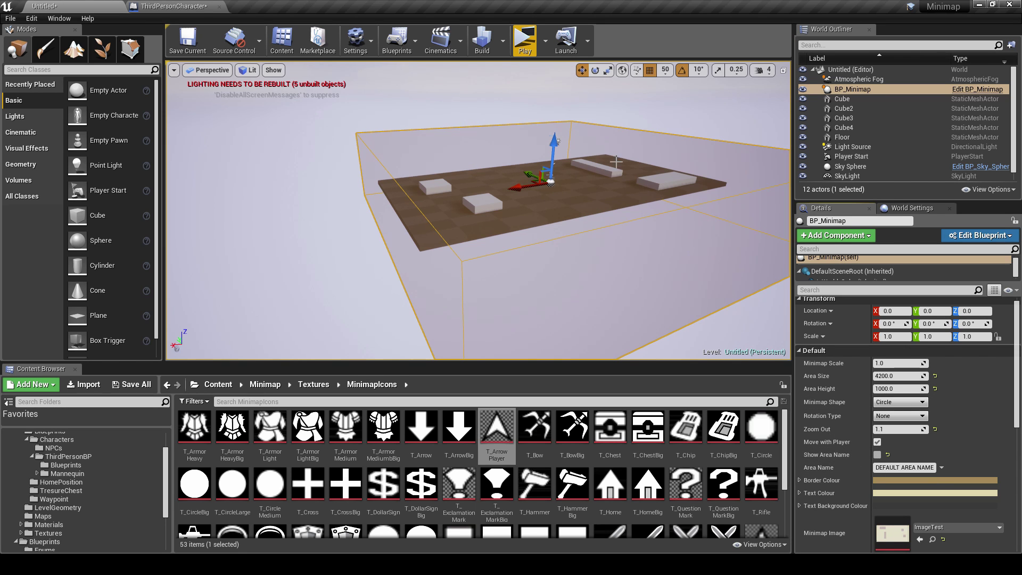
{"action": "left_click", "coordinate": [525, 42]}
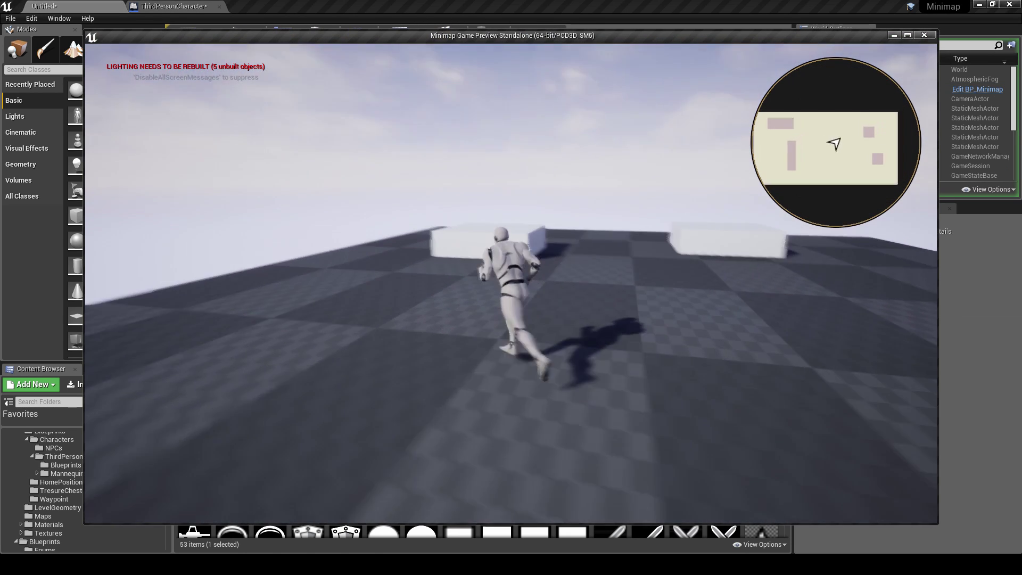
{"action": "key", "text": "d"}
{"action": "key", "text": "s"}
{"action": "key", "text": "a"}
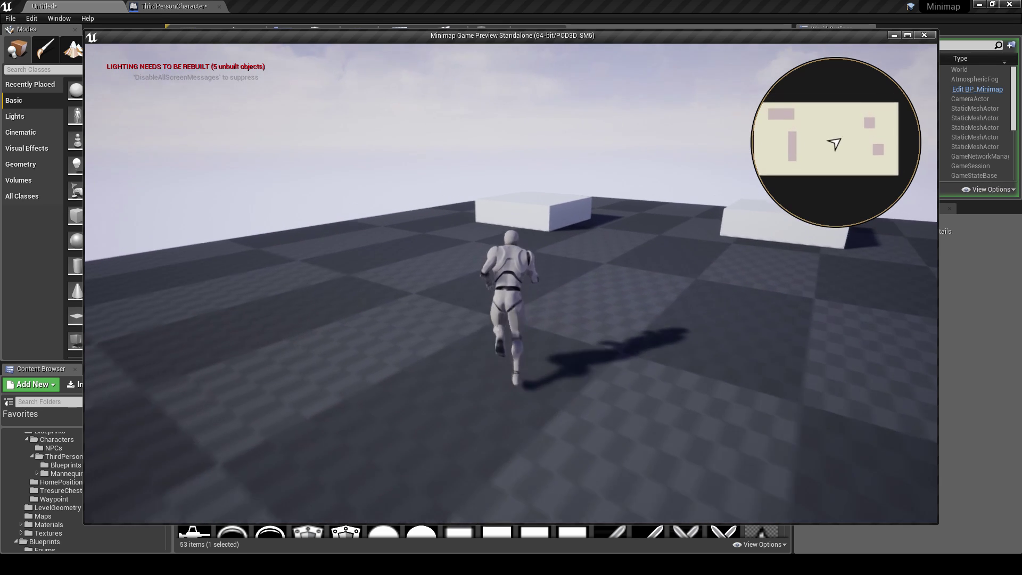
{"action": "key", "text": "w"}
{"action": "key", "text": "s"}
{"action": "key", "text": "w"}
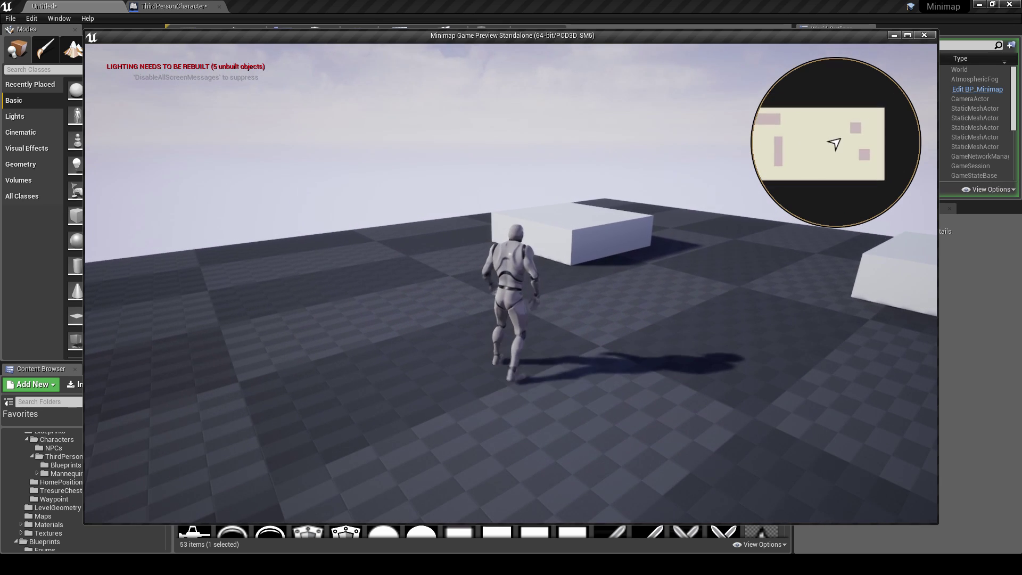
{"action": "key", "text": "Escape"}
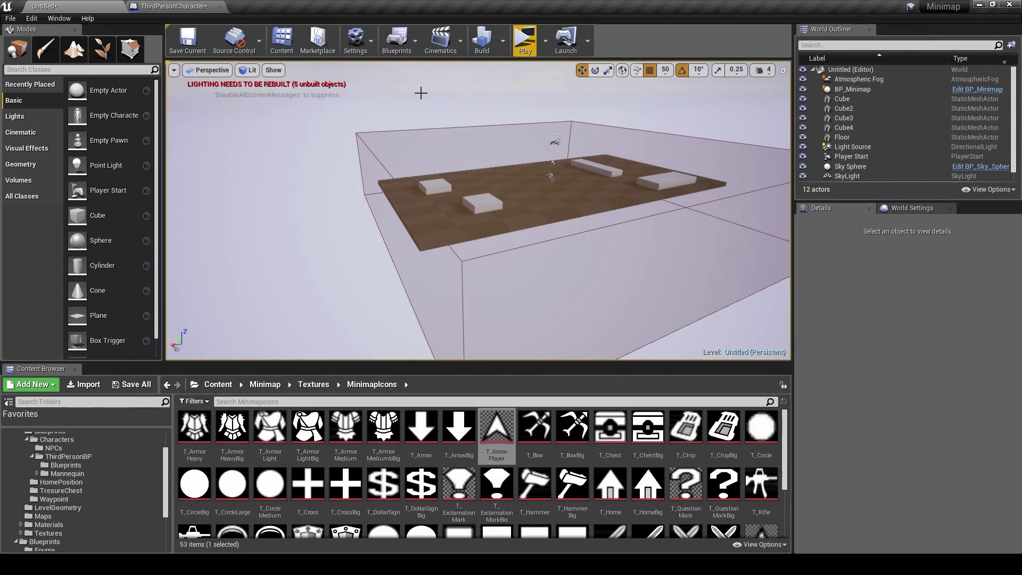
Reselect BP_Minimap, enable Show Area Name, and set the Area Name to TEST NAME.
{"action": "left_click", "coordinate": [579, 238]}
{"action": "left_click", "coordinate": [877, 455]}
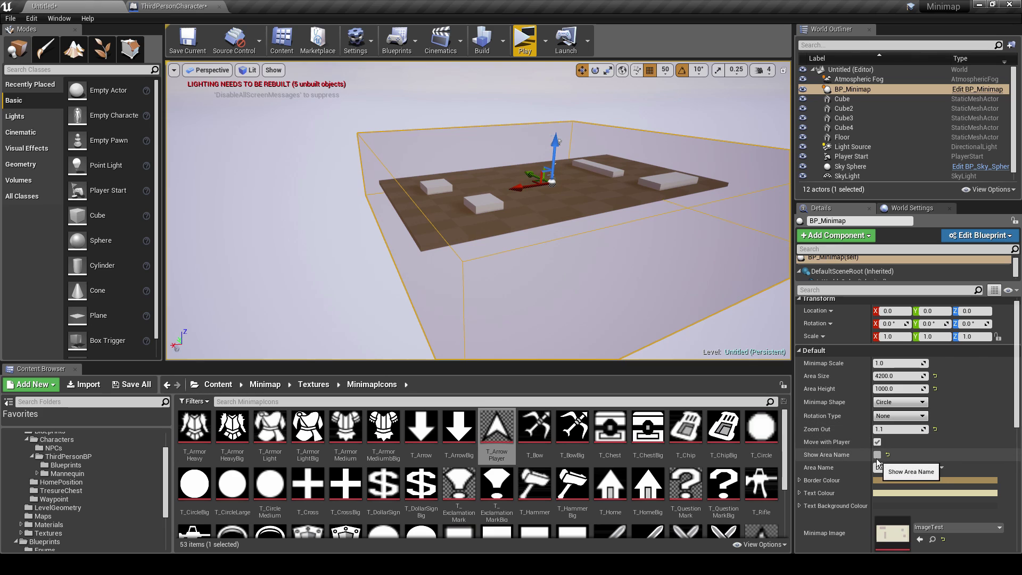
{"action": "left_click", "coordinate": [935, 467]}
{"action": "type", "text": "TEST NAME"}
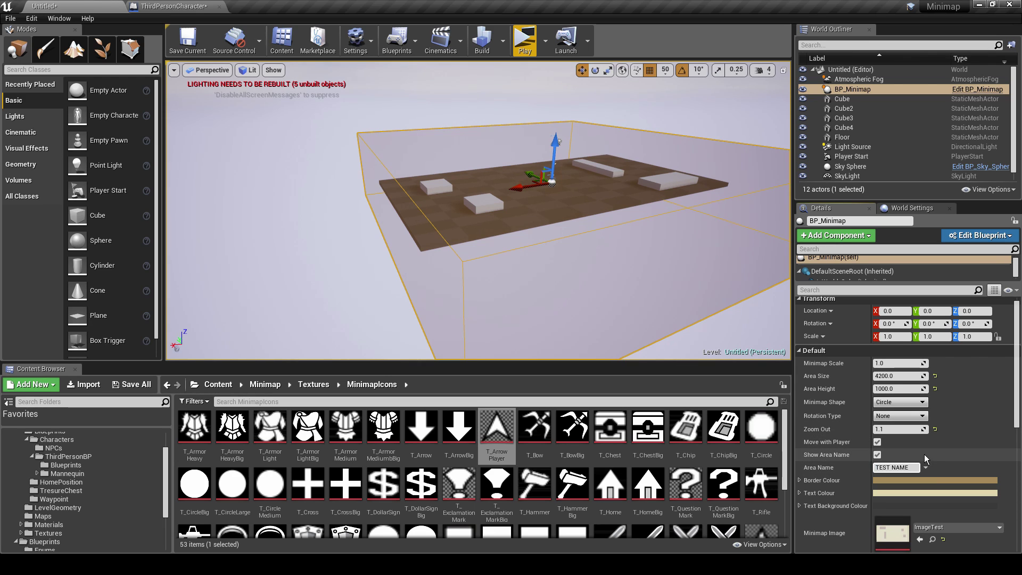
Change BP_Minimap's Border Colour to a saturated purple.
{"action": "scroll", "coordinate": [911, 456], "scroll_direction": "down", "scroll_amount": 3}
{"action": "scroll", "coordinate": [903, 425], "scroll_direction": "down", "scroll_amount": 2}
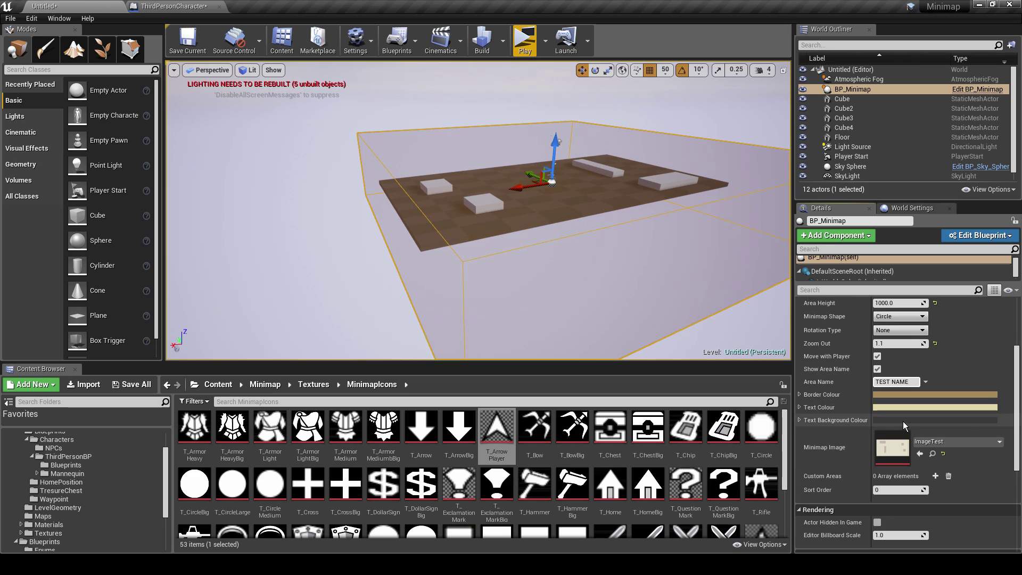
{"action": "left_click", "coordinate": [814, 395]}
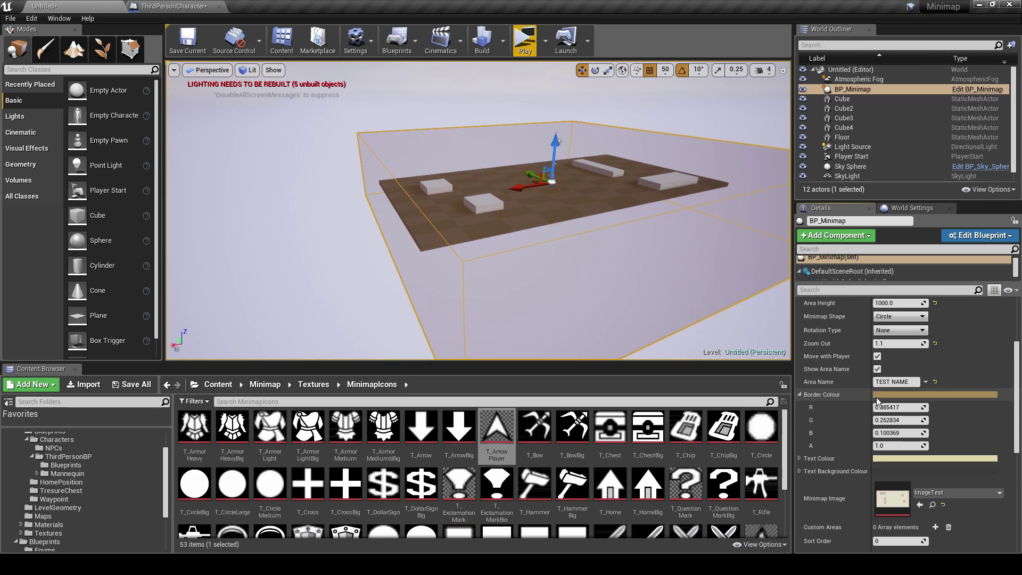
{"action": "left_click", "coordinate": [800, 394]}
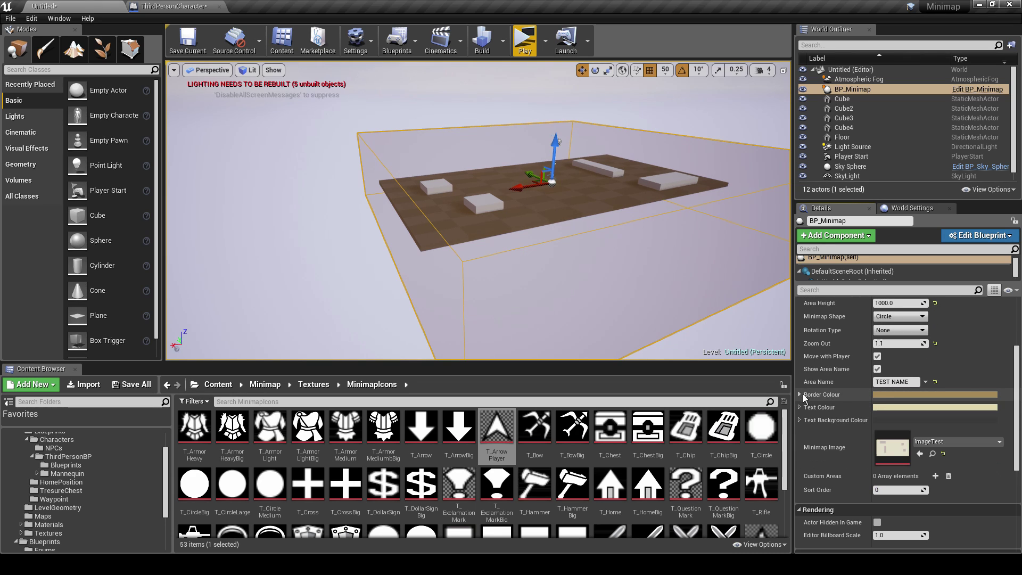
{"action": "left_click", "coordinate": [881, 394]}
{"action": "left_click_drag", "start_coordinate": [748, 336], "coordinate": [761, 303]}
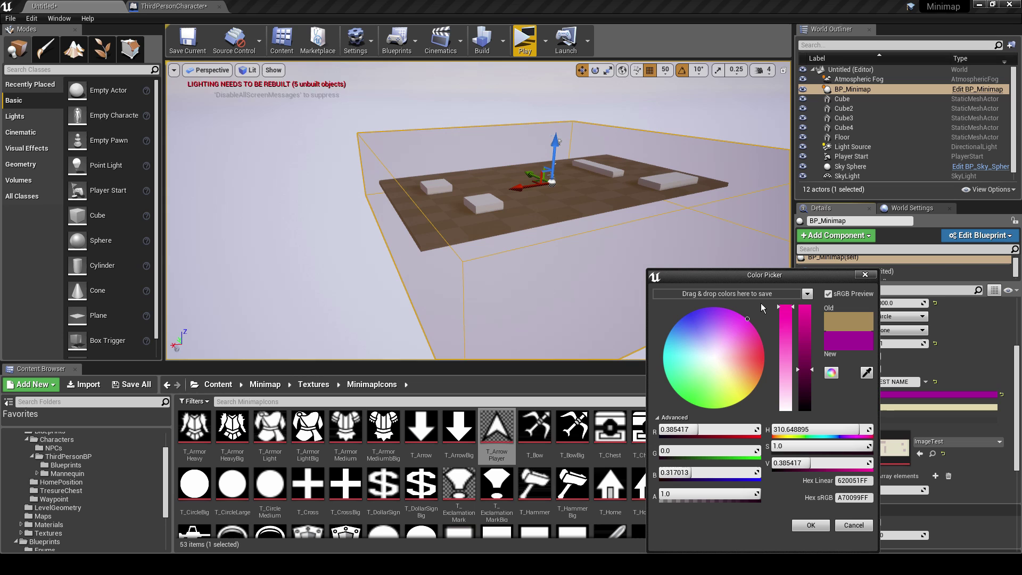
{"action": "left_click", "coordinate": [825, 525]}
Change BP_Minimap's Text Colour to a saturated yellow.
{"action": "left_click", "coordinate": [878, 407]}
{"action": "left_click_drag", "start_coordinate": [753, 395], "coordinate": [758, 407]}
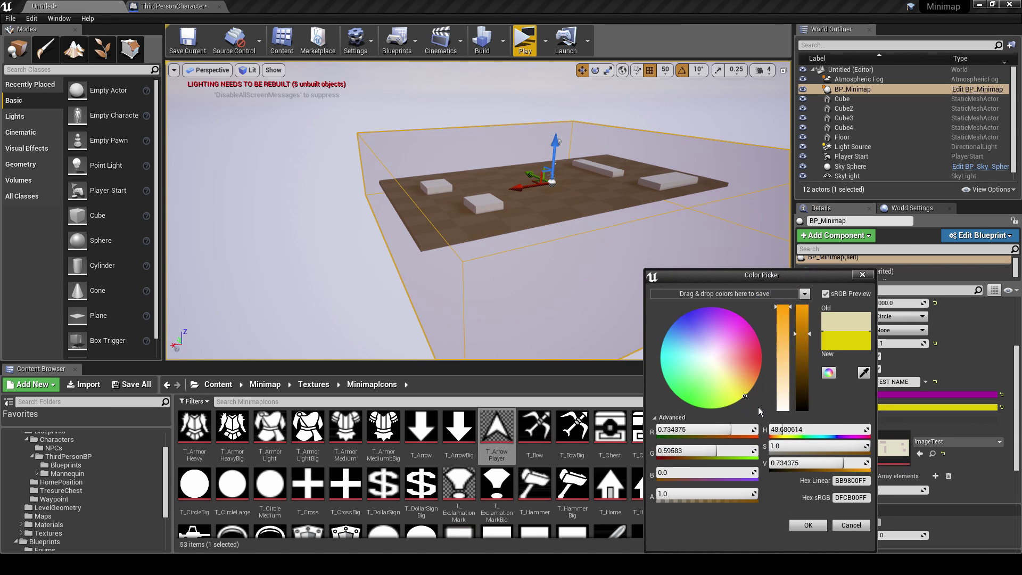
{"action": "left_click", "coordinate": [808, 525]}
Play the level to check the minimap's area name and colours, end the play test, and reselect BP_Minimap.
{"action": "left_click", "coordinate": [525, 40]}
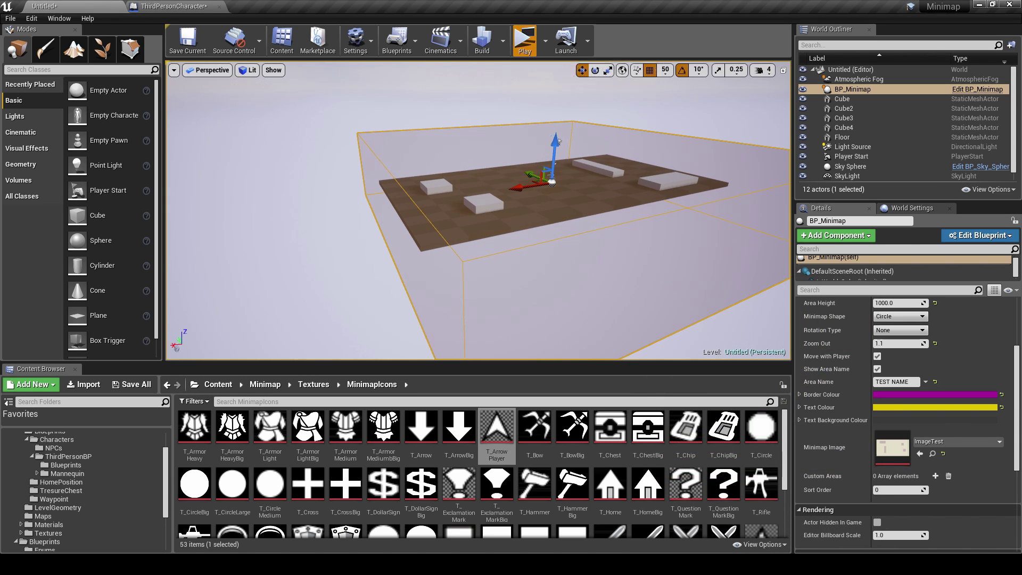
{"action": "key", "text": "w"}
{"action": "key", "text": "a"}
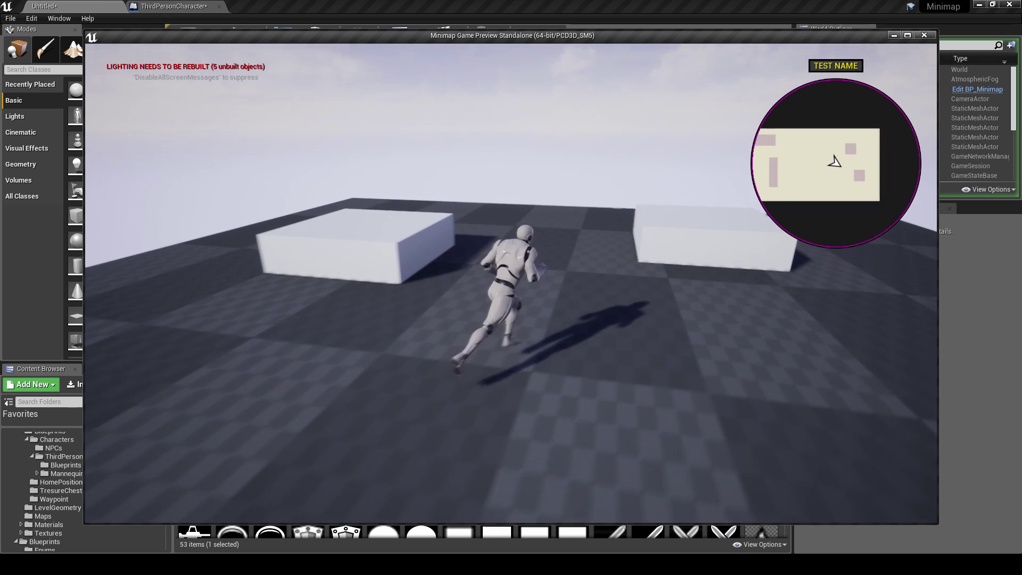
{"action": "key", "text": "d"}
{"action": "key", "text": "w"}
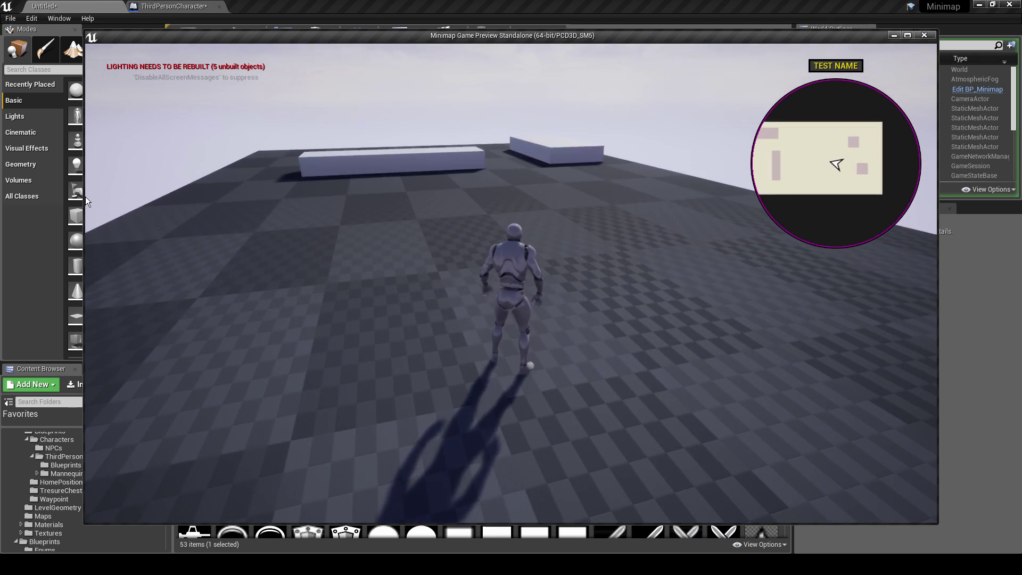
{"action": "key", "text": "Escape"}
{"action": "left_click", "coordinate": [548, 244]}
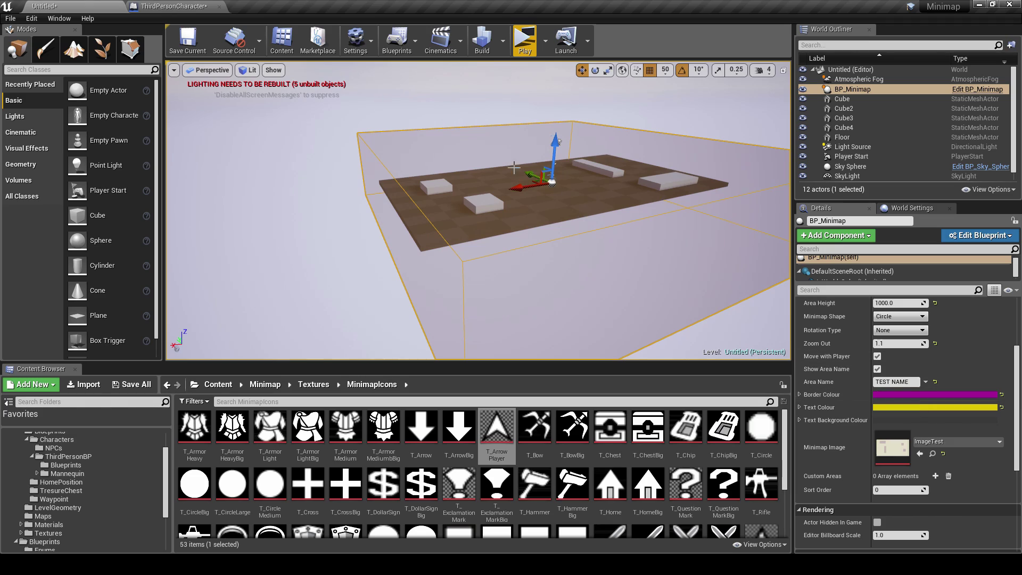
Play-test the level to check the TEST NAME label and minimap colours, and return to the level editor.
{"action": "left_click", "coordinate": [526, 40]}
{"action": "key", "text": "w"}
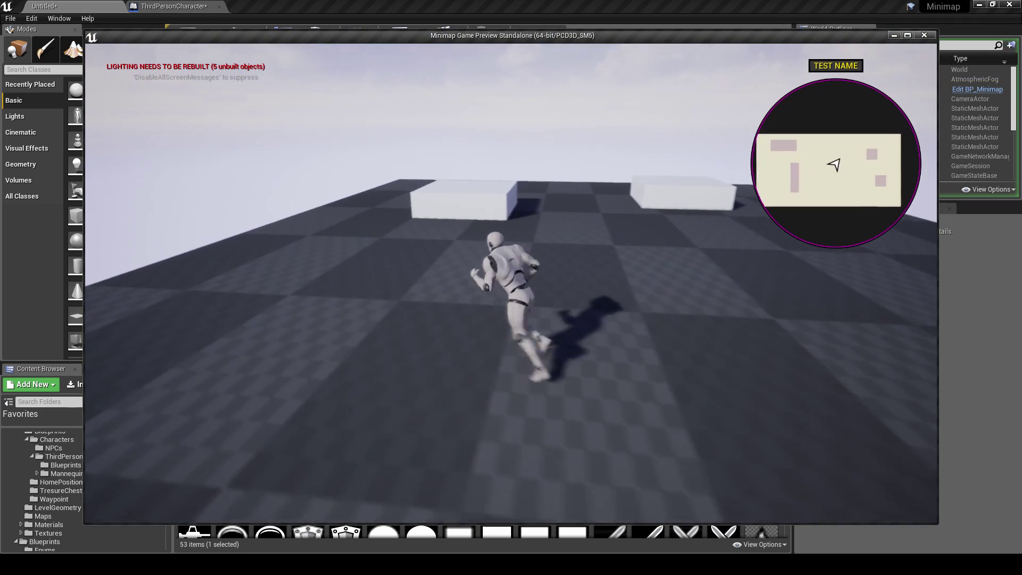
{"action": "key", "text": "d"}
{"action": "key", "text": "s"}
{"action": "key", "text": "w"}
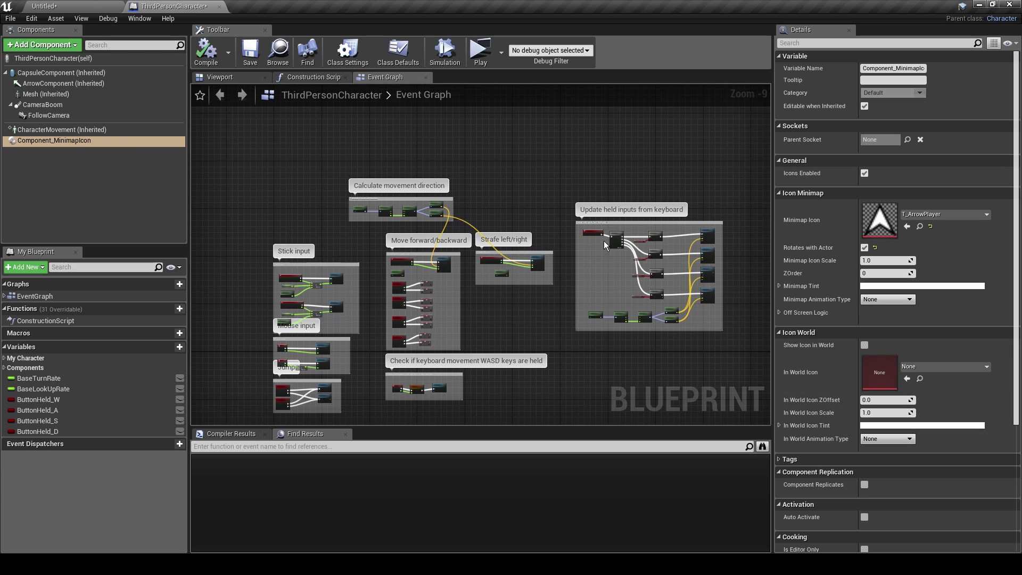
{"action": "left_click", "coordinate": [97, 6]}
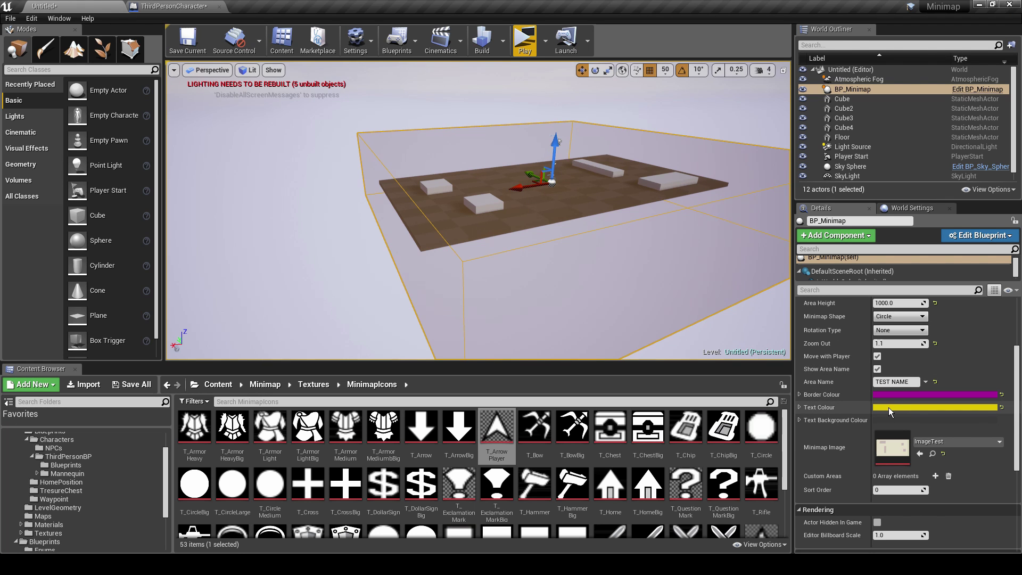
Change BP_Minimap's Text Background Colour to a light cyan, hex sRGB 68C1CCFF.
{"action": "left_click", "coordinate": [889, 420]}
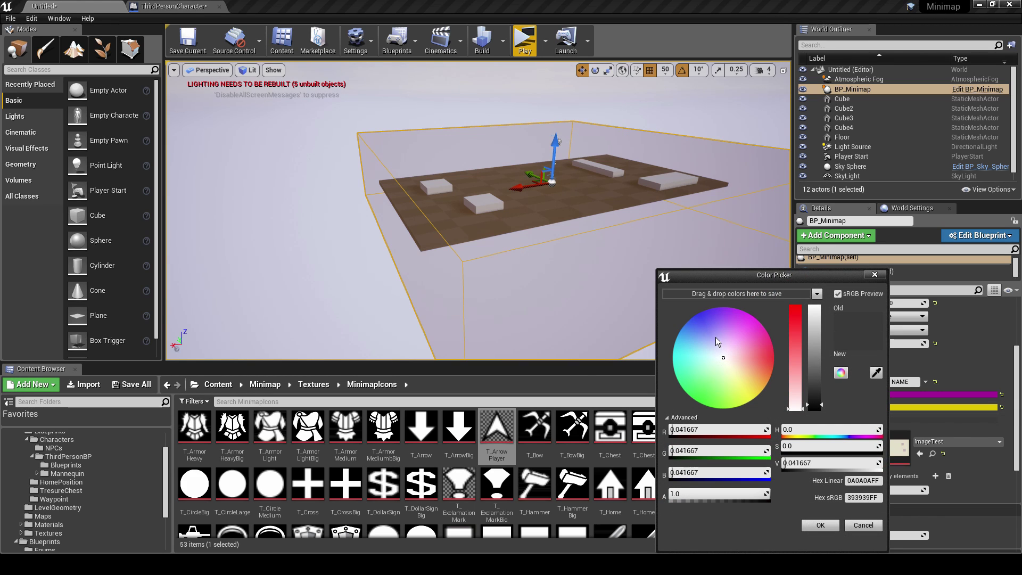
{"action": "left_click_drag", "start_coordinate": [715, 337], "coordinate": [655, 318]}
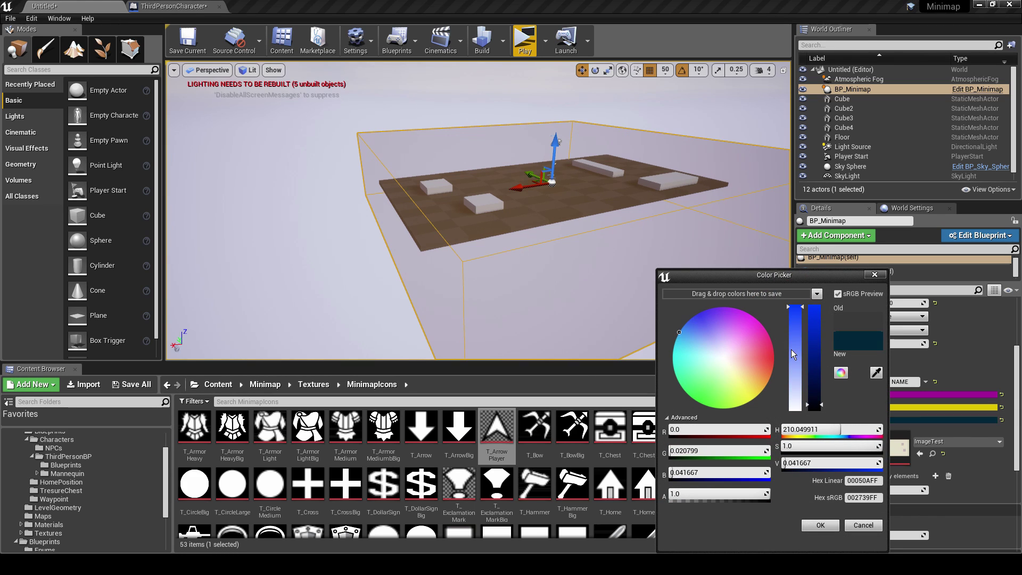
{"action": "left_click_drag", "start_coordinate": [691, 355], "coordinate": [685, 351]}
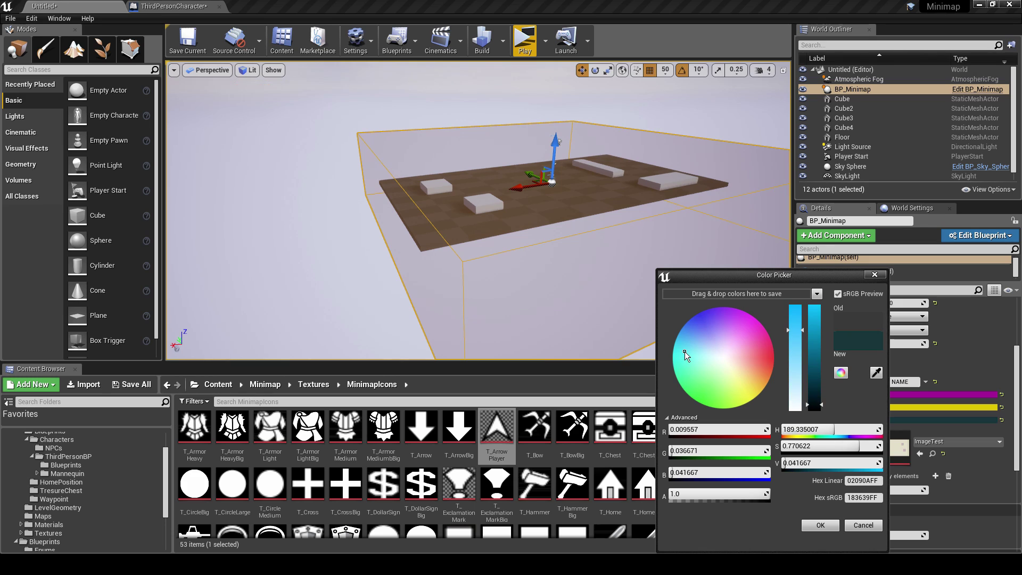
{"action": "left_click_drag", "start_coordinate": [814, 339], "coordinate": [815, 348]}
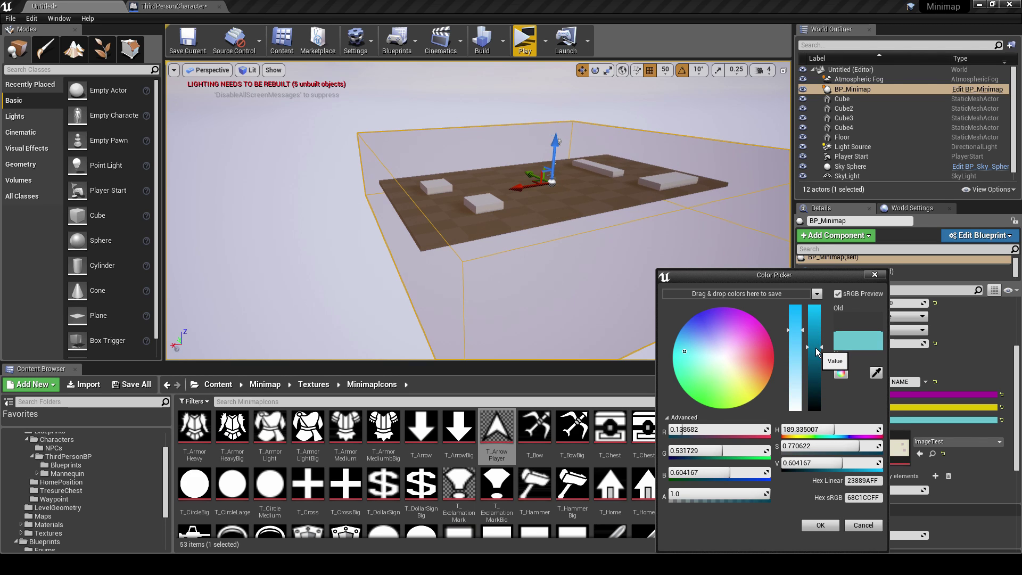
{"action": "left_click", "coordinate": [820, 526]}
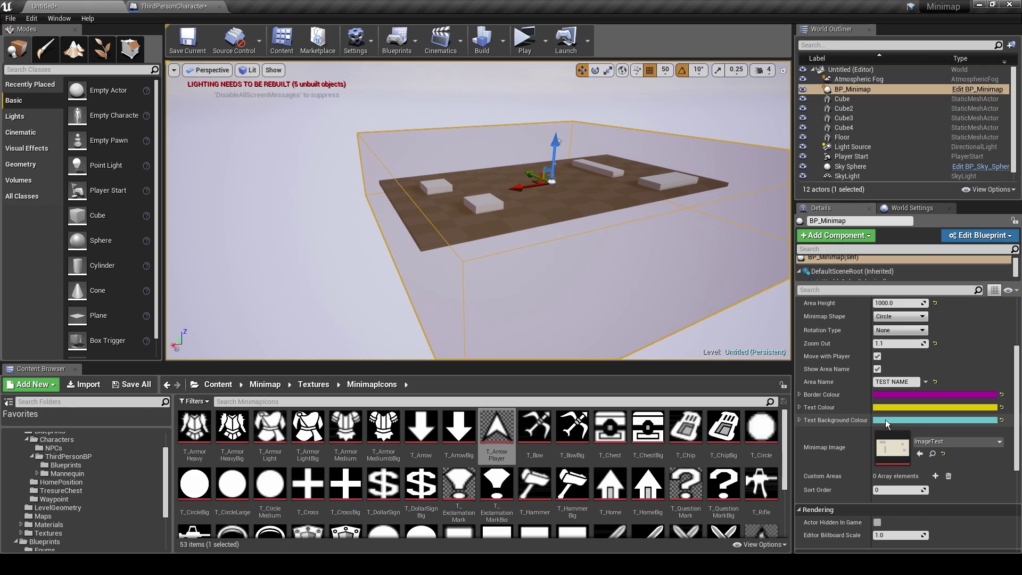
Play the level, run around to check the area name's new background colour, and end the play test with BP_Minimap selected.
{"action": "left_click", "coordinate": [523, 49]}
{"action": "key", "text": "w"}
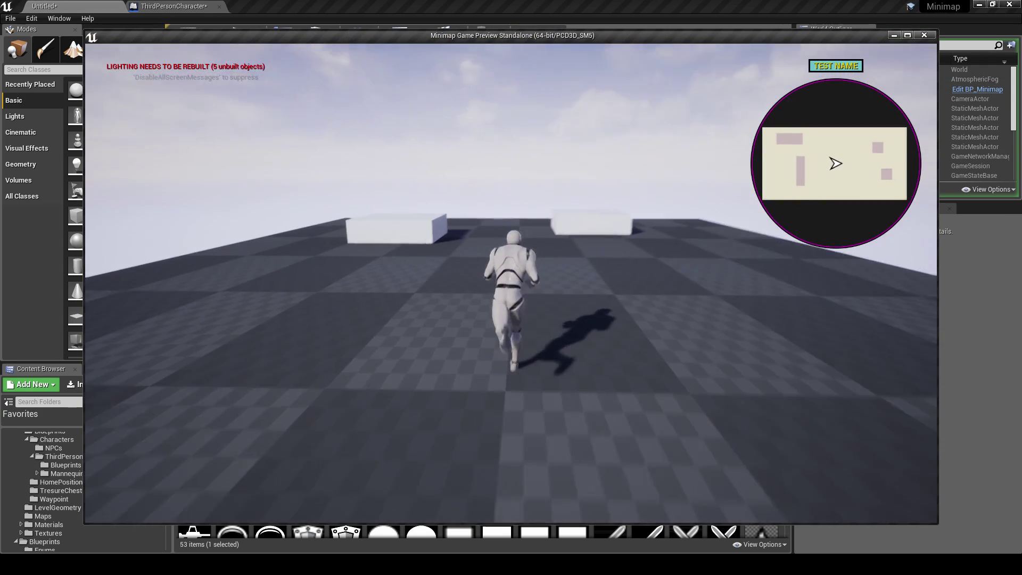
{"action": "key", "text": "w"}
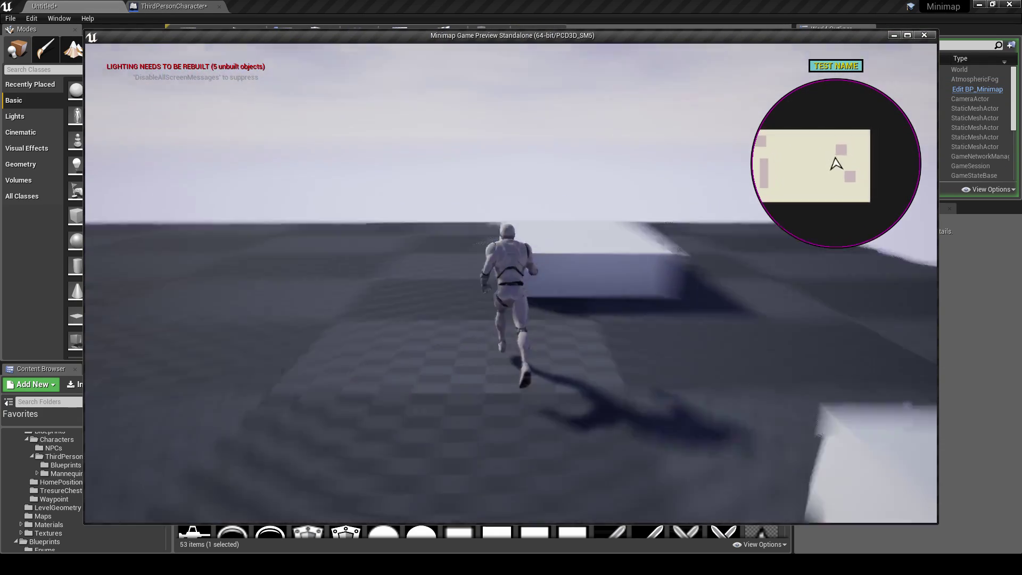
{"action": "key", "text": "w"}
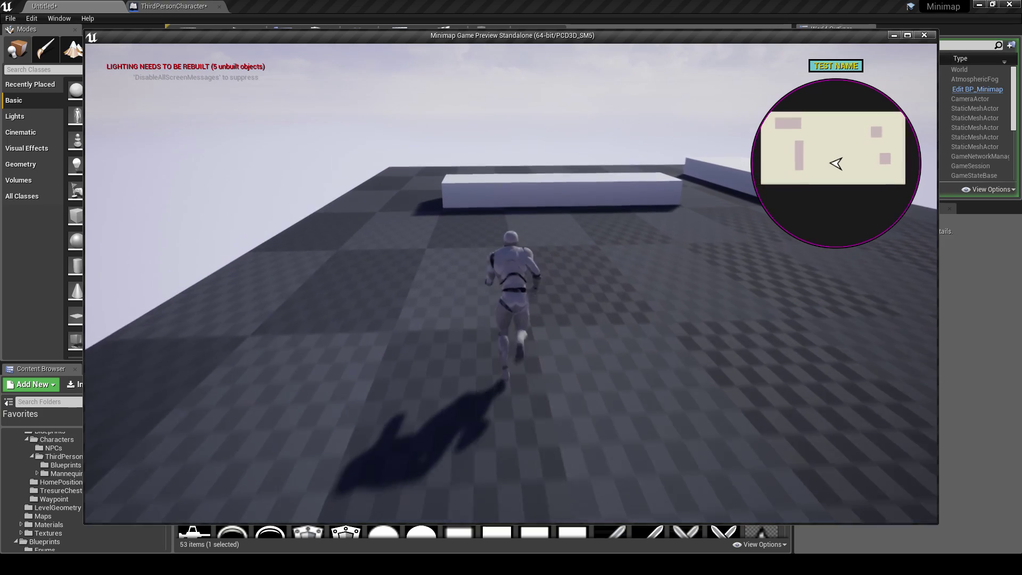
{"action": "key", "text": "w"}
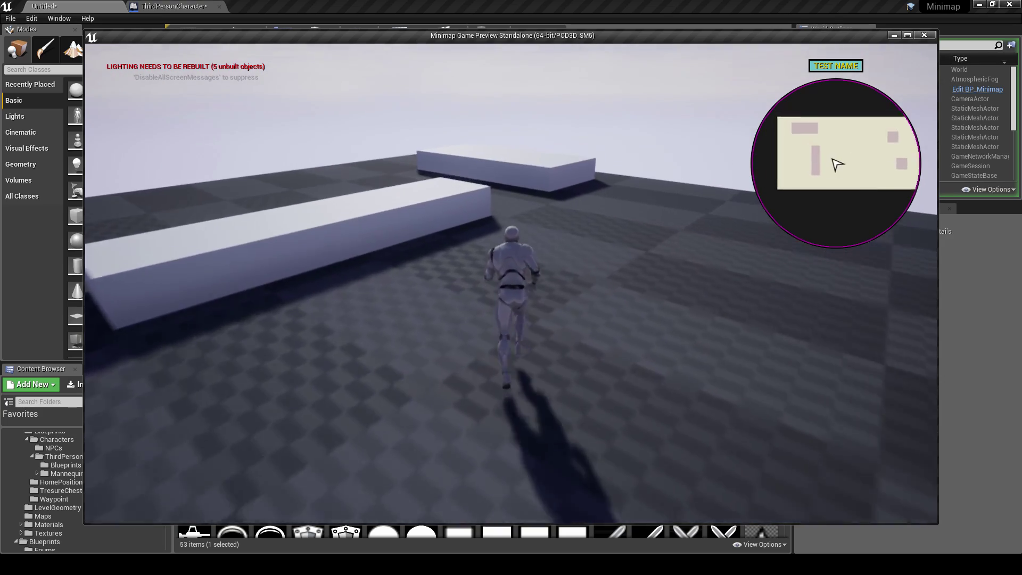
{"action": "key", "text": "w"}
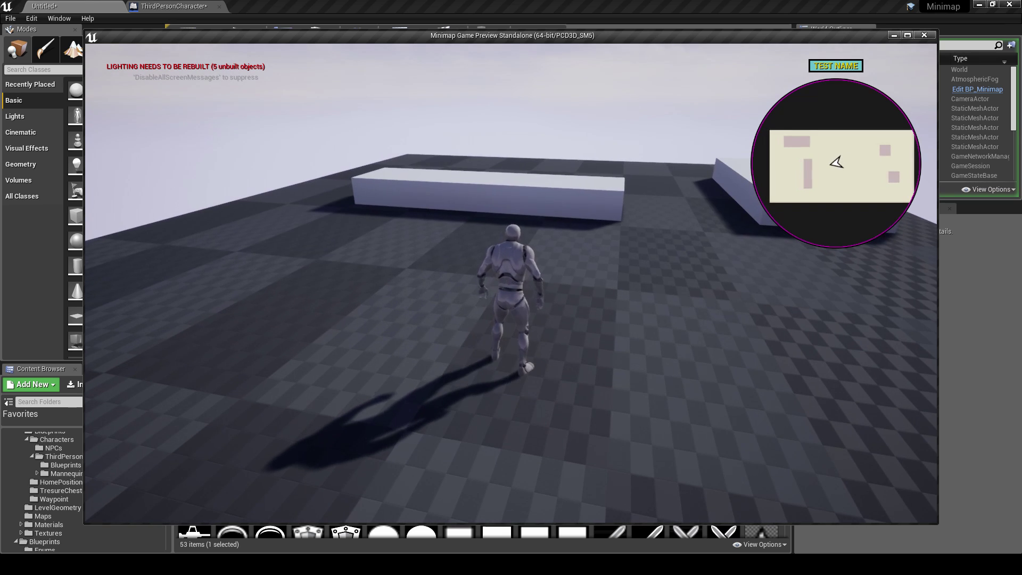
{"action": "key", "text": "Escape"}
{"action": "left_click", "coordinate": [590, 256]}
{"action": "scroll", "coordinate": [936, 452], "scroll_direction": "down", "scroll_amount": 2}
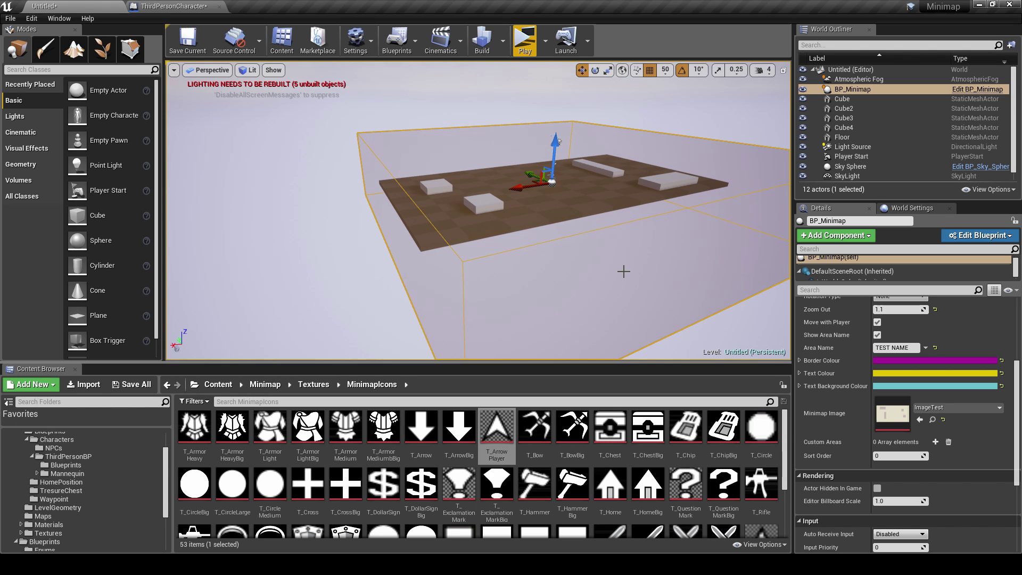
Examine the floor and cubes up close inside the minimap area, selecting Cube2.
{"action": "right_click_drag", "start_coordinate": [627, 250], "coordinate": [573, 228]}
{"action": "key", "text": "w"}
{"action": "key", "text": "w"}
{"action": "key", "text": "s"}
{"action": "key", "text": "w"}
{"action": "mouse_move", "coordinate": [532, 194]}
{"action": "right_mouse_down"}
{"action": "mouse_move", "coordinate": [546, 209]}
{"action": "mouse_move", "coordinate": [537, 211]}
{"action": "right_mouse_up"}
{"action": "key", "text": "w"}
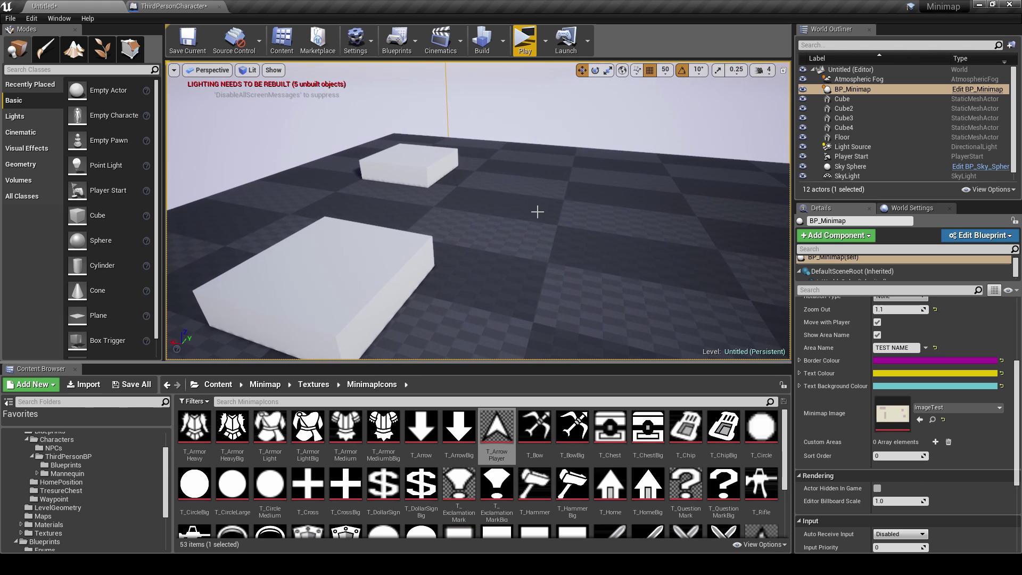
{"action": "left_click", "coordinate": [371, 287]}
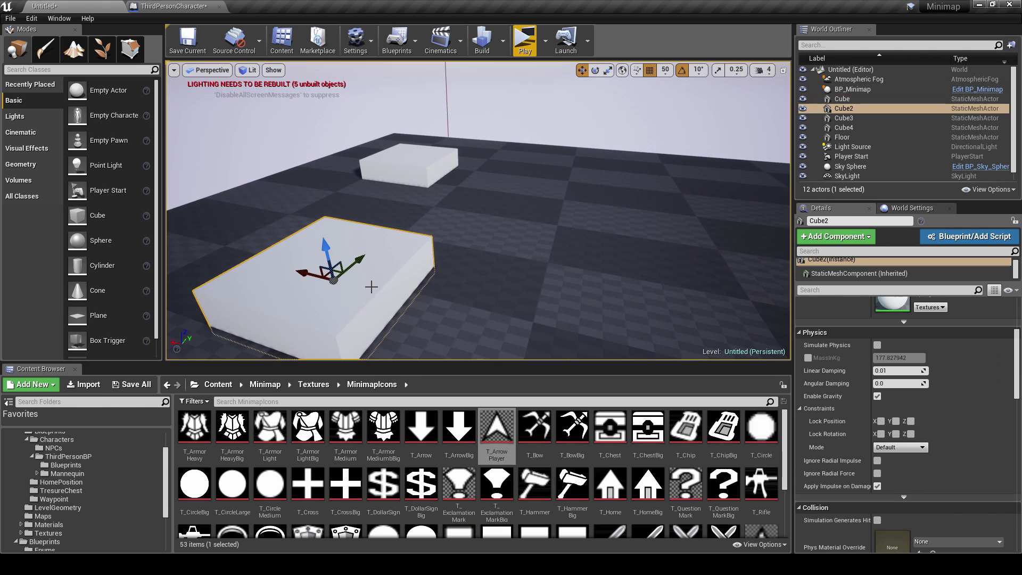
{"action": "right_click_drag", "start_coordinate": [487, 268], "coordinate": [489, 268]}
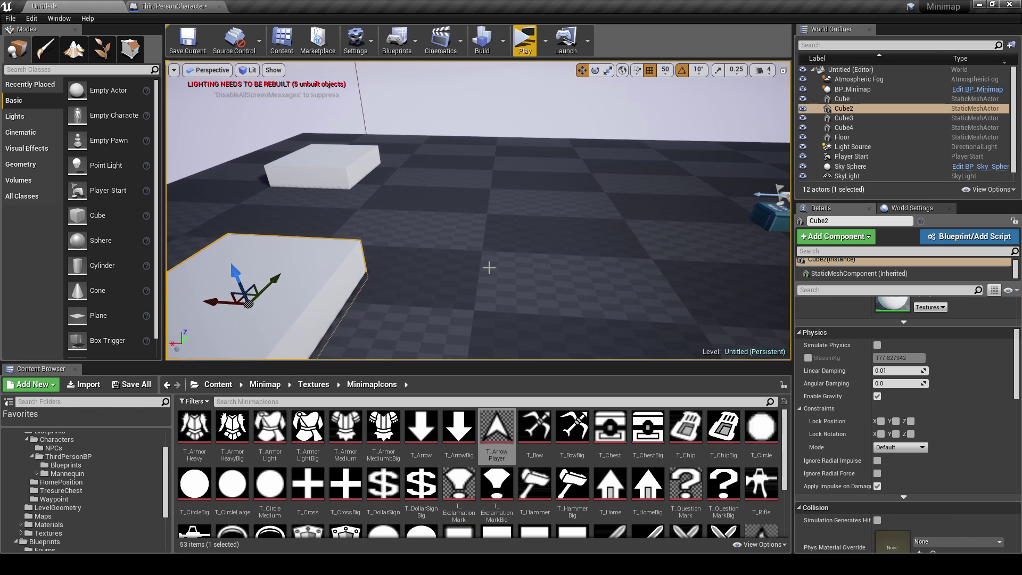
{"action": "right_click_drag", "start_coordinate": [365, 245], "coordinate": [357, 244]}
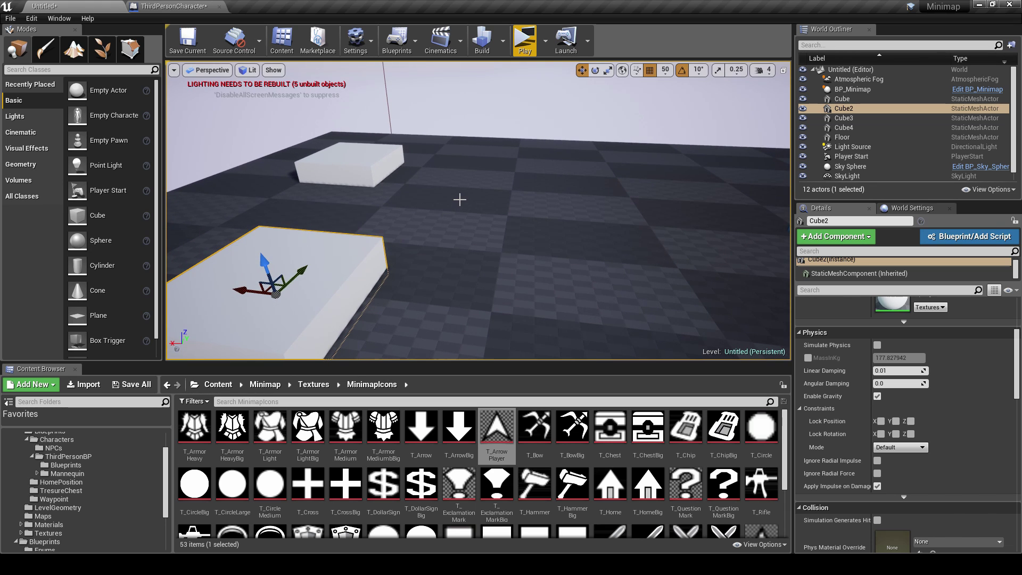
{"action": "mouse_move", "coordinate": [460, 211]}
{"action": "right_mouse_down"}
{"action": "mouse_move", "coordinate": [450, 211]}
{"action": "mouse_move", "coordinate": [464, 200]}
{"action": "right_mouse_up"}
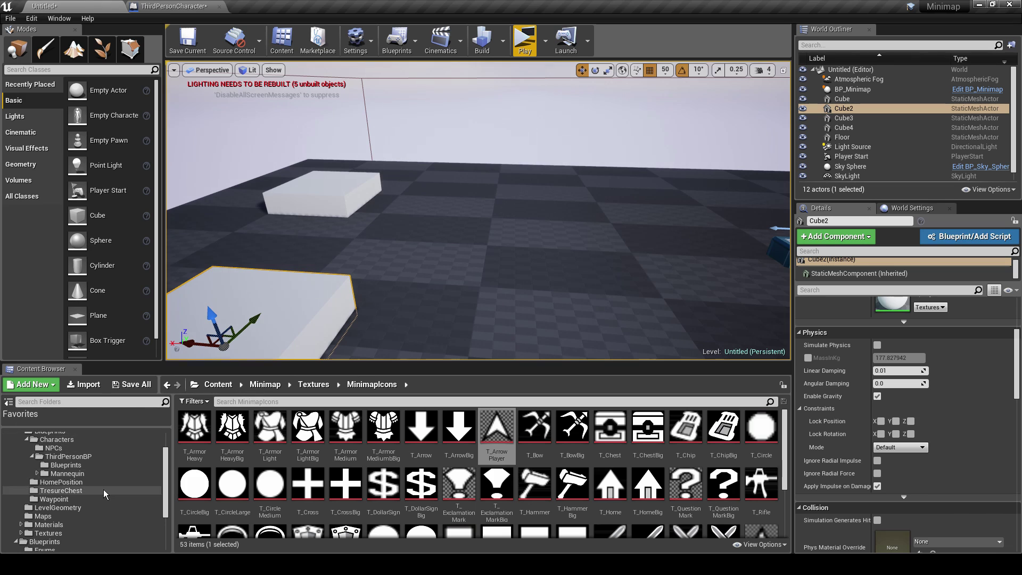
Create a folder named TestMinimapObject in the _Demo Blueprints folder.
{"action": "scroll", "coordinate": [96, 487], "scroll_direction": "up", "scroll_amount": 1}
{"action": "left_click", "coordinate": [83, 484]}
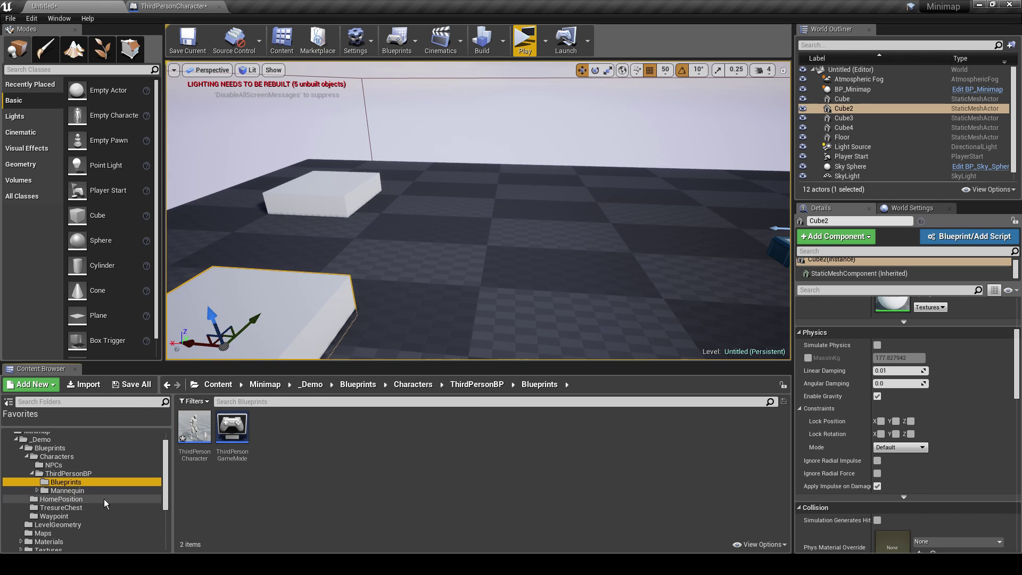
{"action": "left_click", "coordinate": [27, 456]}
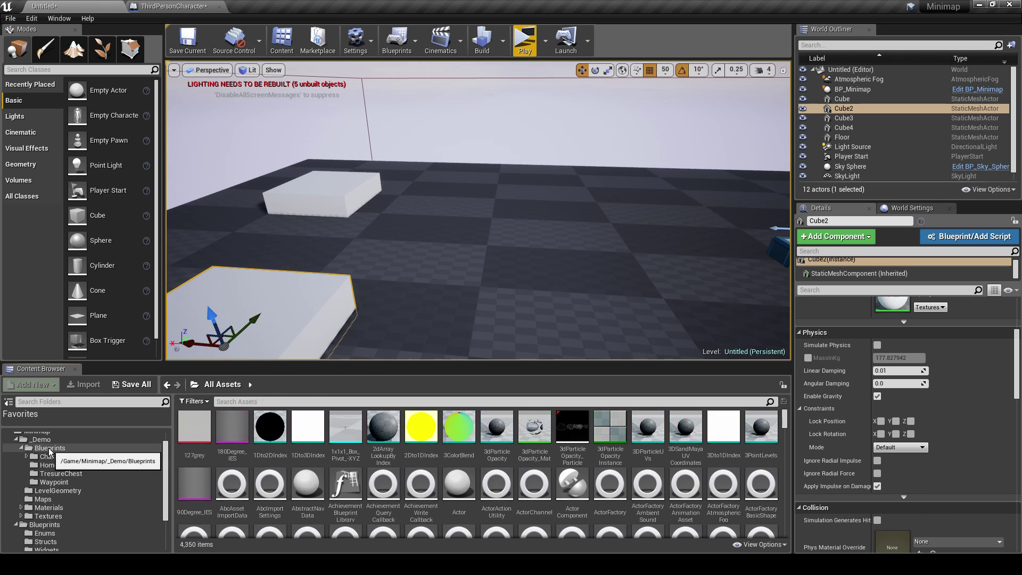
{"action": "left_click", "coordinate": [47, 448]}
{"action": "right_click", "coordinate": [357, 425]}
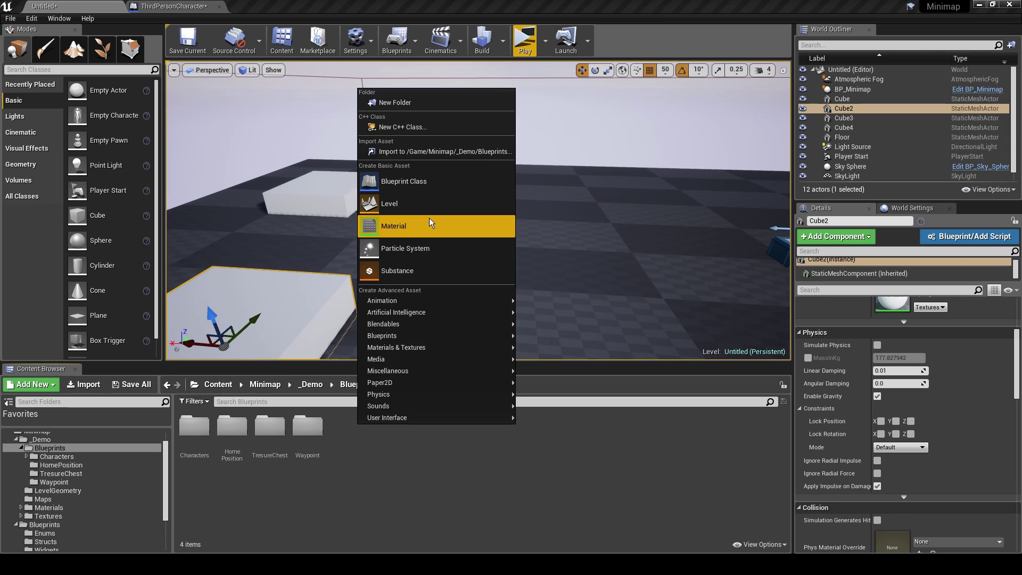
{"action": "left_click", "coordinate": [430, 103]}
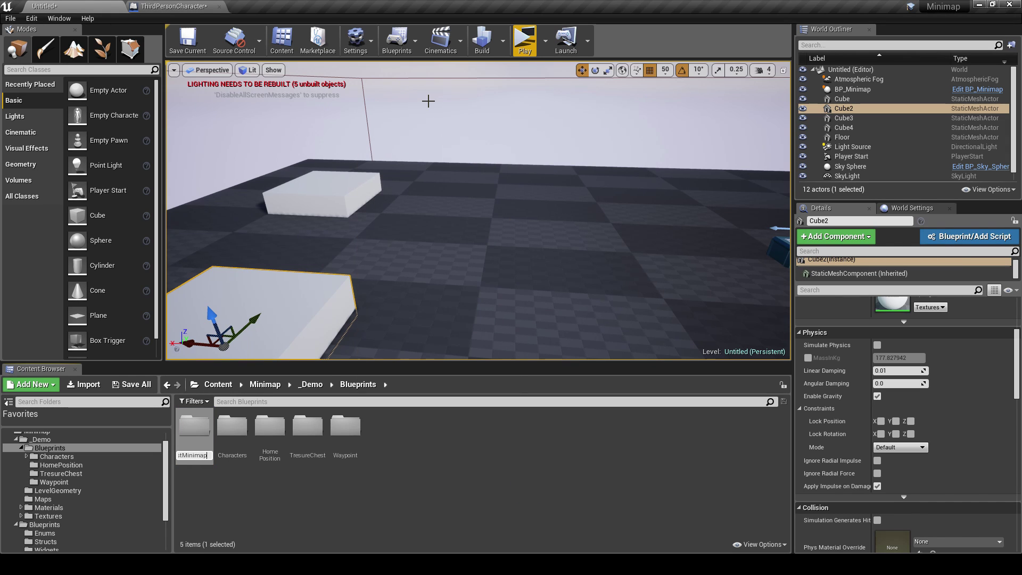
{"action": "type", "text": "TestMinimapObject"}
{"action": "key", "text": "Return"}
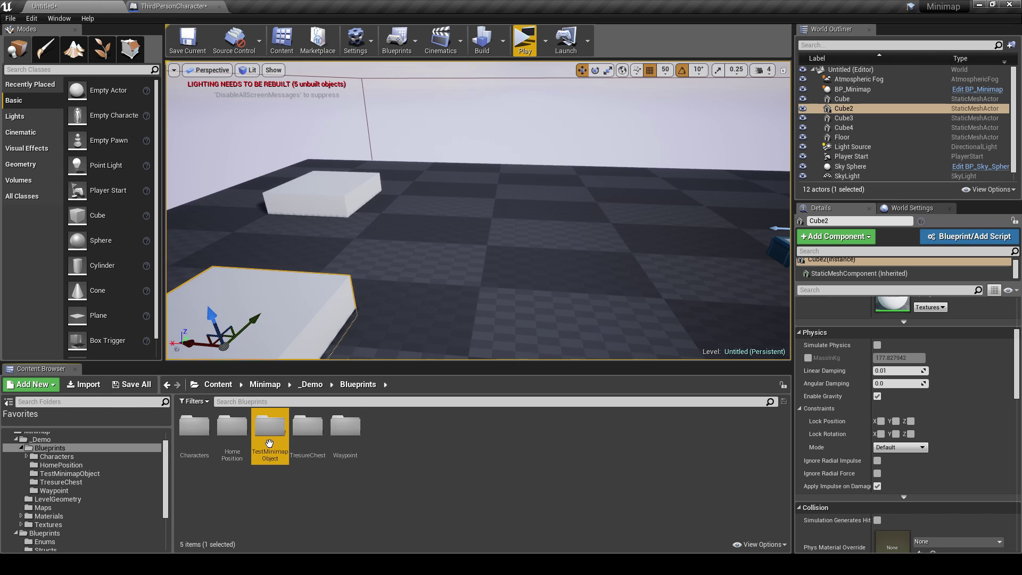
Create an Actor Blueprint class named BP_TestObject in the TestMinimapObject folder and open it for editing.
{"action": "double_click", "coordinate": [271, 434]}
{"action": "right_click", "coordinate": [270, 433]}
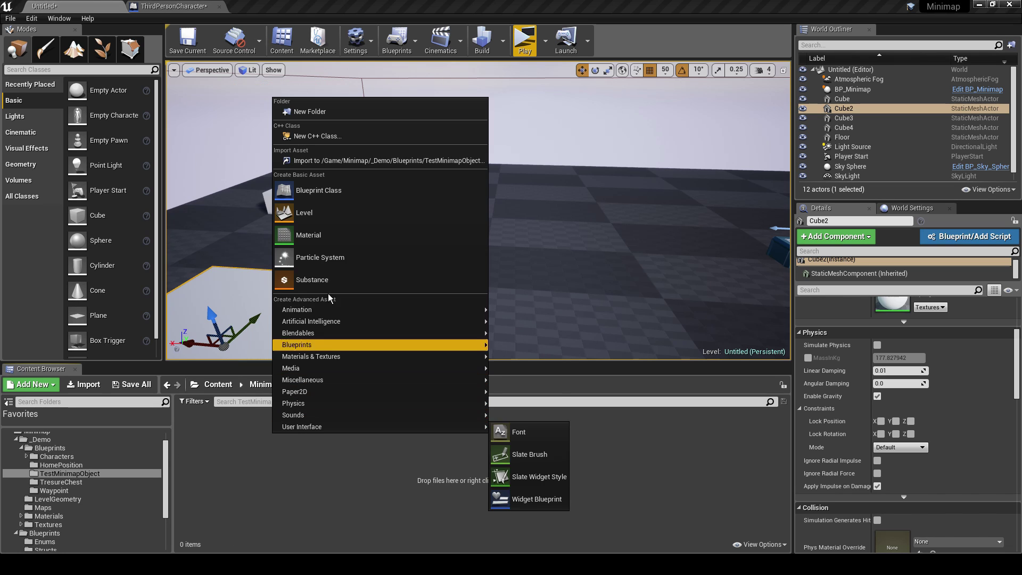
{"action": "left_click", "coordinate": [331, 187]}
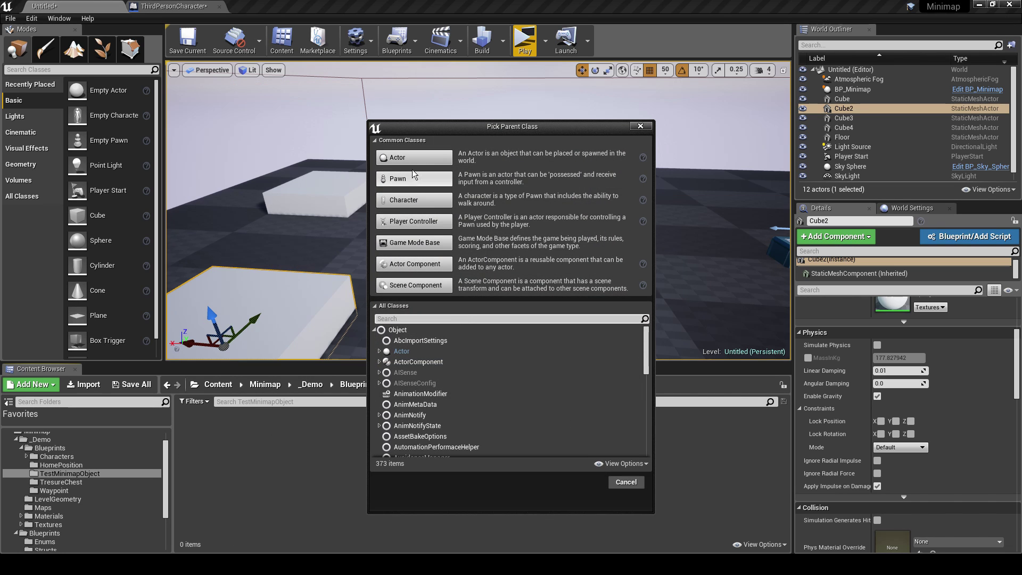
{"action": "left_click", "coordinate": [413, 162]}
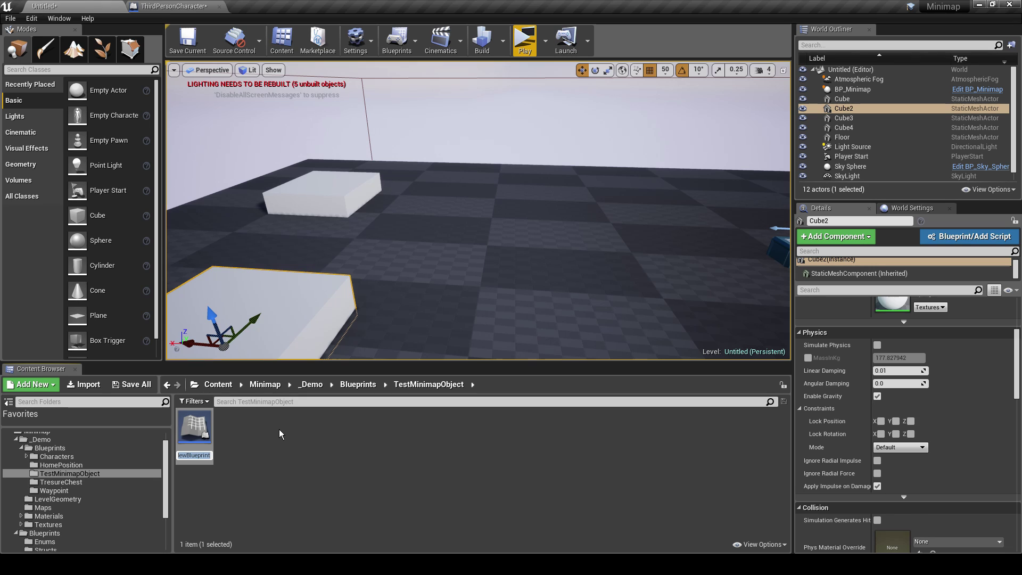
{"action": "type", "text": "BP_Test"}
{"action": "type", "text": "Object"}
{"action": "key", "text": "Return"}
{"action": "double_click", "coordinate": [197, 428]}
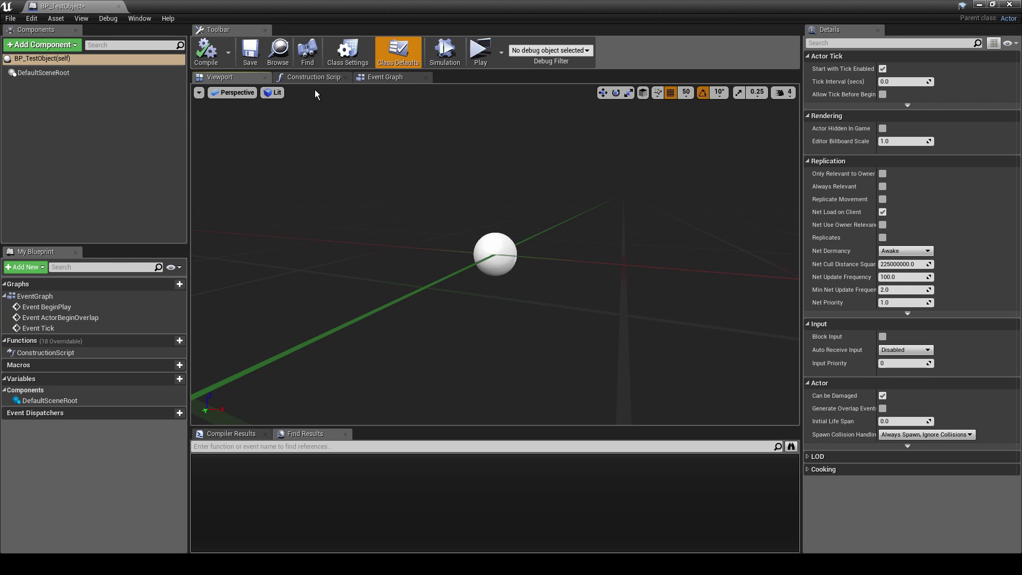
Add a Component Minimap Icon to BP_TestObject and select it to show its settings.
{"action": "left_click", "coordinate": [42, 45]}
{"action": "type", "text": "m"}
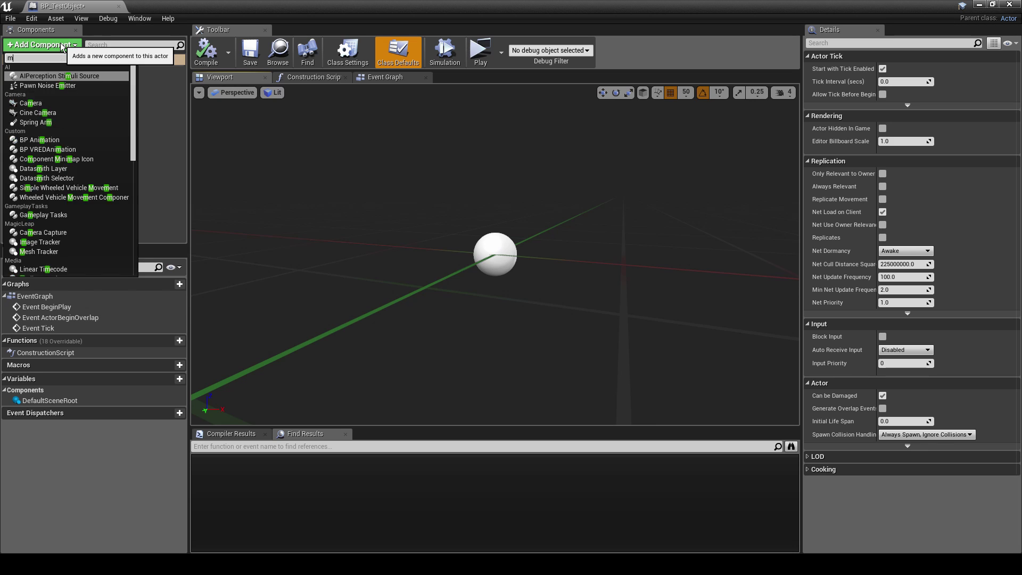
{"action": "type", "text": "ini"}
{"action": "left_click", "coordinate": [62, 76]}
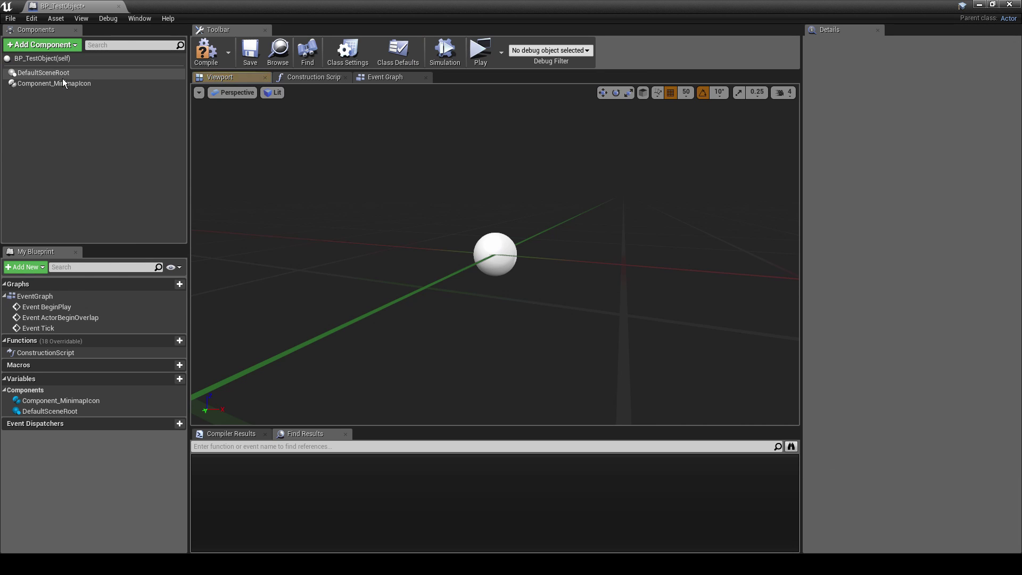
{"action": "left_click", "coordinate": [75, 84]}
Search the component's Minimap Icon textures for "minimap", and dock the BP_TestObject editor into the main editor window.
{"action": "left_click", "coordinate": [929, 215]}
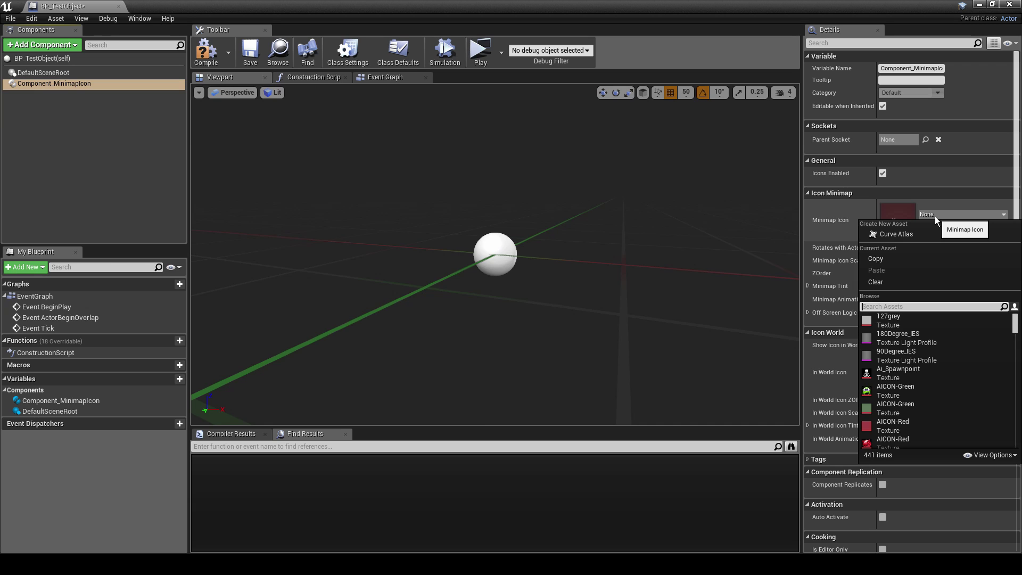
{"action": "type", "text": "minimap"}
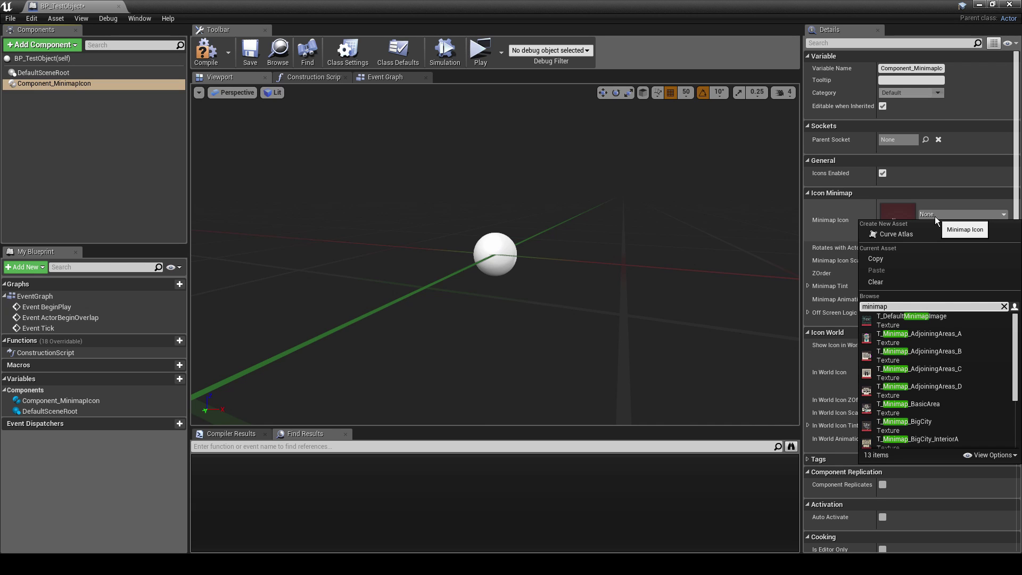
{"action": "scroll", "coordinate": [950, 349], "scroll_direction": "down", "scroll_amount": 3}
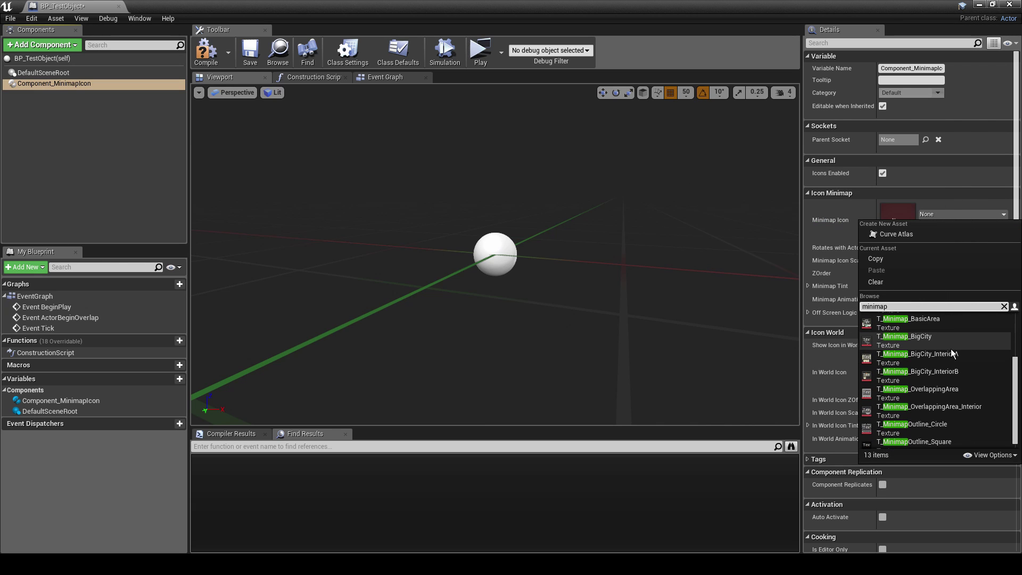
{"action": "scroll", "coordinate": [944, 337], "scroll_direction": "up", "scroll_amount": 3}
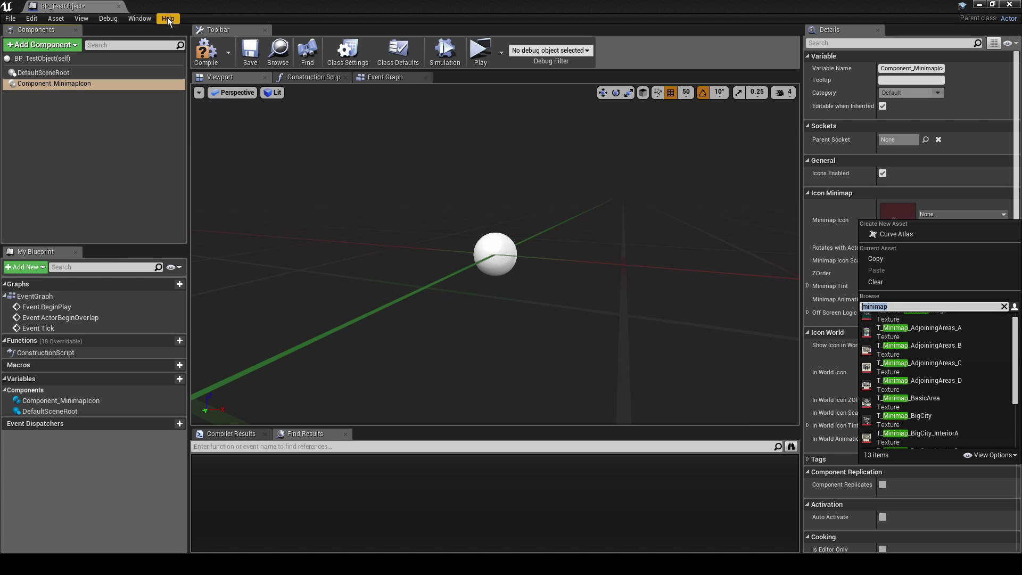
{"action": "left_click_drag", "start_coordinate": [94, 5], "coordinate": [62, 4]}
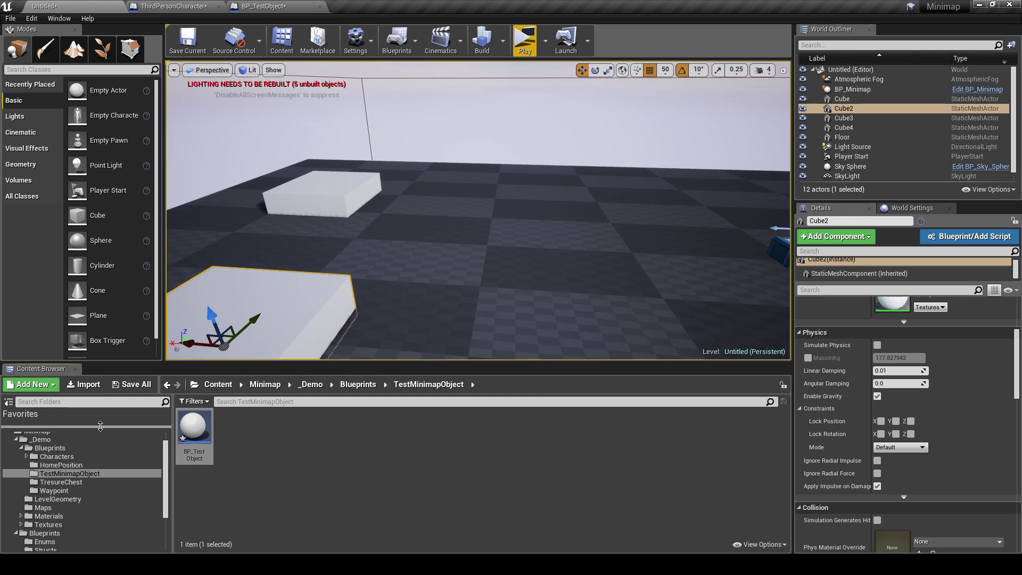
Assign the T_Chest texture from the MinimapIcons folder as the Minimap Icon of BP_TestObject's minimap component, and compile the Blueprint.
{"action": "scroll", "coordinate": [104, 484], "scroll_direction": "down", "scroll_amount": 3}
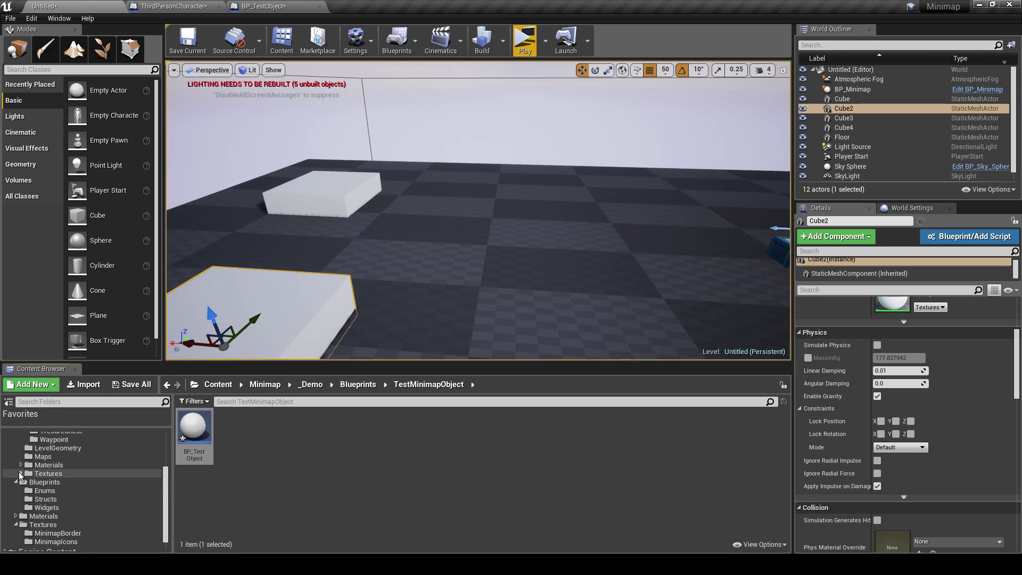
{"action": "left_click", "coordinate": [44, 525]}
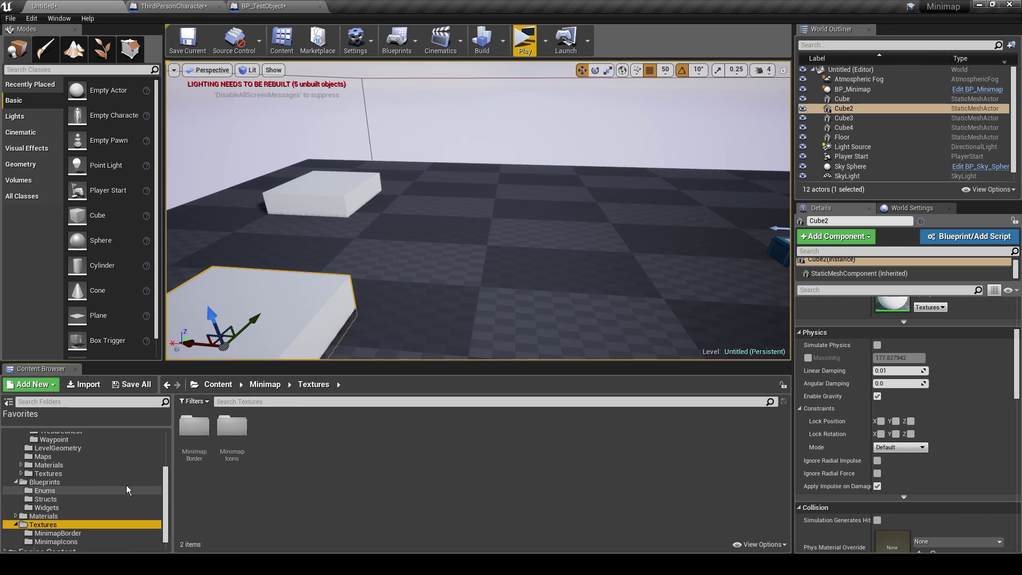
{"action": "scroll", "coordinate": [44, 519], "scroll_direction": "down", "scroll_amount": 1}
{"action": "left_click", "coordinate": [54, 524]}
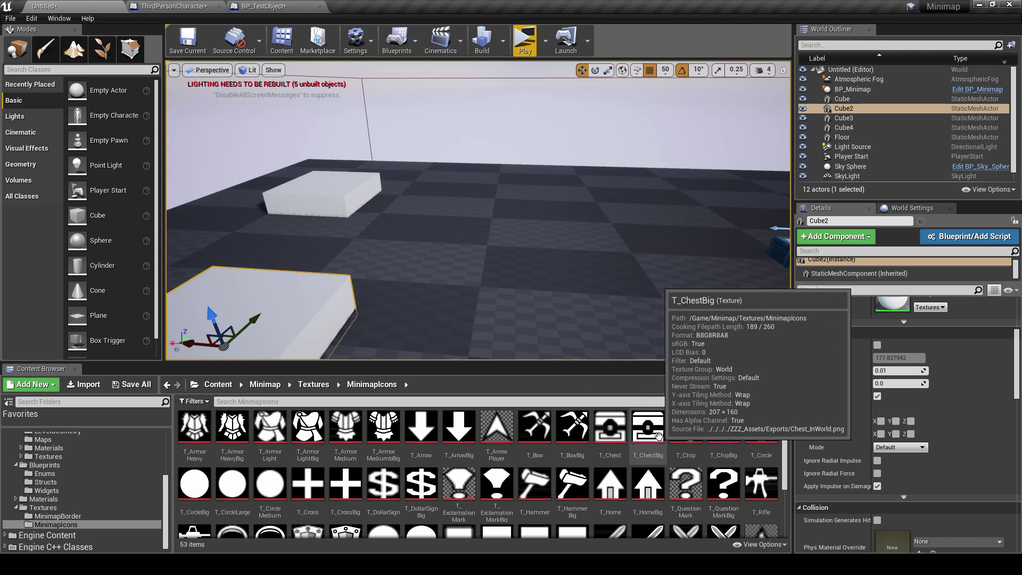
{"action": "left_click", "coordinate": [610, 428]}
{"action": "left_click", "coordinate": [297, 6]}
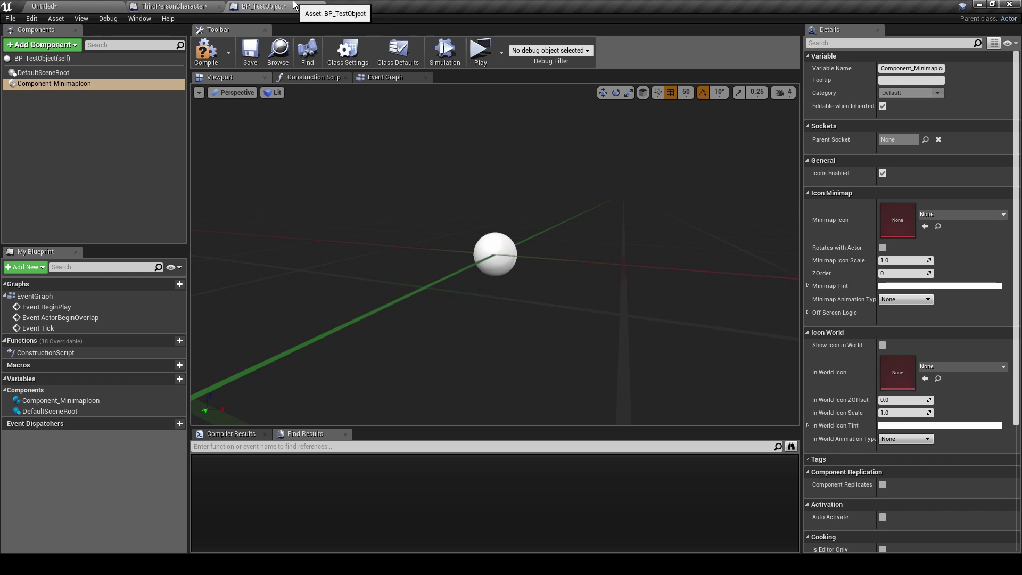
{"action": "left_click", "coordinate": [926, 228]}
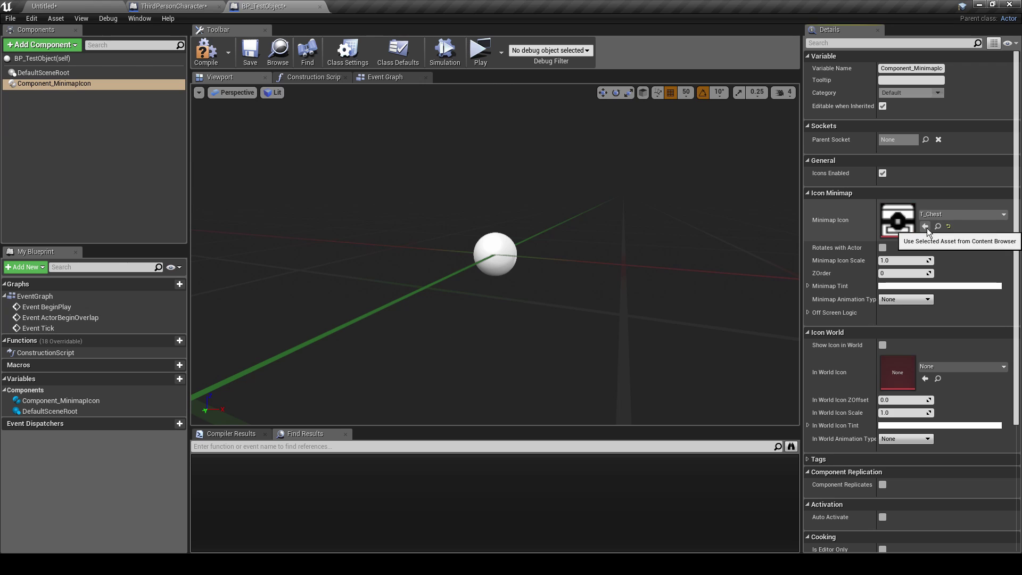
{"action": "left_click", "coordinate": [207, 52]}
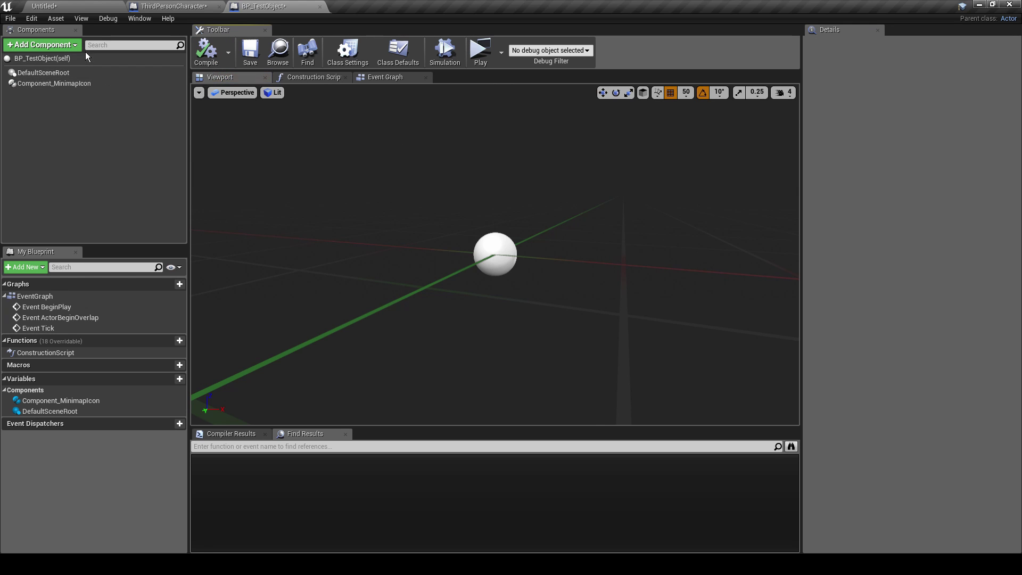
Add a Cube component to BP_TestObject and frame it in the Blueprint viewport.
{"action": "left_click", "coordinate": [72, 46]}
{"action": "type", "text": "ca"}
{"action": "key", "text": "BackSpace"}
{"action": "type", "text": "ube"}
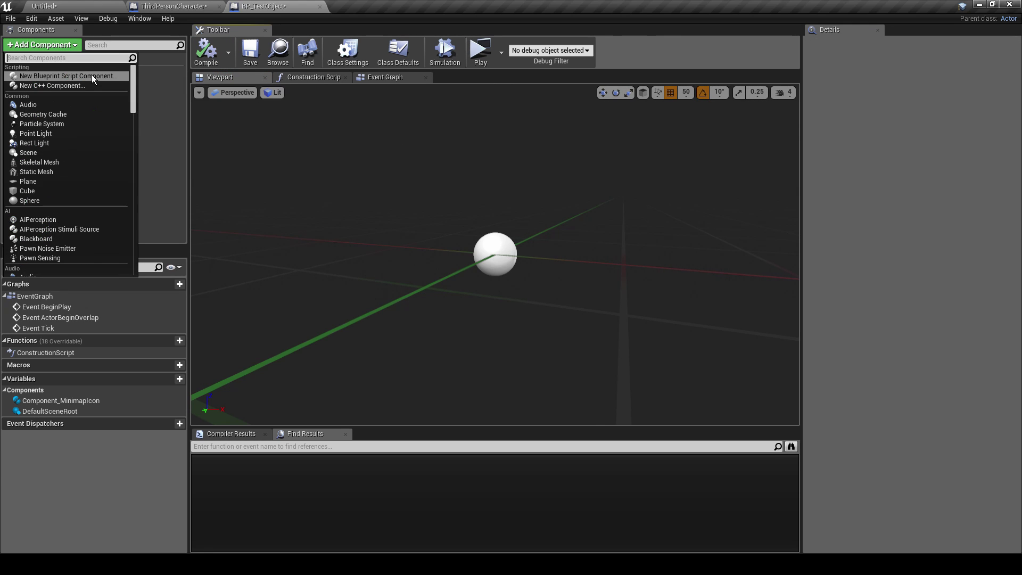
{"action": "left_click", "coordinate": [92, 74]}
{"action": "right_click_drag", "start_coordinate": [413, 203], "coordinate": [345, 213]}
{"action": "key", "text": "s"}
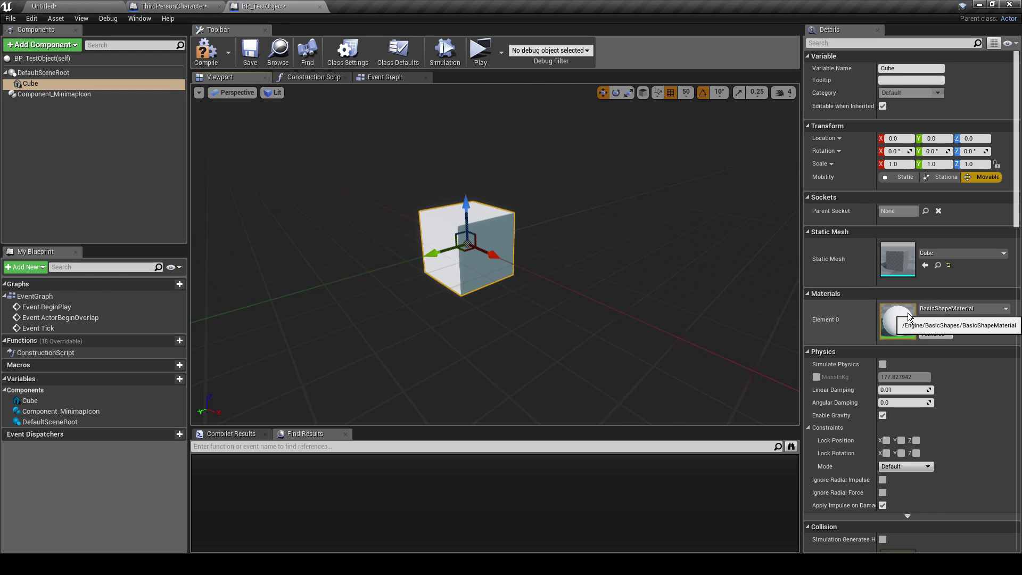
Set the Cube component's material to BasicAsset03.
{"action": "left_click", "coordinate": [947, 308]}
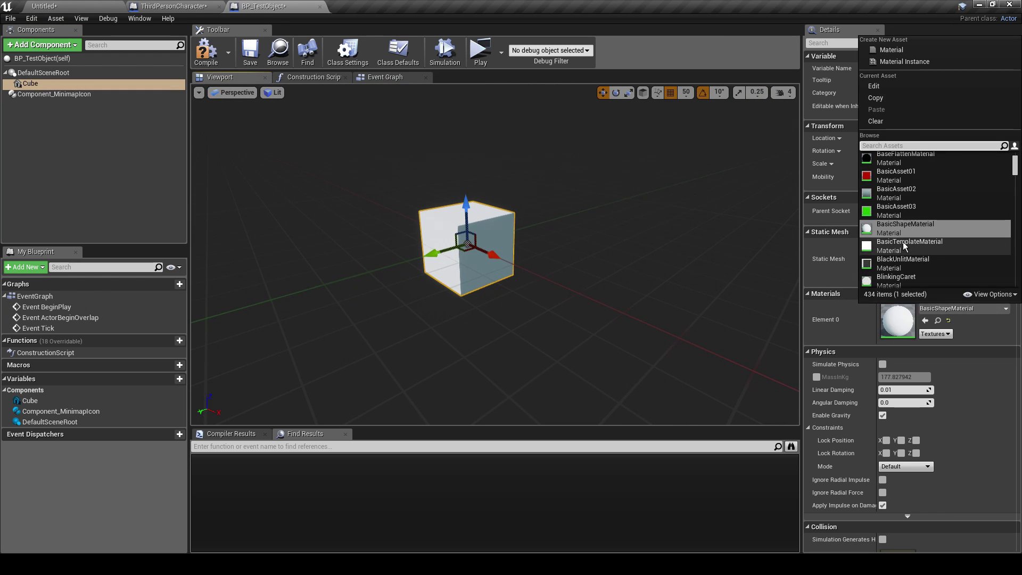
{"action": "left_click", "coordinate": [892, 211]}
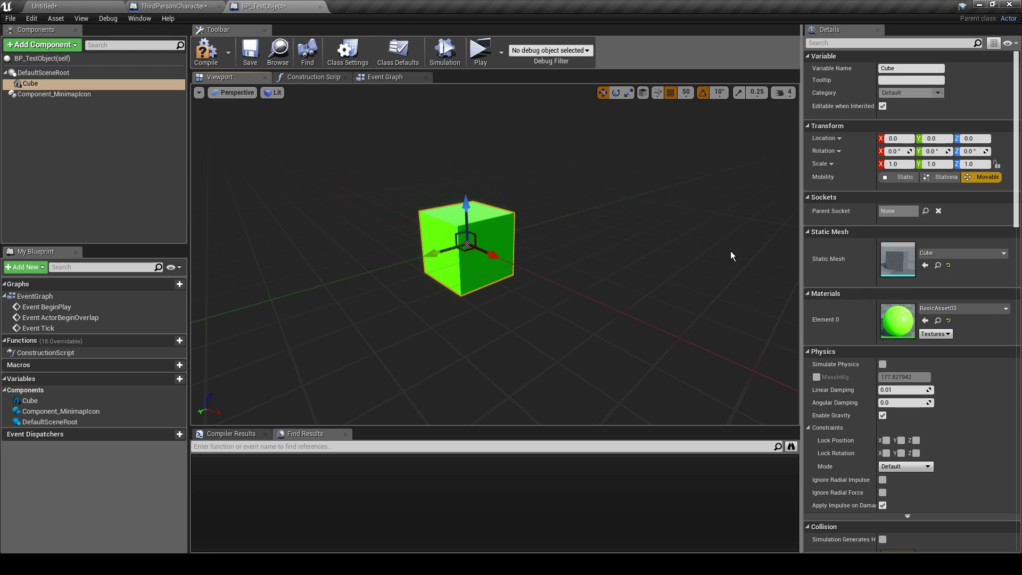
{"action": "right_click_drag", "start_coordinate": [616, 283], "coordinate": [617, 272]}
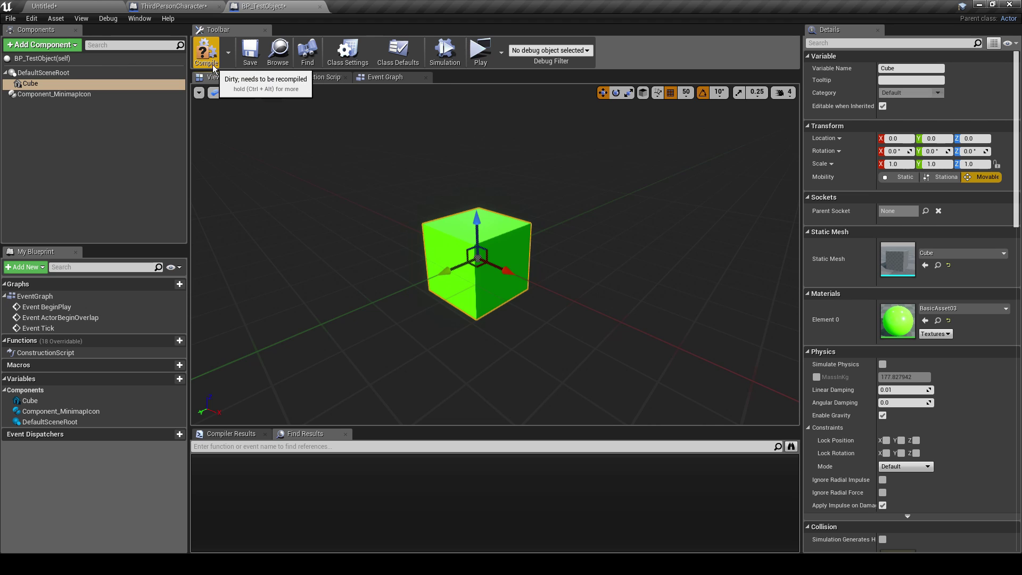
Place BP_TestObject from the TestMinimapObject folder on the level floor beside a white block, at X 1050, Y 200, Z 0.
{"action": "left_click", "coordinate": [42, 6]}
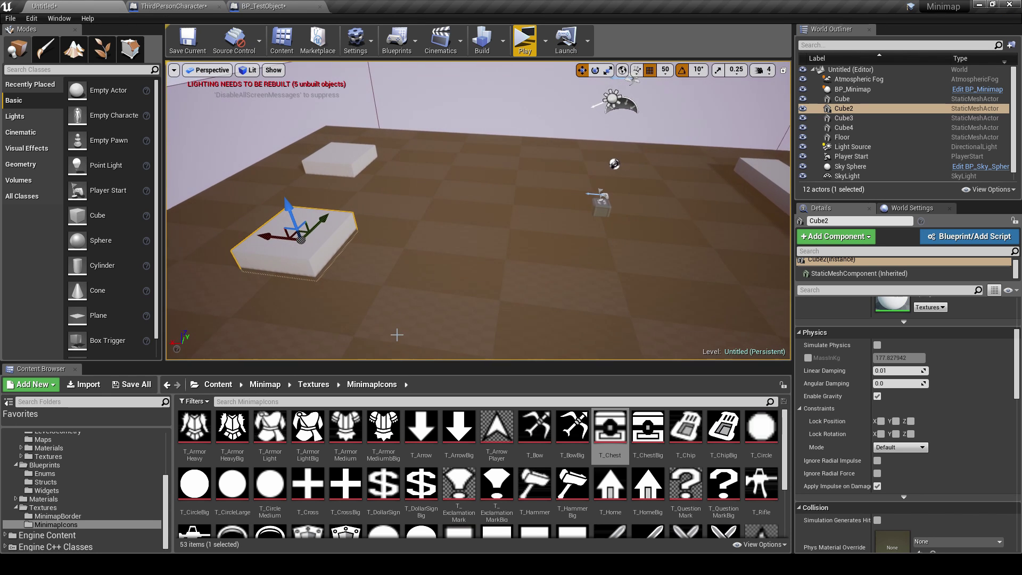
{"action": "scroll", "coordinate": [106, 457], "scroll_direction": "up", "scroll_amount": 5}
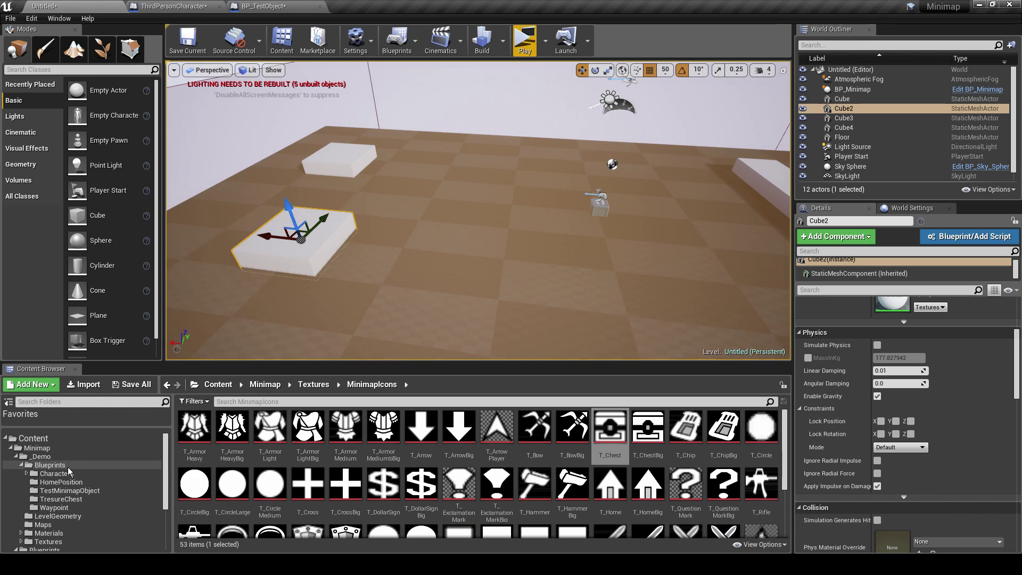
{"action": "left_click", "coordinate": [66, 466]}
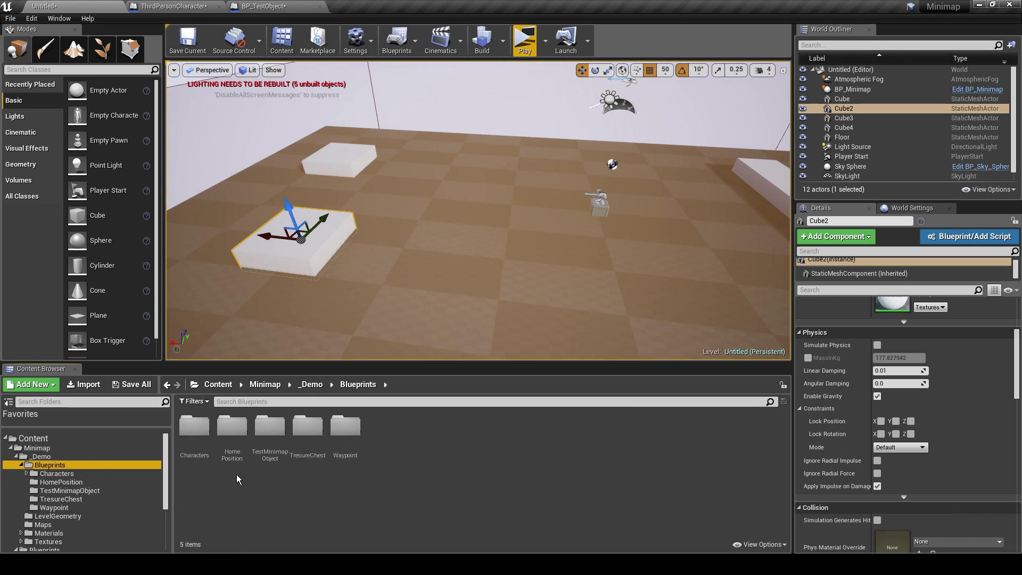
{"action": "double_click", "coordinate": [283, 449]}
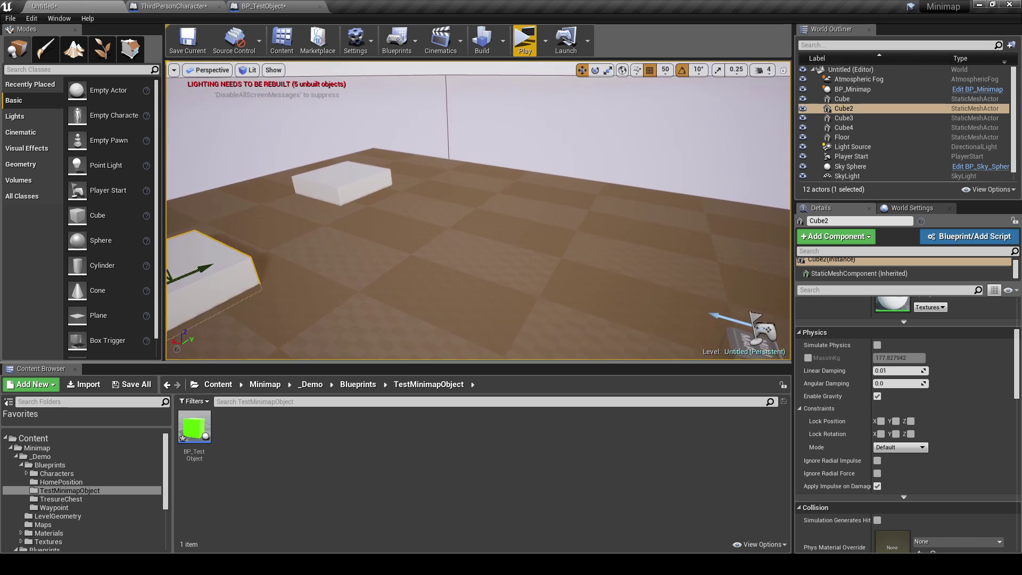
{"action": "left_click_drag", "start_coordinate": [187, 430], "coordinate": [371, 209]}
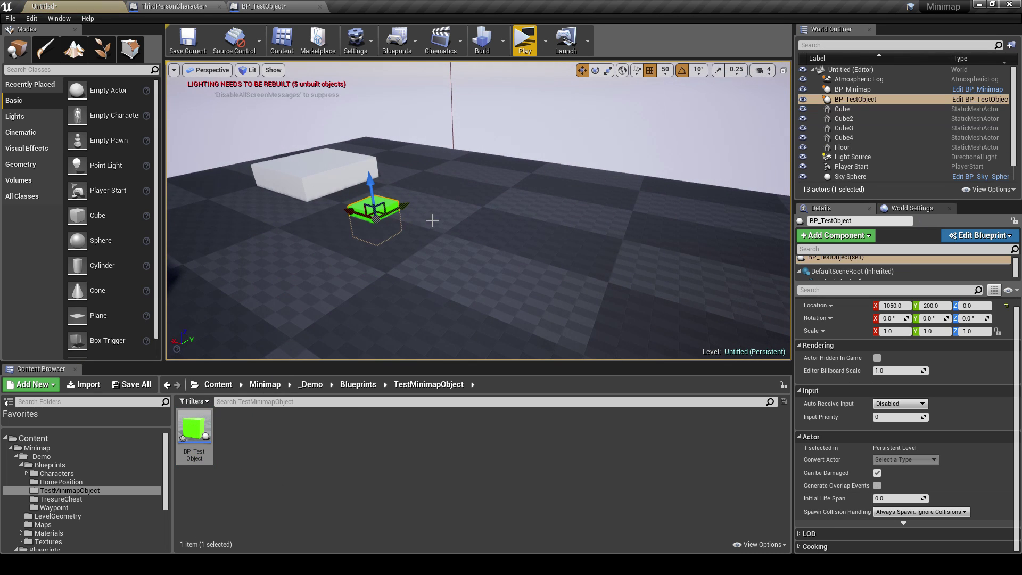
{"action": "right_click_drag", "start_coordinate": [371, 210], "coordinate": [371, 248]}
{"action": "key", "text": "s"}
{"action": "right_click_drag", "start_coordinate": [492, 201], "coordinate": [494, 189]}
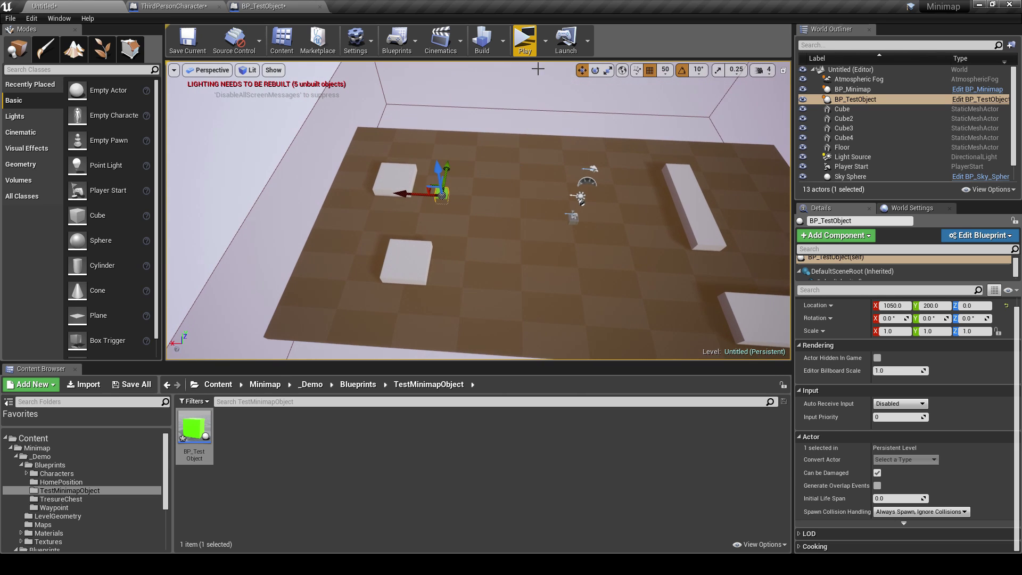
Play the level and run the character around and over the green test object to check its chest icon on the minimap.
{"action": "left_click", "coordinate": [527, 41]}
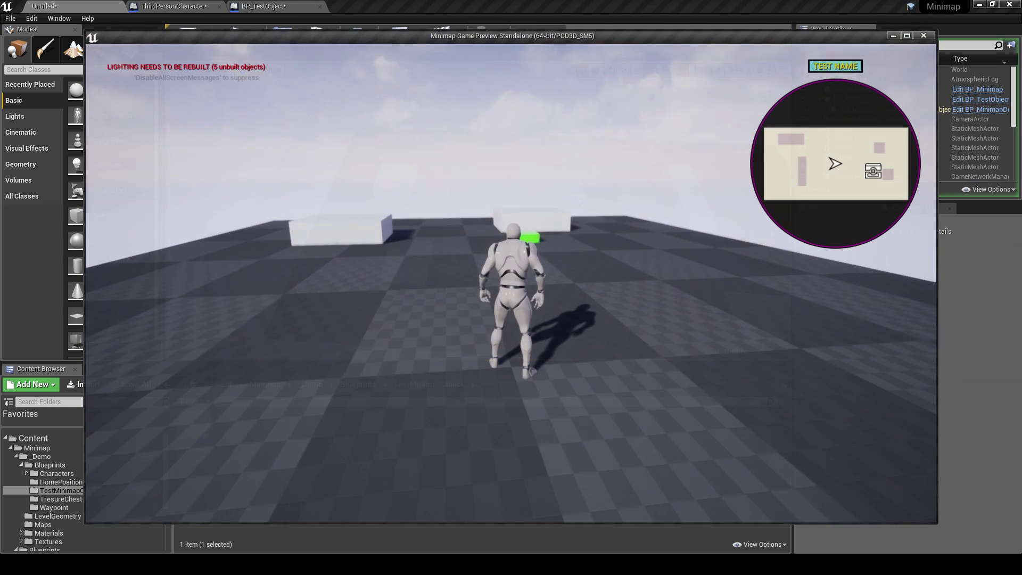
{"action": "key", "text": "w"}
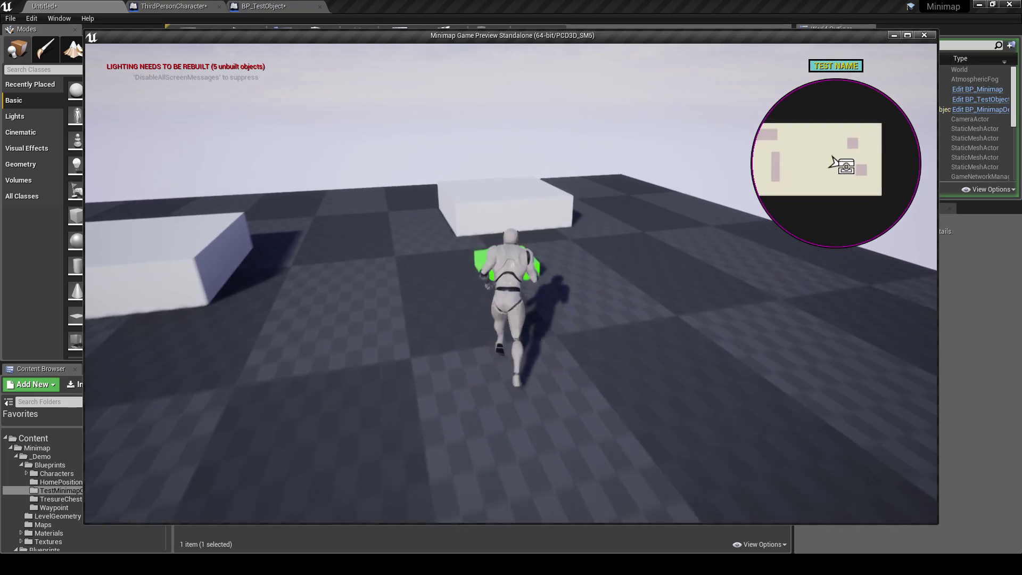
{"action": "key", "text": "s"}
{"action": "key", "text": "d"}
{"action": "key", "text": "w"}
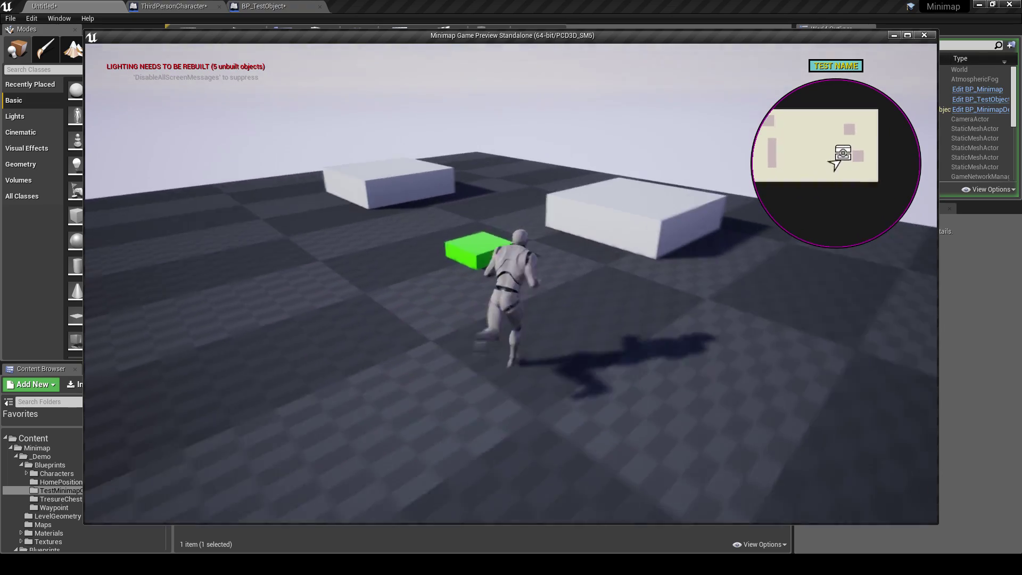
{"action": "key", "text": "s"}
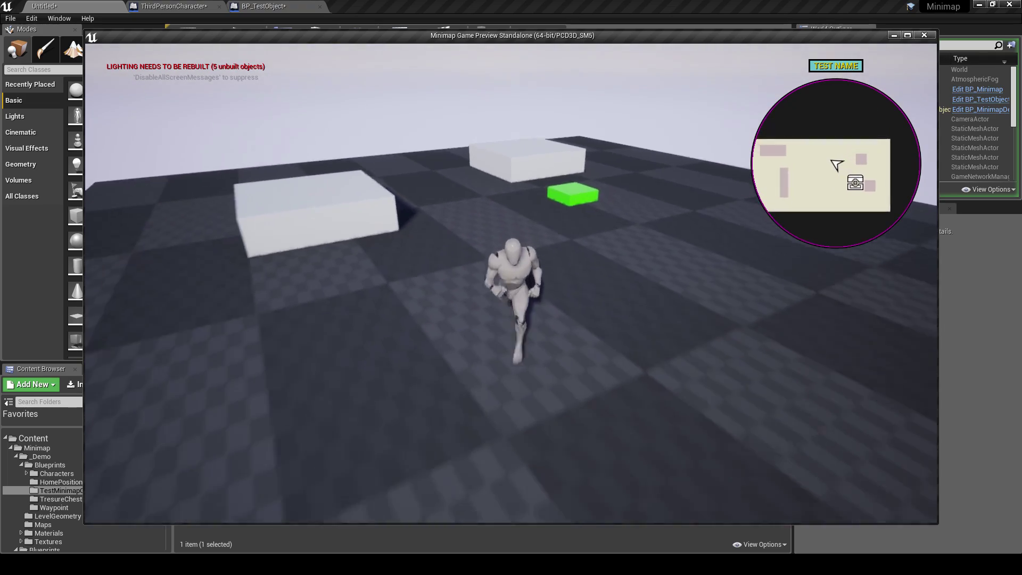
{"action": "key", "text": "w"}
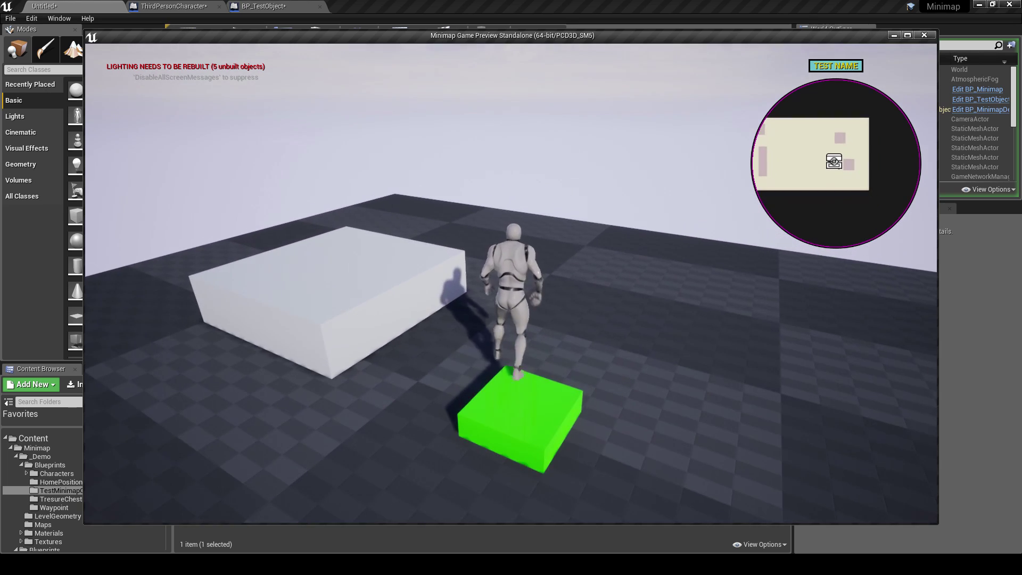
{"action": "key", "text": "s"}
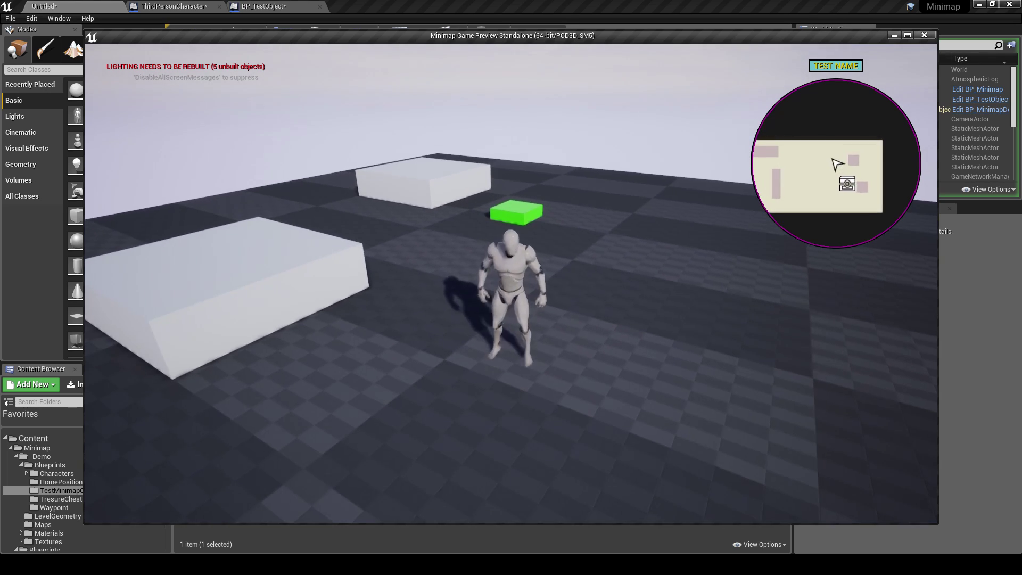
{"action": "key", "text": "w"}
{"action": "key", "text": "s"}
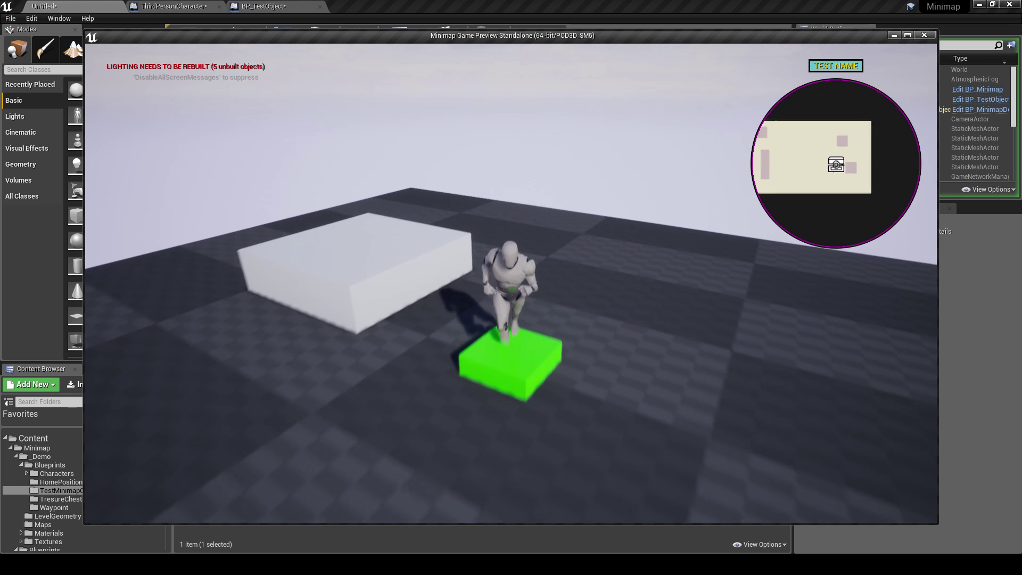
{"action": "key", "text": "w"}
{"action": "key", "text": "w"}
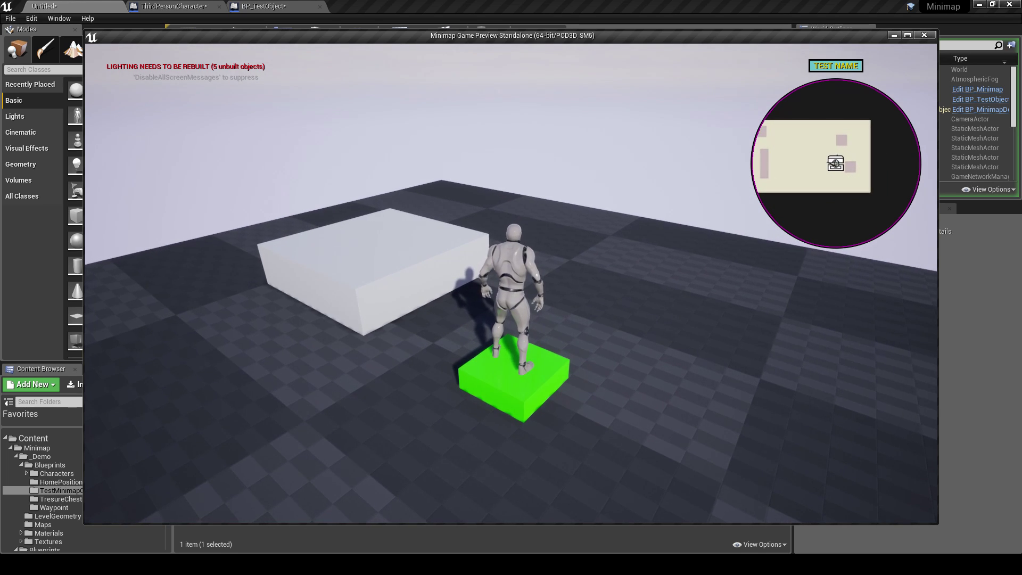
{"action": "key", "text": "s"}
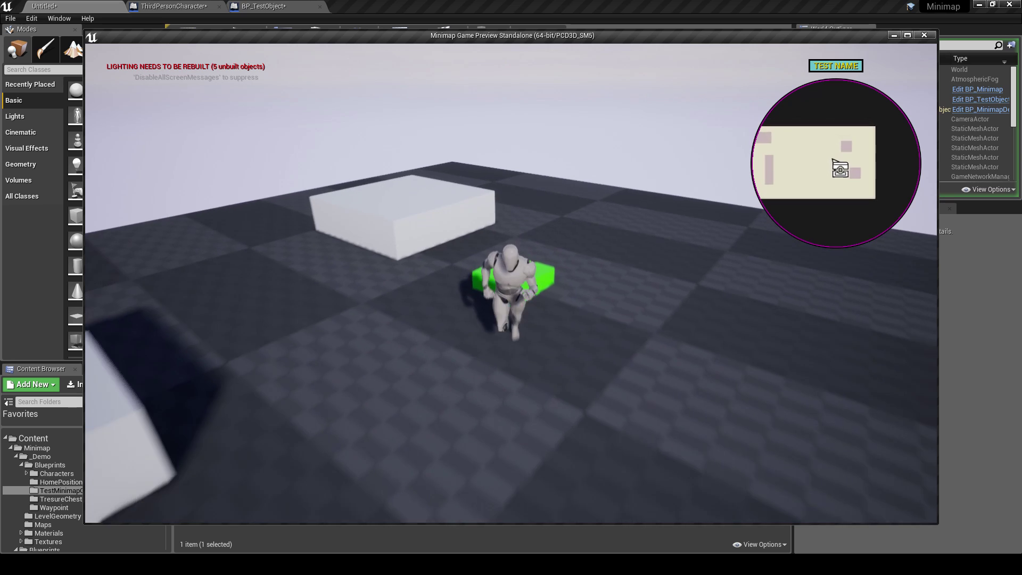
{"action": "key", "text": "Escape"}
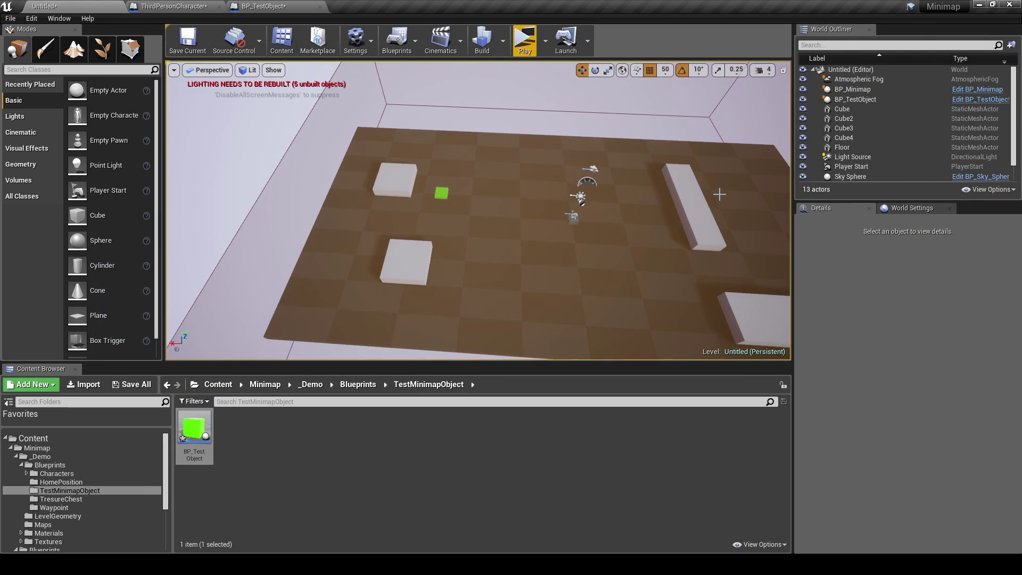
Examine the ZOrder setting of ThirdPersonCharacter's Component_MinimapIcon, and return to the level.
{"action": "left_click", "coordinate": [216, 6]}
{"action": "left_click", "coordinate": [90, 141]}
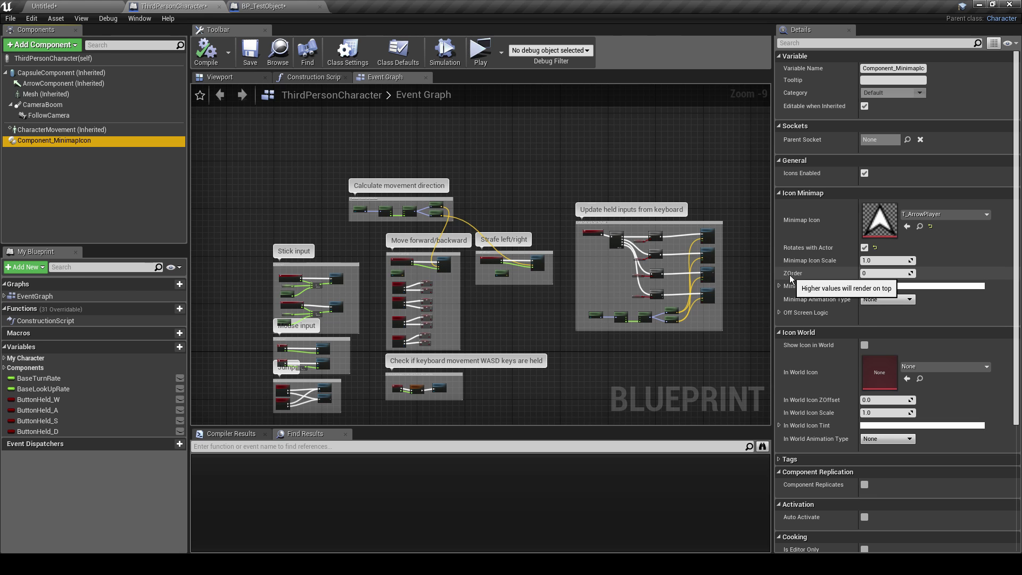
{"action": "left_click", "coordinate": [81, 4]}
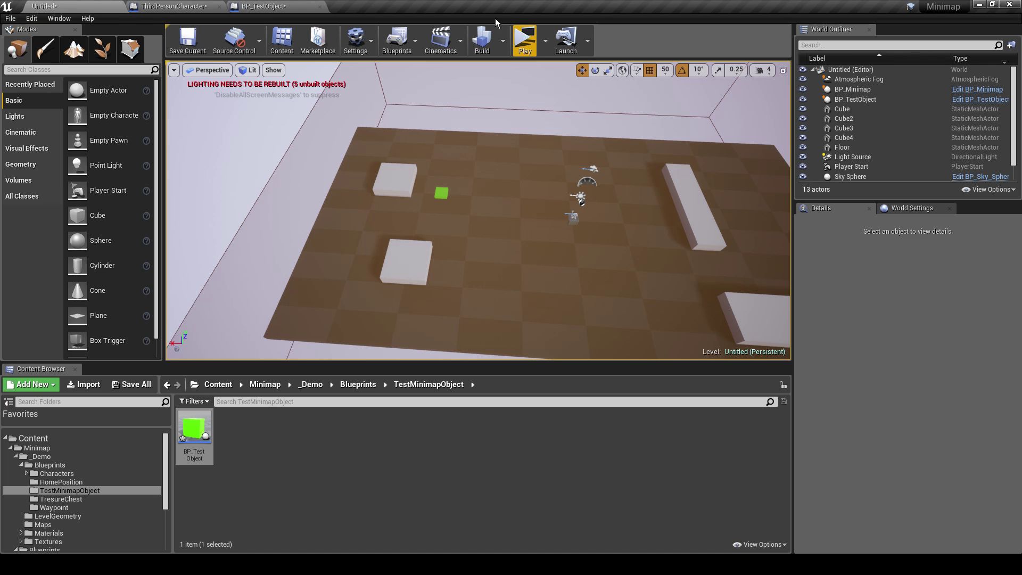
Play the level again to see how the player arrow and chest icon overlap on the minimap.
{"action": "left_click", "coordinate": [523, 41]}
{"action": "key", "text": "w"}
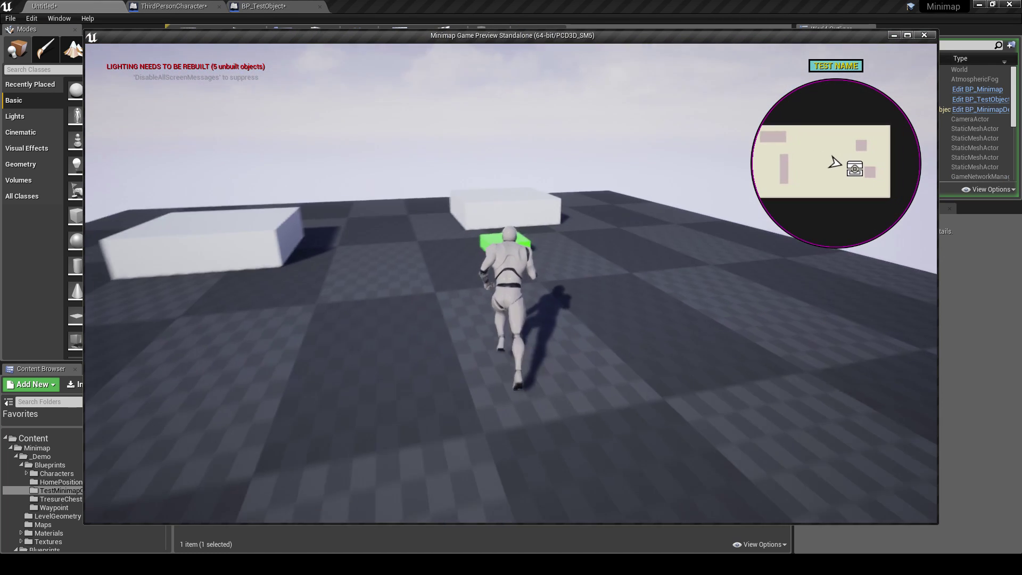
{"action": "key", "text": "s"}
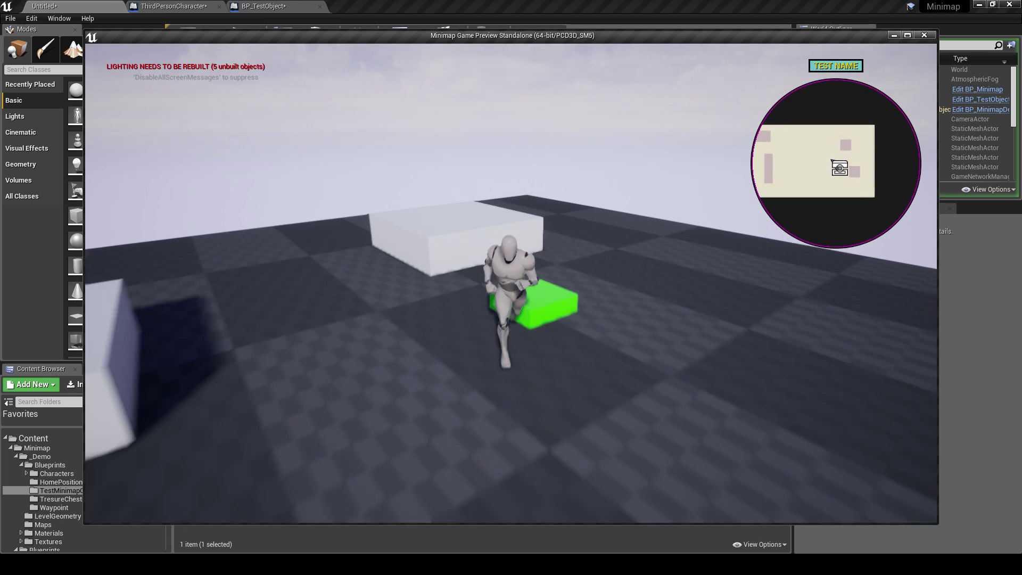
{"action": "key", "text": "w"}
{"action": "key", "text": "s"}
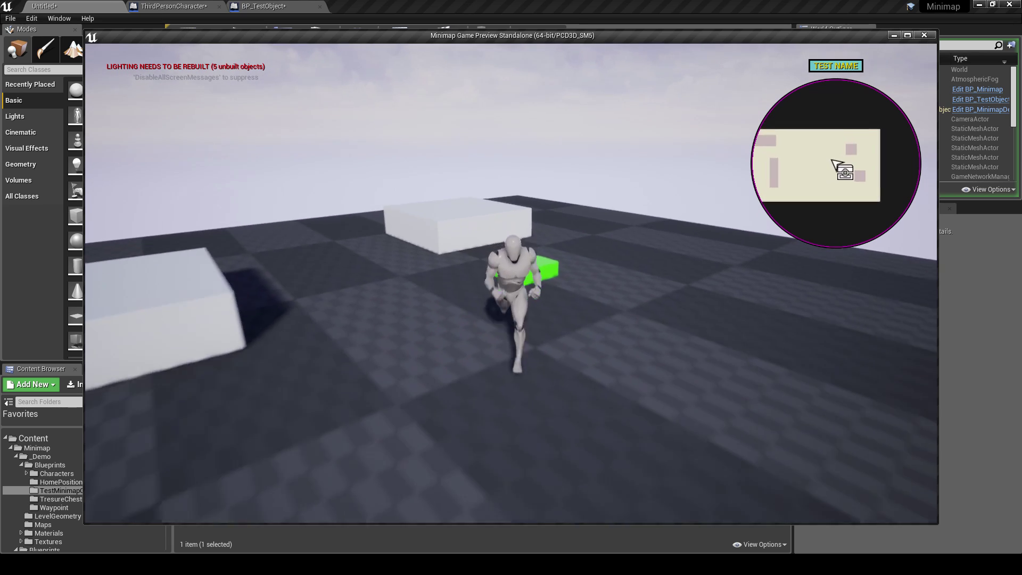
{"action": "key", "text": "Escape"}
Set the ZOrder of ThirdPersonCharacter's minimap icon to 1 and play the level to check which icon renders on top.
{"action": "left_click", "coordinate": [172, 6]}
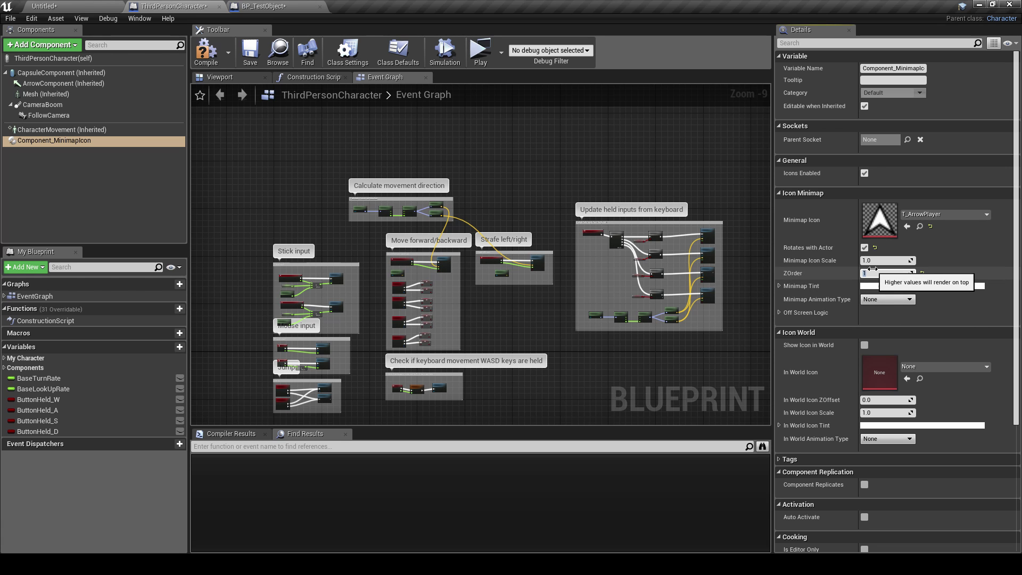
{"action": "left_click", "coordinate": [79, 6]}
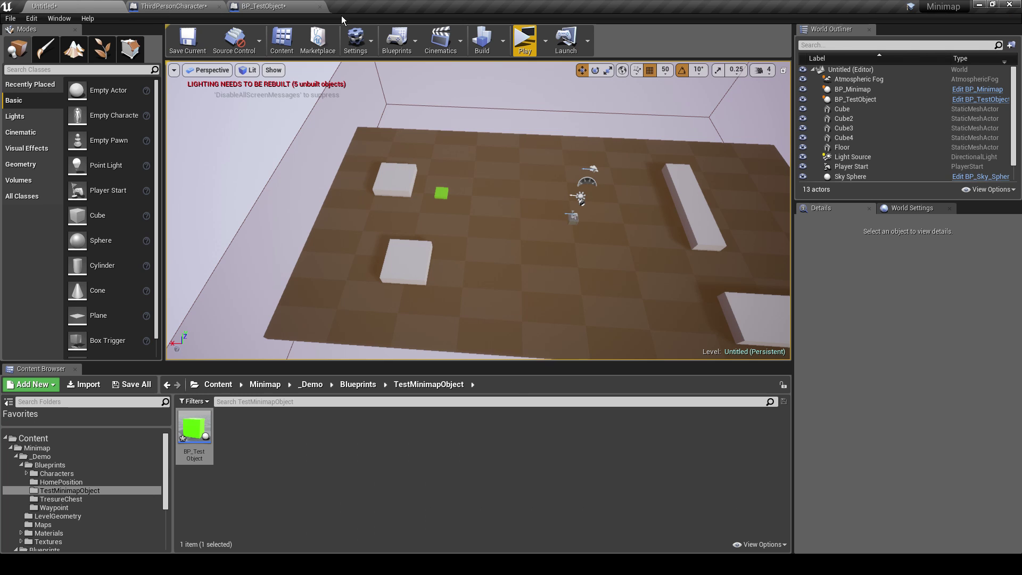
{"action": "left_click", "coordinate": [524, 41]}
{"action": "key", "text": "w"}
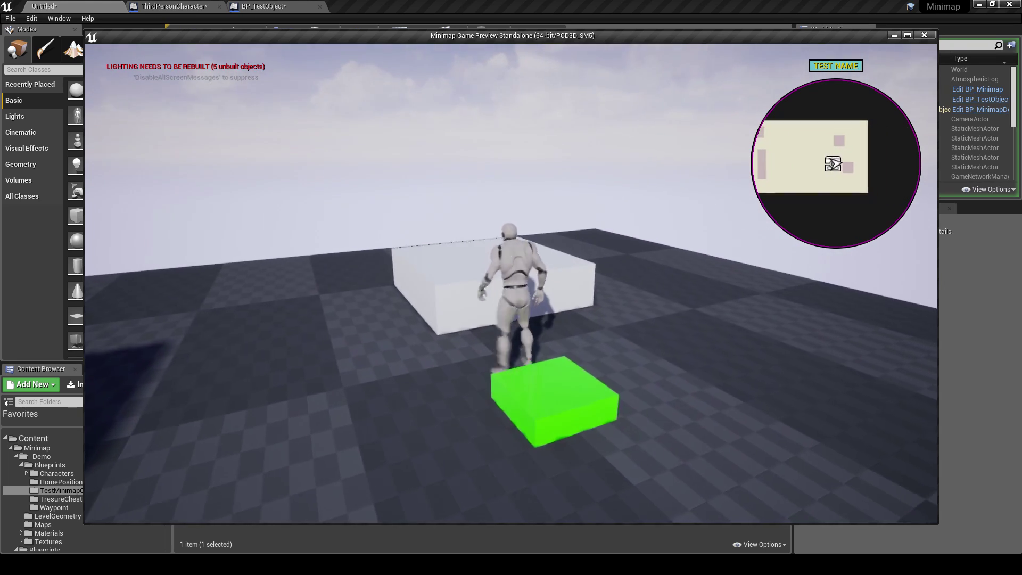
Run the character repeatedly over and away from the green test object to examine how the arrow and chest icons overlap, and end play.
{"action": "key", "text": "s"}
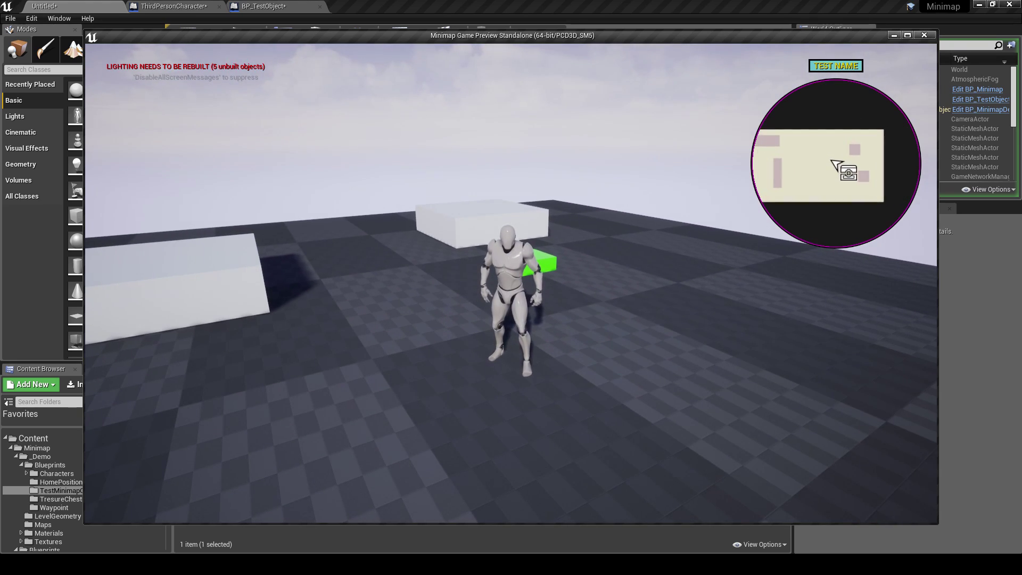
{"action": "key", "text": "w"}
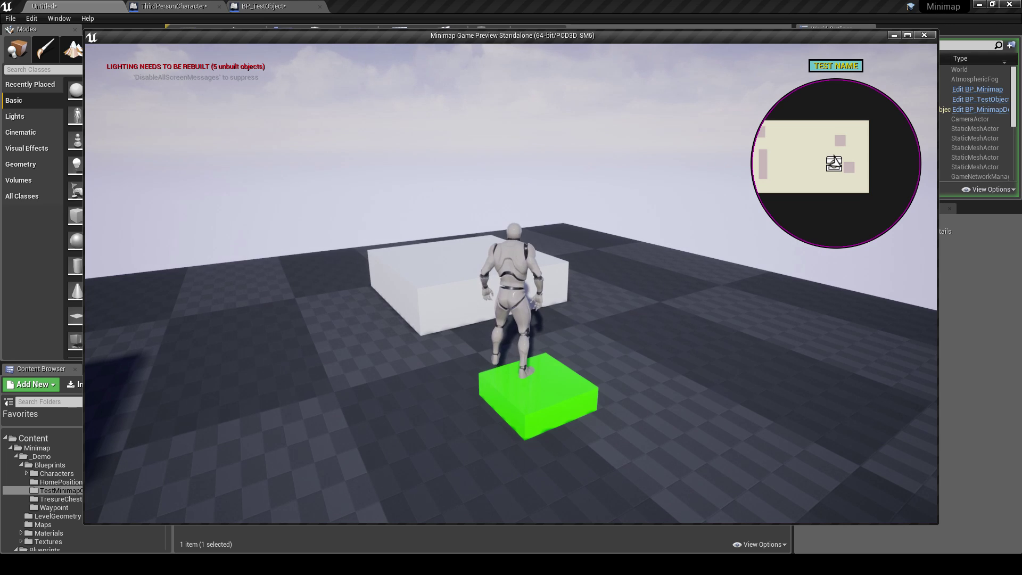
{"action": "key", "text": "s"}
{"action": "key", "text": "a"}
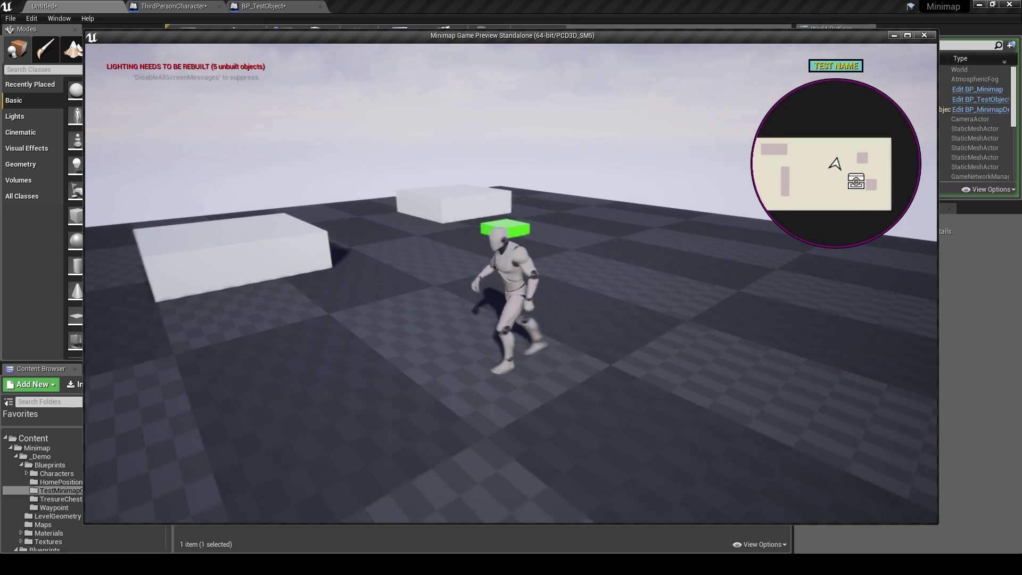
{"action": "key", "text": "w"}
{"action": "key", "text": "w"}
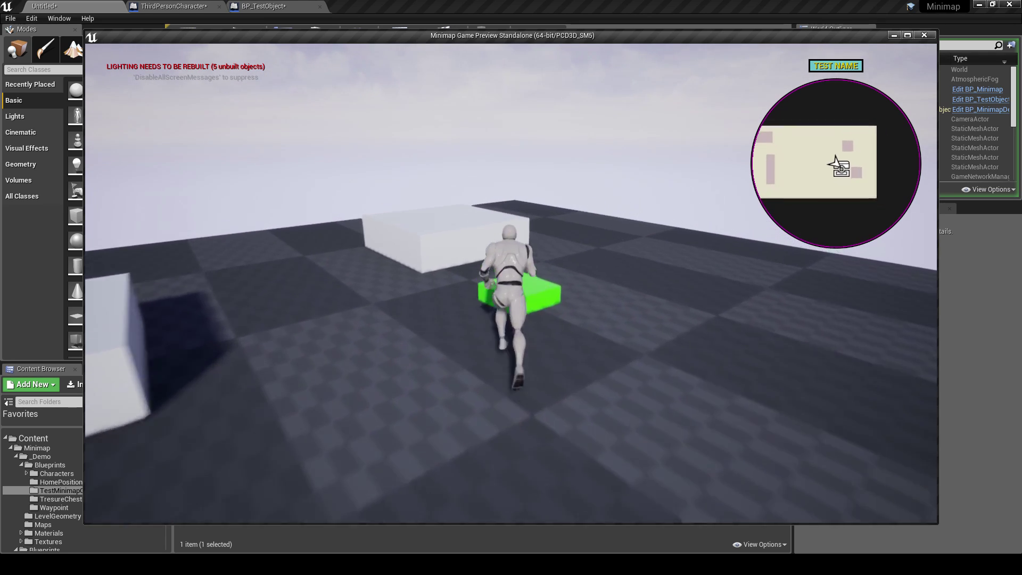
{"action": "key", "text": "s"}
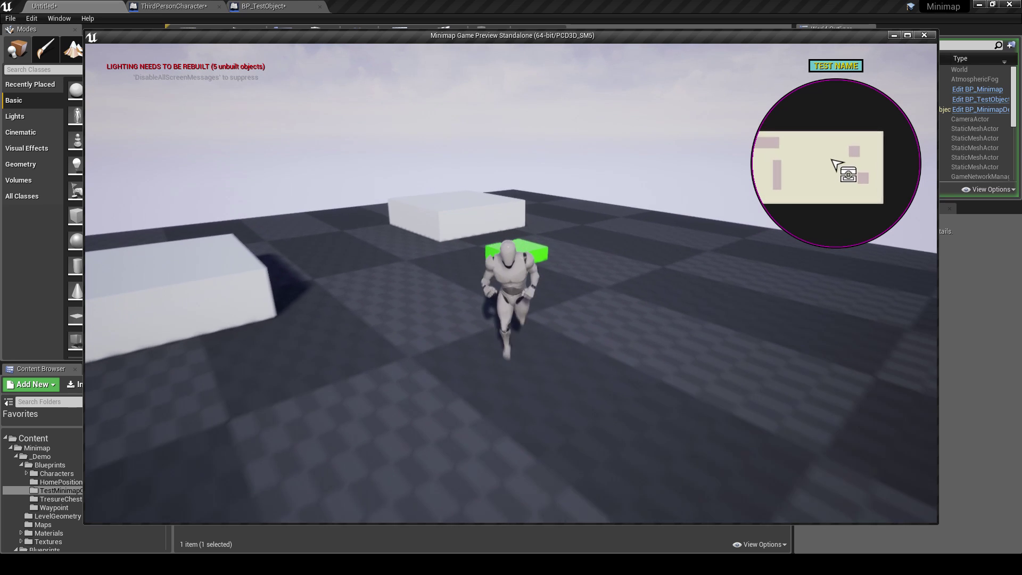
{"action": "key", "text": "a"}
{"action": "key", "text": "w"}
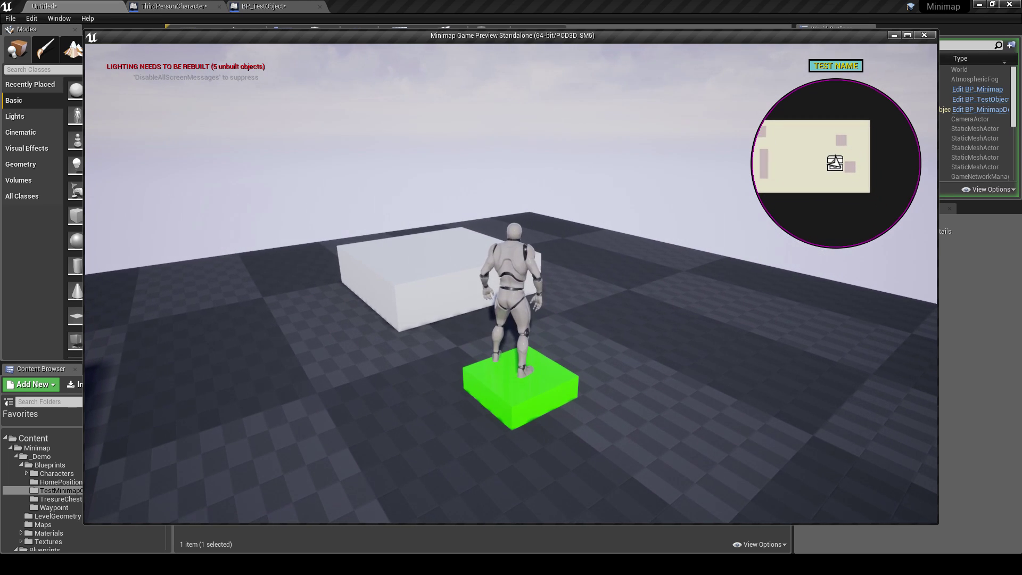
{"action": "key", "text": "s"}
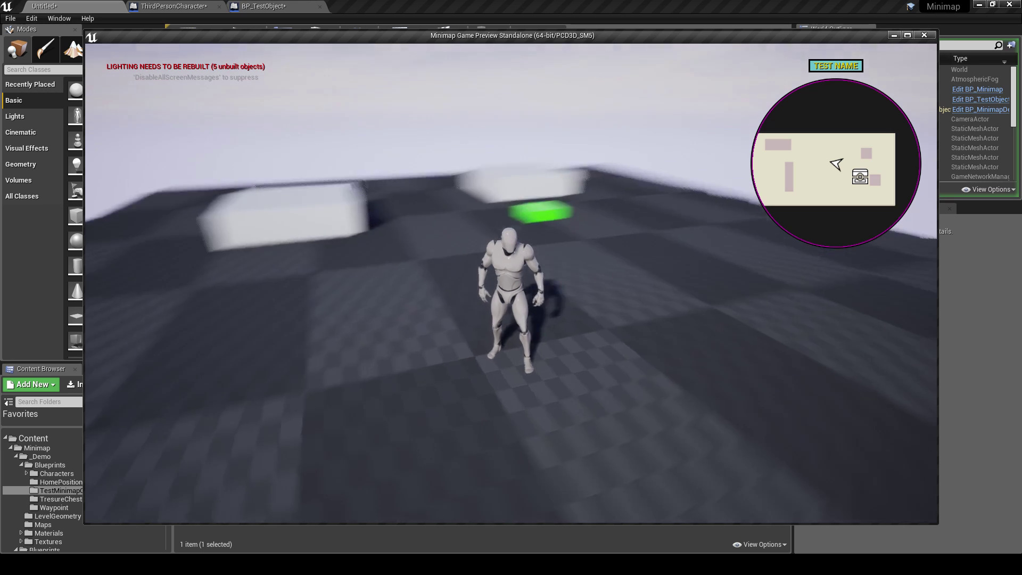
{"action": "key", "text": "w"}
{"action": "key", "text": "w"}
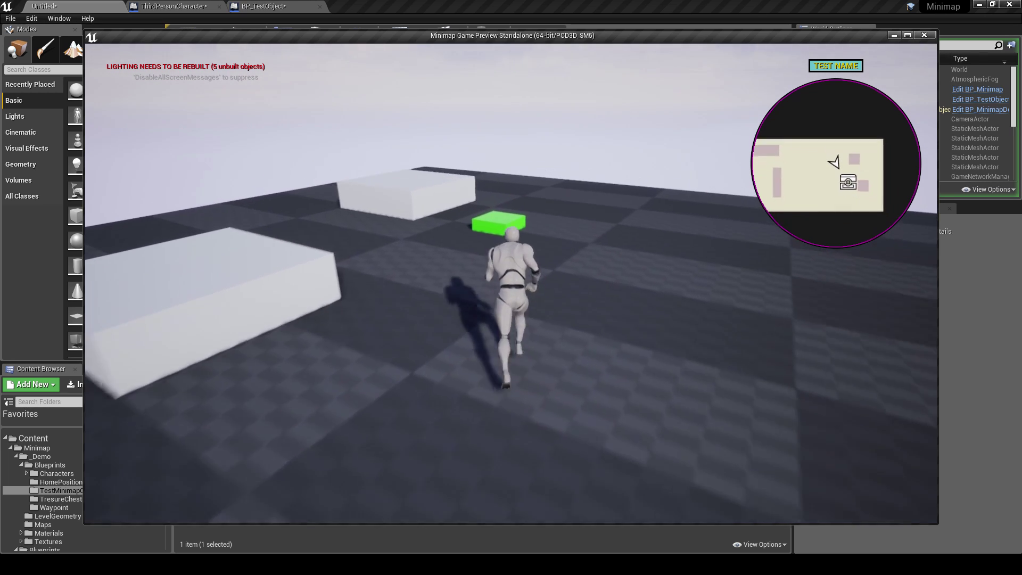
{"action": "key", "text": "s"}
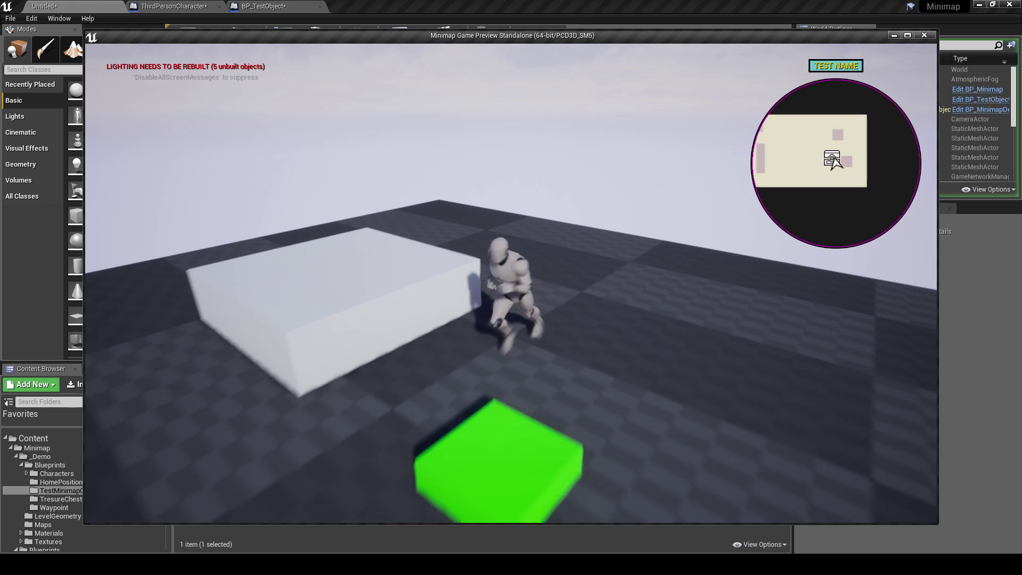
{"action": "key", "text": "w"}
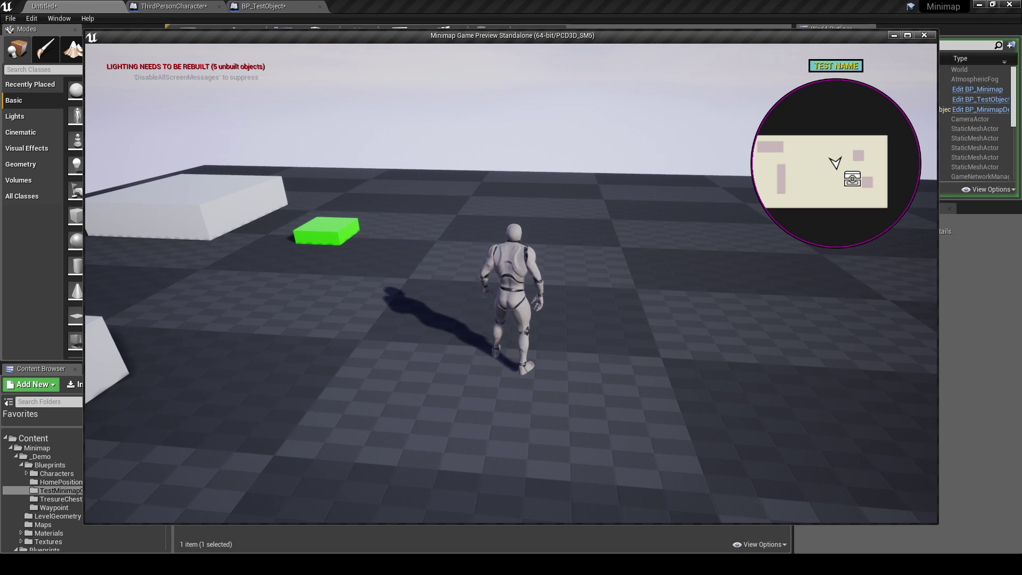
{"action": "key", "text": "w"}
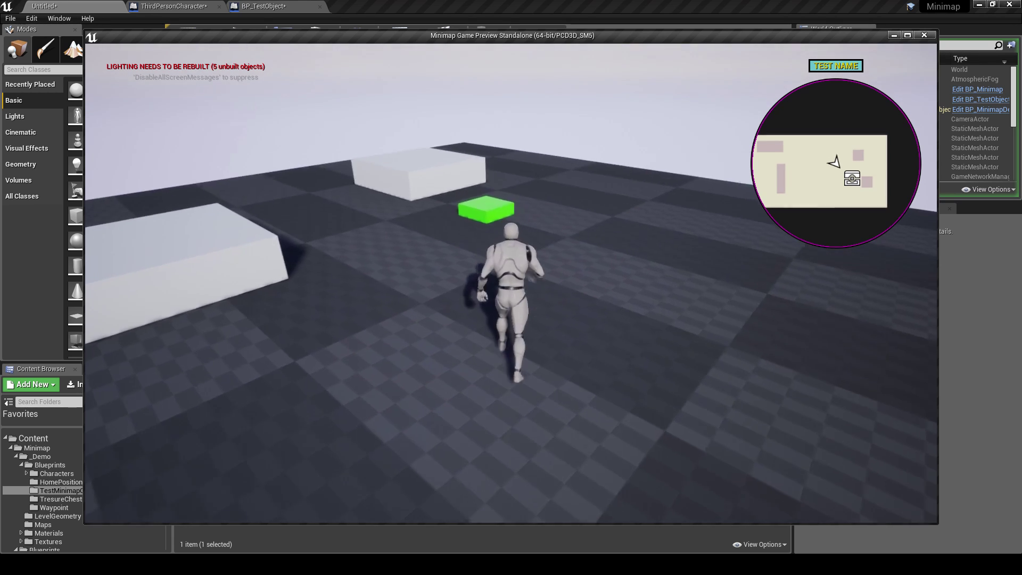
{"action": "key", "text": "w"}
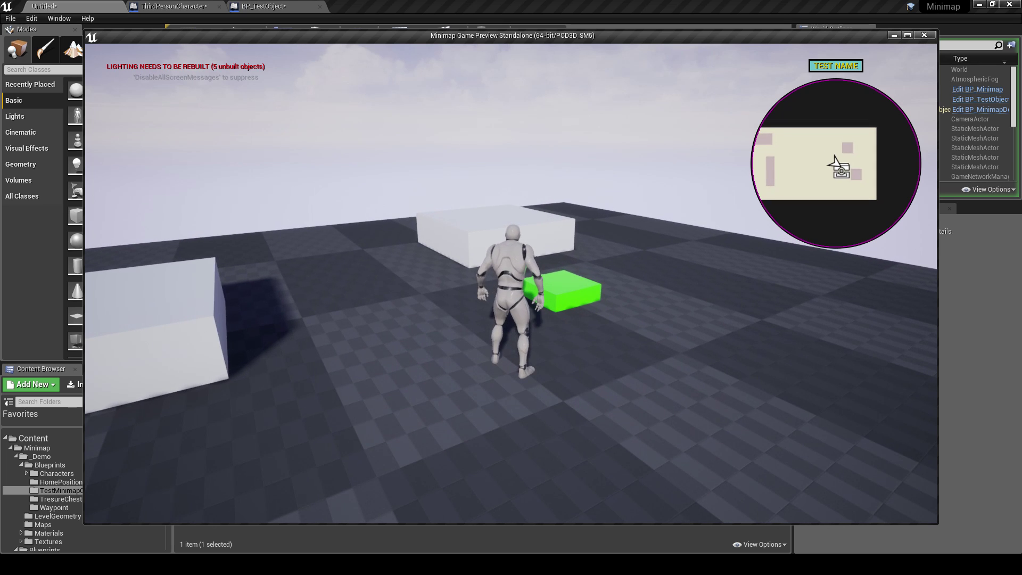
{"action": "key", "text": "s"}
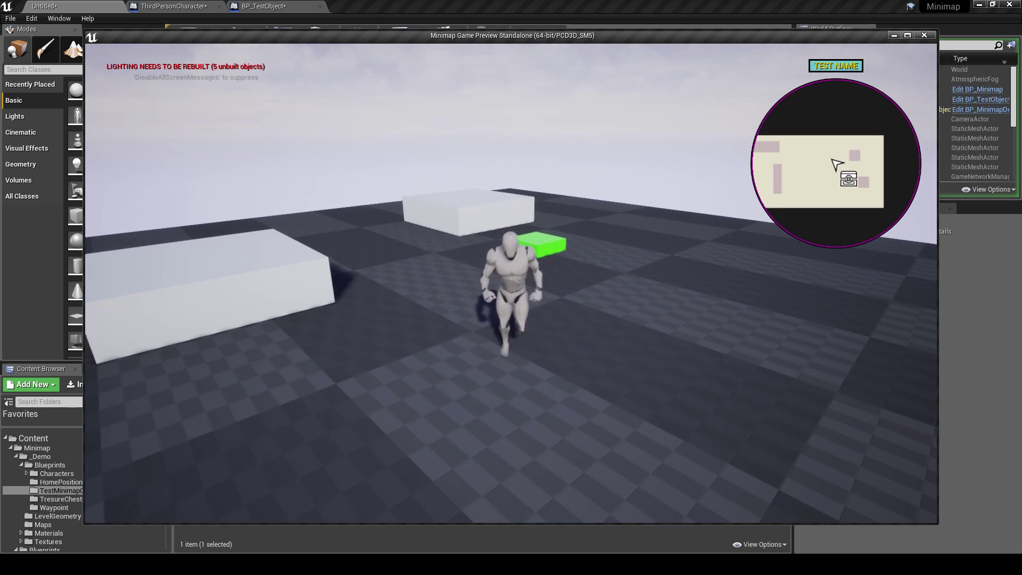
{"action": "key", "text": "Escape"}
Select the green test object in the level and enable Show Icon in World on BP_TestObject's Component_MinimapIcon.
{"action": "key", "text": "w"}
{"action": "right_click_drag", "start_coordinate": [500, 165], "coordinate": [455, 136]}
{"action": "left_click", "coordinate": [470, 194]}
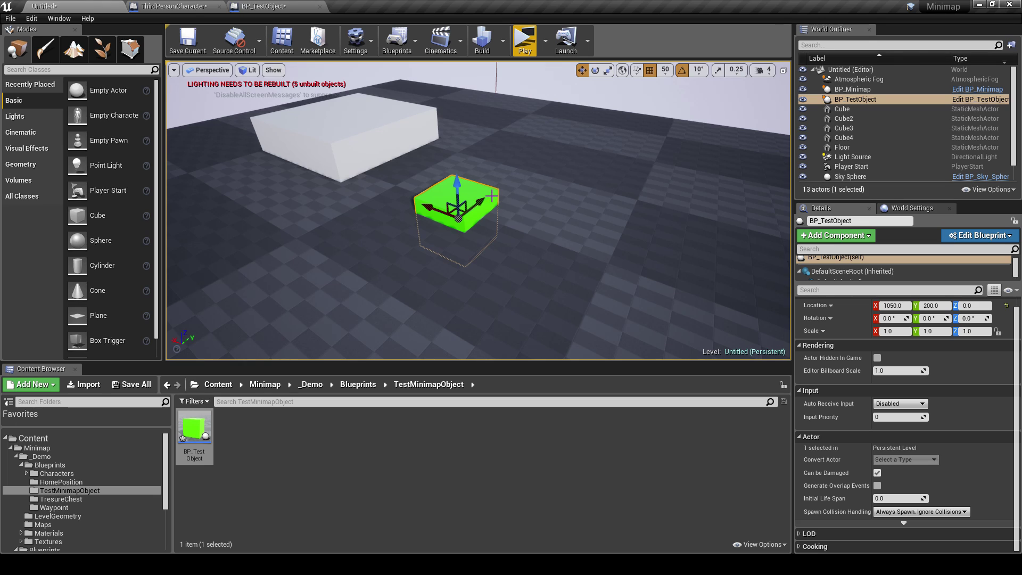
{"action": "left_click", "coordinate": [266, 6]}
{"action": "left_click", "coordinate": [88, 93]}
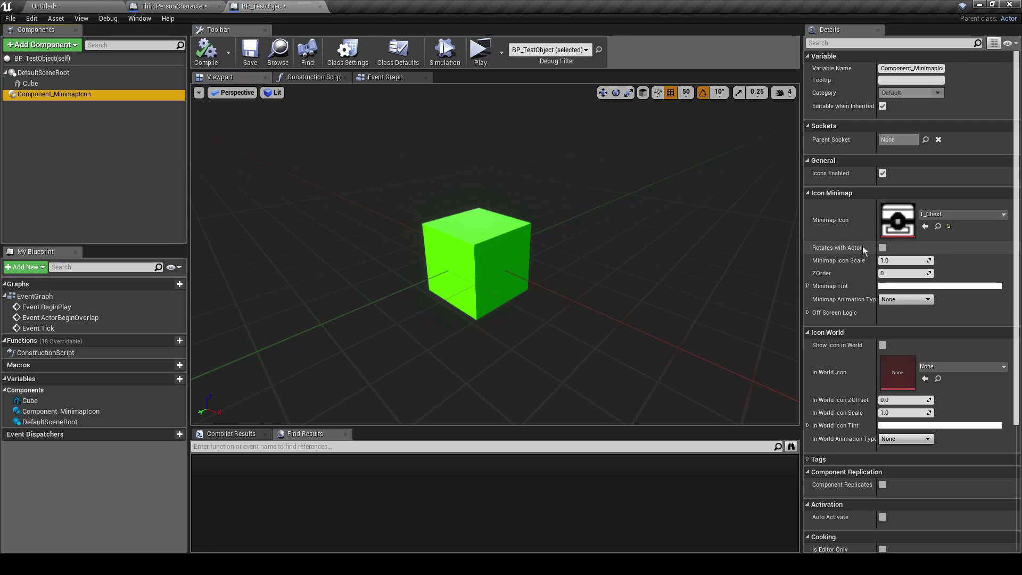
{"action": "left_click_drag", "start_coordinate": [802, 241], "coordinate": [767, 242]}
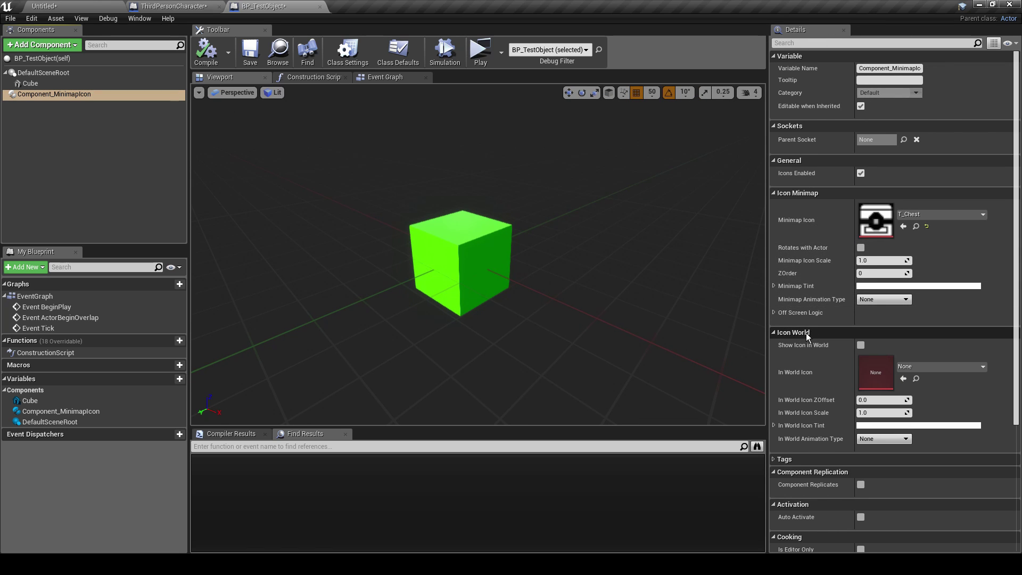
{"action": "scroll", "coordinate": [805, 333], "scroll_direction": "down", "scroll_amount": 2}
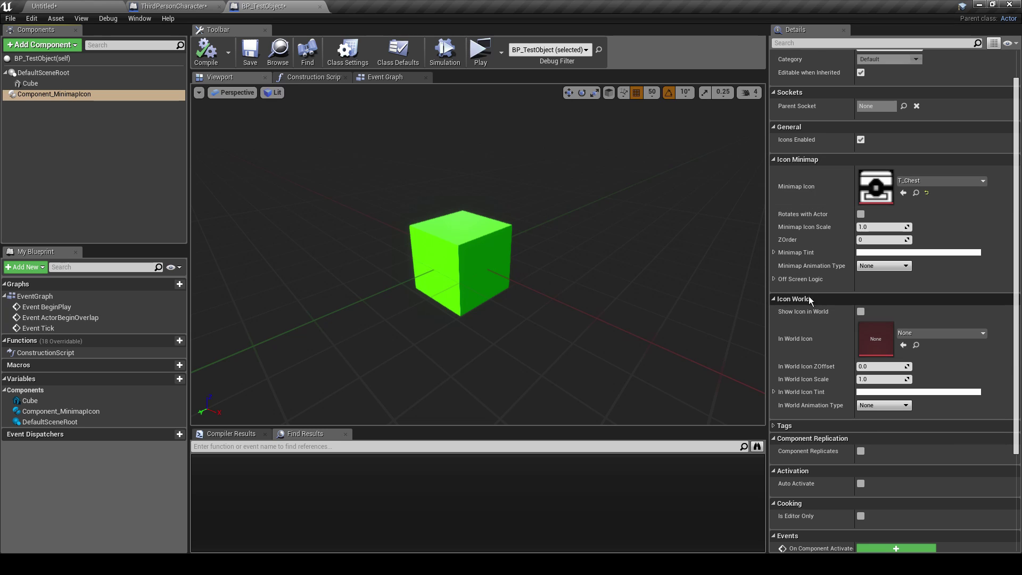
{"action": "scroll", "coordinate": [822, 305], "scroll_direction": "down", "scroll_amount": 1}
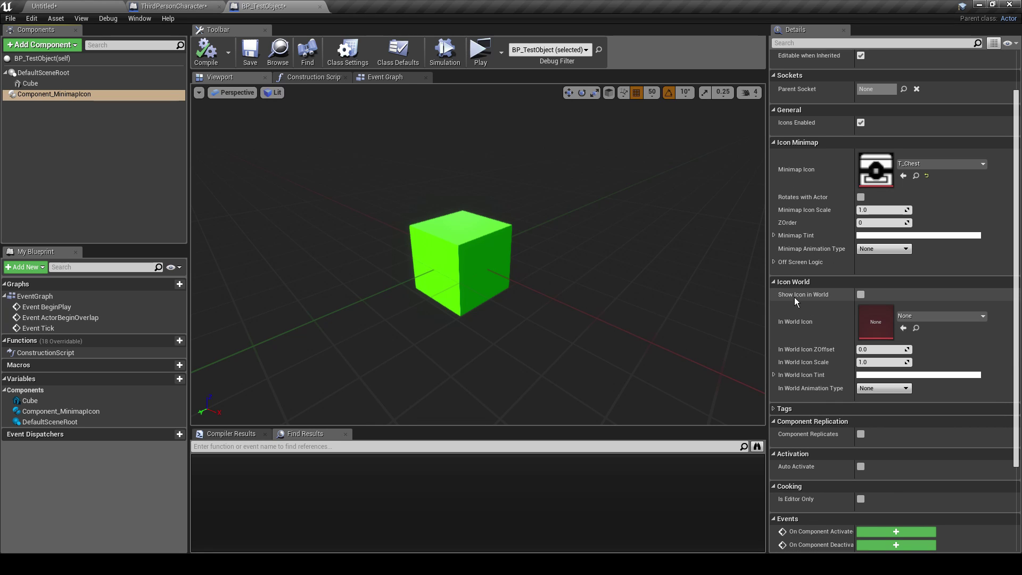
{"action": "left_click", "coordinate": [860, 294]}
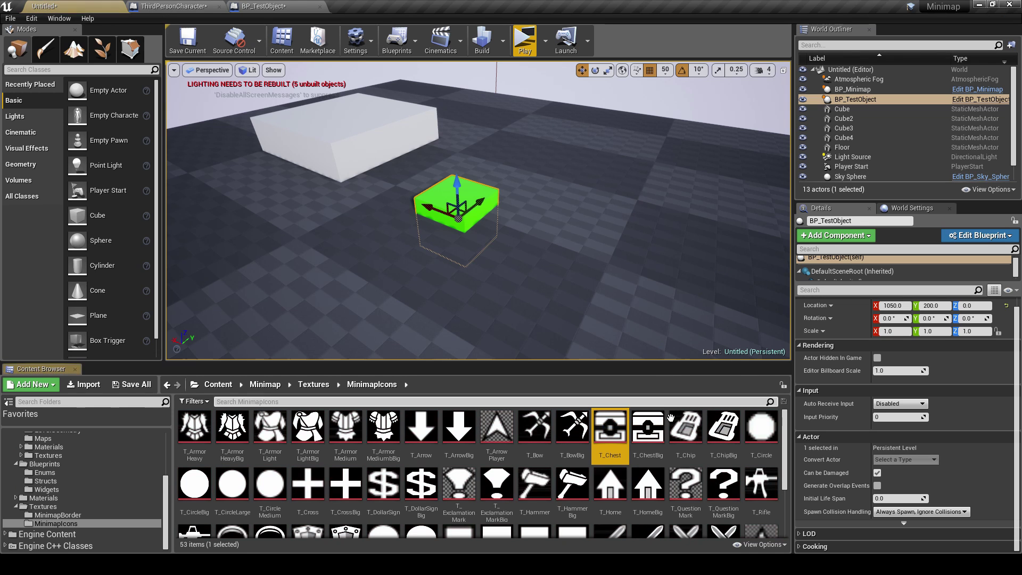
Assign the T_ChestBig texture from the MinimapIcons folder as the In World Icon of BP_TestObject's Component_MinimapIcon.
{"action": "left_click", "coordinate": [646, 429]}
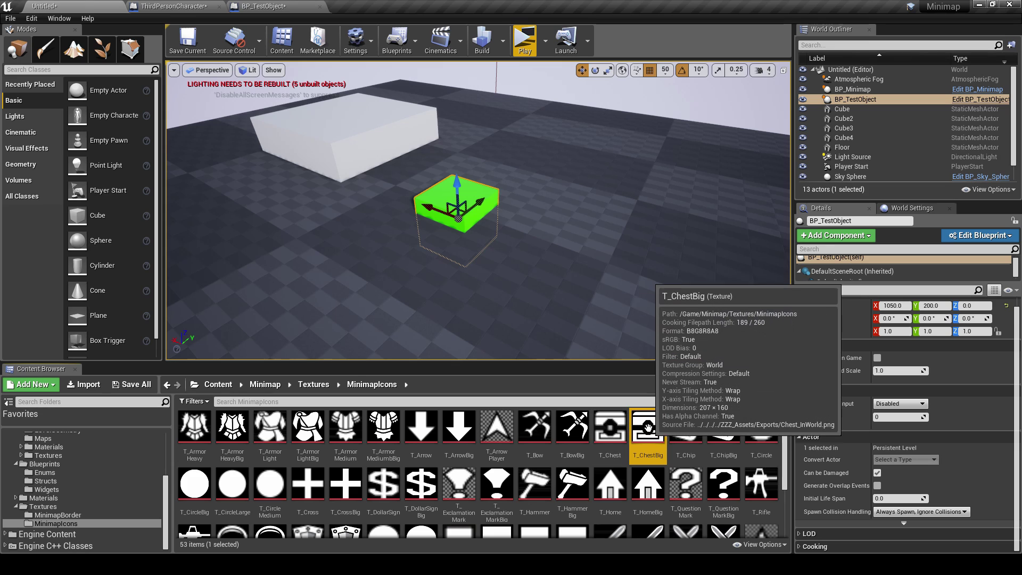
{"action": "left_click", "coordinate": [290, 11]}
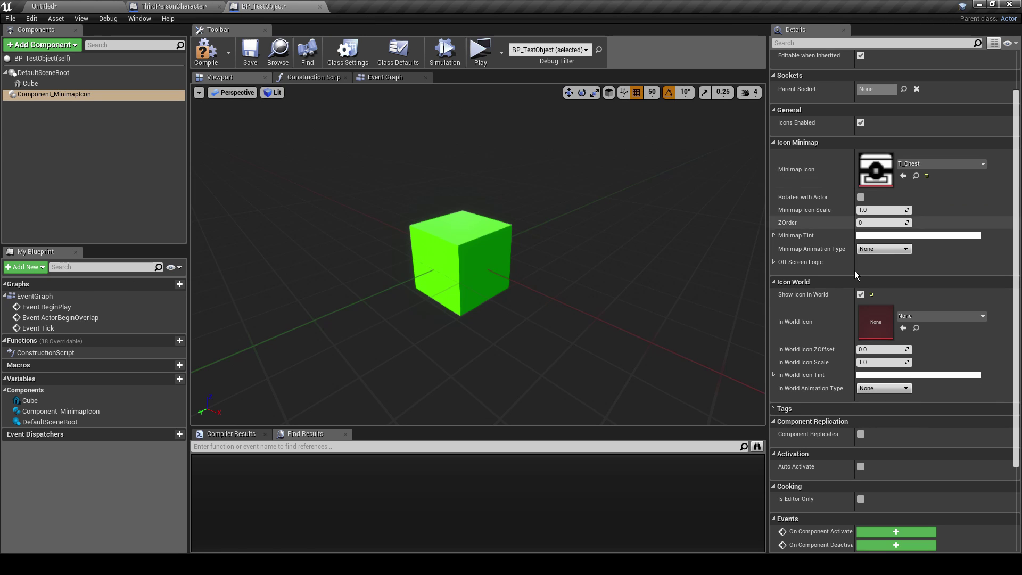
{"action": "left_click", "coordinate": [904, 328]}
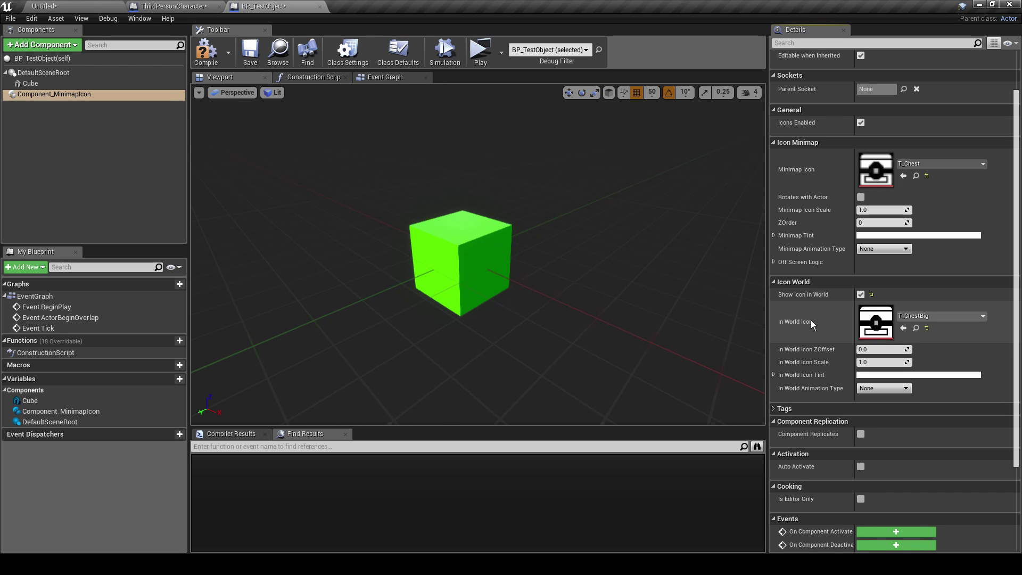
Set the In World Icon ZOffset of BP_TestObject's minimap icon component to 150 and compile the blueprint.
{"action": "right_click_drag", "start_coordinate": [710, 304], "coordinate": [705, 288]}
{"action": "key", "text": "s"}
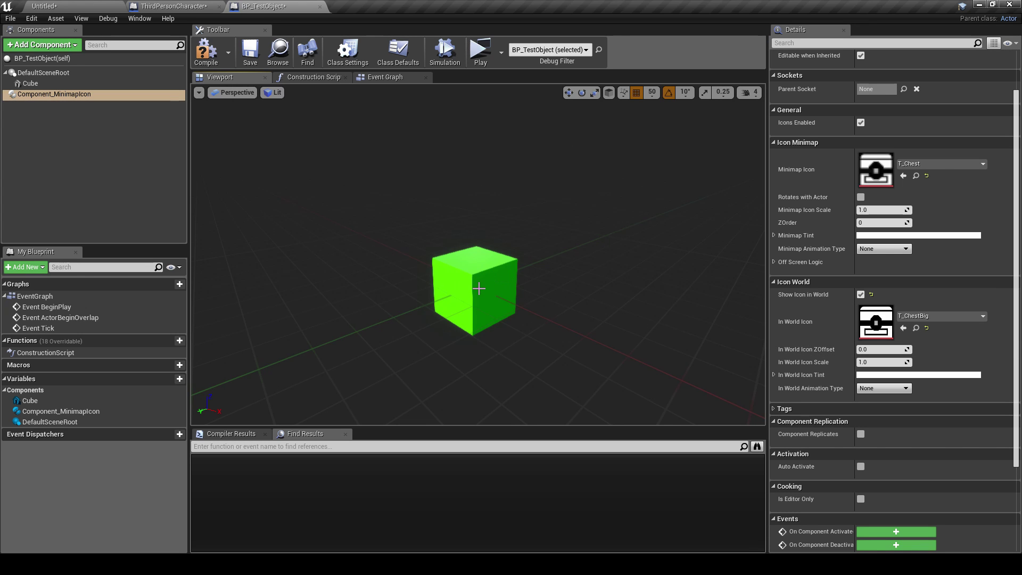
{"action": "key", "text": "w"}
{"action": "key", "text": "d"}
{"action": "mouse_move", "coordinate": [476, 298]}
{"action": "right_mouse_down"}
{"action": "mouse_move", "coordinate": [444, 290]}
{"action": "mouse_move", "coordinate": [460, 293]}
{"action": "right_mouse_up"}
{"action": "key", "text": "s"}
{"action": "key", "text": "a"}
{"action": "right_click_drag", "start_coordinate": [512, 228], "coordinate": [510, 222]}
{"action": "key", "text": "s"}
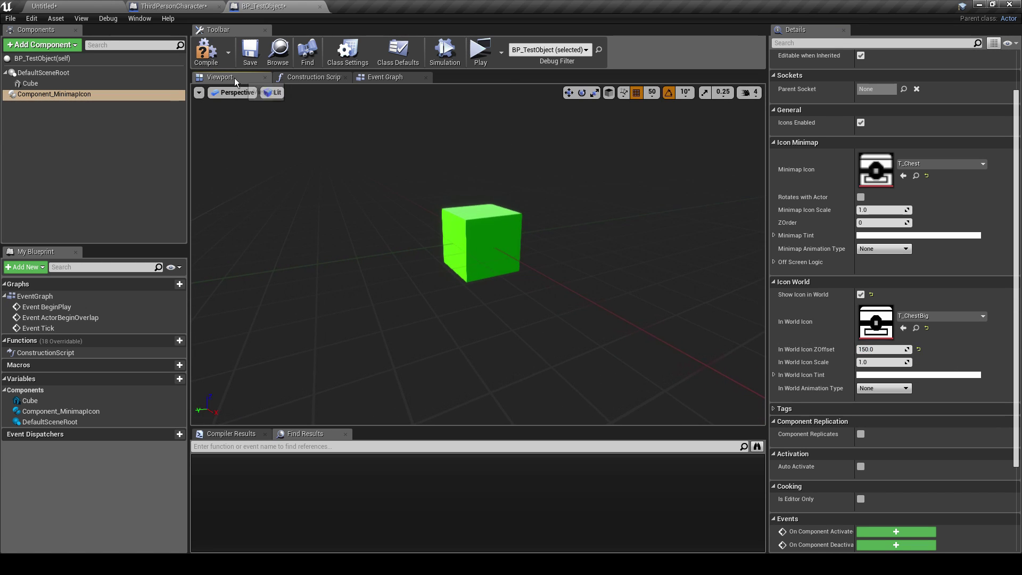
{"action": "left_click", "coordinate": [204, 55]}
Play the level and run to the green test object to check its in-world chest icon, and end play.
{"action": "left_click", "coordinate": [70, 7]}
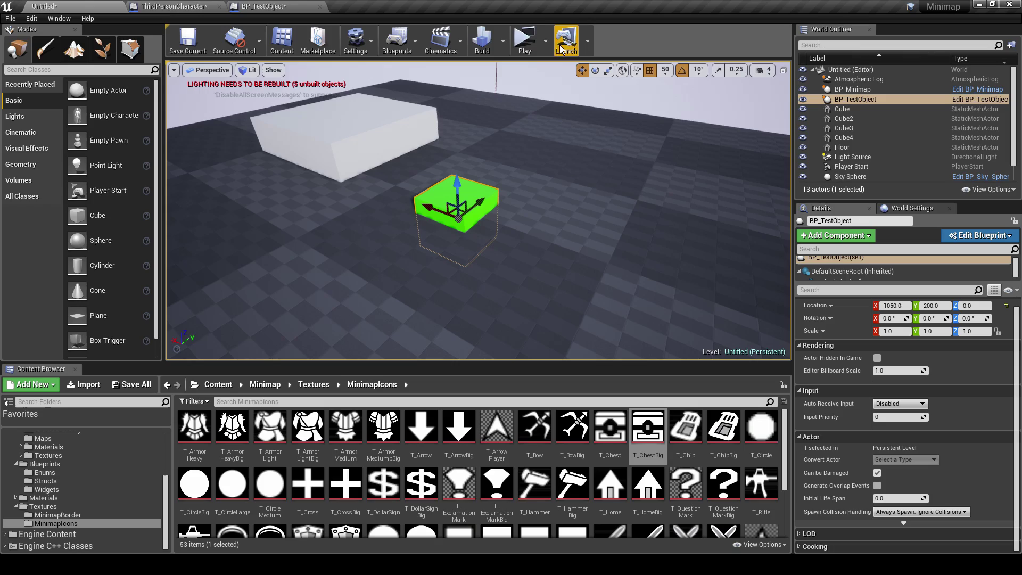
{"action": "left_click", "coordinate": [525, 42]}
{"action": "key", "text": "w"}
{"action": "key", "text": "a"}
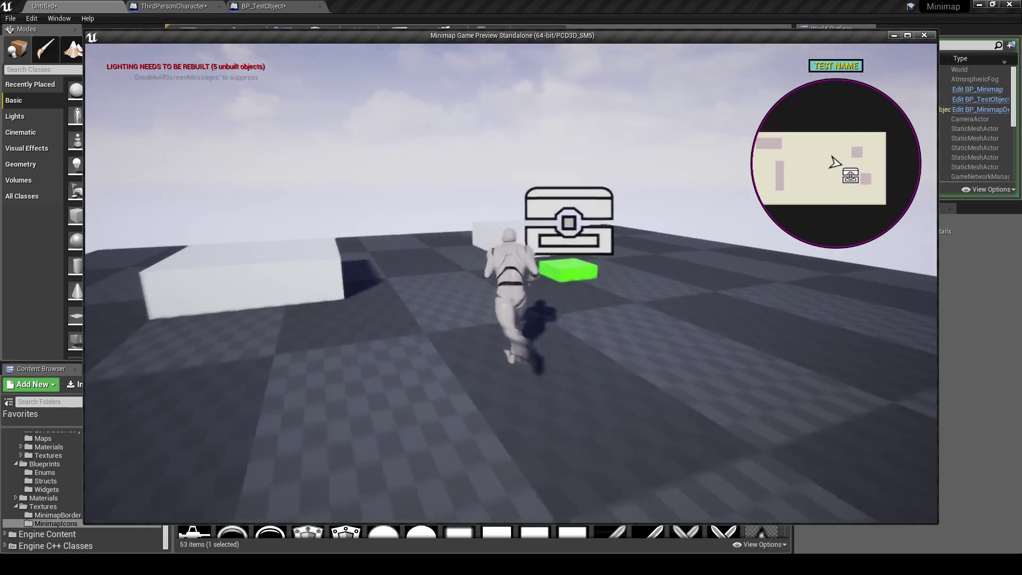
{"action": "key", "text": "w"}
{"action": "key", "text": "d"}
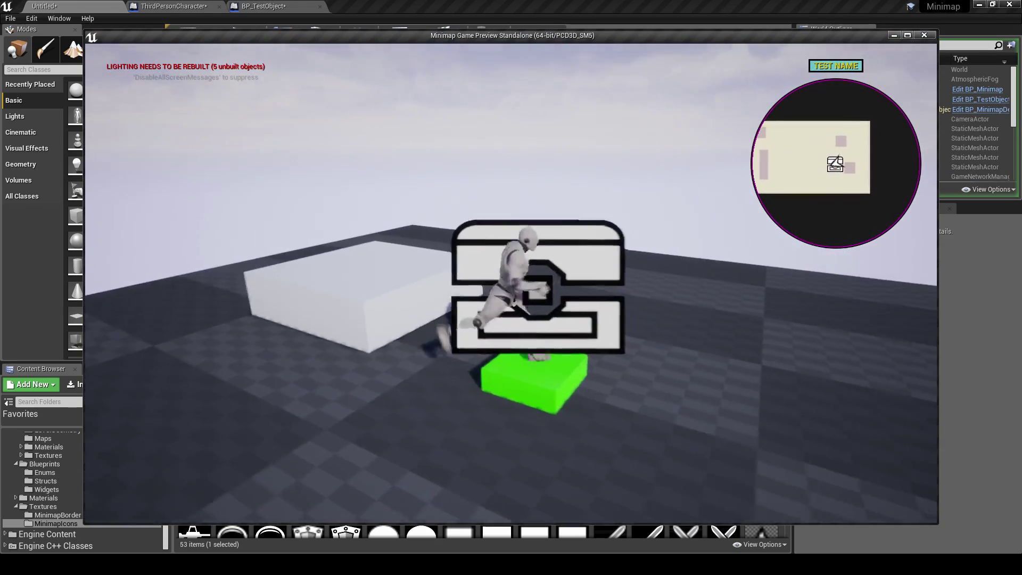
{"action": "key", "text": "s"}
{"action": "key", "text": "d"}
{"action": "key", "text": "Escape"}
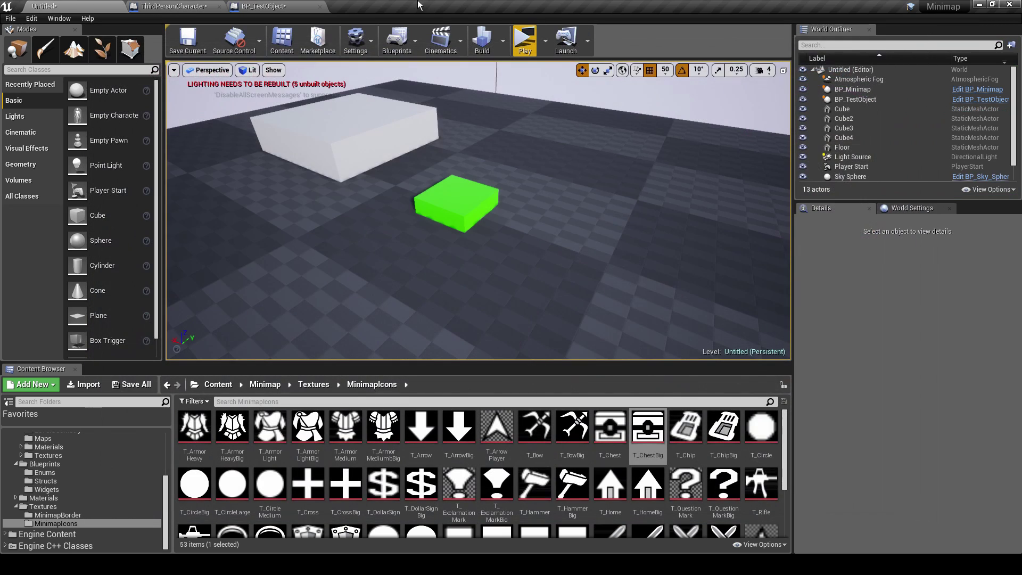
Set the In World Icon Scale of BP_TestObject's Component_MinimapIcon to 0.6 and compile the blueprint.
{"action": "left_click", "coordinate": [286, 5]}
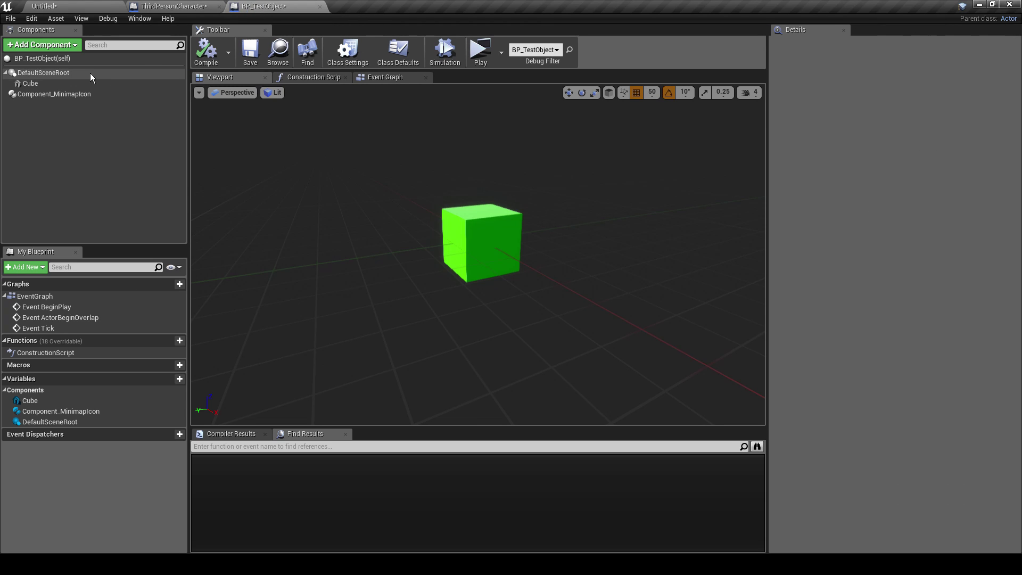
{"action": "left_click", "coordinate": [53, 94]}
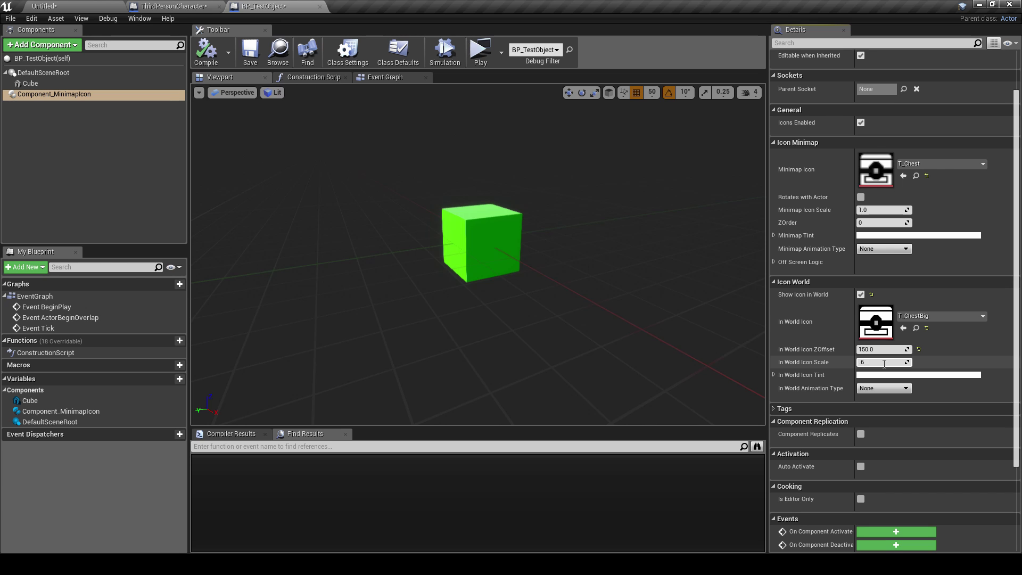
{"action": "left_click", "coordinate": [214, 58]}
Play the level and run around the green test object to check the rescaled in-world chest icon from several distances, and end play.
{"action": "left_click", "coordinate": [69, 7]}
{"action": "left_click", "coordinate": [524, 40]}
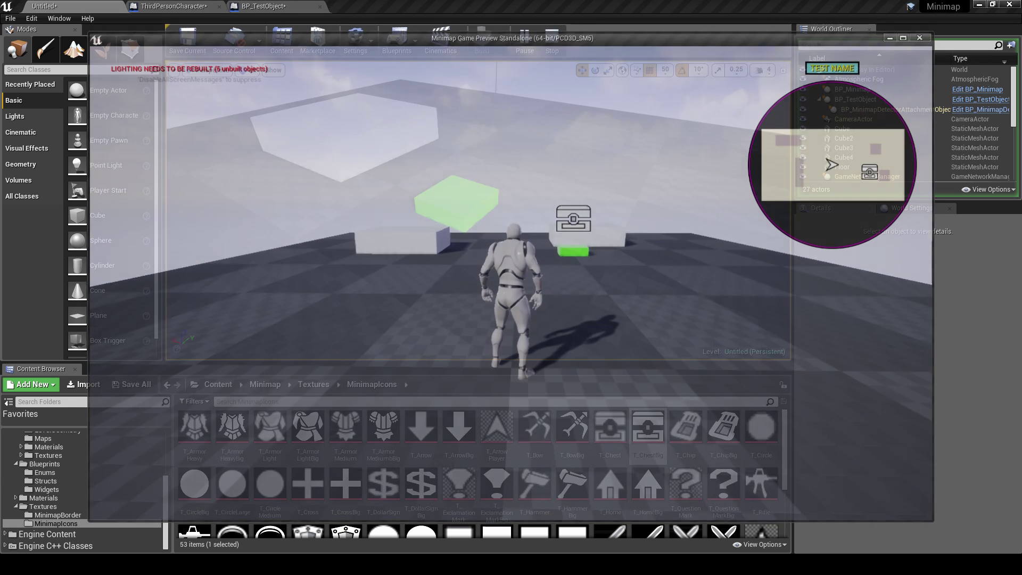
{"action": "key", "text": "a"}
{"action": "key", "text": "w"}
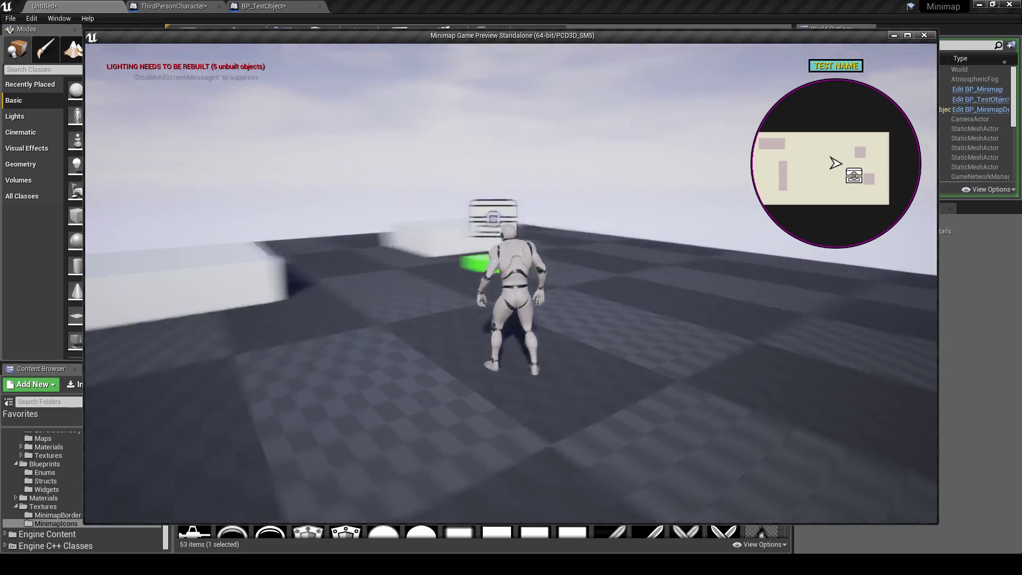
{"action": "key", "text": "w"}
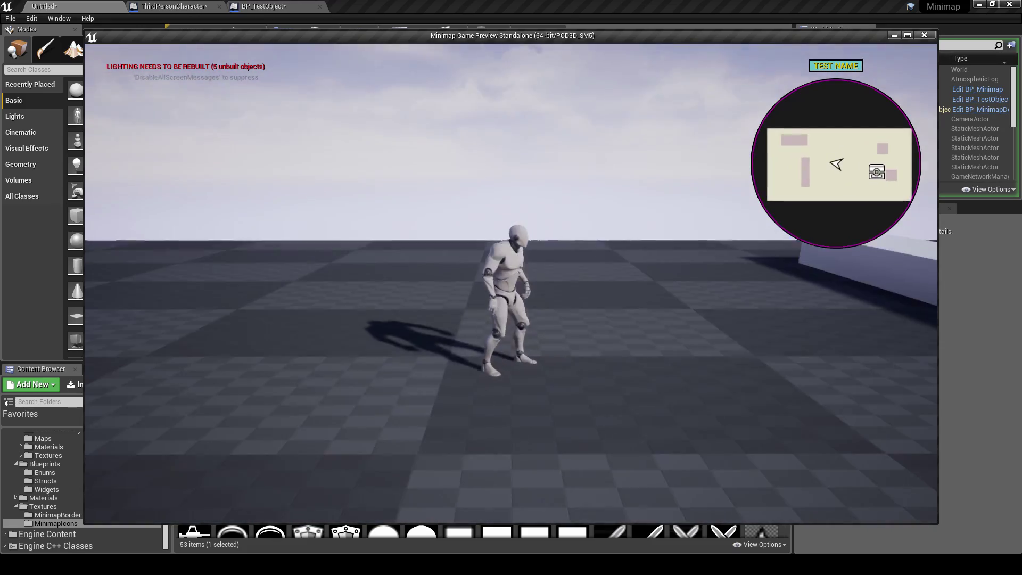
{"action": "key", "text": "w"}
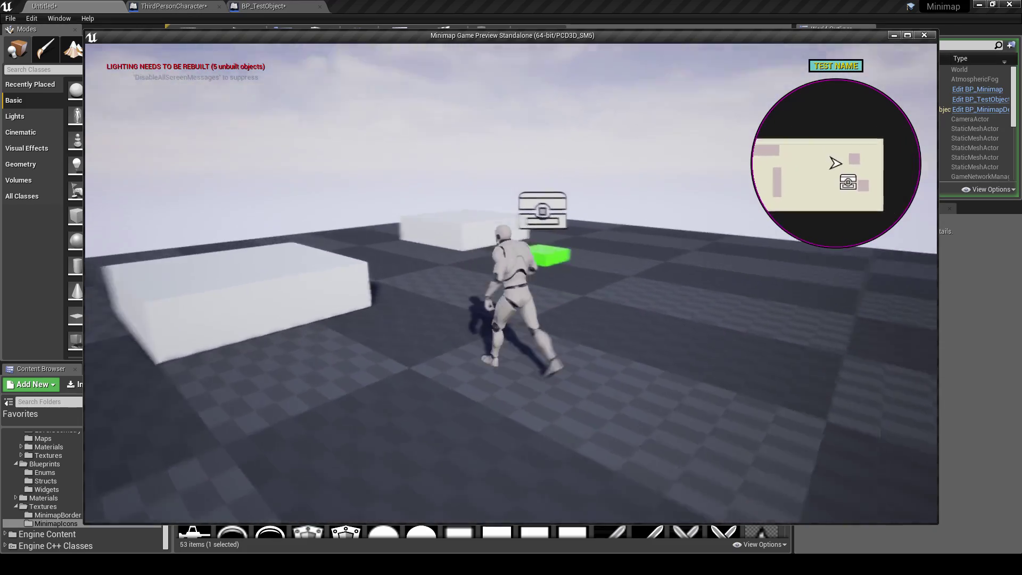
{"action": "key", "text": "a"}
{"action": "key", "text": "s"}
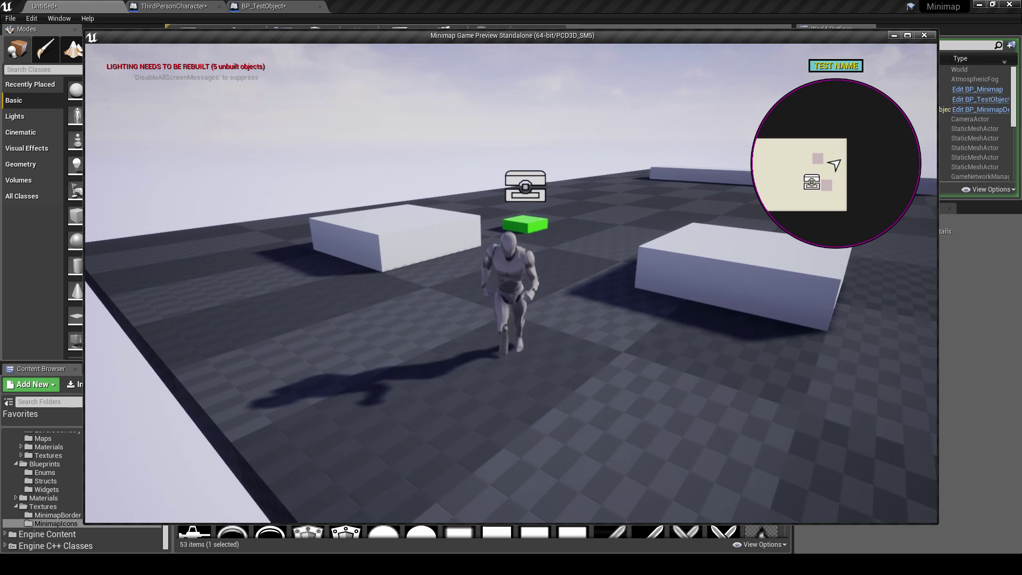
{"action": "key", "text": "w"}
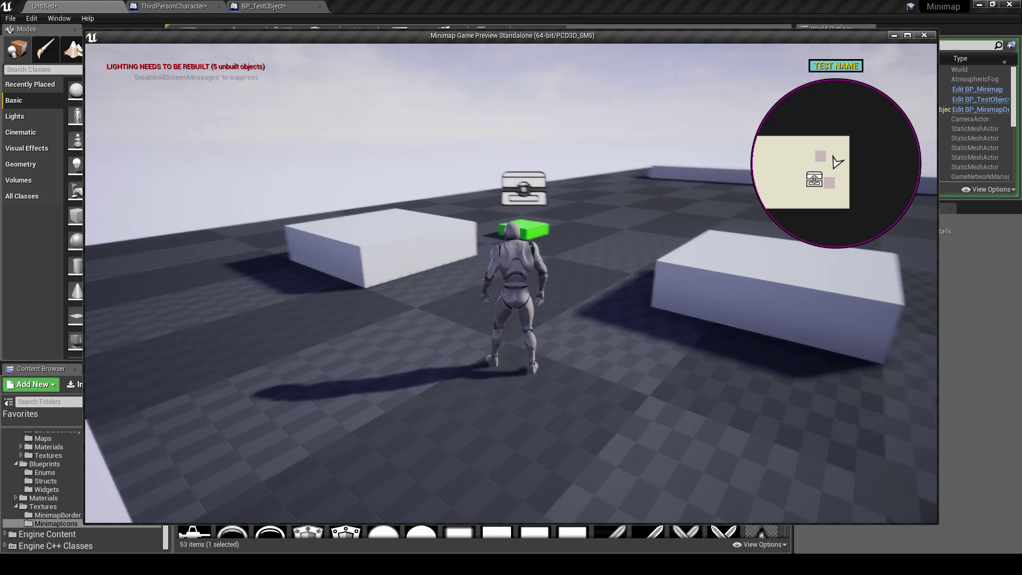
{"action": "key", "text": "w"}
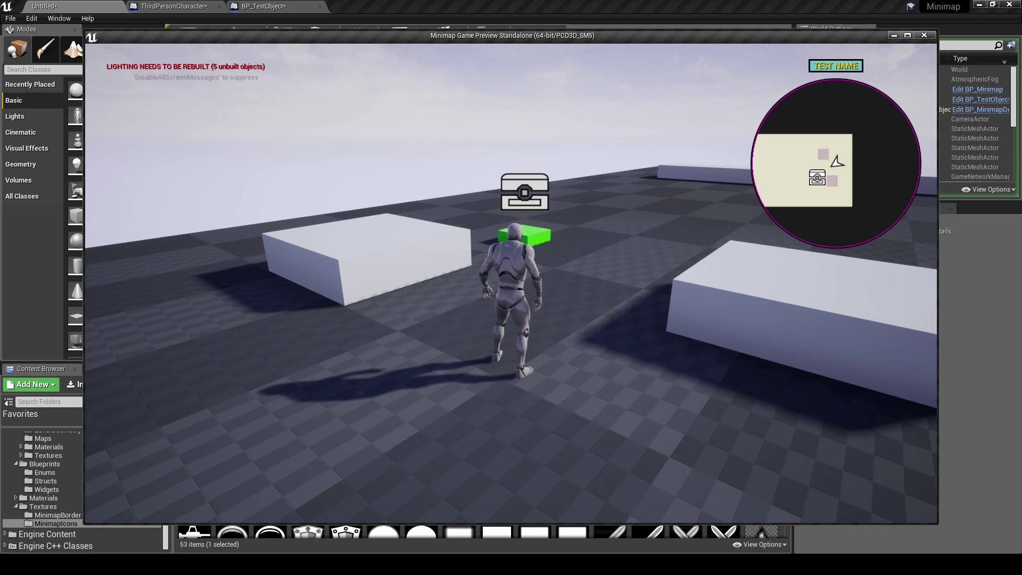
{"action": "key", "text": "d"}
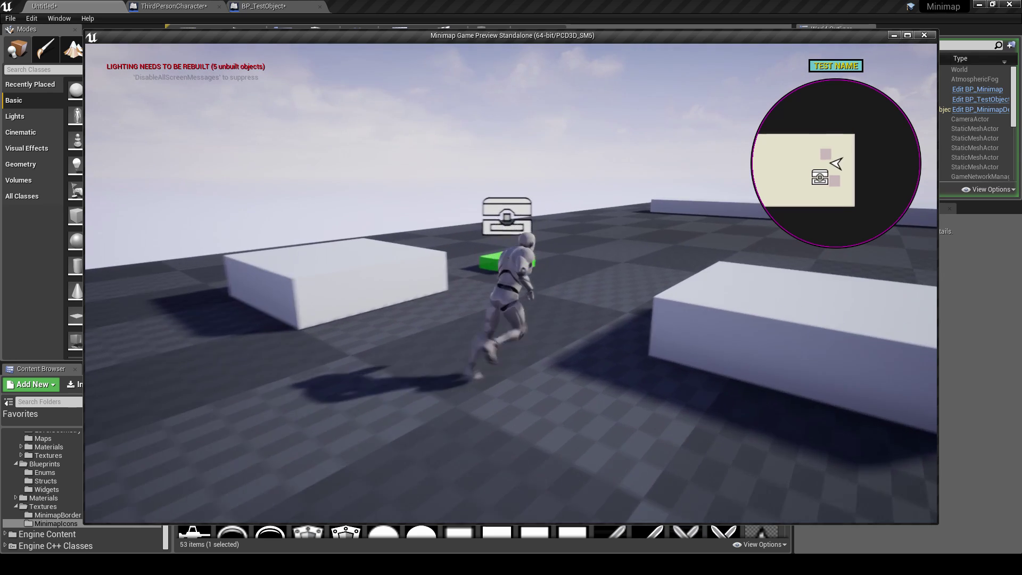
{"action": "key", "text": "s"}
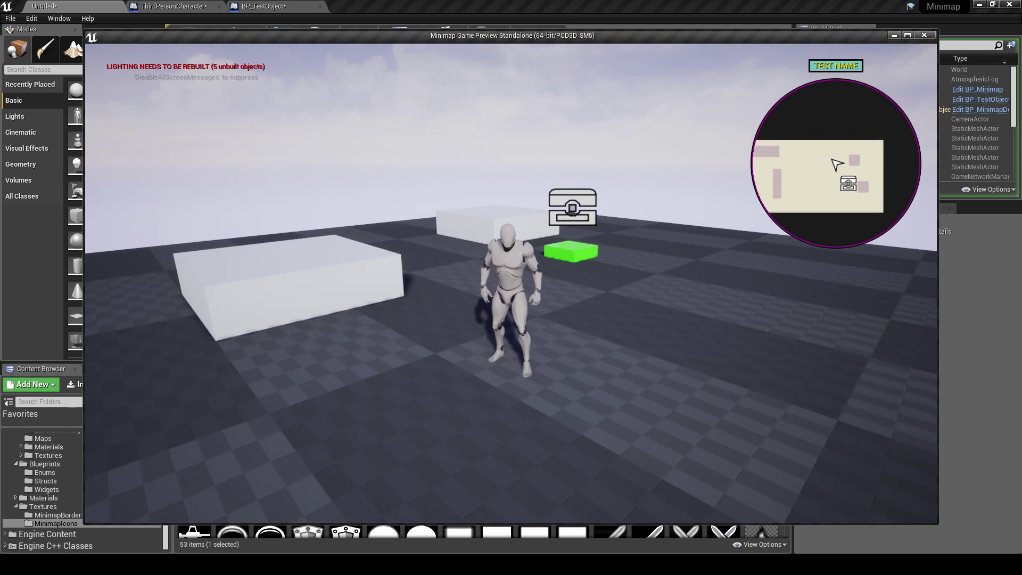
{"action": "key", "text": "a"}
{"action": "key", "text": "d"}
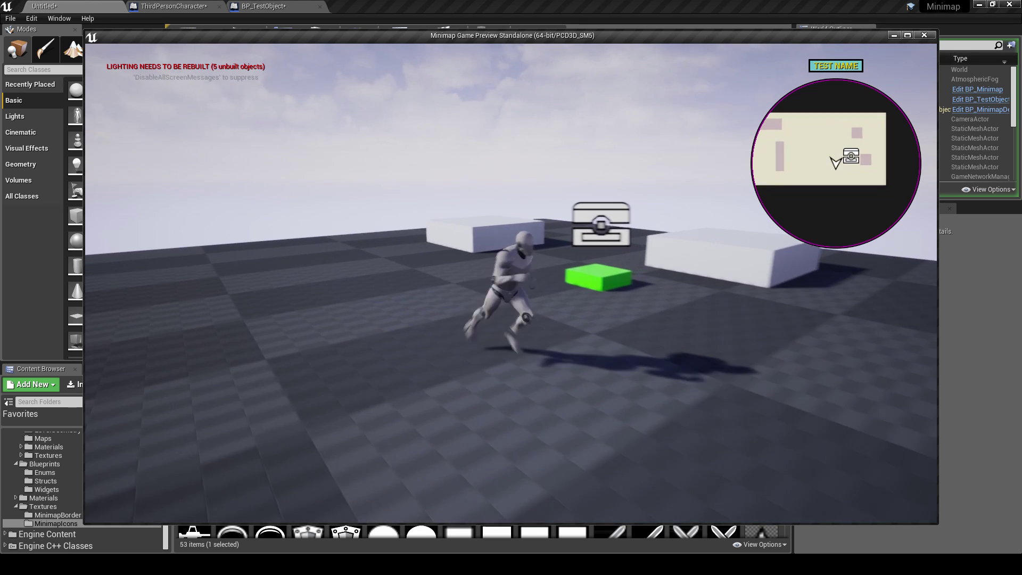
{"action": "key", "text": "a"}
{"action": "key", "text": "Escape"}
Set the In World Animation Type of BP_TestObject's Component_MinimapIcon to UpAndDown.
{"action": "left_click", "coordinate": [266, 6]}
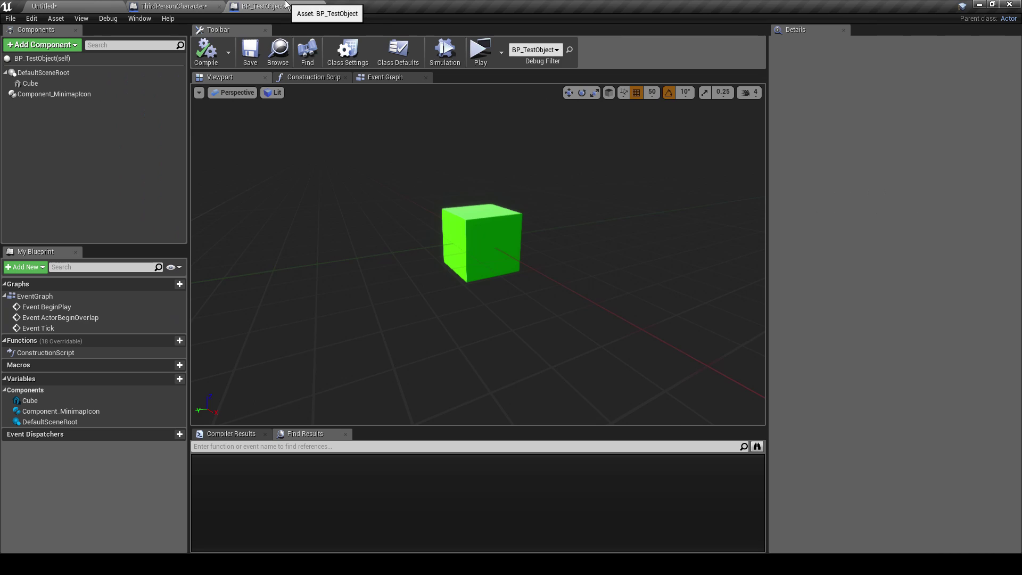
{"action": "left_click", "coordinate": [111, 95]}
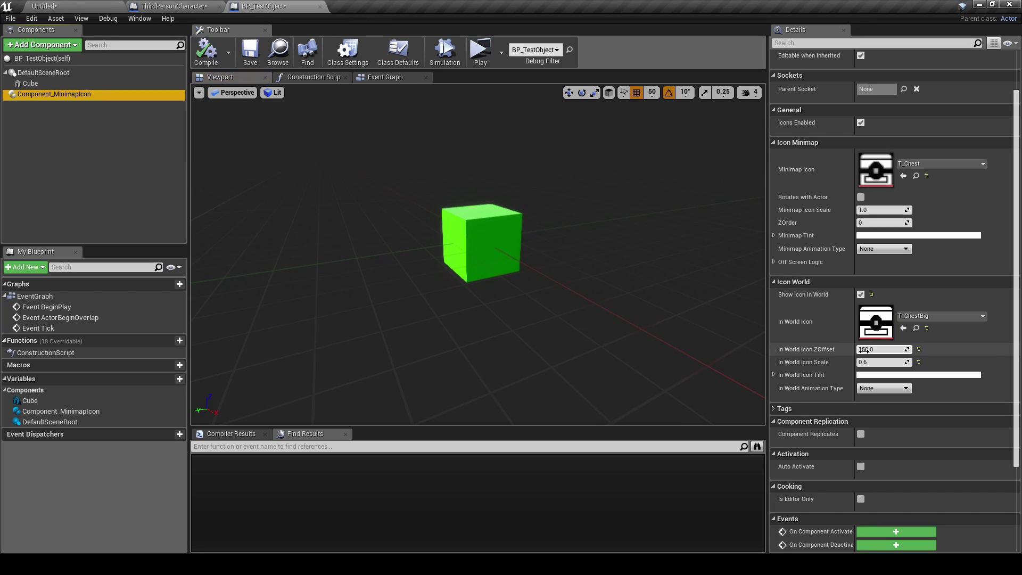
{"action": "left_click", "coordinate": [877, 388]}
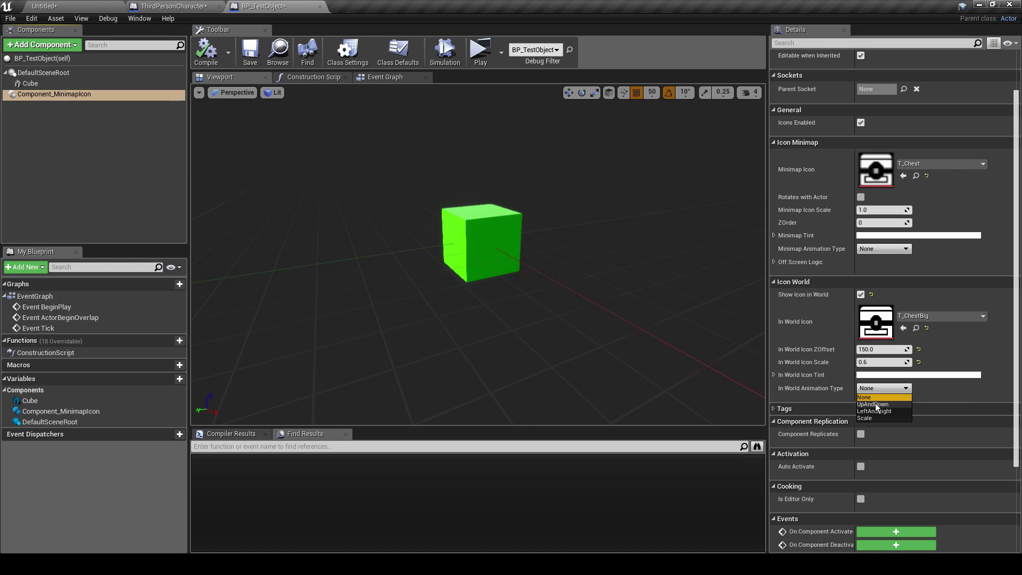
{"action": "left_click", "coordinate": [875, 404]}
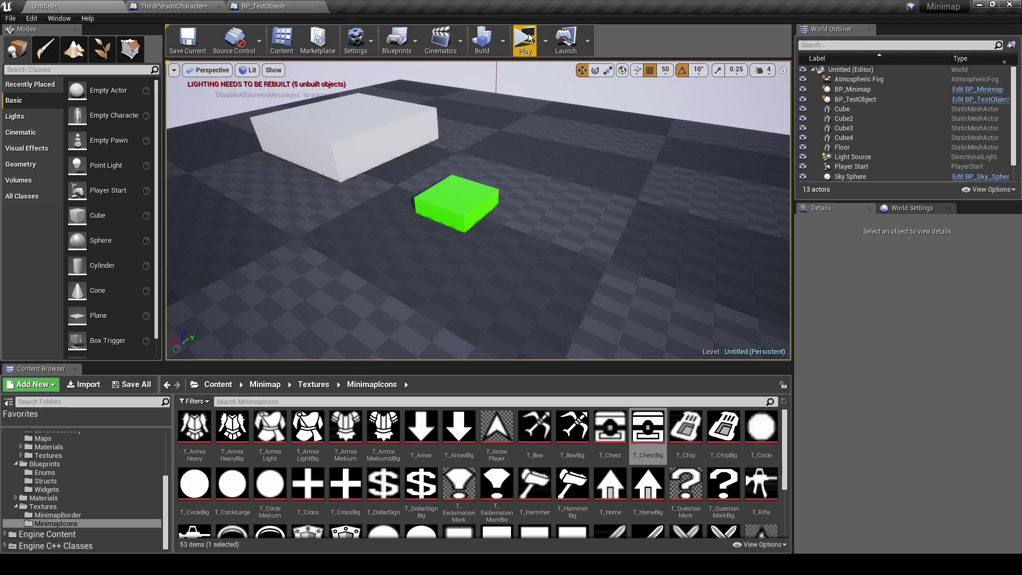
Play the level and run around the green test object to examine the UpAndDown animation of its in-world chest icon.
{"action": "key", "text": "w"}
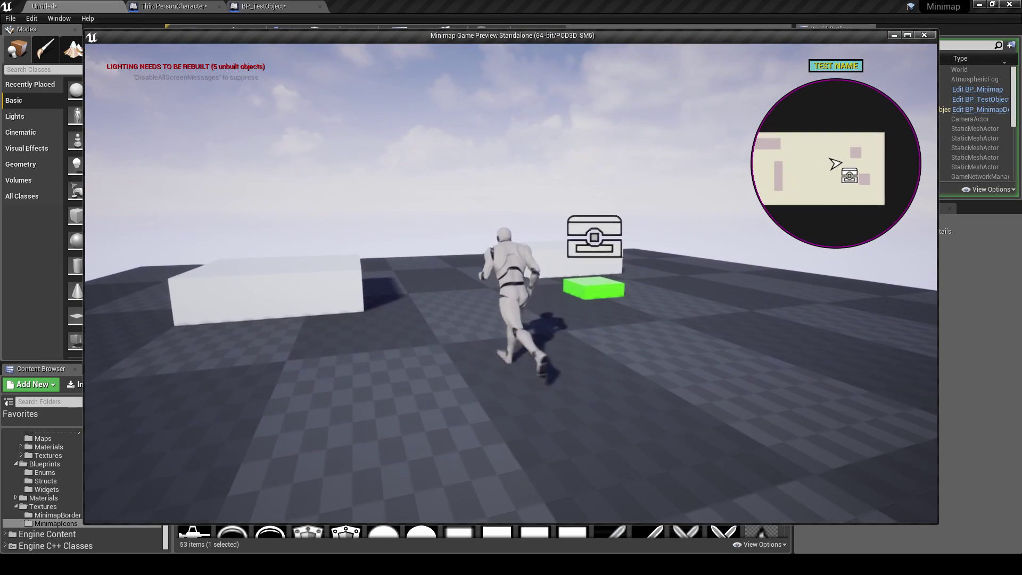
{"action": "key", "text": "a"}
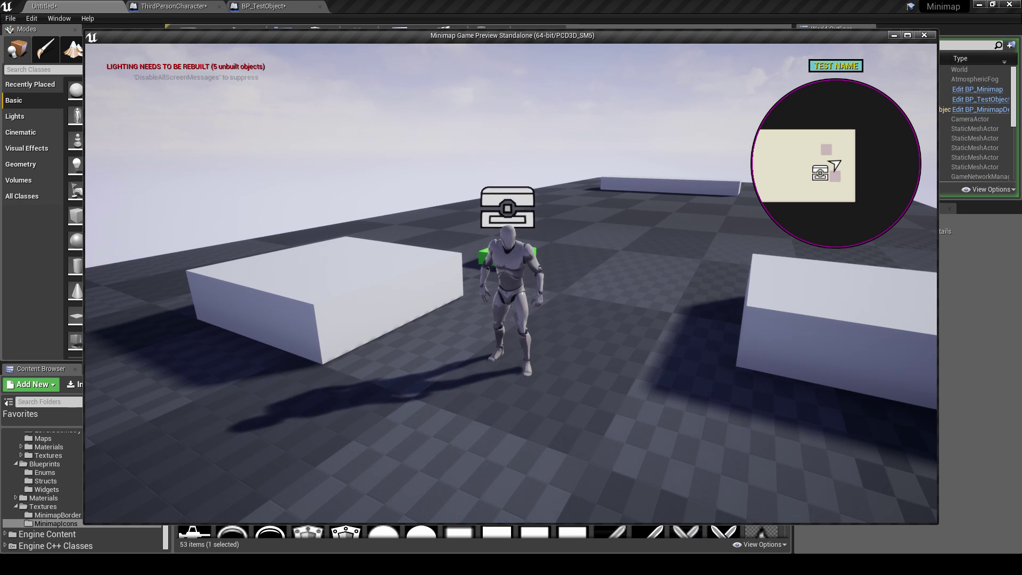
{"action": "key", "text": "s"}
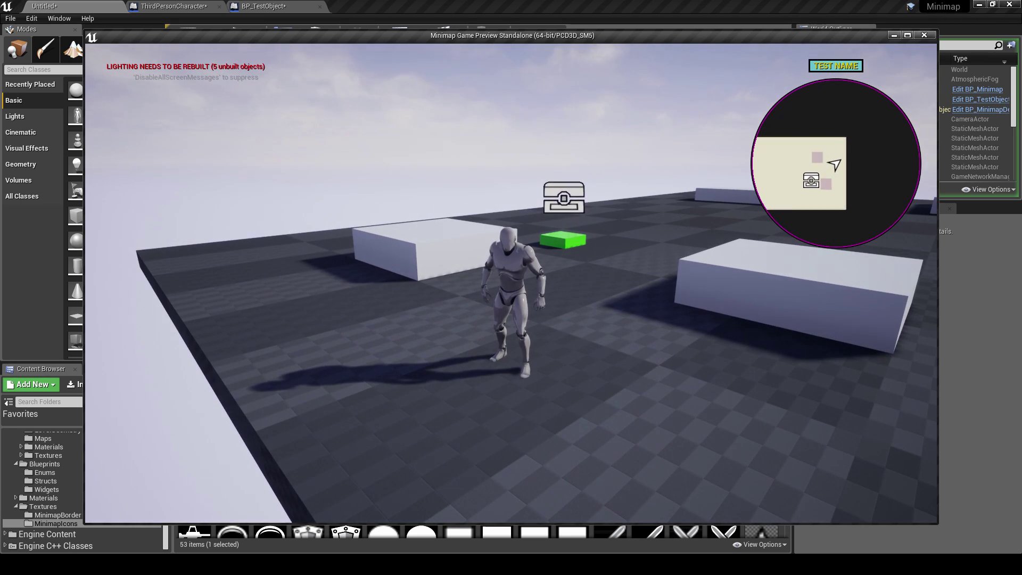
{"action": "key", "text": "w"}
{"action": "key", "text": "d"}
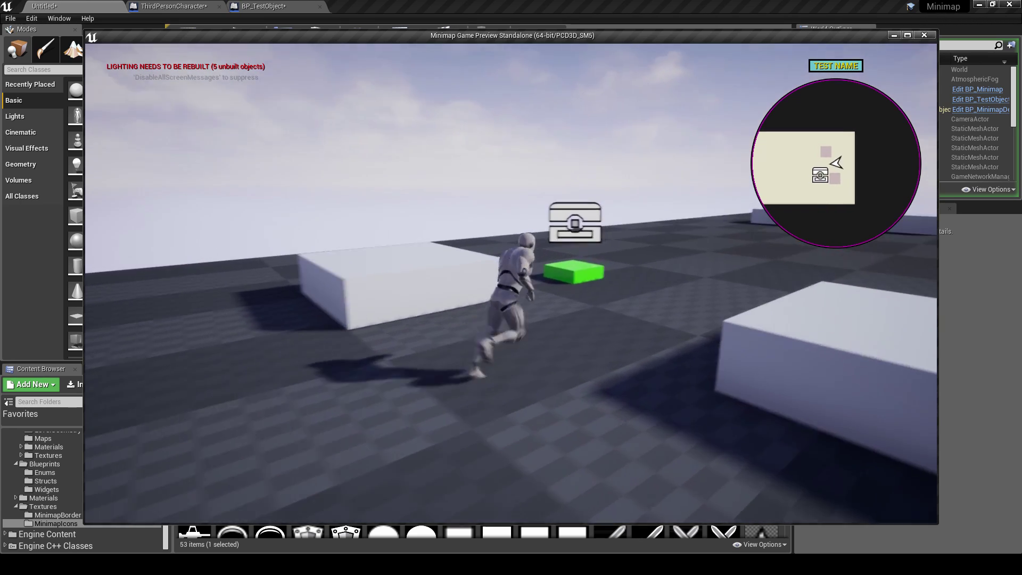
{"action": "key", "text": "s"}
{"action": "key", "text": "d"}
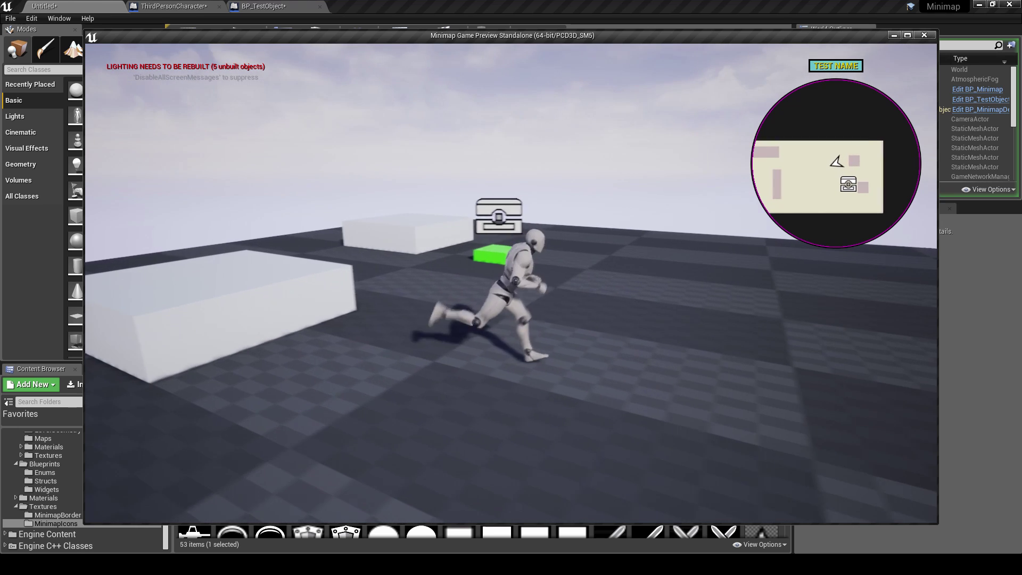
{"action": "key", "text": "s"}
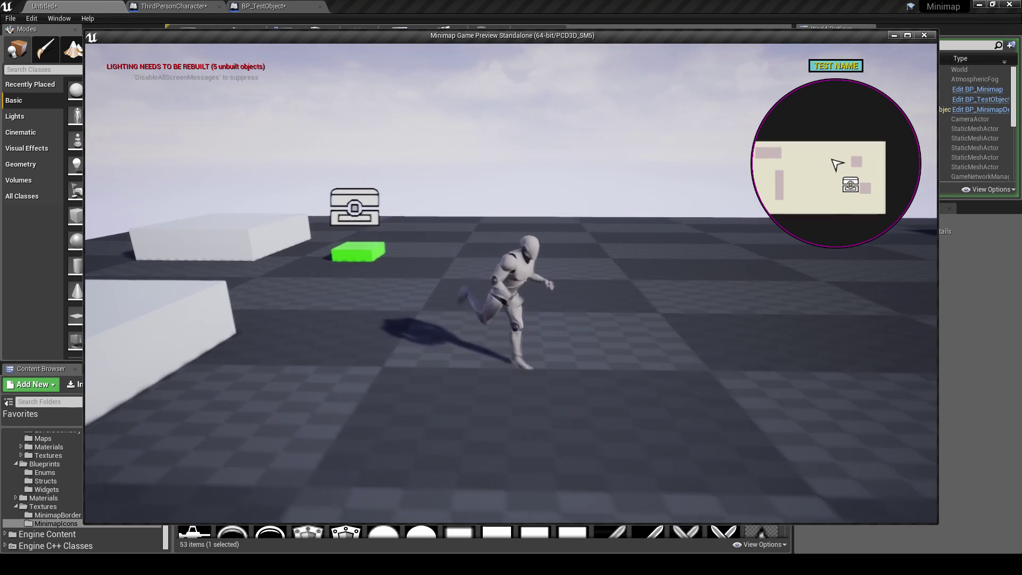
{"action": "key", "text": "d"}
{"action": "key", "text": "w"}
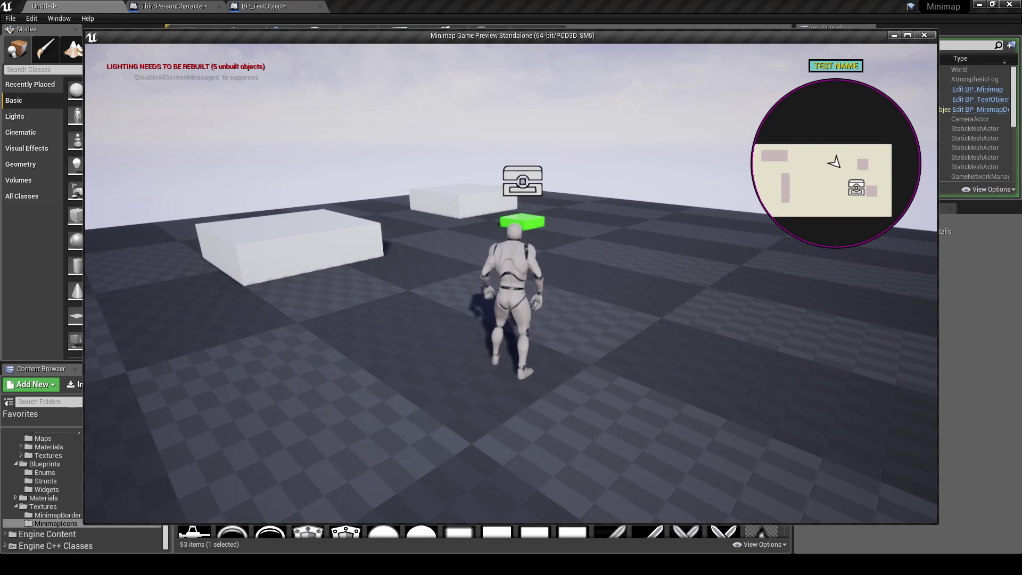
{"action": "key", "text": "s"}
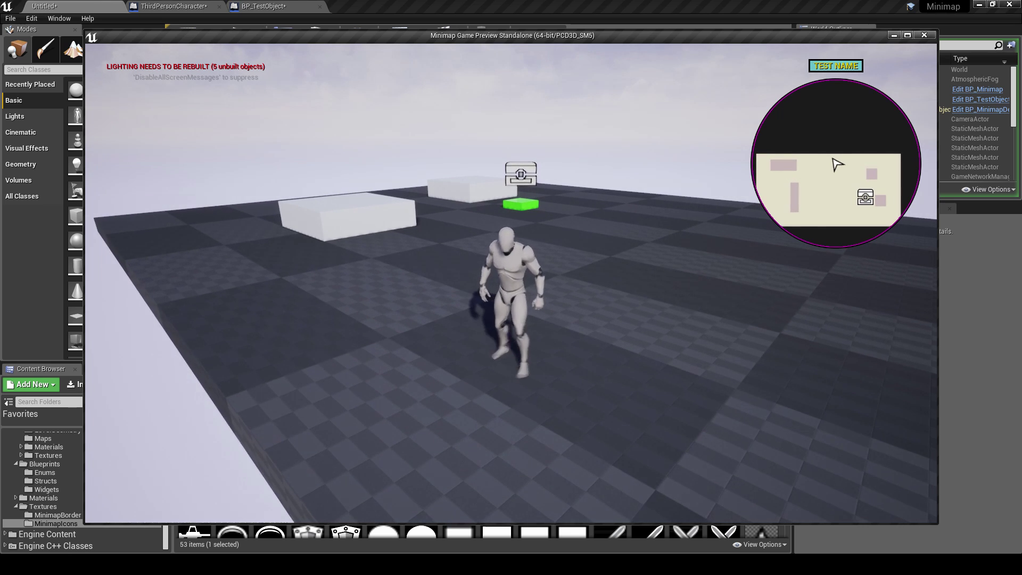
{"action": "key", "text": "w"}
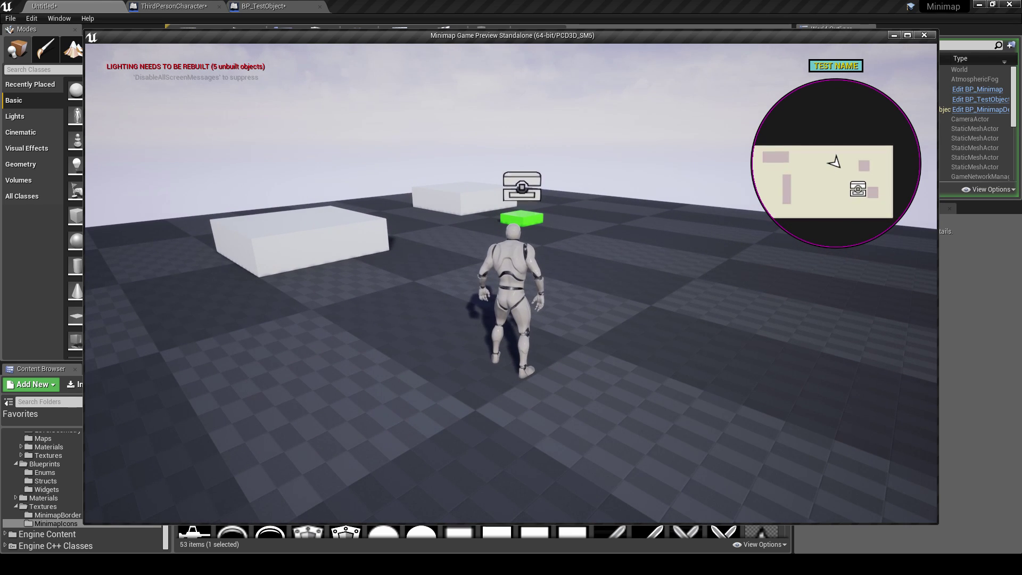